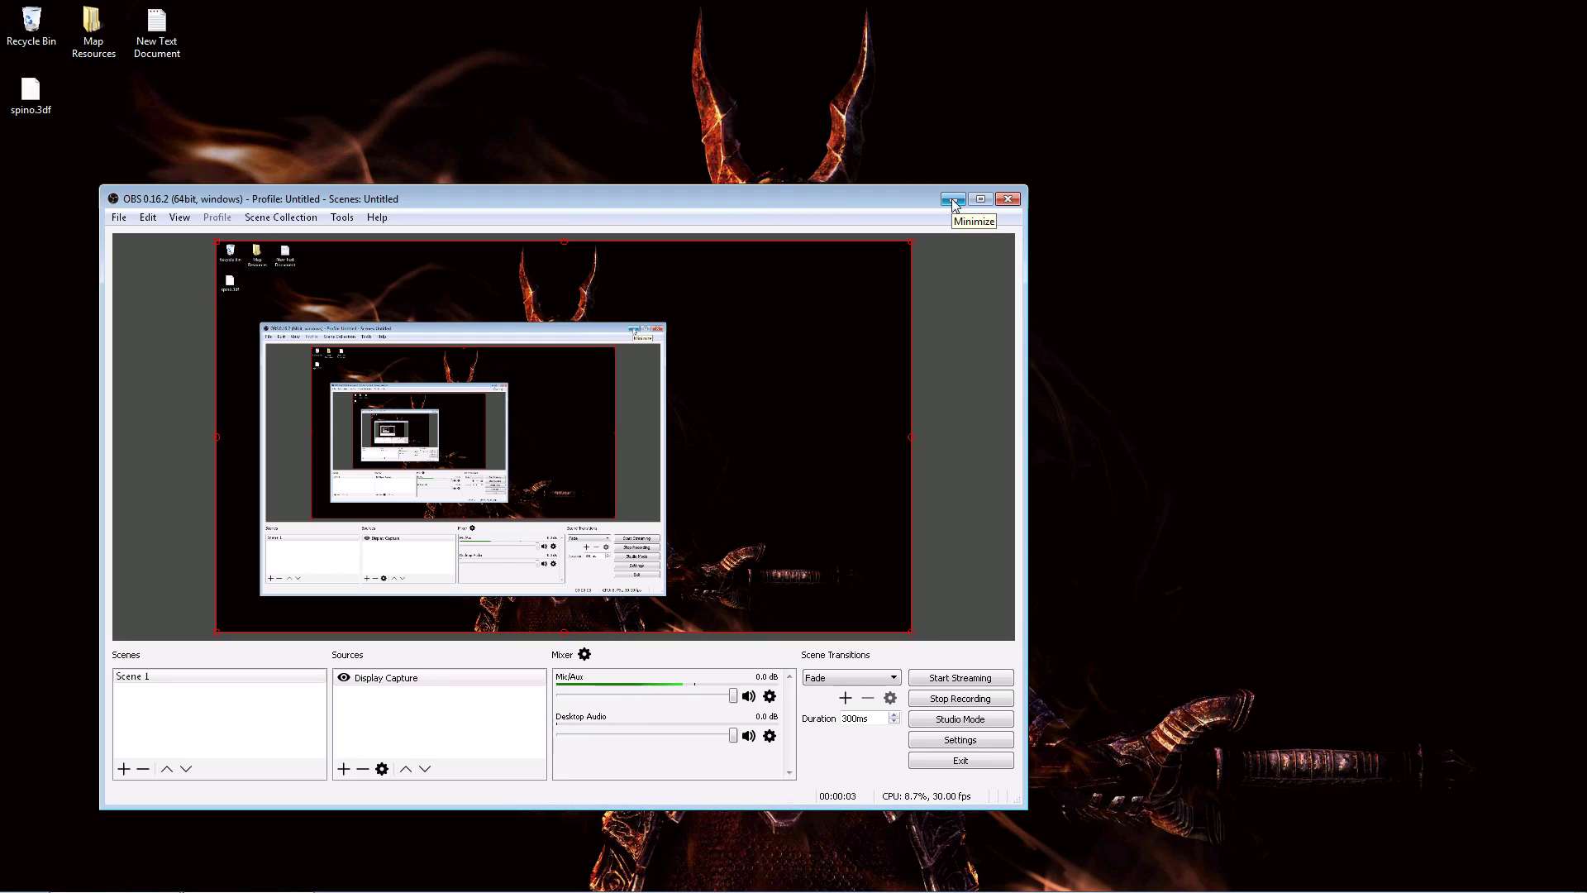
- Minimize the recording window and set the monitor's colour depth to High Color (16 bit) in the advanced display settings
{"action": "left_click", "coordinate": [953, 200]}
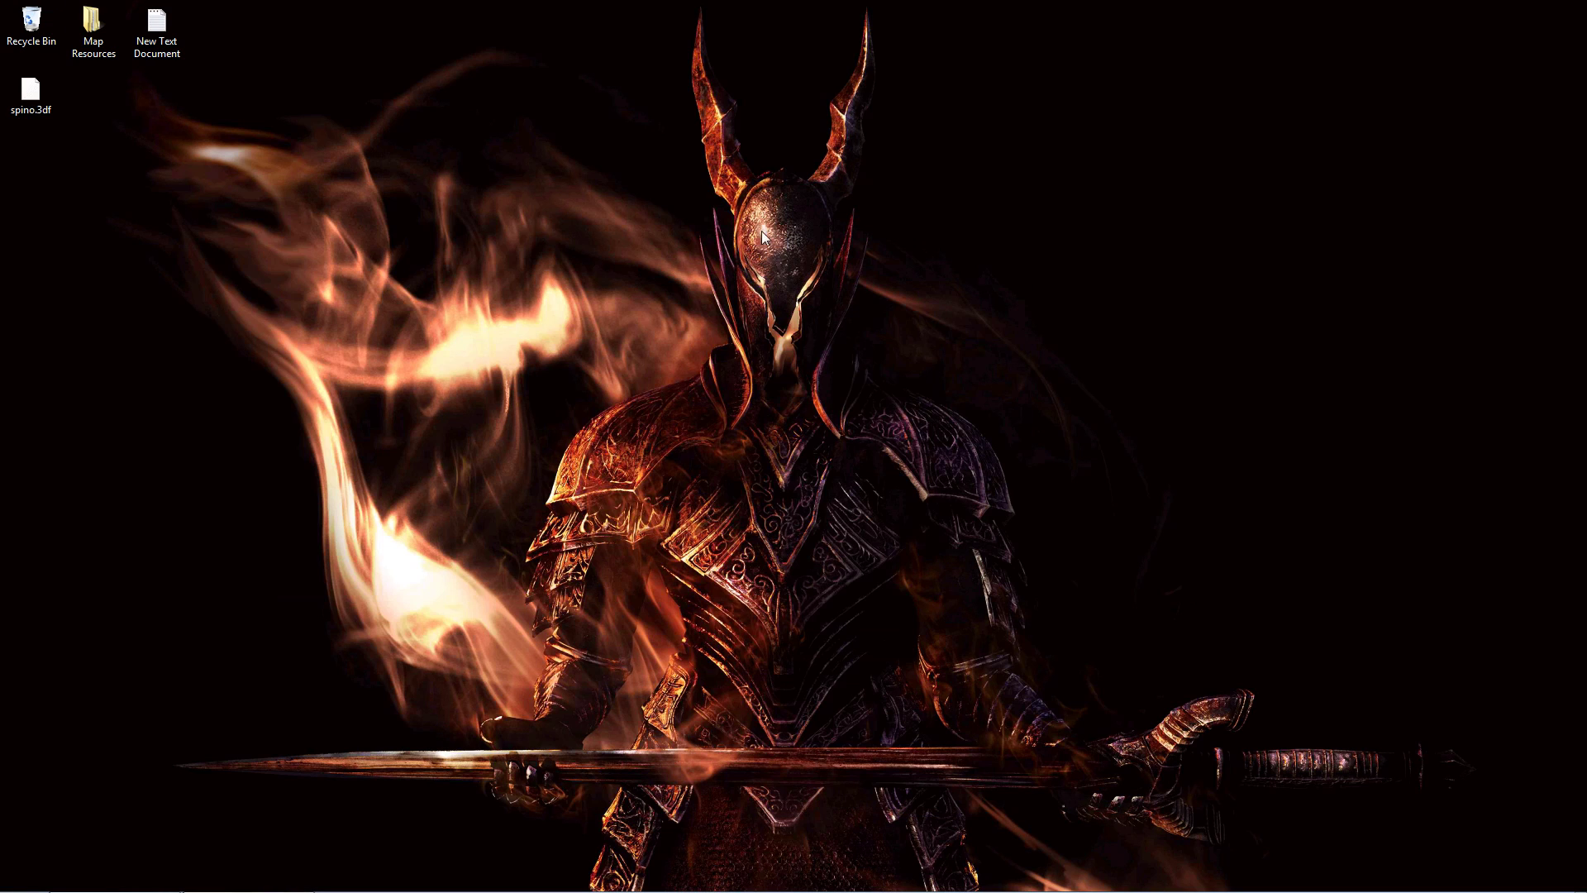
{"action": "right_click", "coordinate": [668, 407]}
{"action": "left_click", "coordinate": [742, 572]}
{"action": "left_click", "coordinate": [1001, 680]}
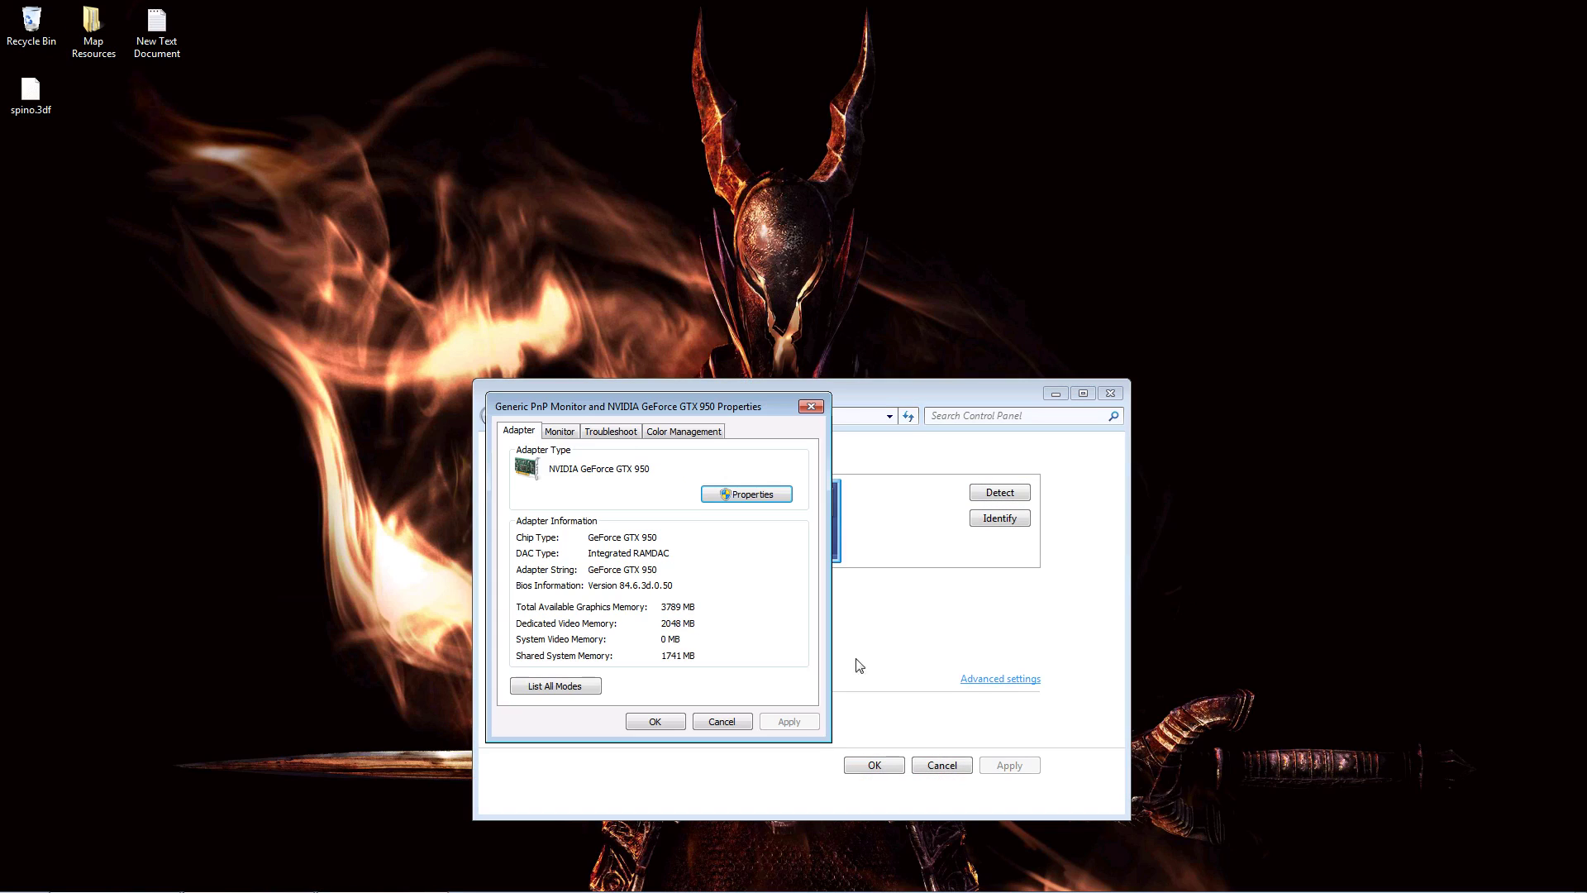
{"action": "left_click", "coordinate": [560, 431]}
{"action": "left_click", "coordinate": [570, 677]}
{"action": "left_click", "coordinate": [568, 693]}
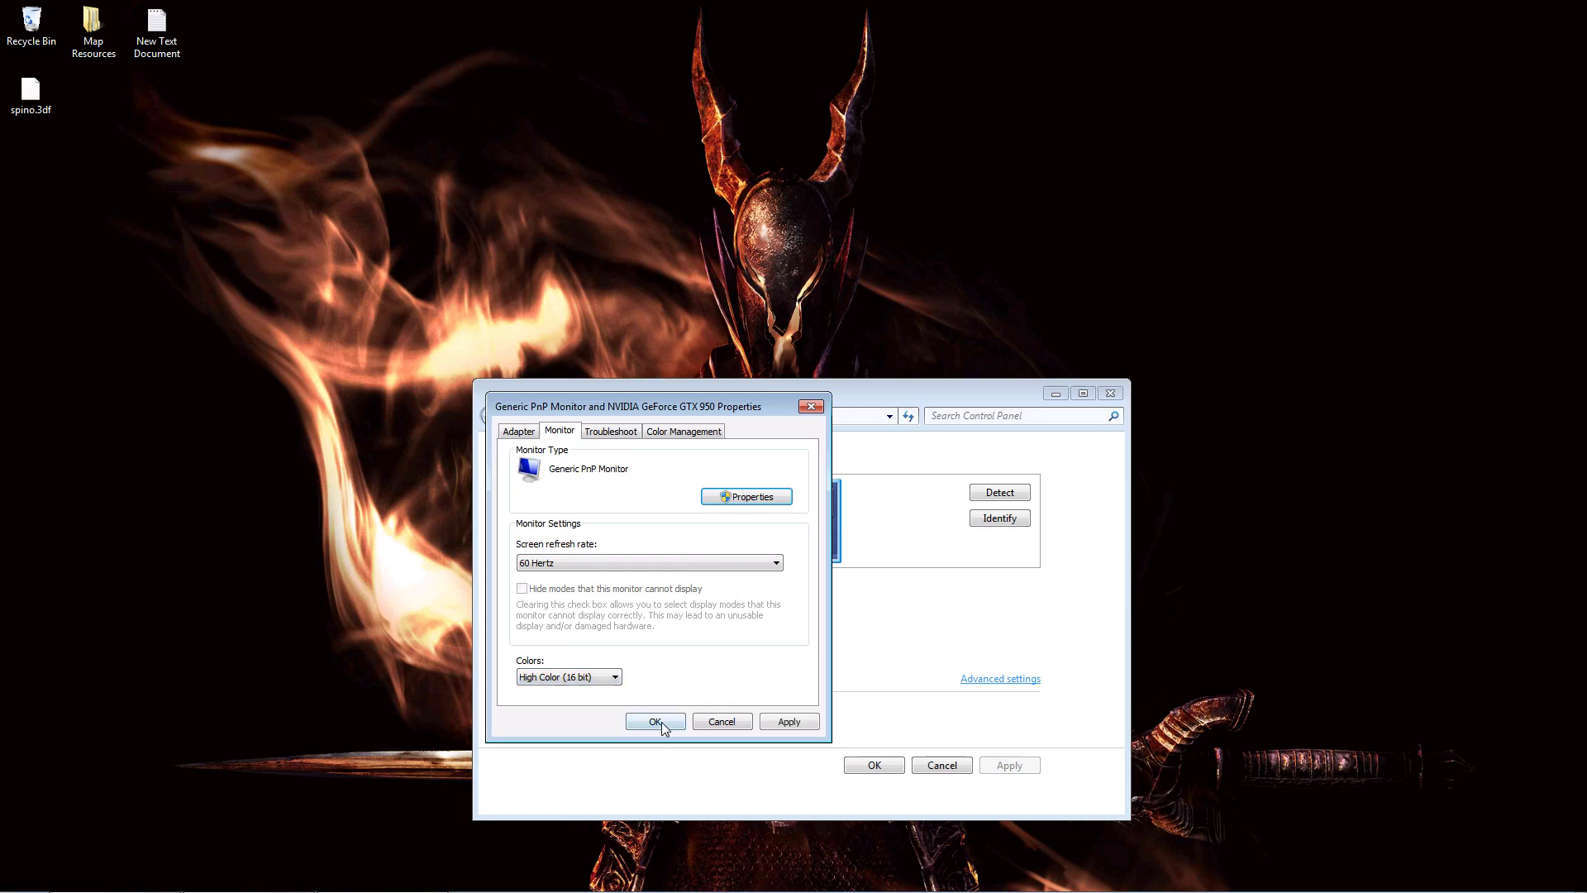
{"action": "left_click", "coordinate": [655, 722]}
{"action": "left_click", "coordinate": [870, 766]}
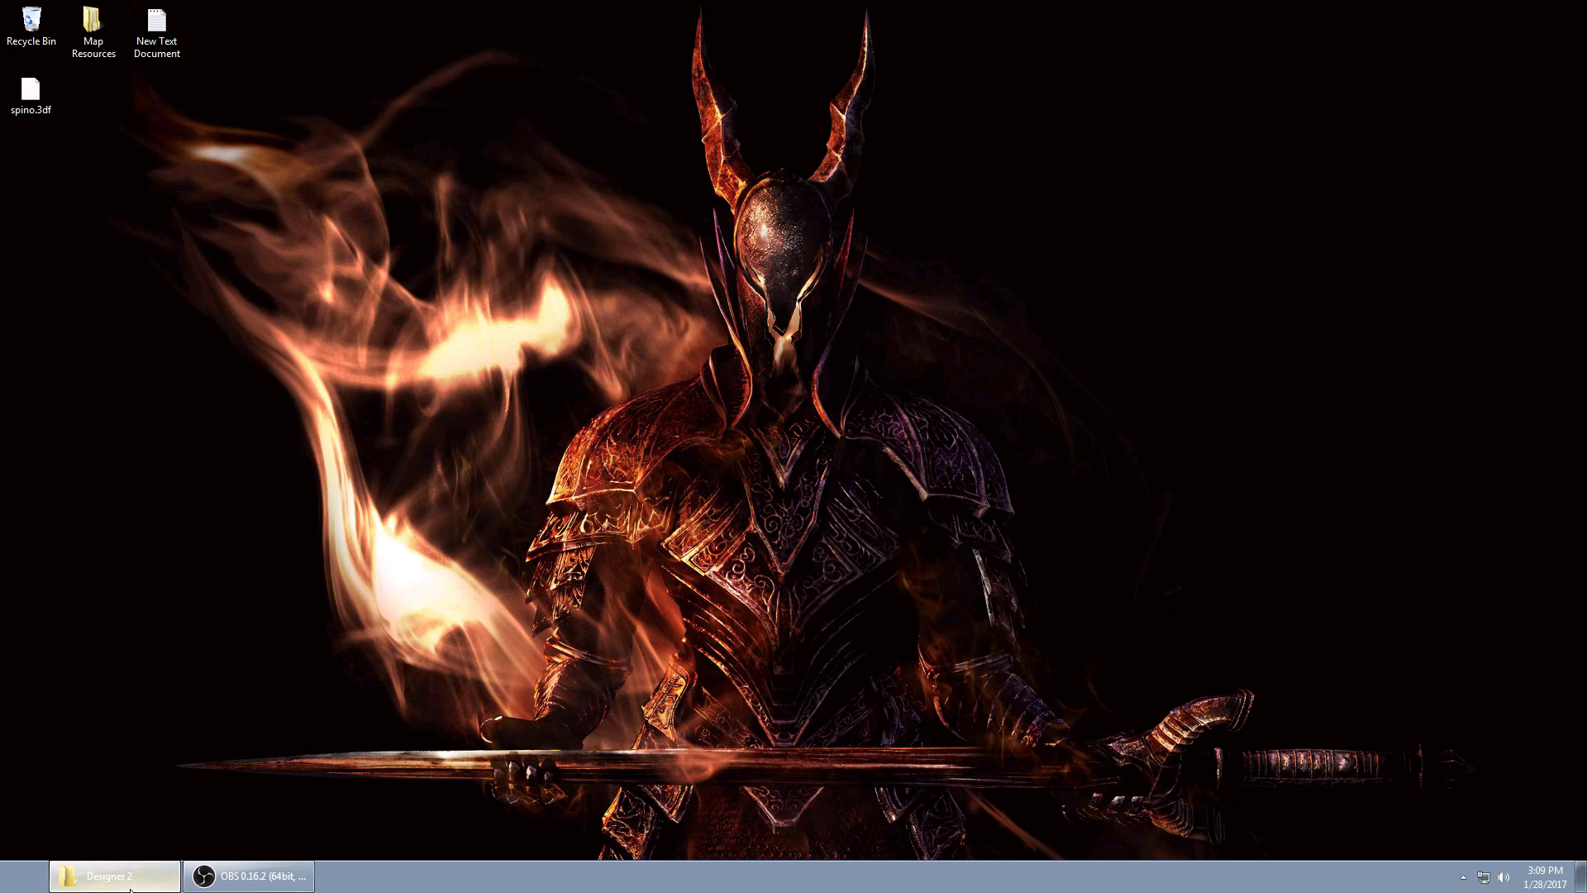
- Set the d2 application in the Designer 2 folder to run in compatibility mode for Windows 98 / Windows Me
{"action": "left_click", "coordinate": [124, 878]}
{"action": "left_click", "coordinate": [641, 249]}
{"action": "right_click", "coordinate": [641, 252]}
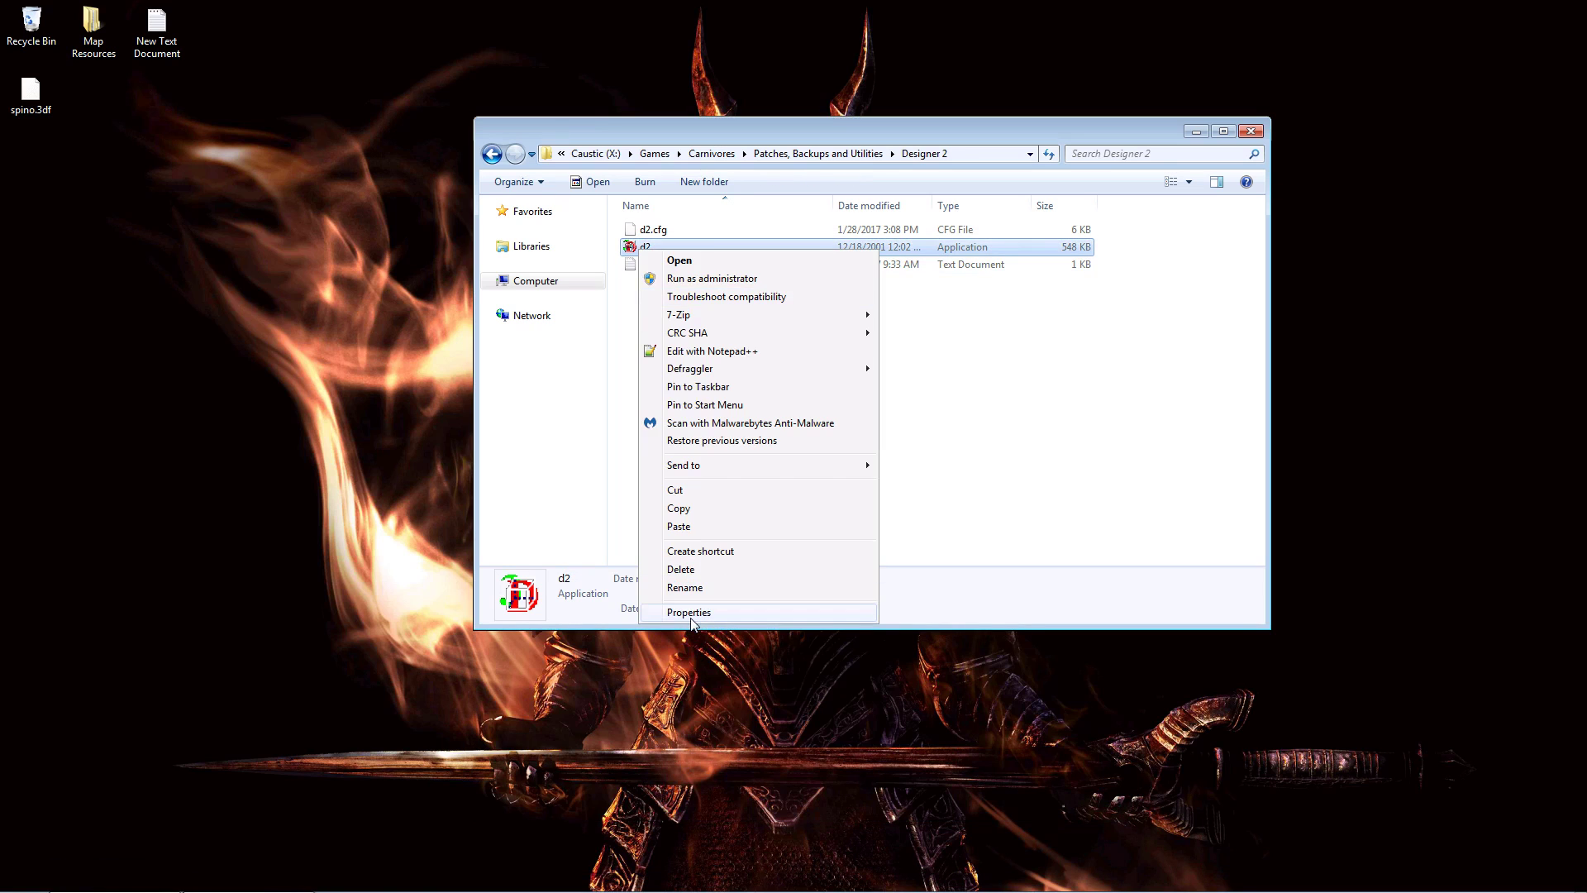
{"action": "left_click", "coordinate": [686, 612]}
{"action": "left_click", "coordinate": [708, 291]}
{"action": "left_click", "coordinate": [725, 404]}
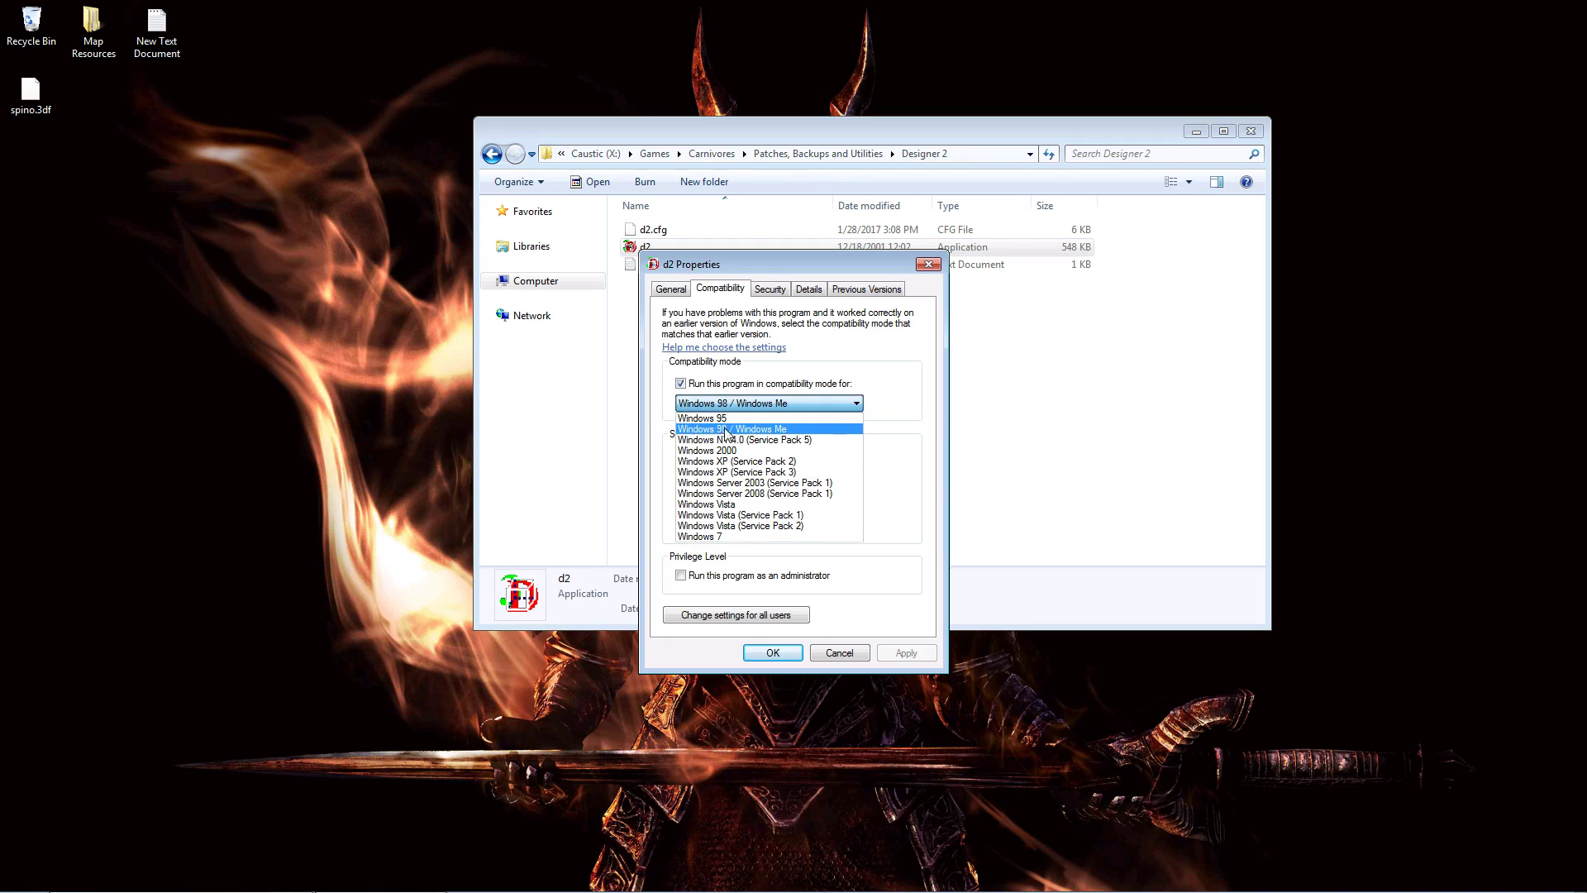
{"action": "left_click", "coordinate": [732, 429]}
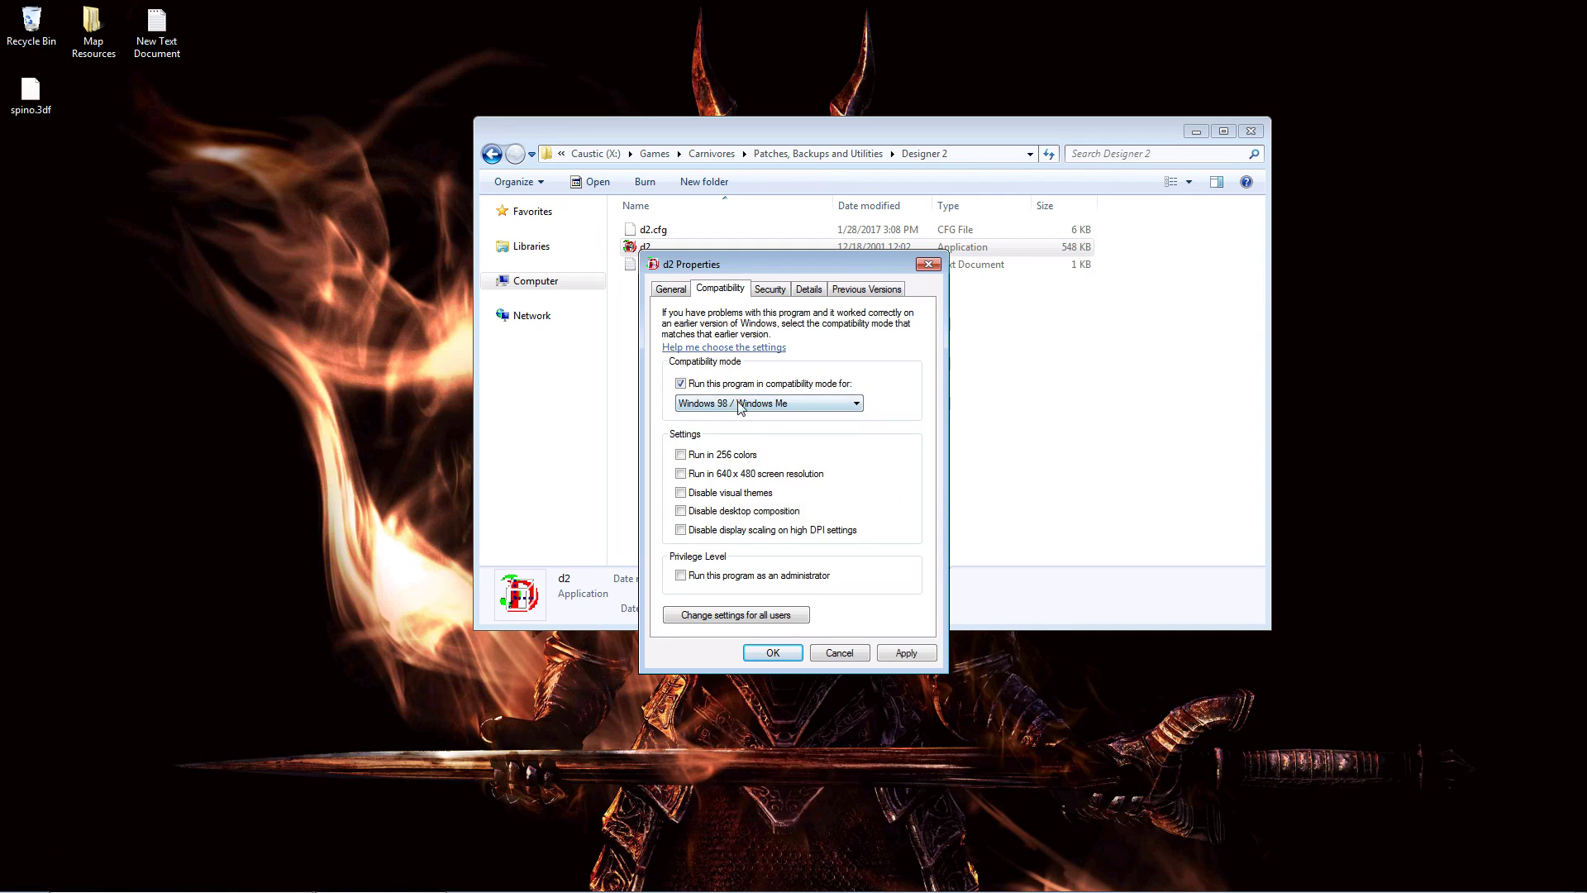
{"action": "left_click", "coordinate": [772, 653]}
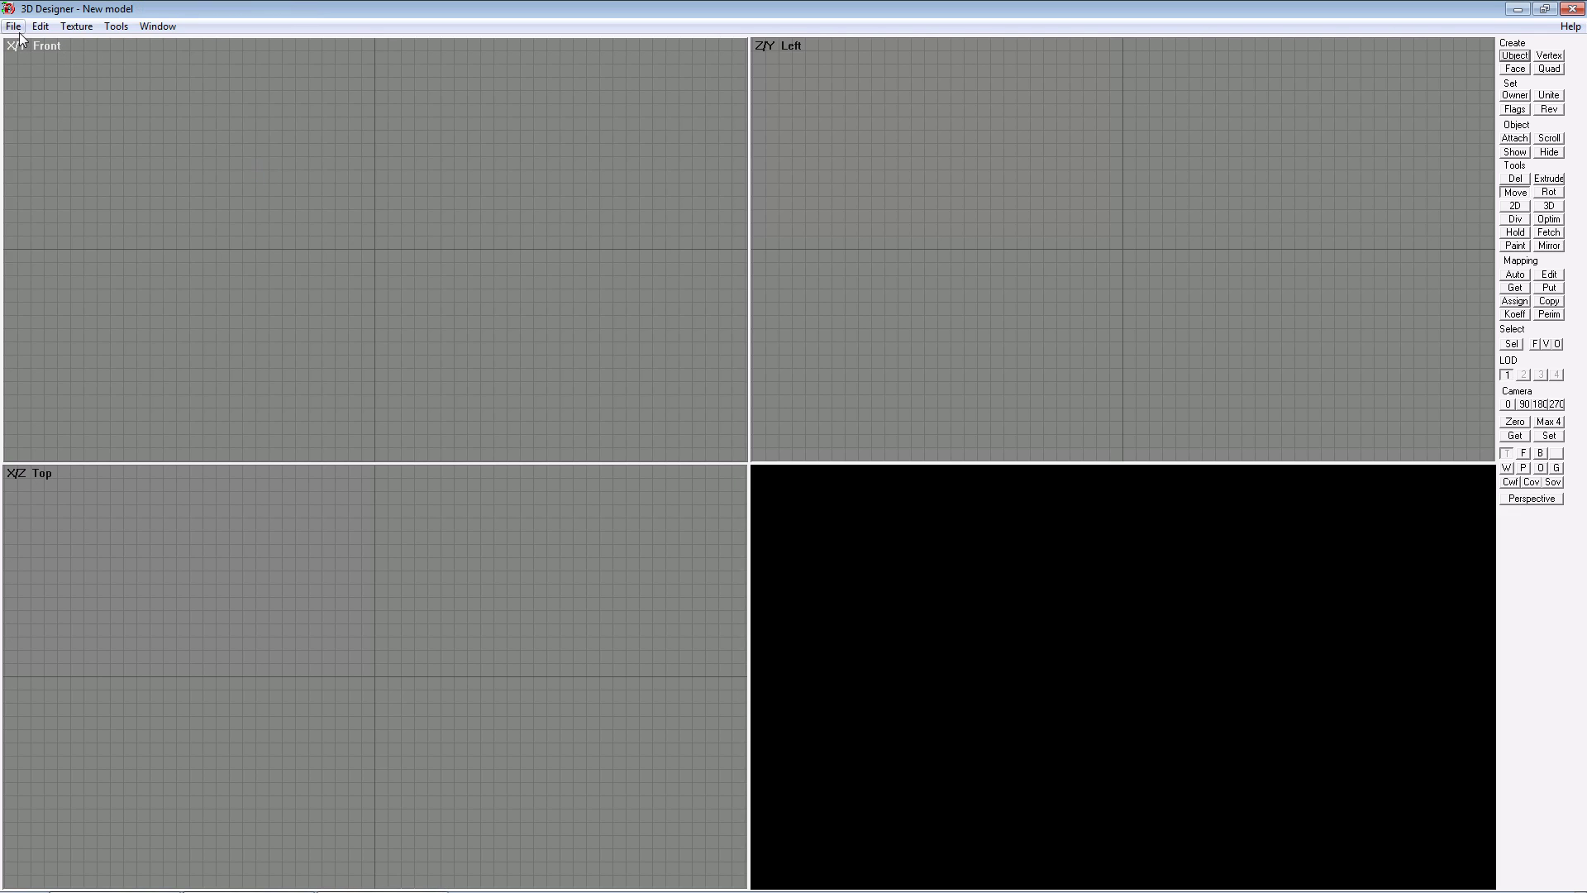
- Open the model file spino.3df from the Desktop in 3D Designer
{"action": "left_click", "coordinate": [14, 29]}
{"action": "left_click", "coordinate": [38, 65]}
{"action": "left_click_drag", "start_coordinate": [955, 407], "coordinate": [956, 446]}
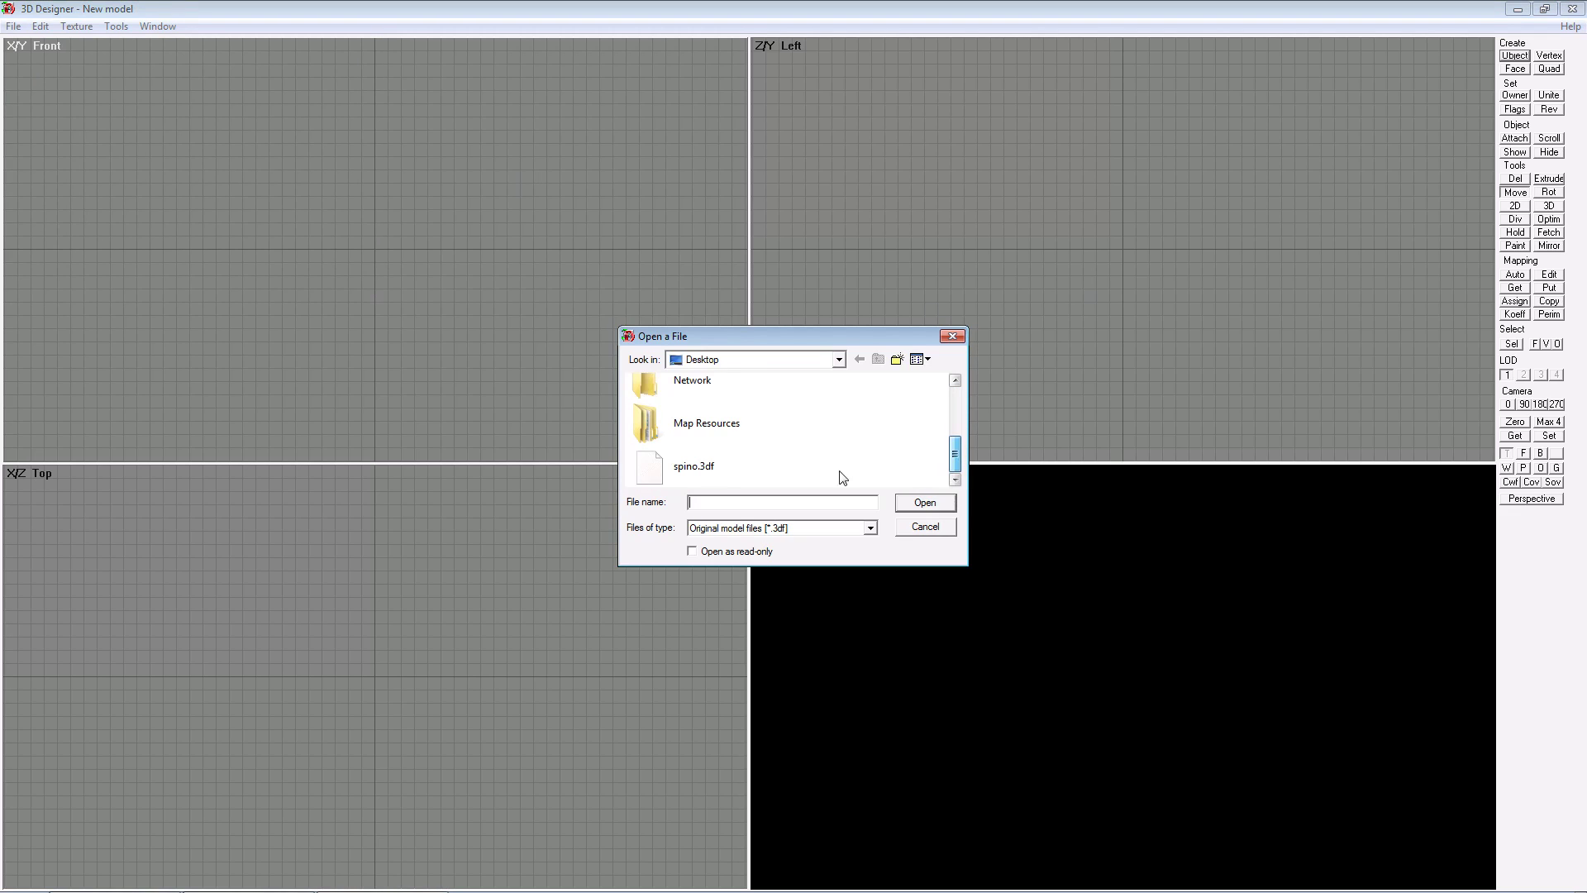
{"action": "left_click", "coordinate": [702, 465]}
{"action": "left_click", "coordinate": [925, 502]}
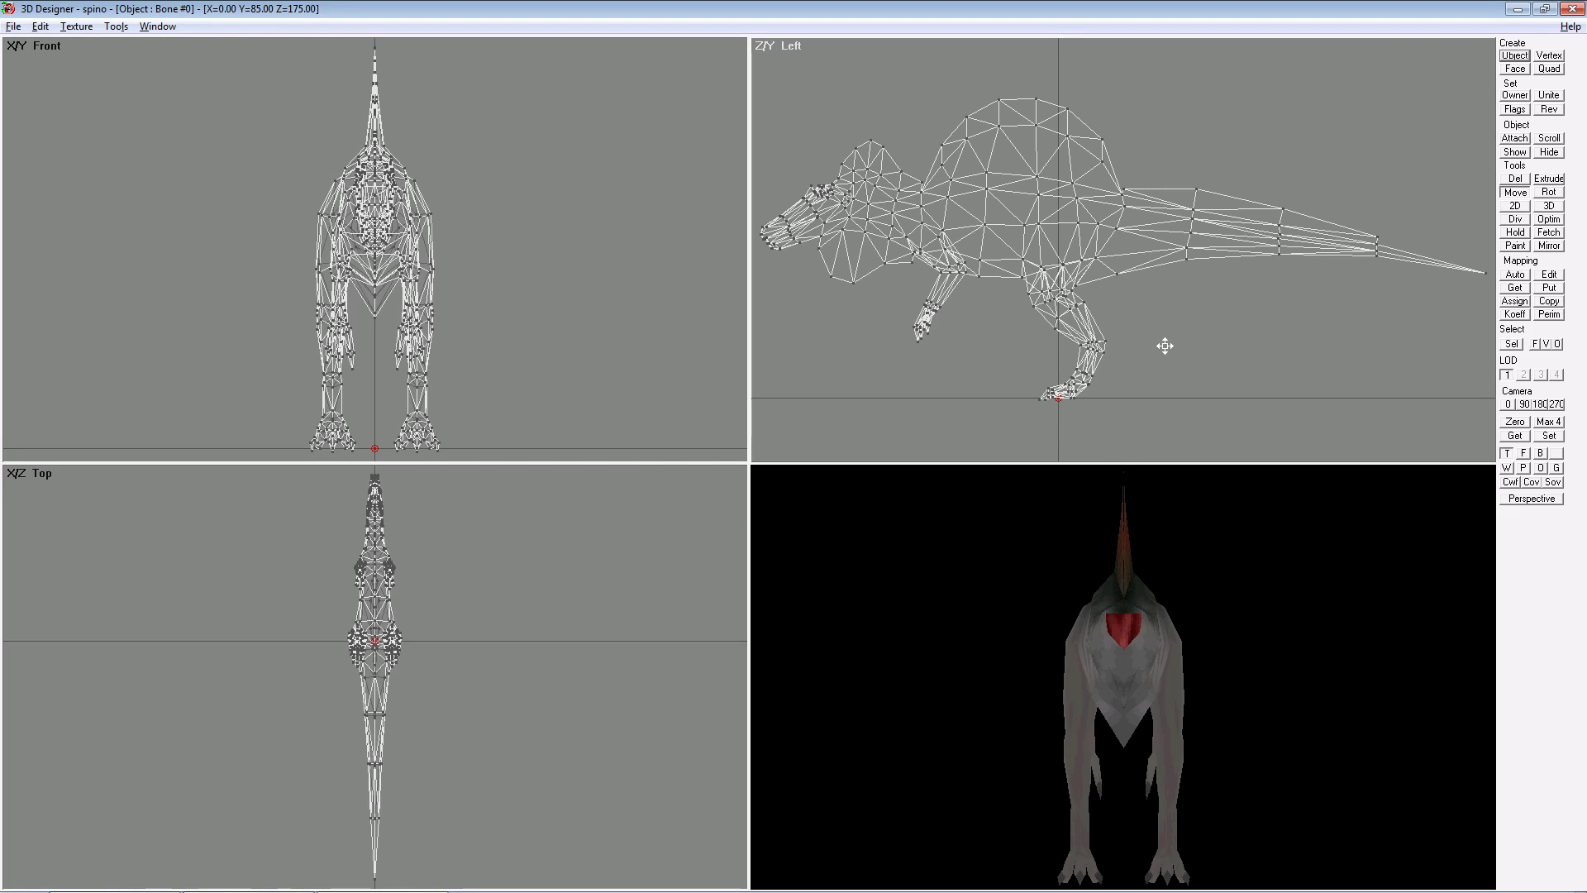
- Examine the dinosaur model in the left and 3D views, including the 0, 90, 180 and 270 degree camera presets
{"action": "mouse_move", "coordinate": [1203, 328]}
{"action": "right_mouse_down"}
{"action": "mouse_move", "coordinate": [1211, 306]}
{"action": "mouse_move", "coordinate": [1253, 316]}
{"action": "mouse_move", "coordinate": [1253, 291]}
{"action": "mouse_move", "coordinate": [1252, 346]}
{"action": "mouse_move", "coordinate": [1253, 317]}
{"action": "mouse_move", "coordinate": [1252, 342]}
{"action": "mouse_move", "coordinate": [1283, 301]}
{"action": "mouse_move", "coordinate": [1220, 325]}
{"action": "mouse_move", "coordinate": [1229, 342]}
{"action": "right_mouse_up"}
{"action": "scroll", "coordinate": [1123, 249], "scroll_direction": "up", "scroll_amount": 2}
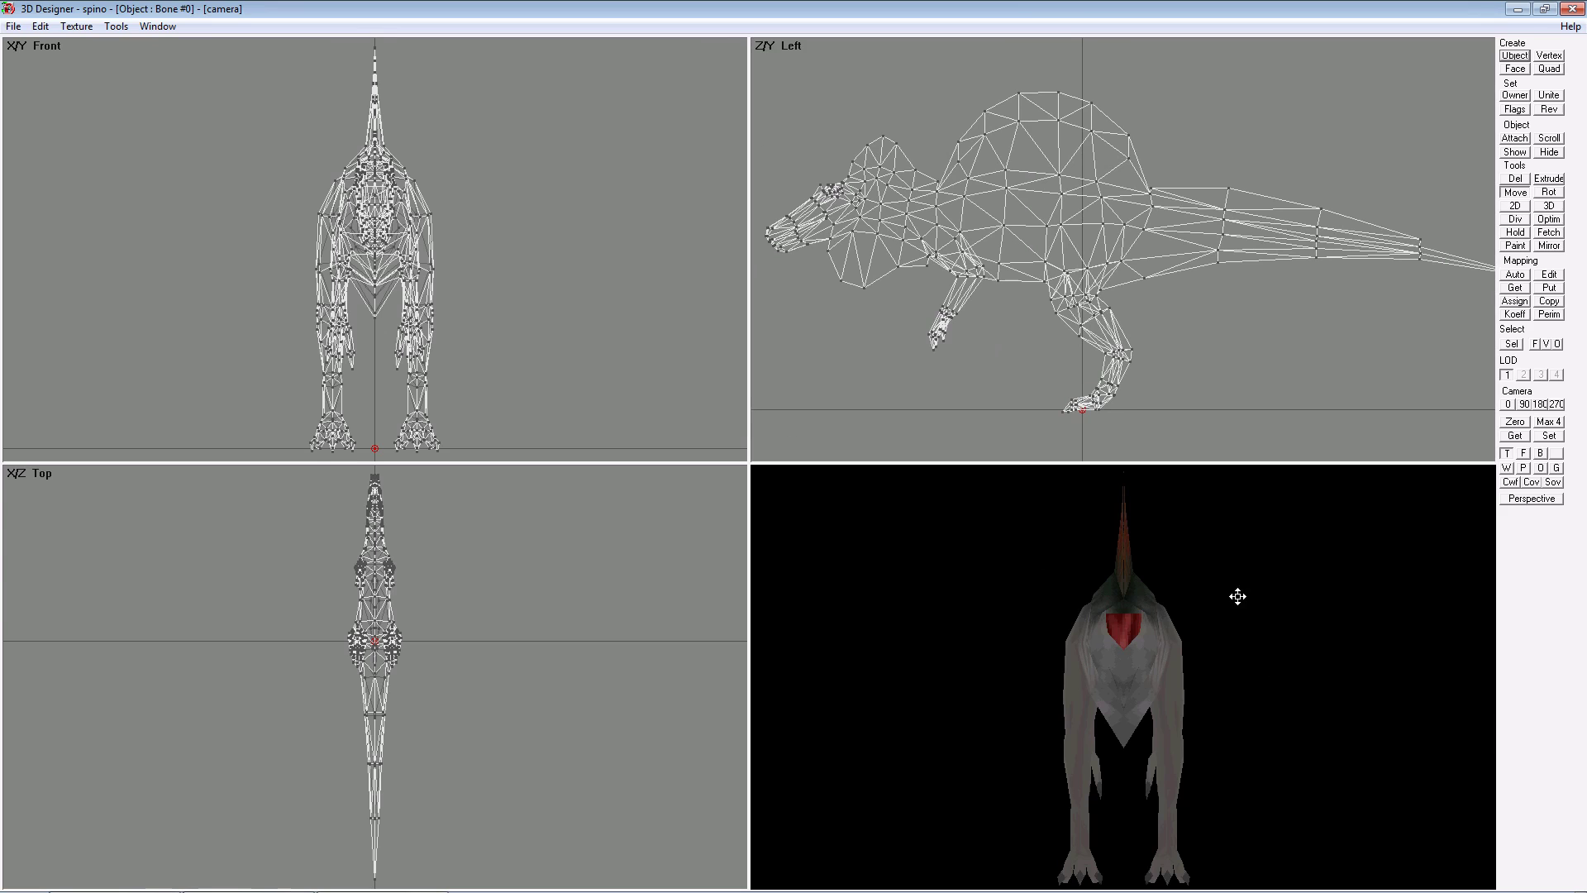
{"action": "left_click_drag", "start_coordinate": [1273, 612], "coordinate": [1365, 672]}
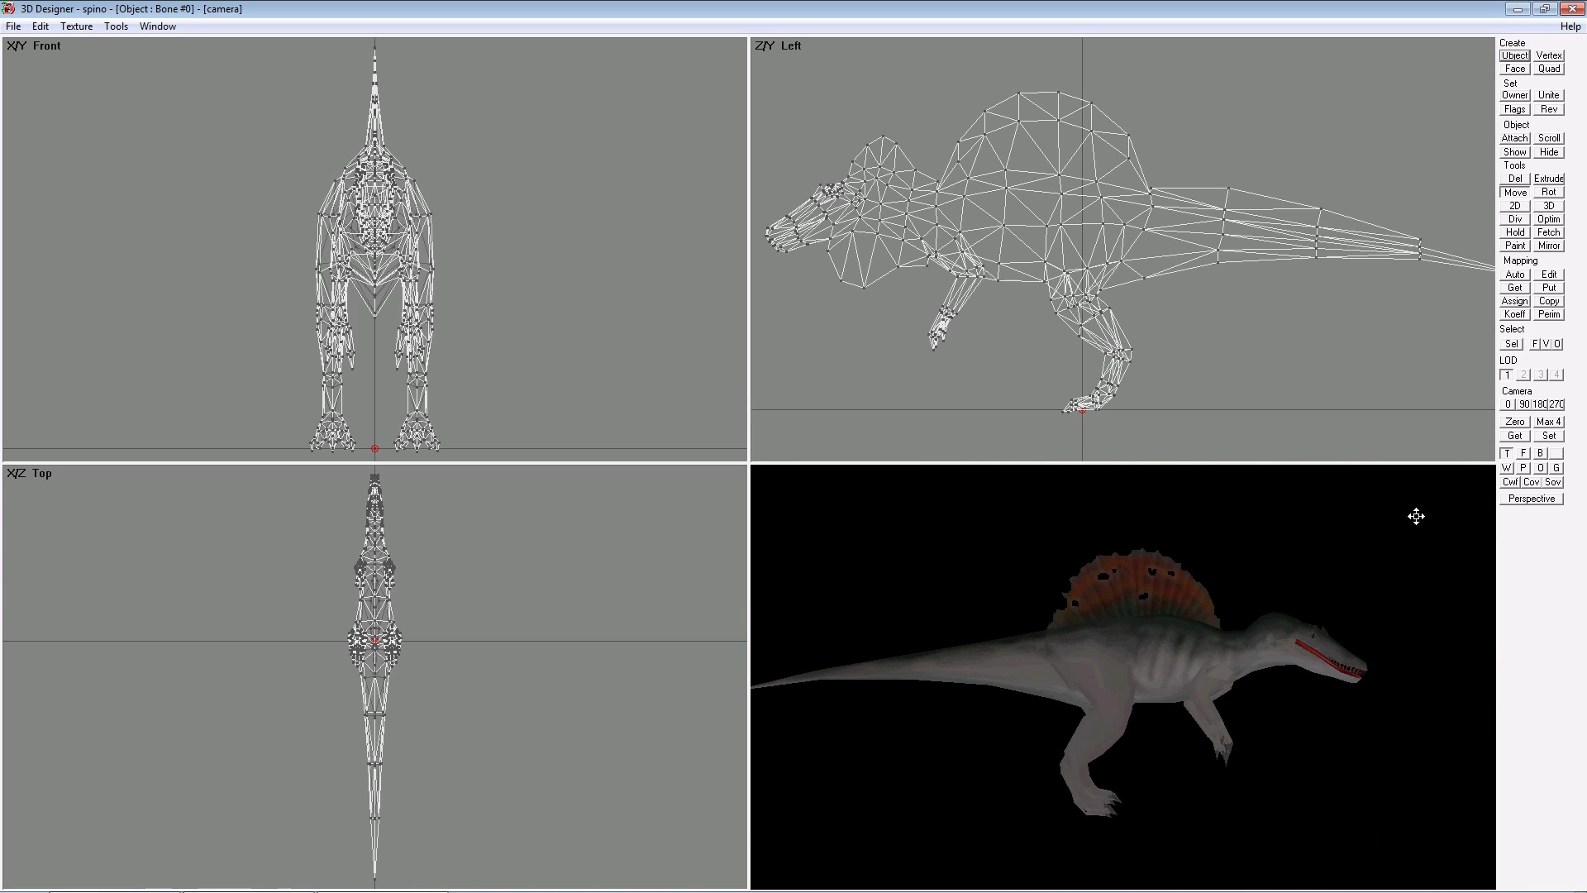
{"action": "left_click", "coordinate": [1508, 405]}
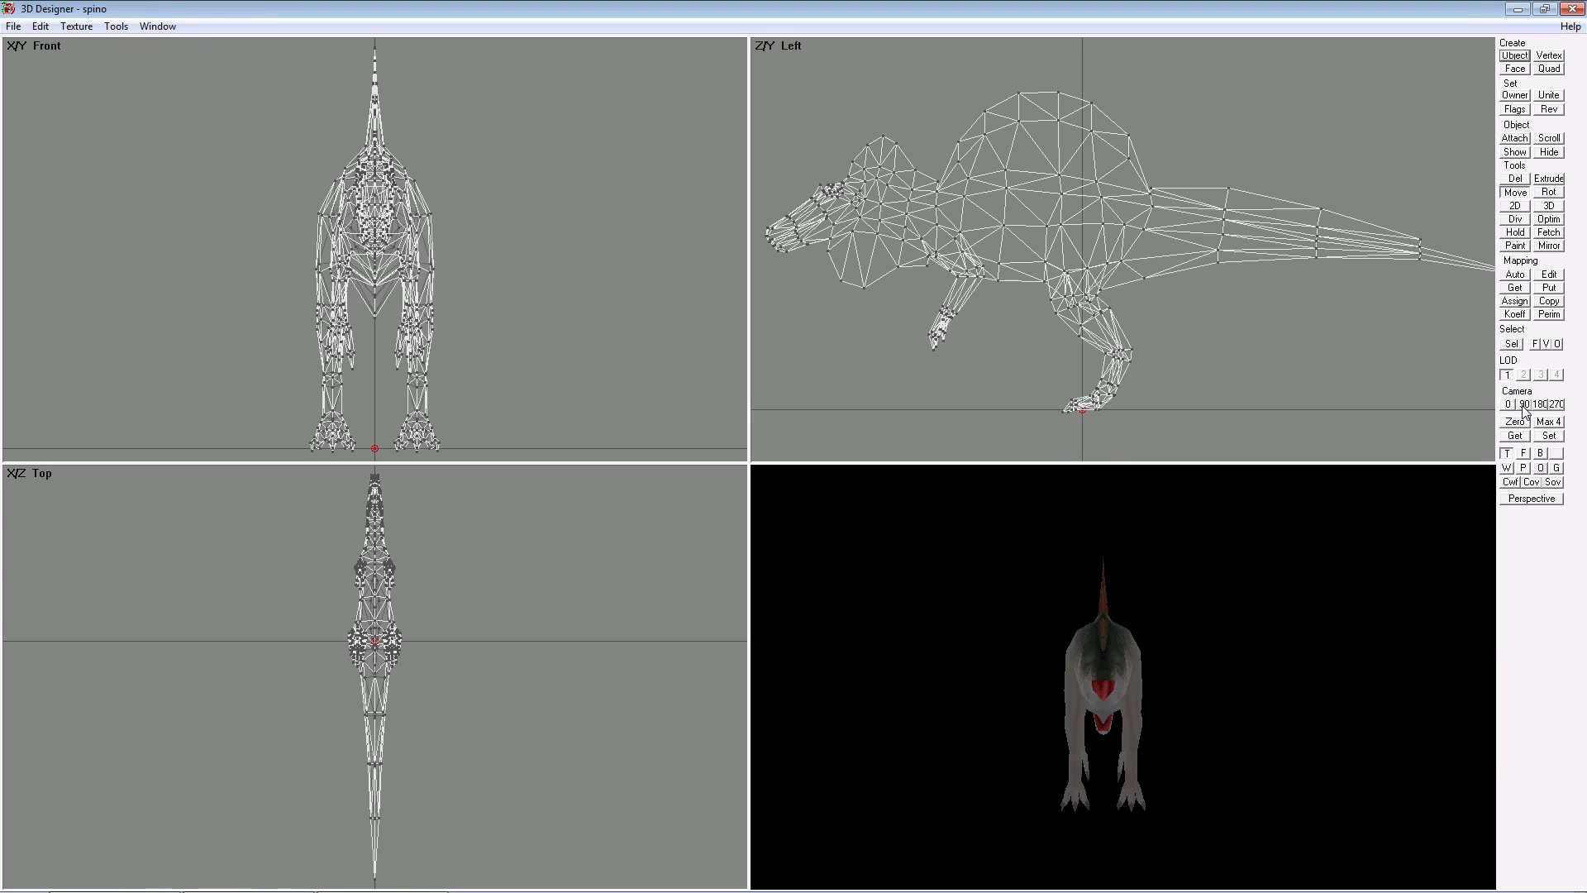
{"action": "left_click", "coordinate": [1524, 404]}
{"action": "left_click", "coordinate": [1539, 404]}
{"action": "left_click", "coordinate": [1557, 404]}
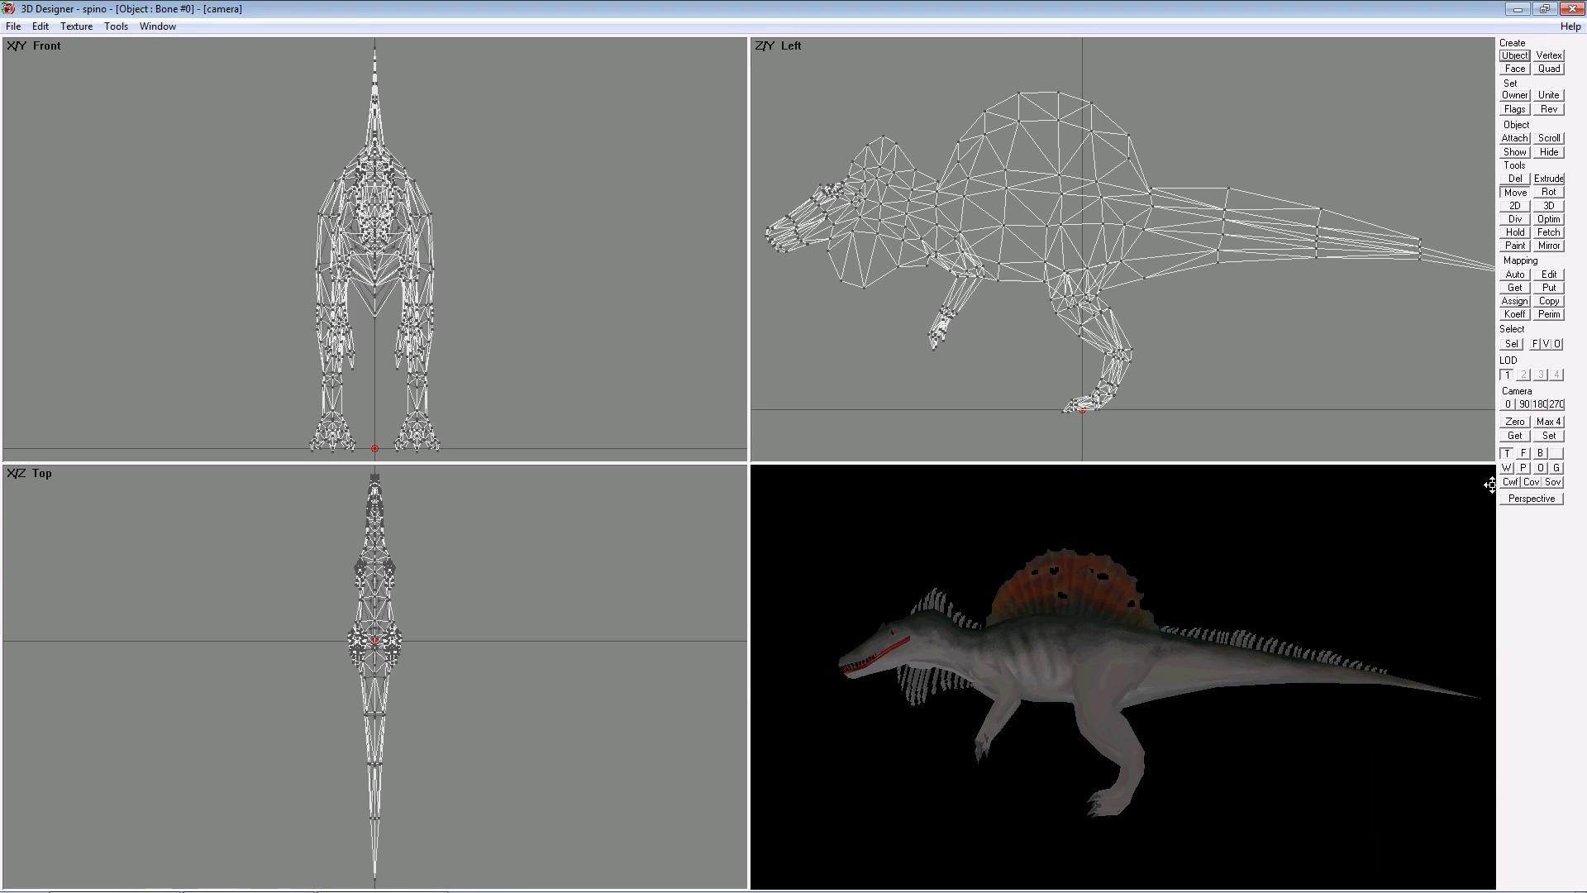
- Compare flat and textured shading in the 3D preview, and overlay the wireframe, points and object markers on the textured model
{"action": "left_click", "coordinate": [1525, 454]}
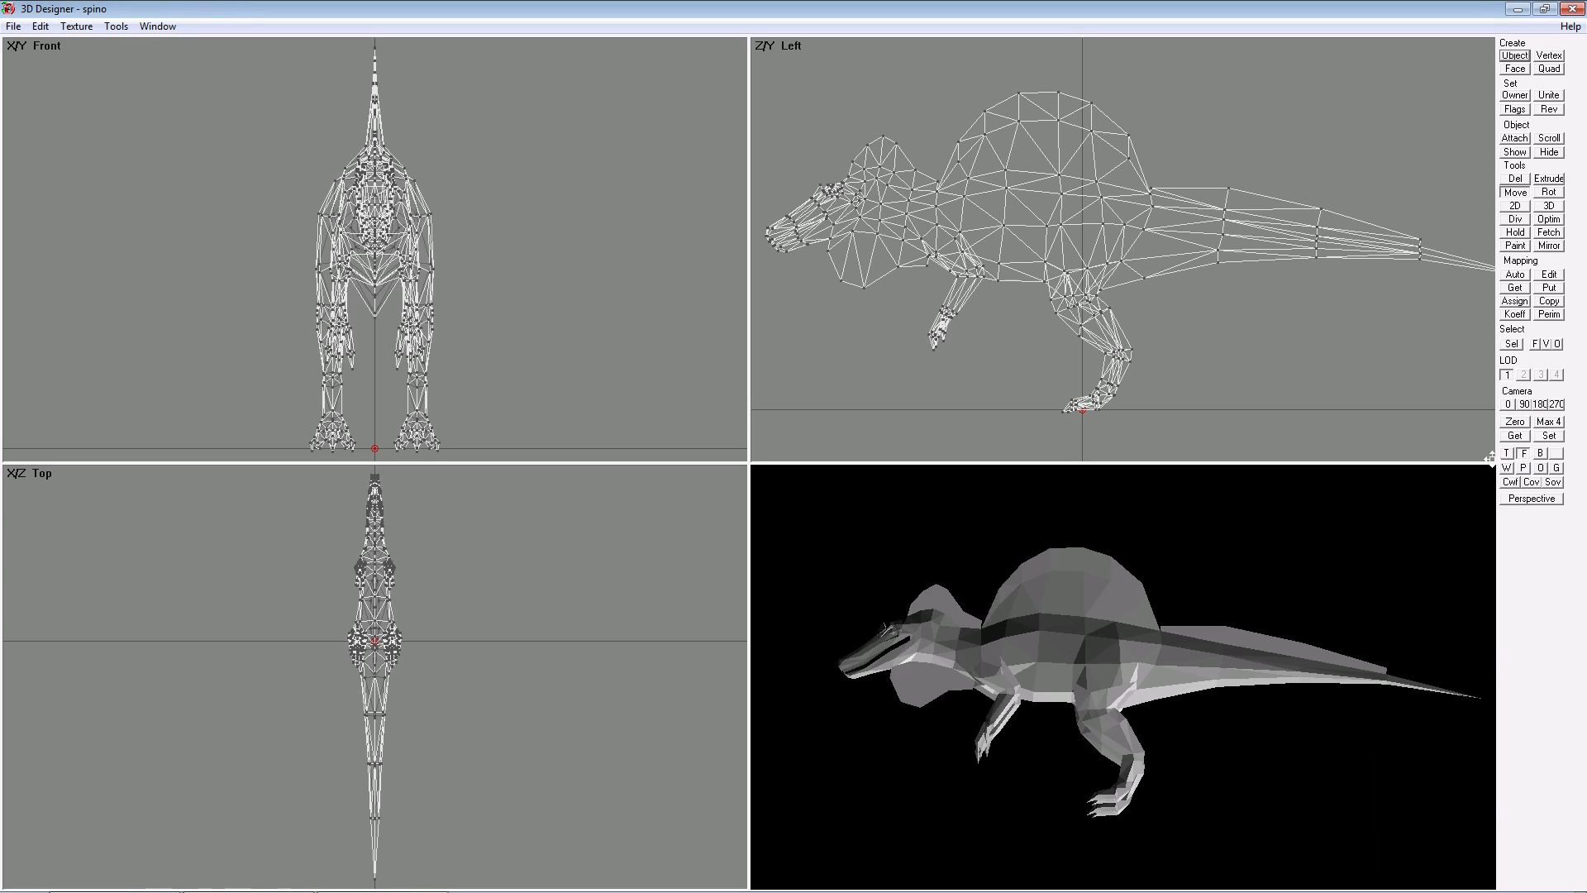
{"action": "left_click", "coordinate": [1507, 455]}
{"action": "left_click", "coordinate": [1507, 469]}
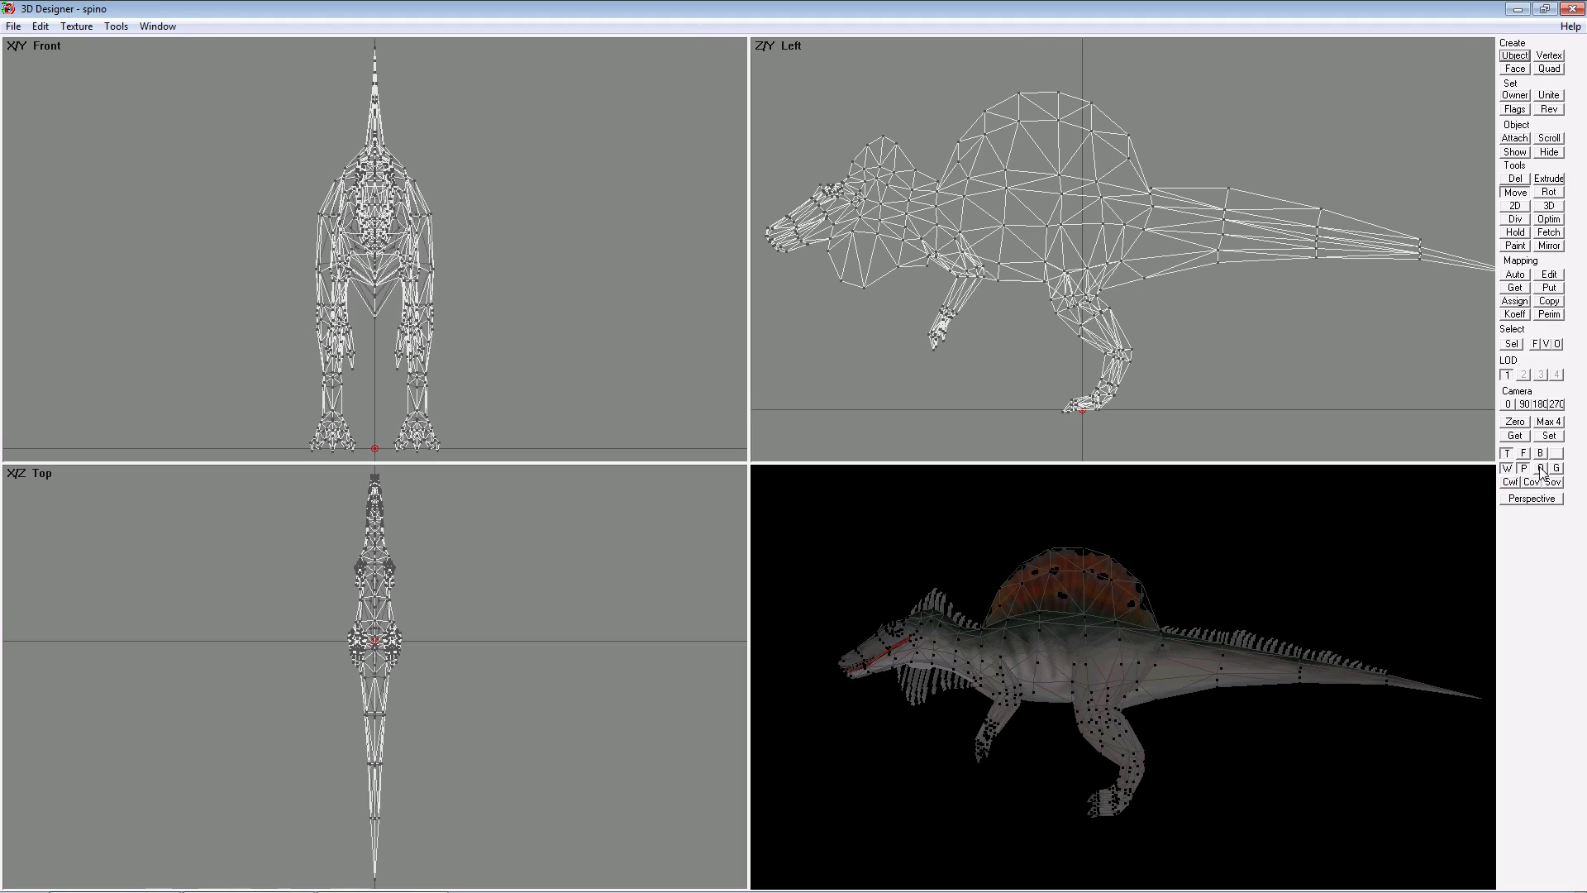
{"action": "left_click", "coordinate": [1541, 470]}
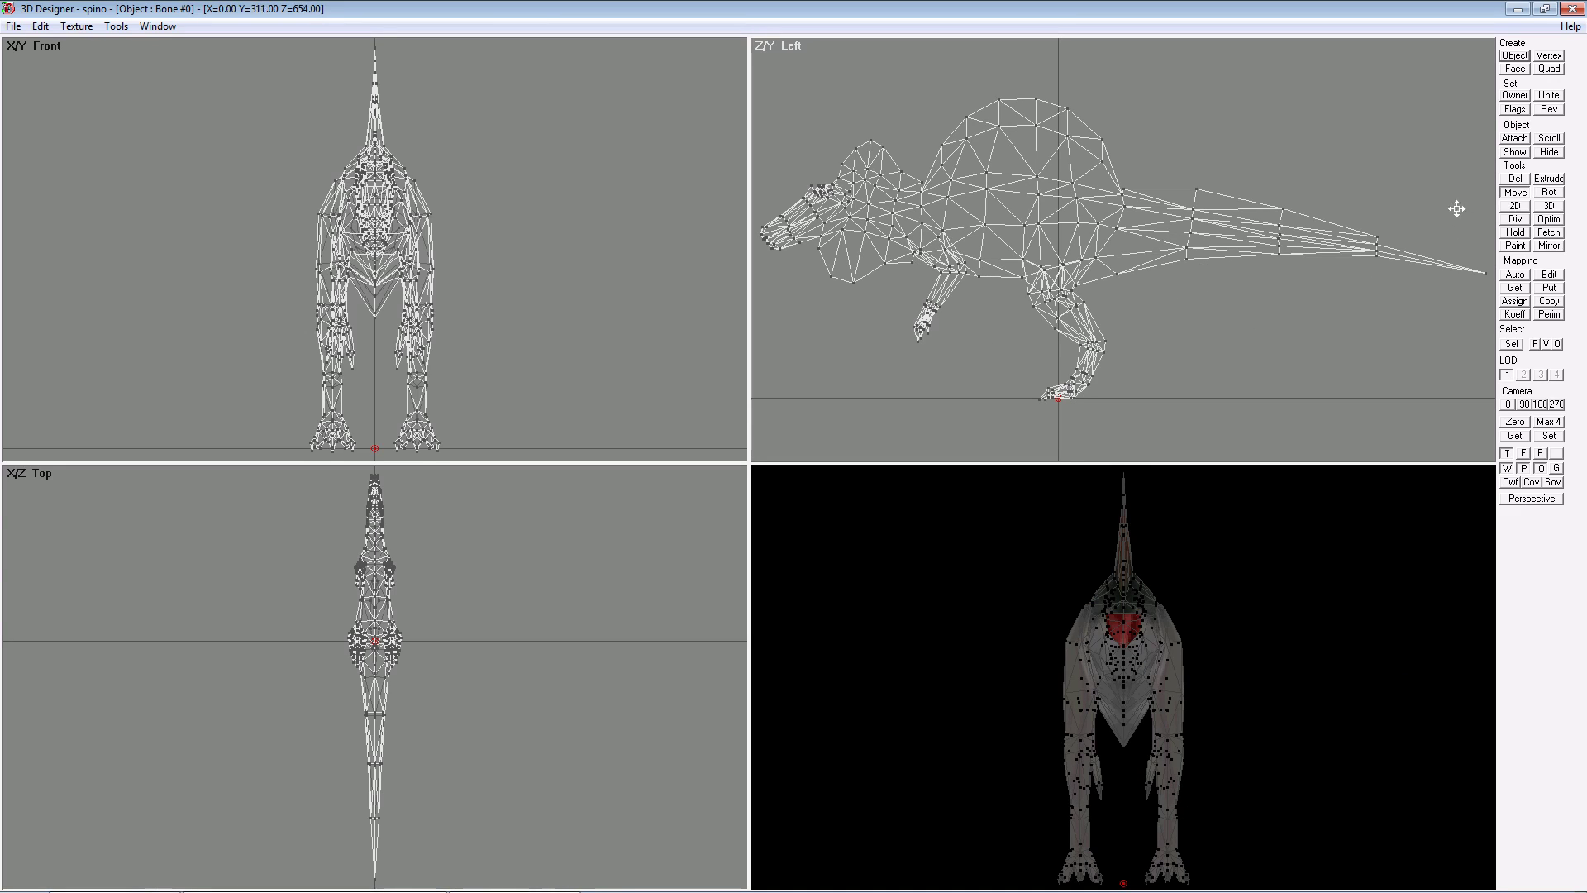
- Try moving the topmost sail vertex toward the tail in the left view, and undo each move
{"action": "left_click", "coordinate": [1518, 196]}
{"action": "left_click_drag", "start_coordinate": [1039, 98], "coordinate": [1242, 92]}
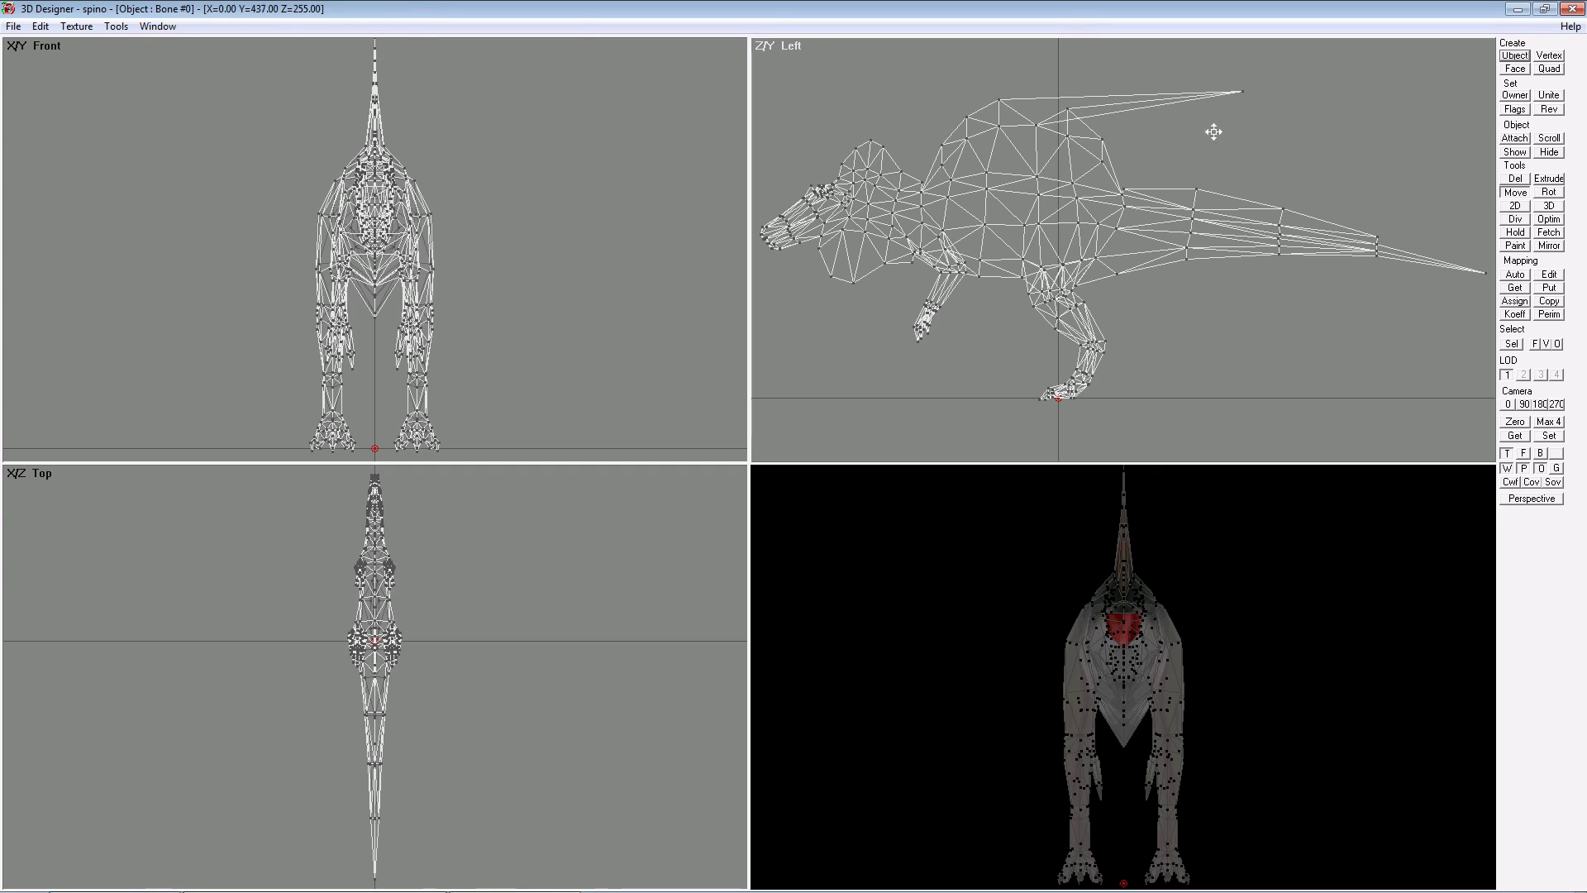
{"action": "key", "text": "ctrl+z"}
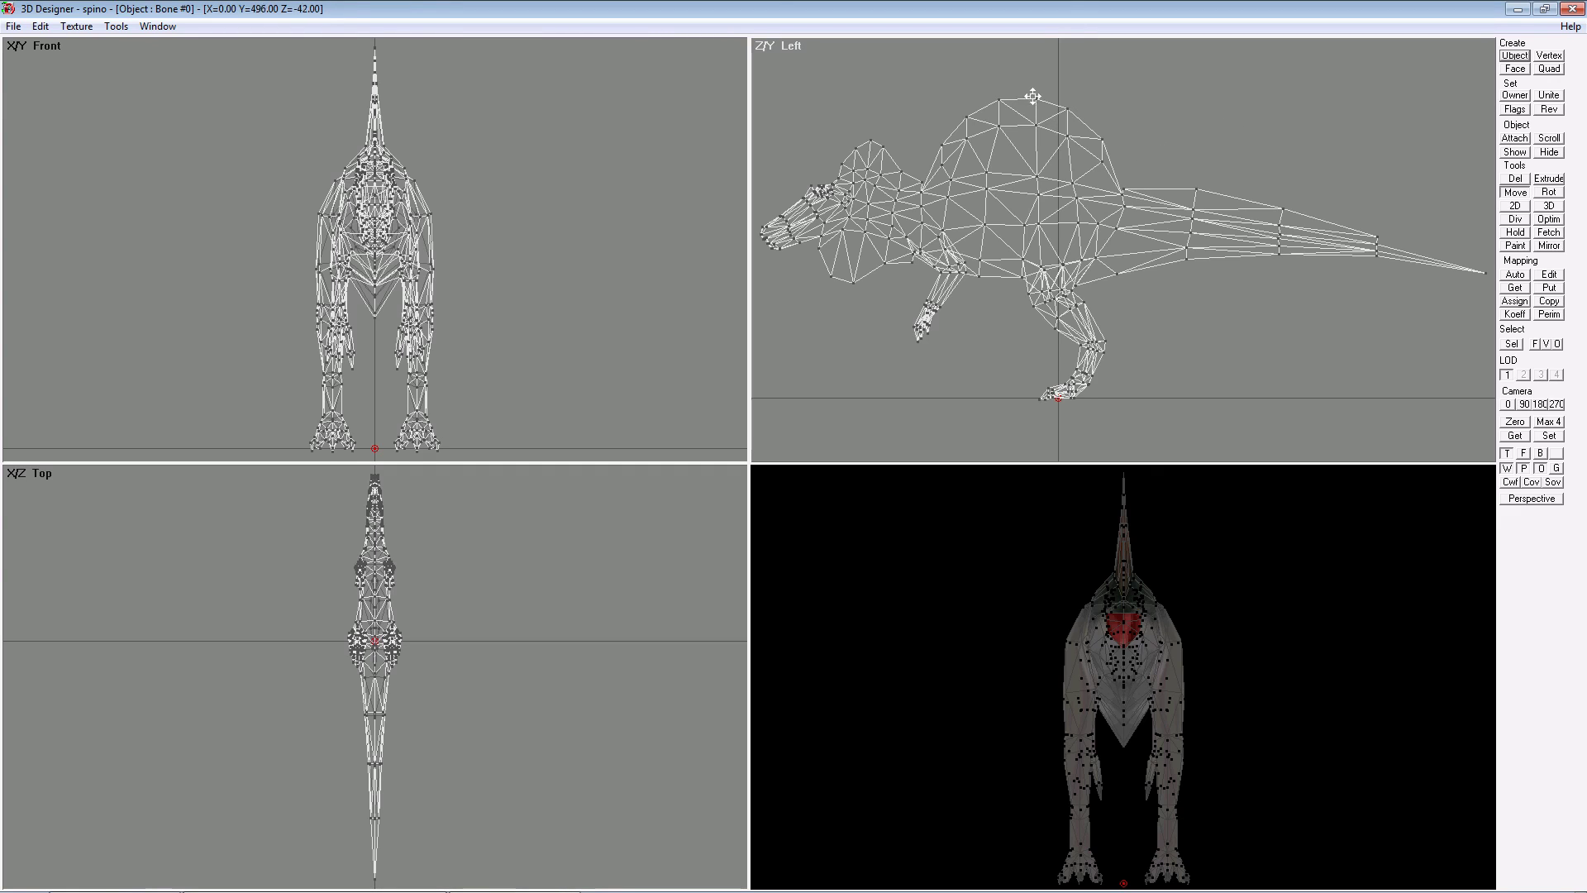
{"action": "left_click_drag", "start_coordinate": [1039, 98], "coordinate": [1286, 102]}
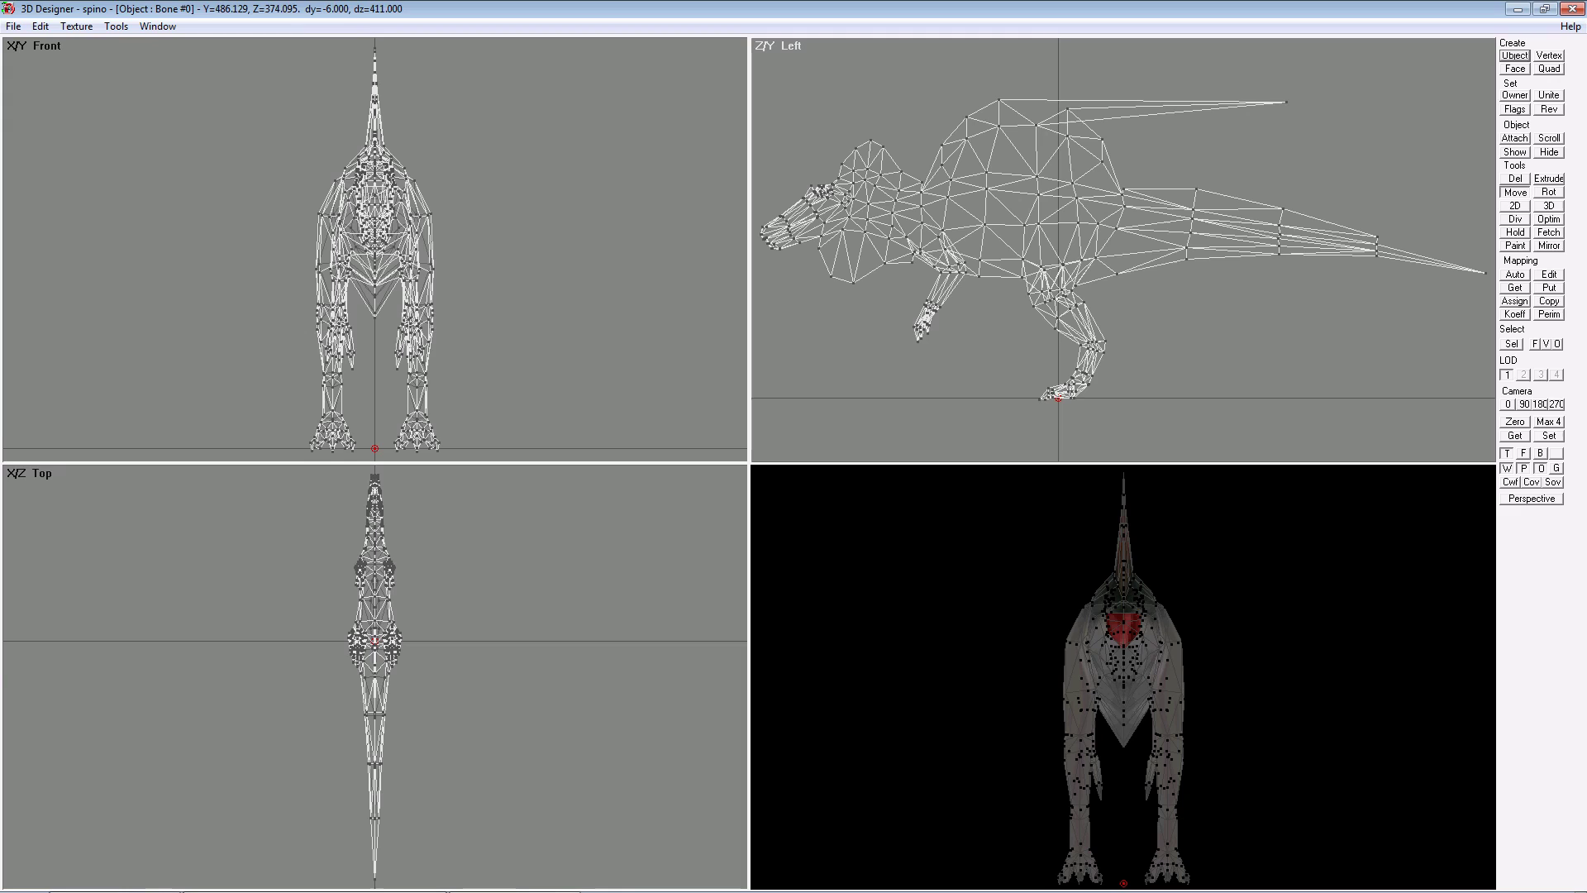
{"action": "key", "text": "ctrl+z"}
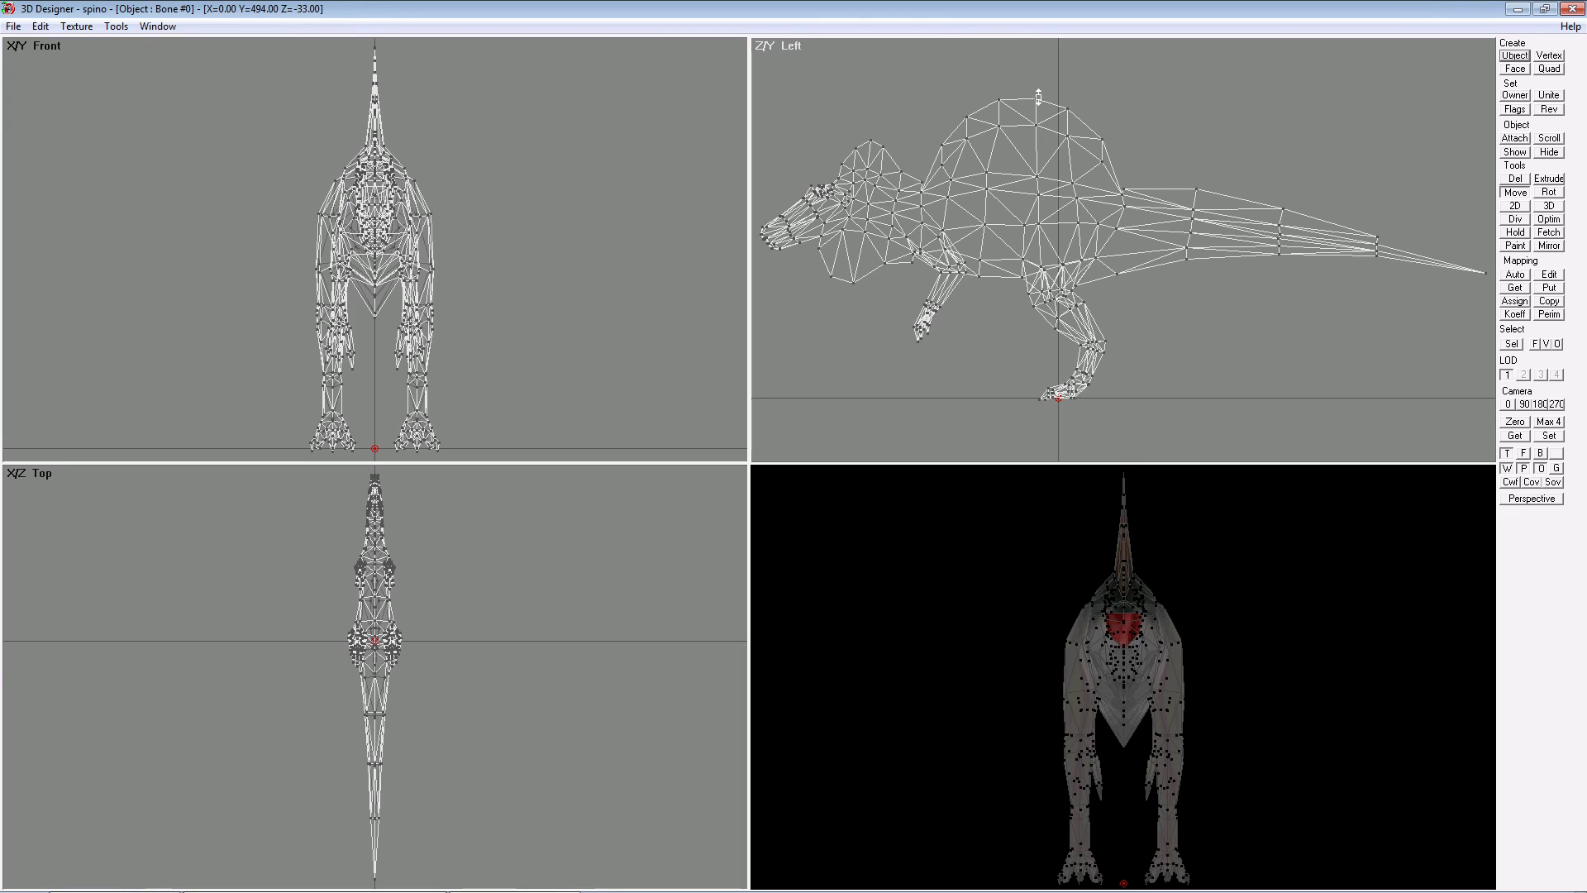
{"action": "mouse_move", "coordinate": [1035, 99]}
{"action": "left_mouse_down"}
{"action": "mouse_move", "coordinate": [1036, 75]}
{"action": "mouse_move", "coordinate": [1036, 115]}
{"action": "mouse_move", "coordinate": [1036, 100]}
{"action": "mouse_move", "coordinate": [1128, 103]}
{"action": "mouse_move", "coordinate": [1036, 99]}
{"action": "left_mouse_up"}
- Try rotating around the root bone between the feet in the front view, and undo the rotation
{"action": "left_click", "coordinate": [1540, 195]}
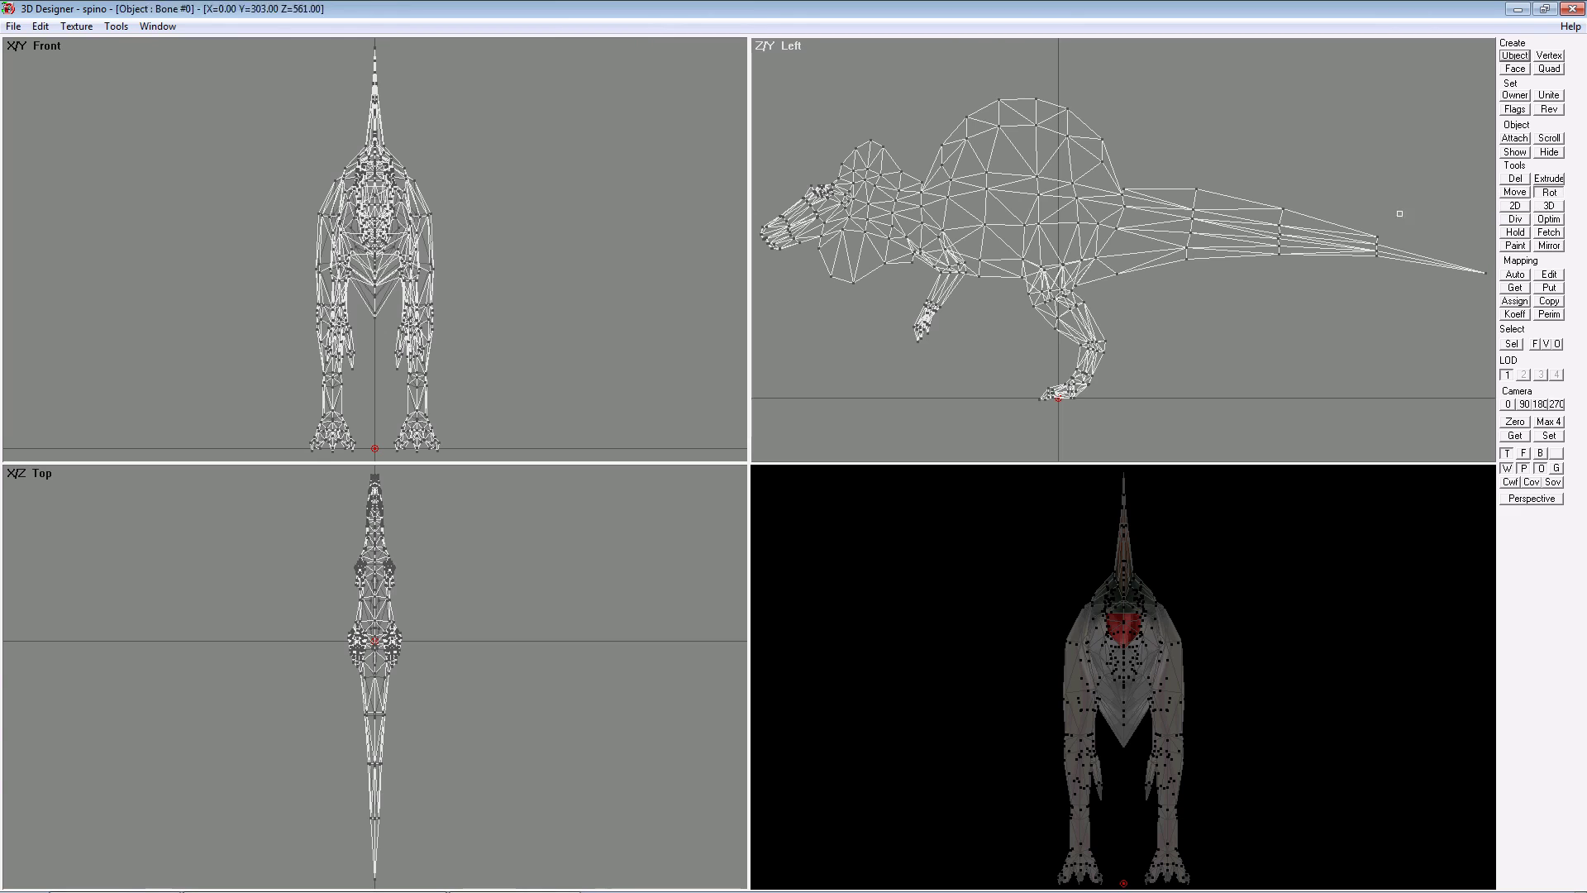
{"action": "left_click", "coordinate": [372, 444]}
{"action": "left_click_drag", "start_coordinate": [375, 447], "coordinate": [351, 448]}
{"action": "key", "text": "ctrl+z"}
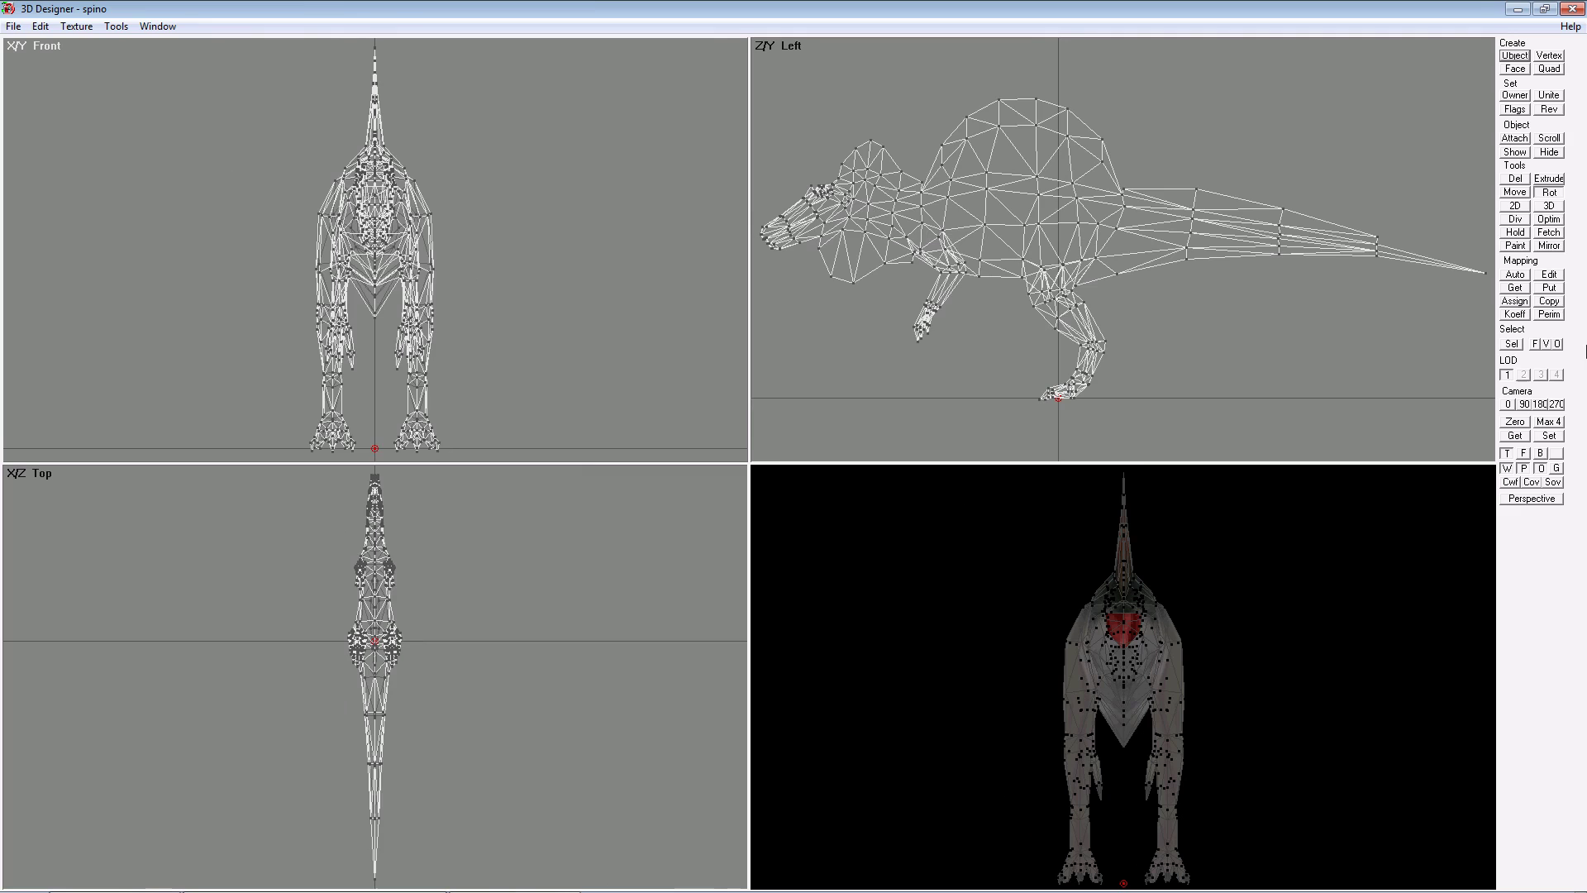
- Try 2D and 3D scaling from the root bone at the feet in the left view, and undo the scaling
{"action": "left_click", "coordinate": [1516, 206]}
{"action": "left_click_drag", "start_coordinate": [1056, 396], "coordinate": [1057, 396]}
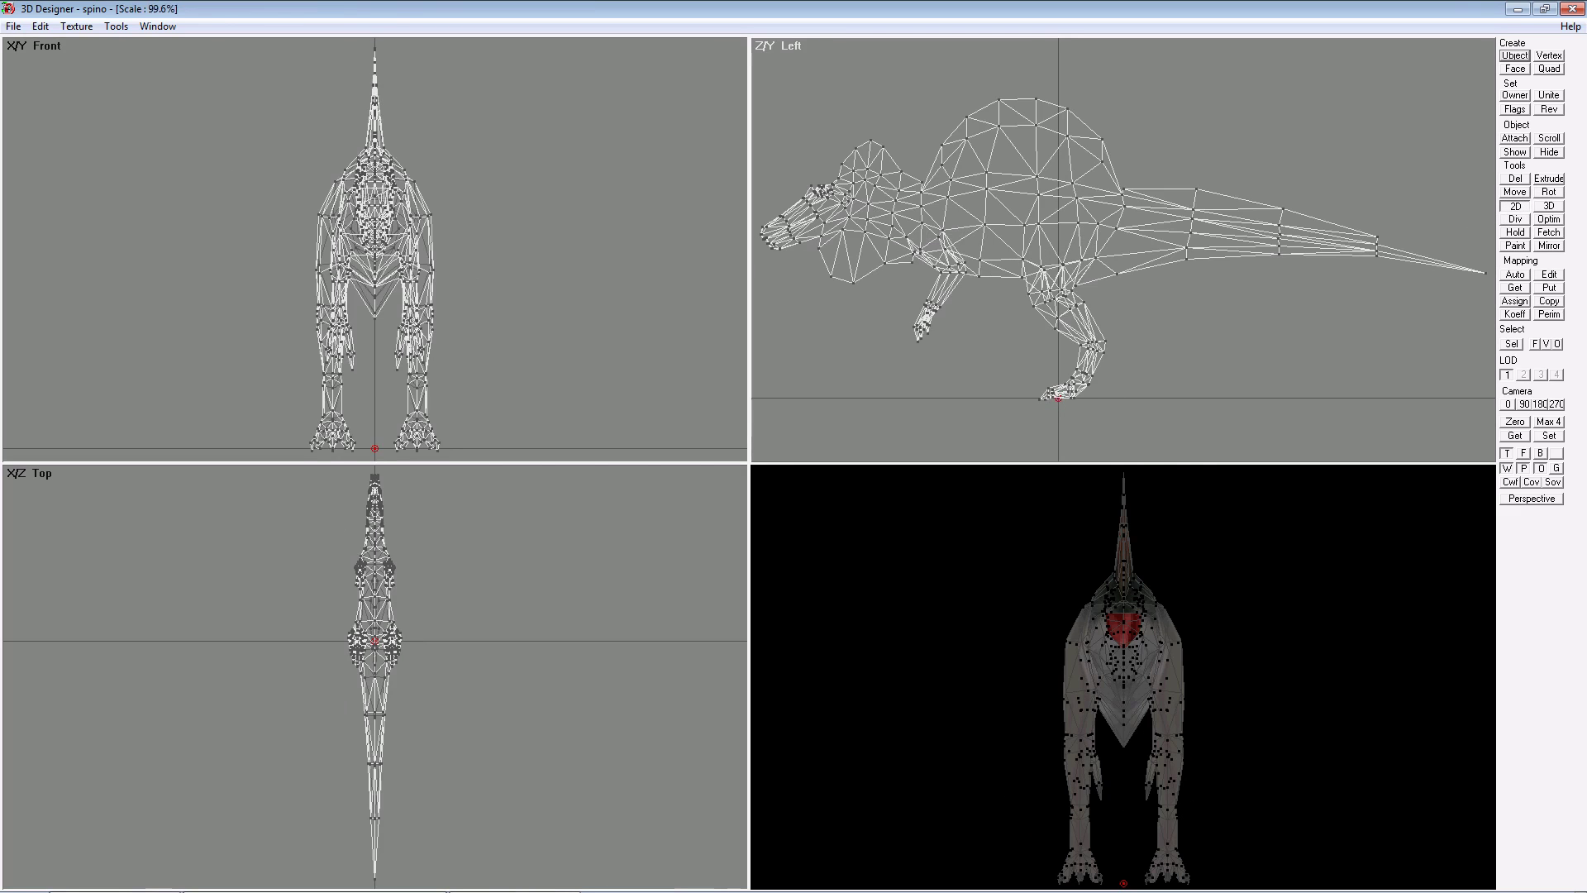
{"action": "left_click", "coordinate": [1549, 206]}
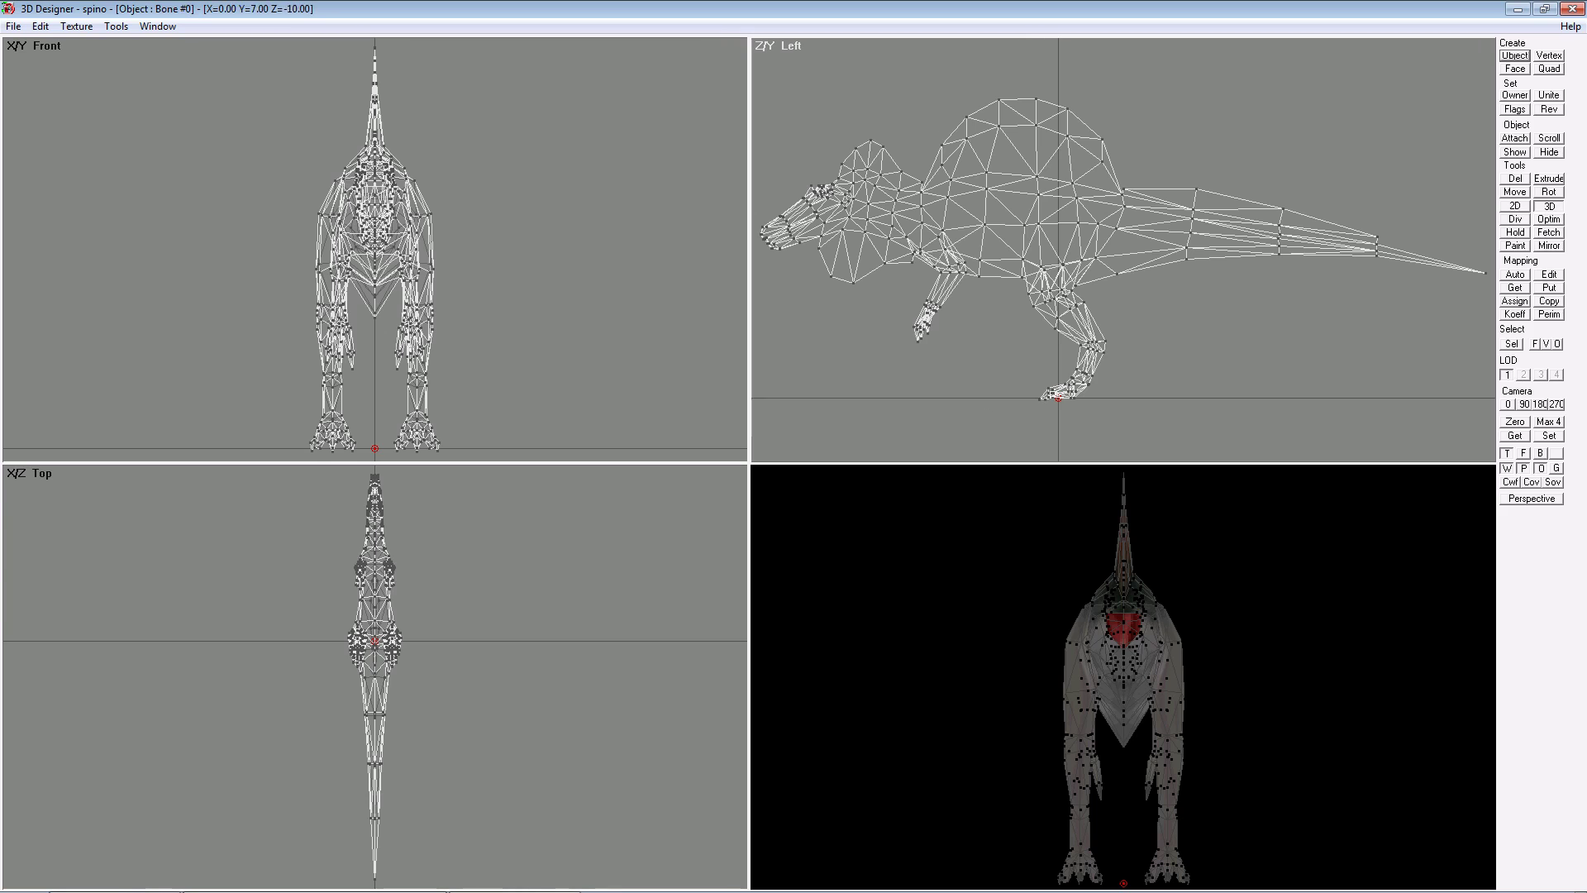
{"action": "left_click_drag", "start_coordinate": [1063, 399], "coordinate": [1063, 399]}
{"action": "key", "text": "ctrl+z"}
- Try box-selecting the rear half of the model in the left view using face, vertex and object selection modes
{"action": "left_click", "coordinate": [1536, 345]}
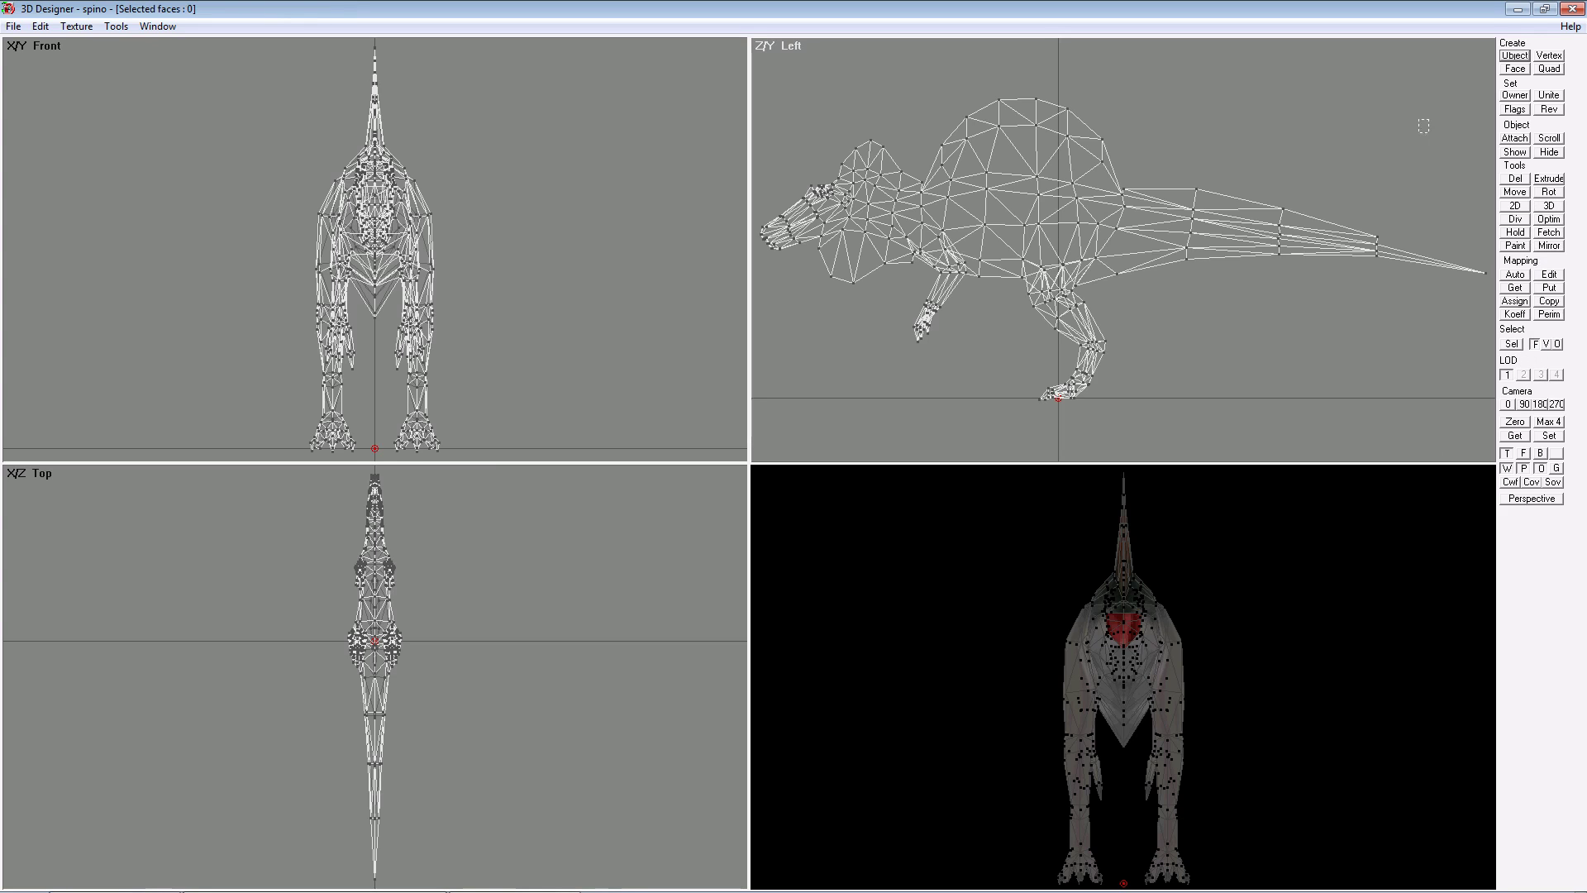
{"action": "mouse_move", "coordinate": [1428, 120]}
{"action": "left_mouse_down"}
{"action": "mouse_move", "coordinate": [1126, 334]}
{"action": "mouse_move", "coordinate": [1430, 124]}
{"action": "mouse_move", "coordinate": [1414, 117]}
{"action": "mouse_move", "coordinate": [1067, 329]}
{"action": "left_mouse_up"}
{"action": "left_click", "coordinate": [1545, 345]}
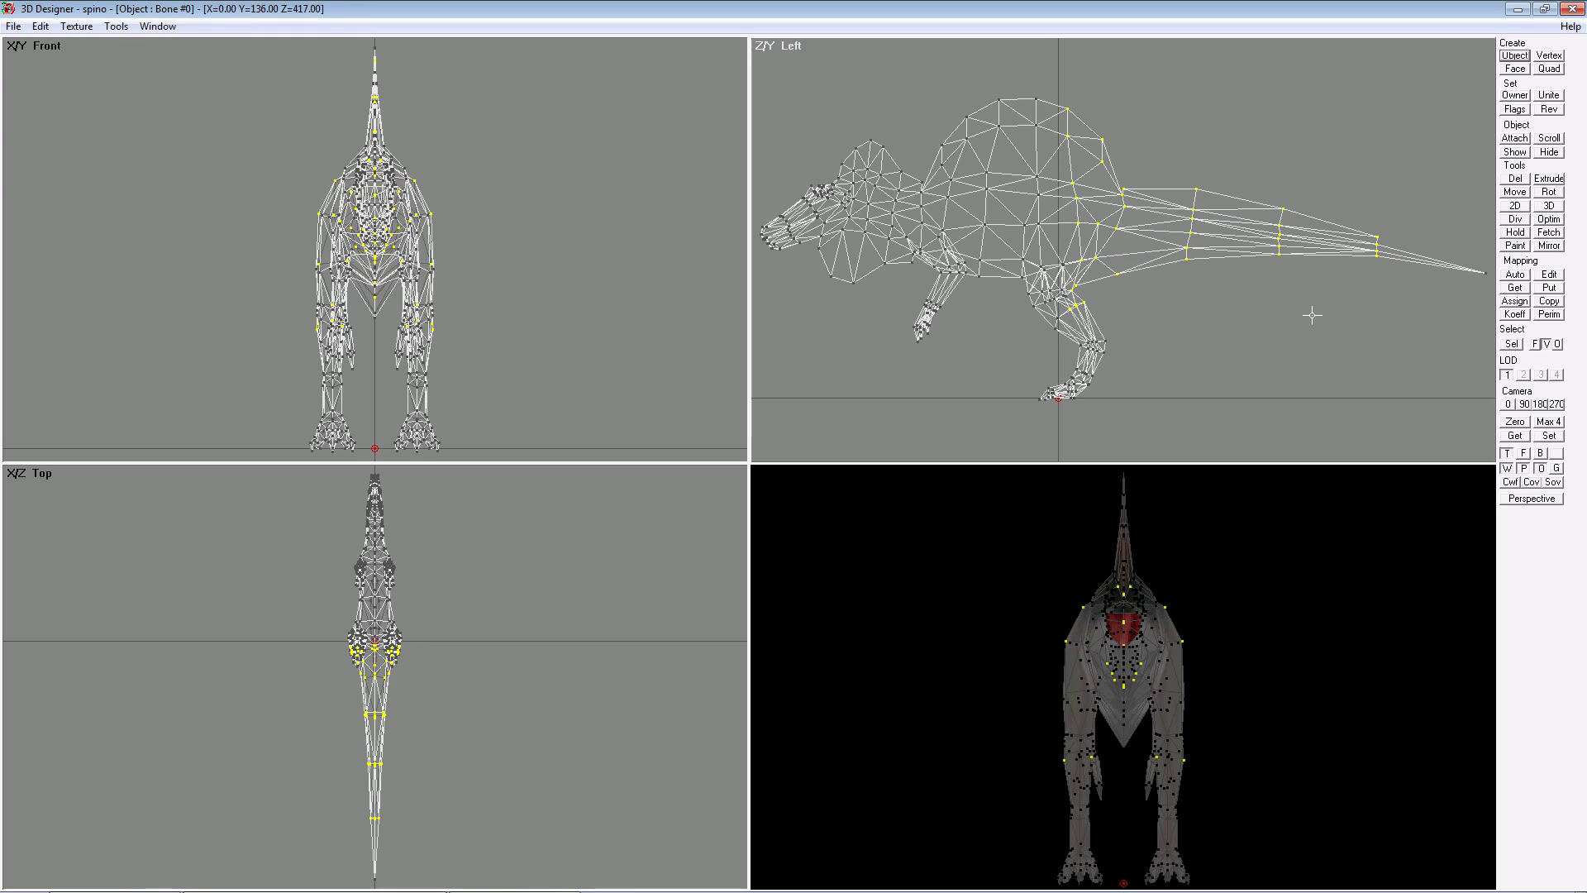
{"action": "left_click", "coordinate": [1559, 348]}
{"action": "left_click_drag", "start_coordinate": [1452, 127], "coordinate": [1021, 420]}
{"action": "left_click_drag", "start_coordinate": [1161, 382], "coordinate": [957, 421]}
{"action": "mouse_move", "coordinate": [1376, 335]}
{"action": "left_mouse_down"}
{"action": "mouse_move", "coordinate": [1485, 358]}
{"action": "mouse_move", "coordinate": [1362, 339]}
{"action": "left_mouse_up"}
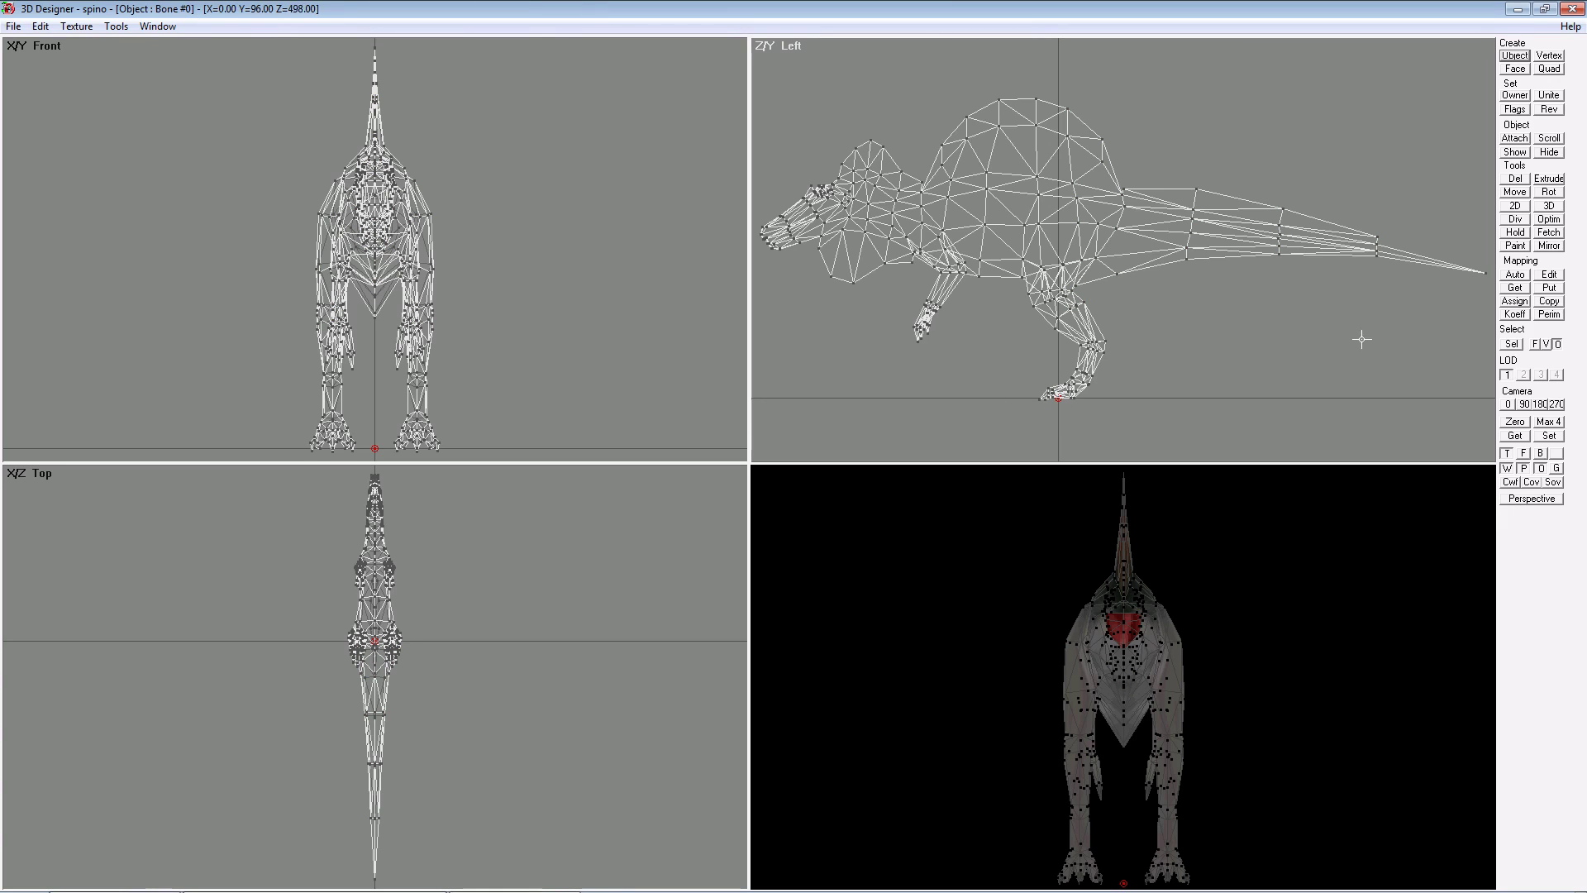
- Try box-selecting the tail vertices in the left view, and clear that selection
{"action": "left_click", "coordinate": [1546, 344]}
{"action": "left_click_drag", "start_coordinate": [1384, 138], "coordinate": [1110, 339]}
{"action": "left_click_drag", "start_coordinate": [1449, 350], "coordinate": [1072, 108]}
{"action": "left_click", "coordinate": [1535, 344]}
- Try moving the root bone up and toward the head in the left view, and undo the move
{"action": "right_click_drag", "start_coordinate": [1288, 317], "coordinate": [1215, 319]}
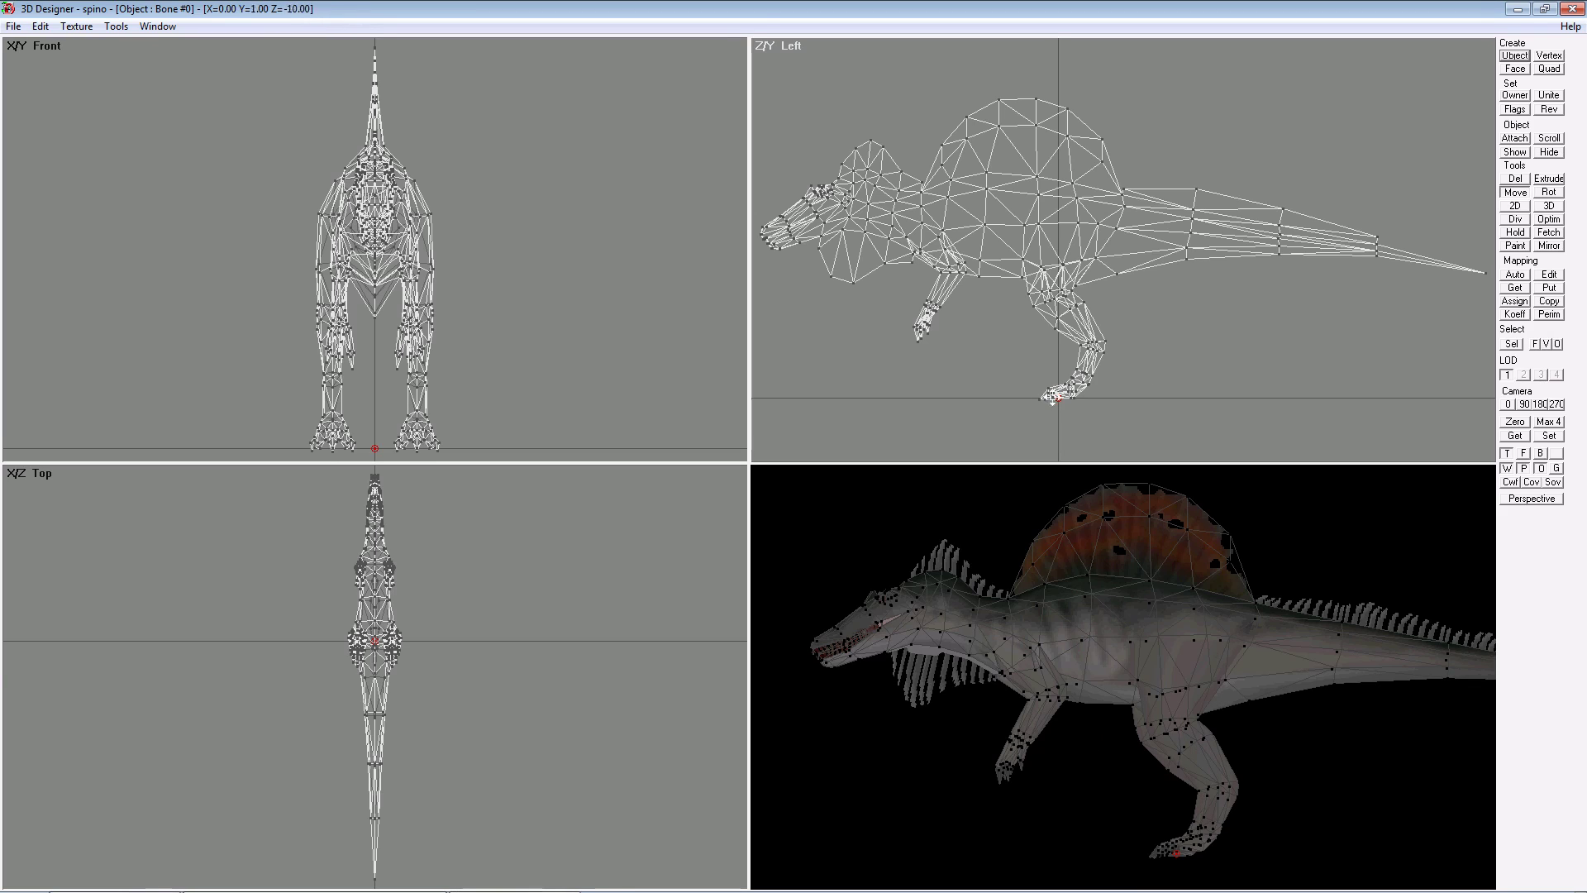
{"action": "left_click_drag", "start_coordinate": [1058, 400], "coordinate": [974, 329]}
{"action": "key", "text": "ctrl+z"}
- With the Sov vertex display on, create an object named Body and move it straight up into the middle of the torso
{"action": "left_click", "coordinate": [1562, 485]}
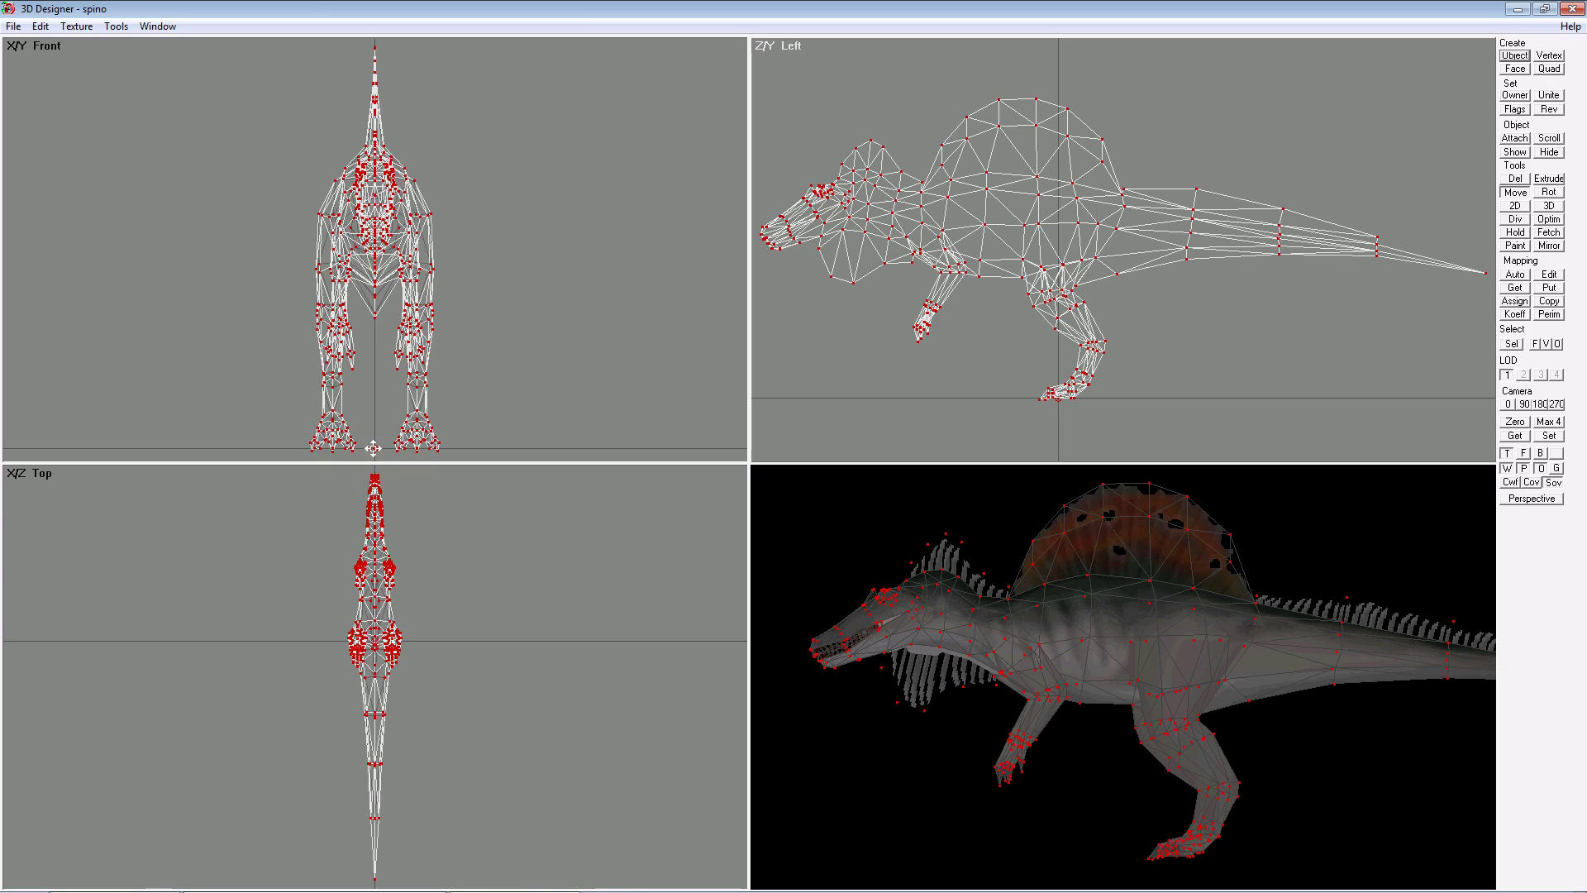
{"action": "left_click", "coordinate": [1515, 56]}
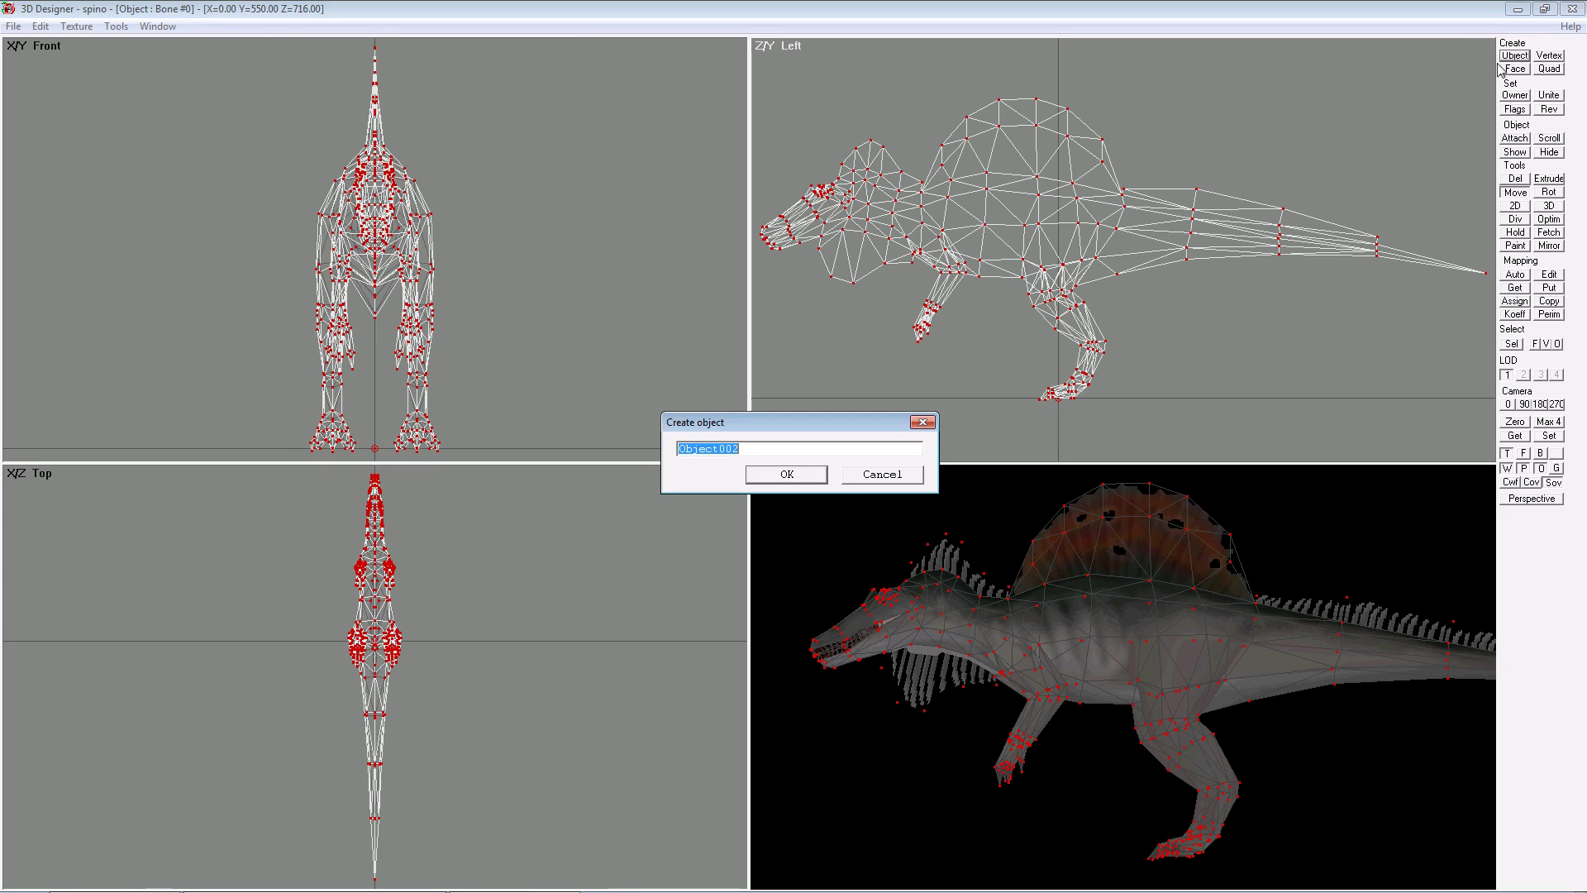
{"action": "key", "text": "BackSpace"}
{"action": "type", "text": "Body"}
{"action": "left_click", "coordinate": [812, 470]}
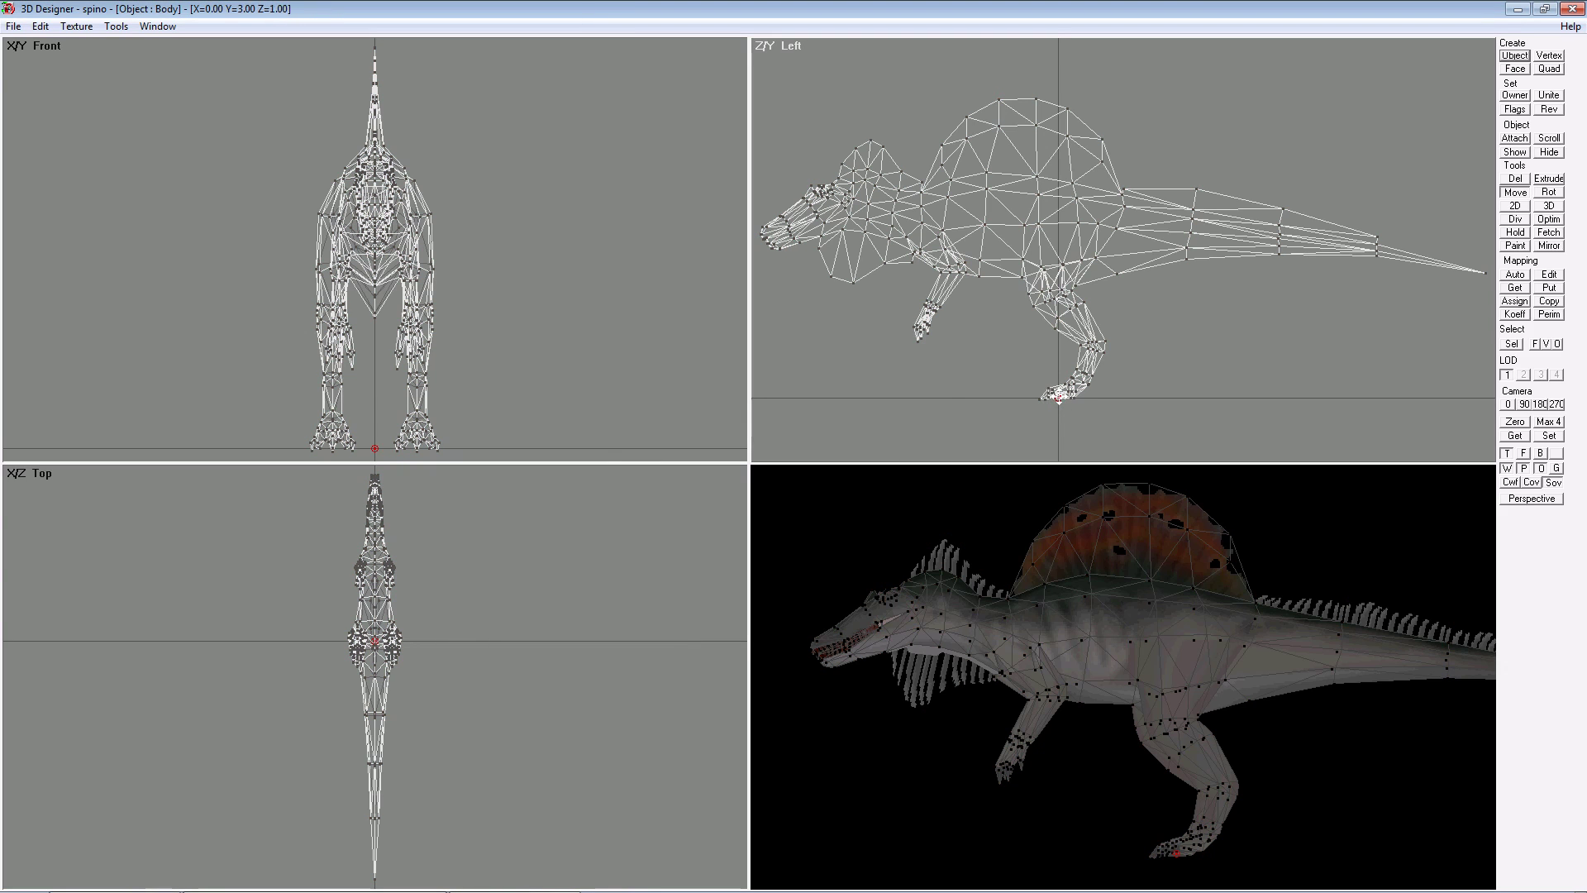
{"action": "mouse_move", "coordinate": [1058, 398]}
{"action": "left_mouse_down"}
{"action": "mouse_move", "coordinate": [1059, 196]}
{"action": "mouse_move", "coordinate": [1060, 210]}
{"action": "left_mouse_up"}
- Select all of the model's vertices in the left view and assign the Body object as their owner
{"action": "left_click", "coordinate": [1546, 344]}
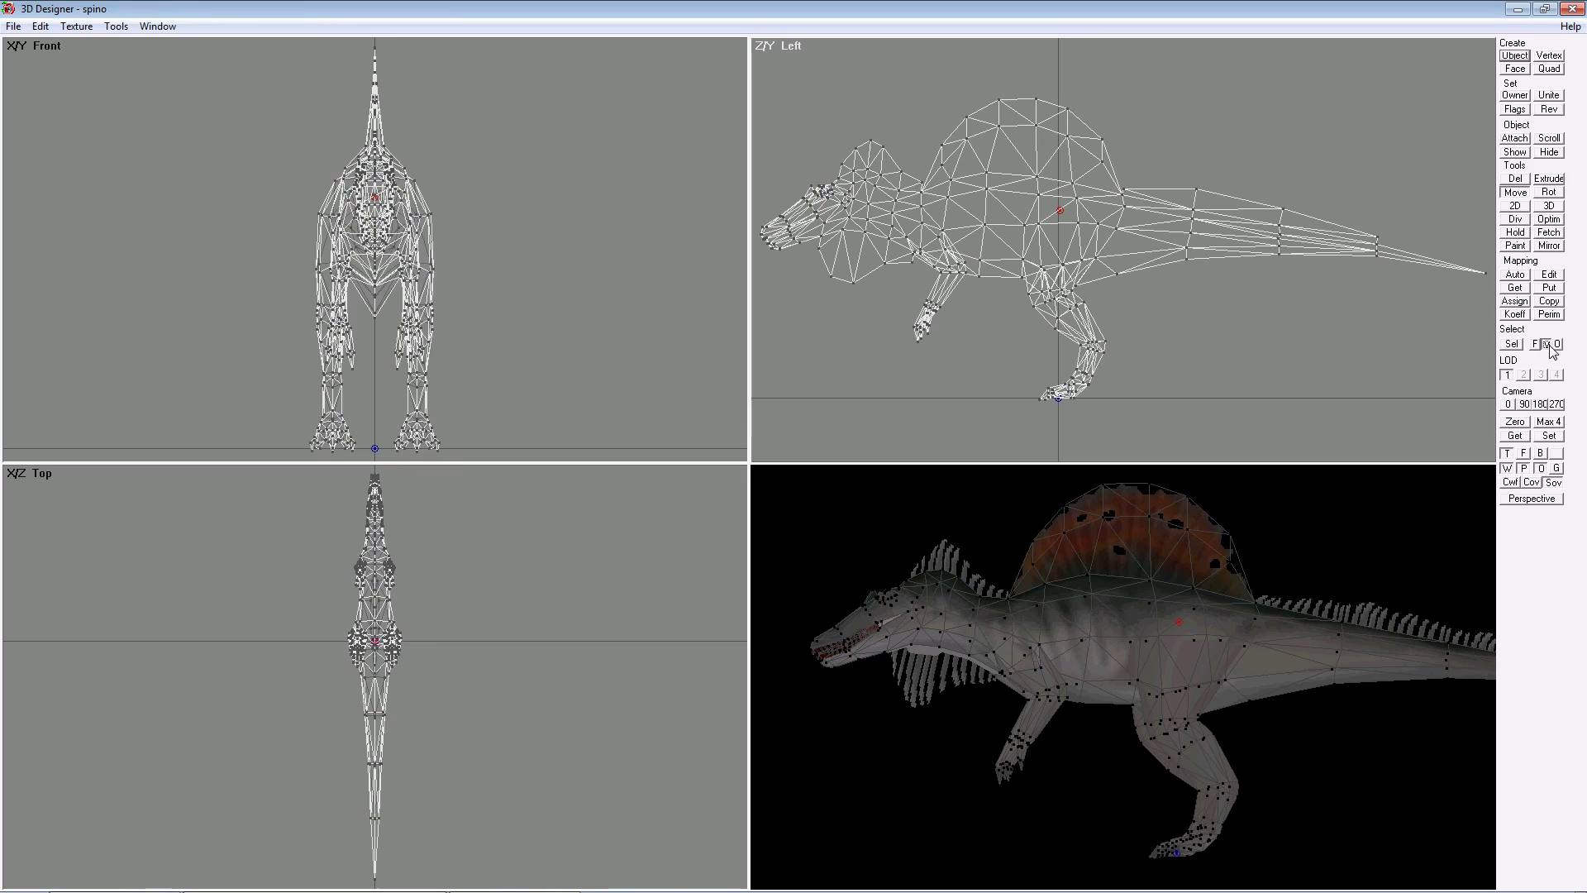
{"action": "left_click_drag", "start_coordinate": [756, 55], "coordinate": [1490, 450]}
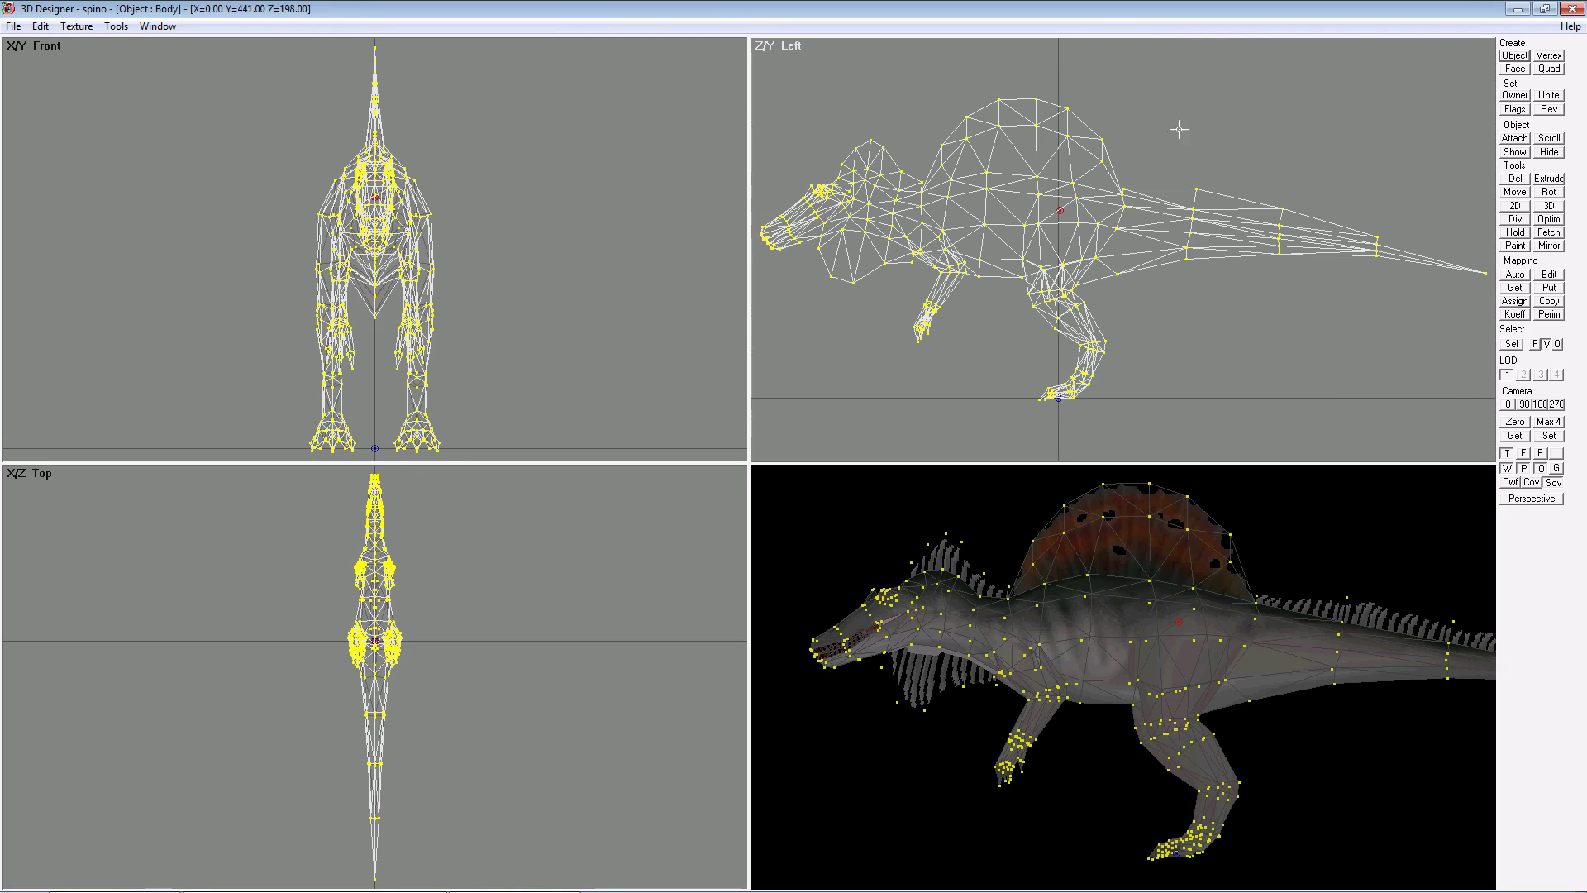
{"action": "left_click", "coordinate": [1515, 97]}
{"action": "left_click", "coordinate": [1060, 210]}
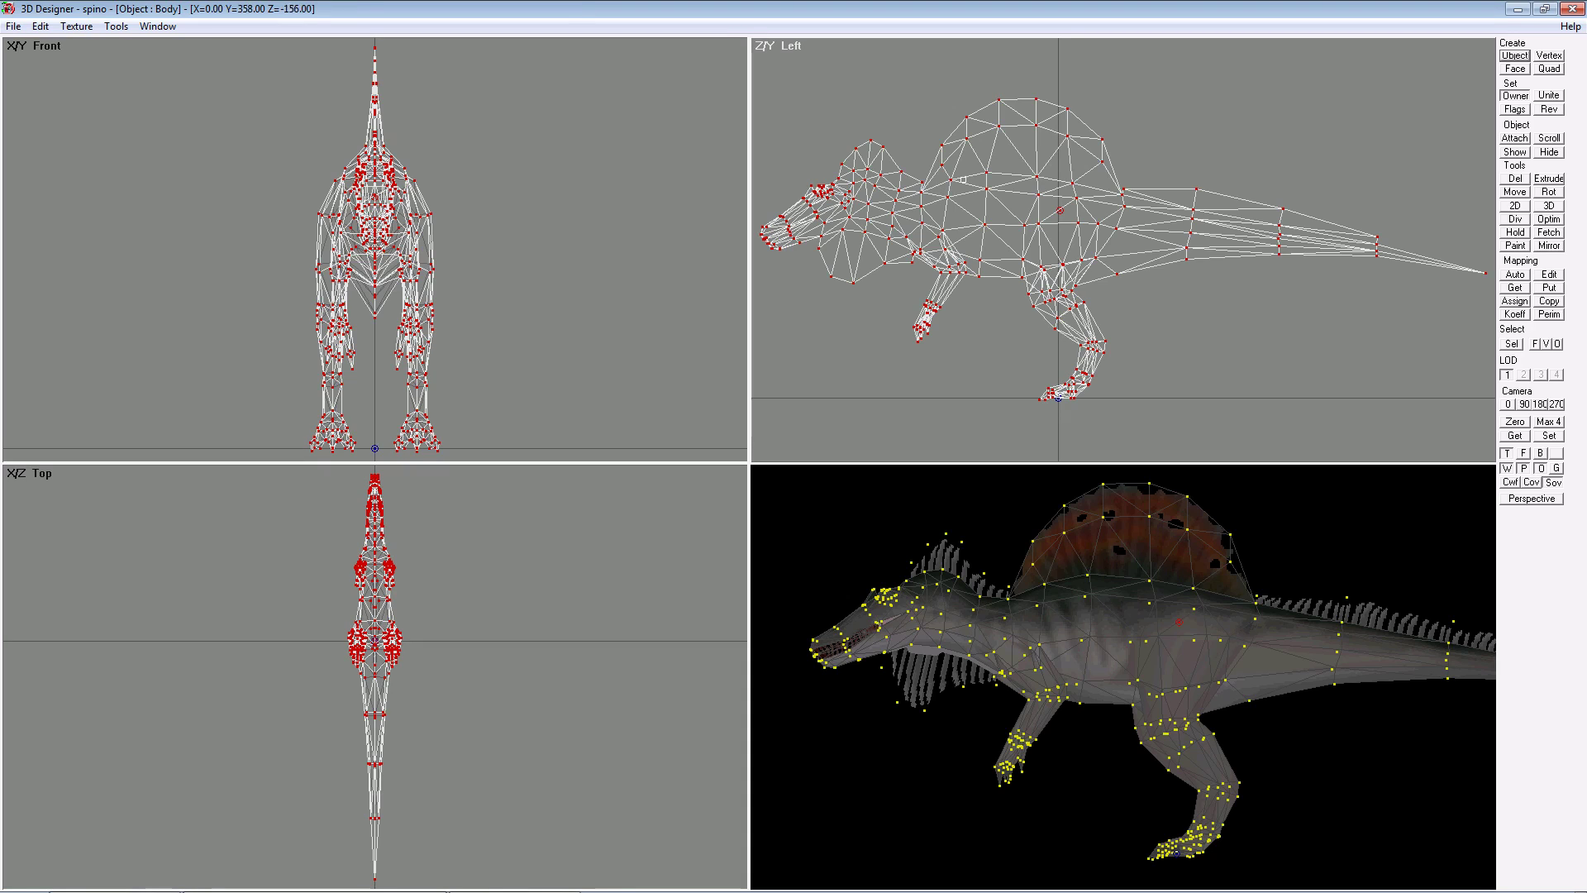
- Try moving all of the Body object's vertices in the left view, and return the model to its original place
{"action": "left_click", "coordinate": [1516, 192]}
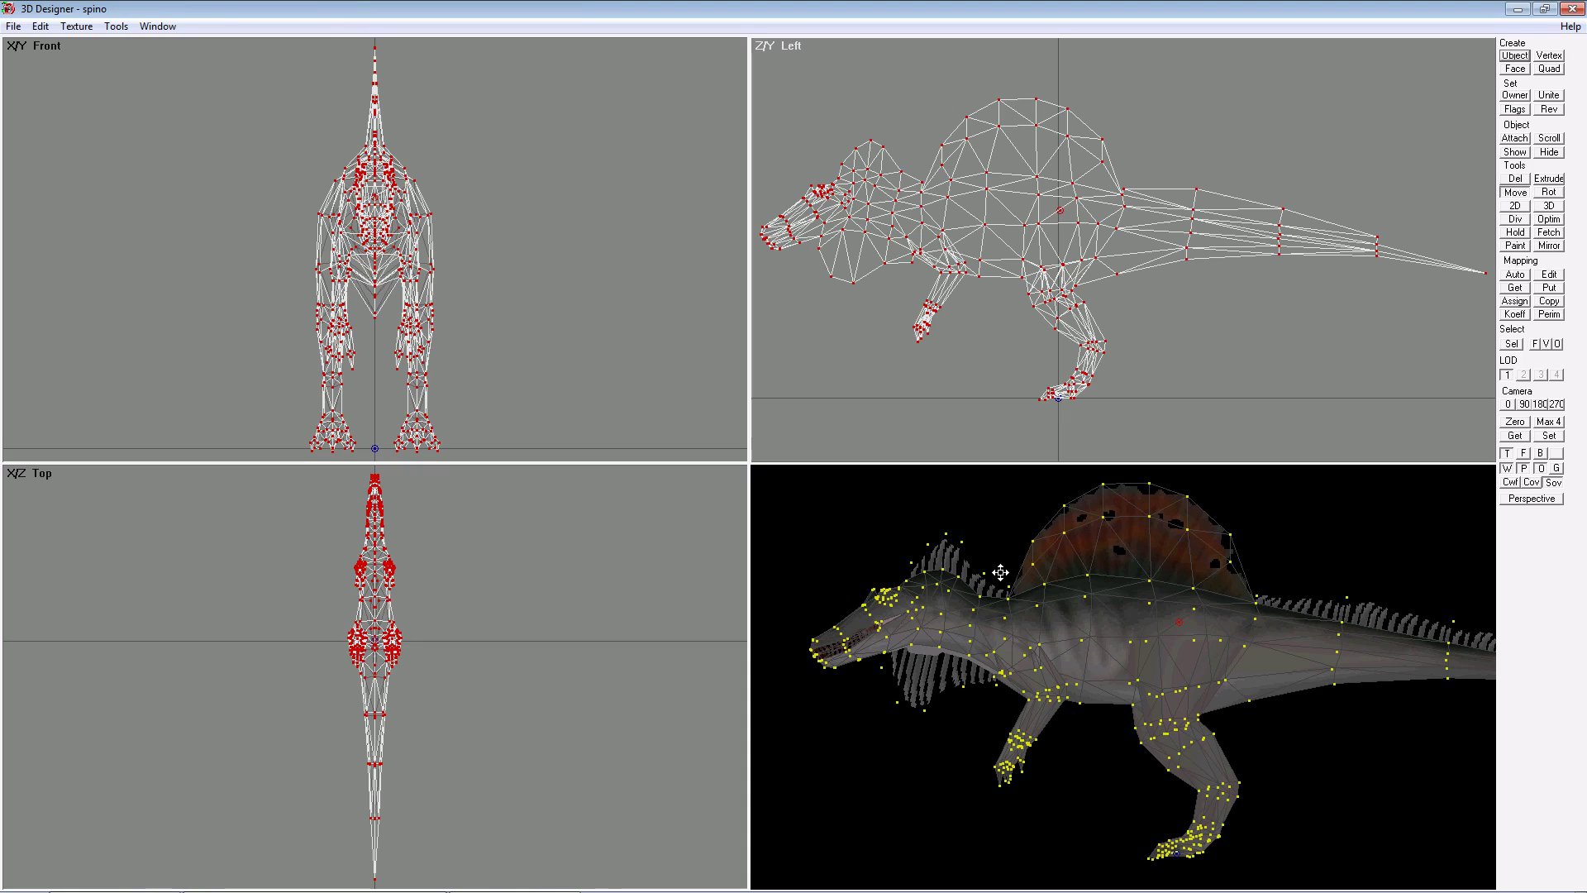
{"action": "left_click", "coordinate": [1546, 344]}
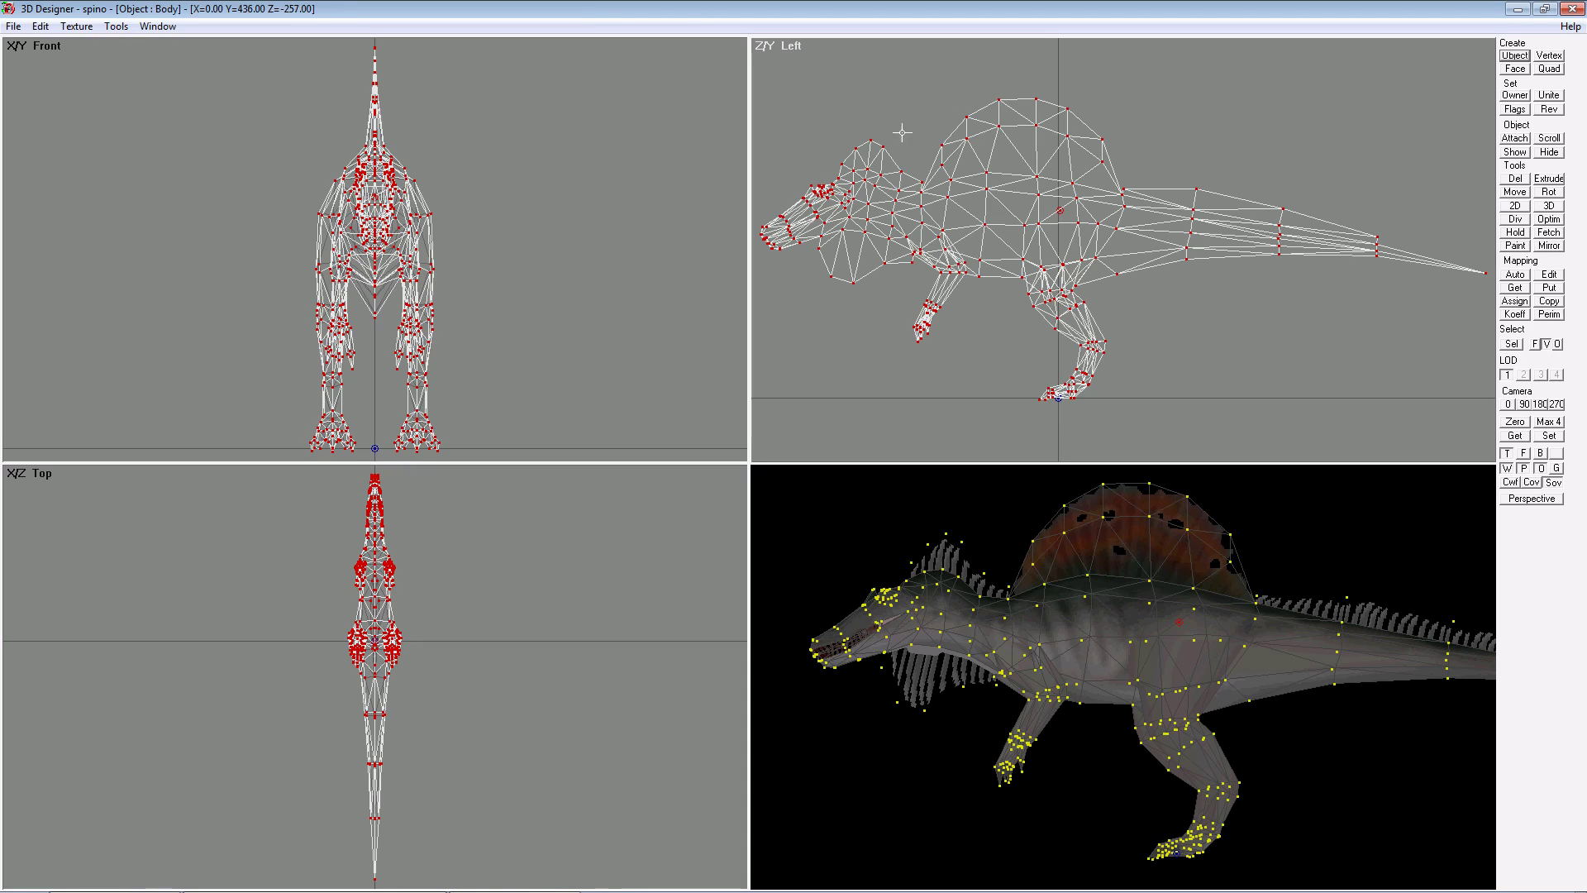
{"action": "left_click_drag", "start_coordinate": [757, 57], "coordinate": [934, 100]}
{"action": "left_click", "coordinate": [1504, 194]}
{"action": "left_click_drag", "start_coordinate": [1042, 171], "coordinate": [1061, 162]}
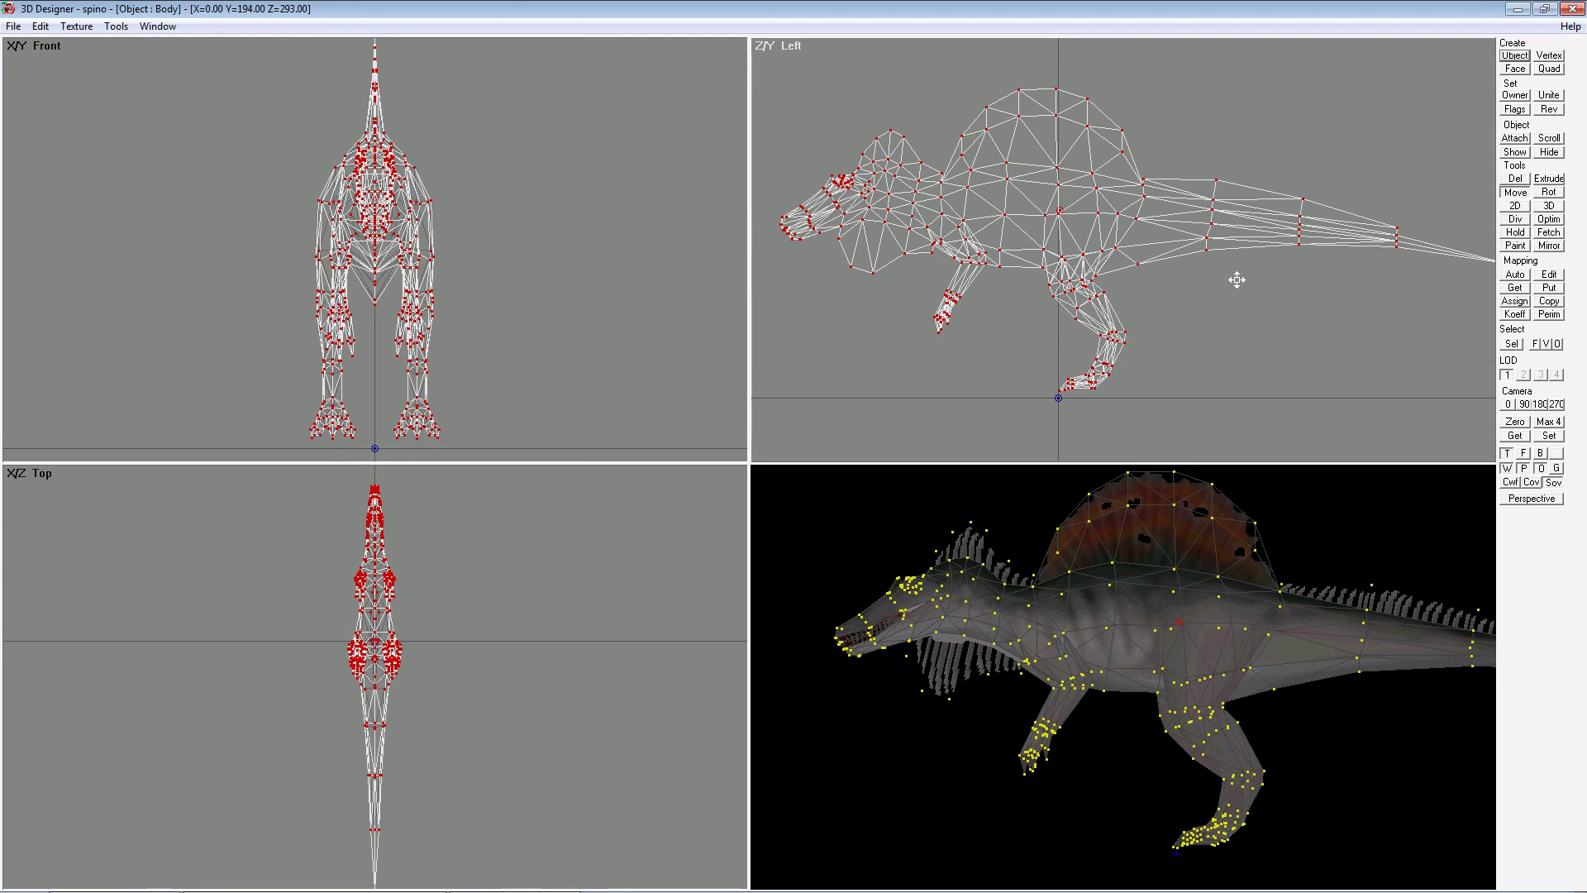
{"action": "left_click_drag", "start_coordinate": [1237, 279], "coordinate": [1234, 283]}
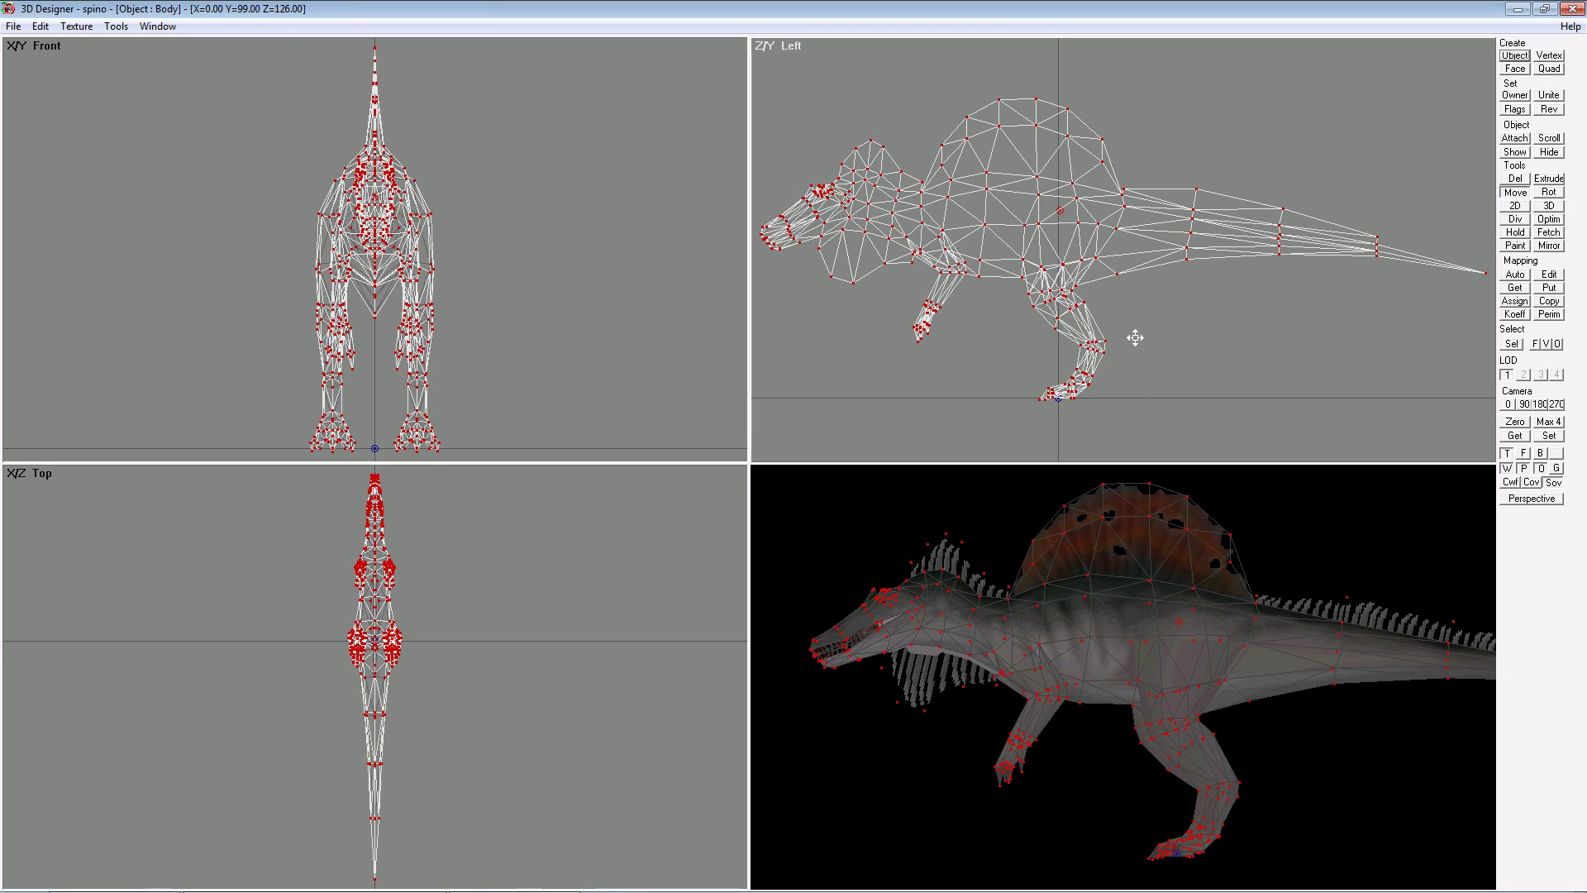
- Create an object named Tail1 and move it to the base of the tail in the left view
{"action": "left_click", "coordinate": [1519, 57]}
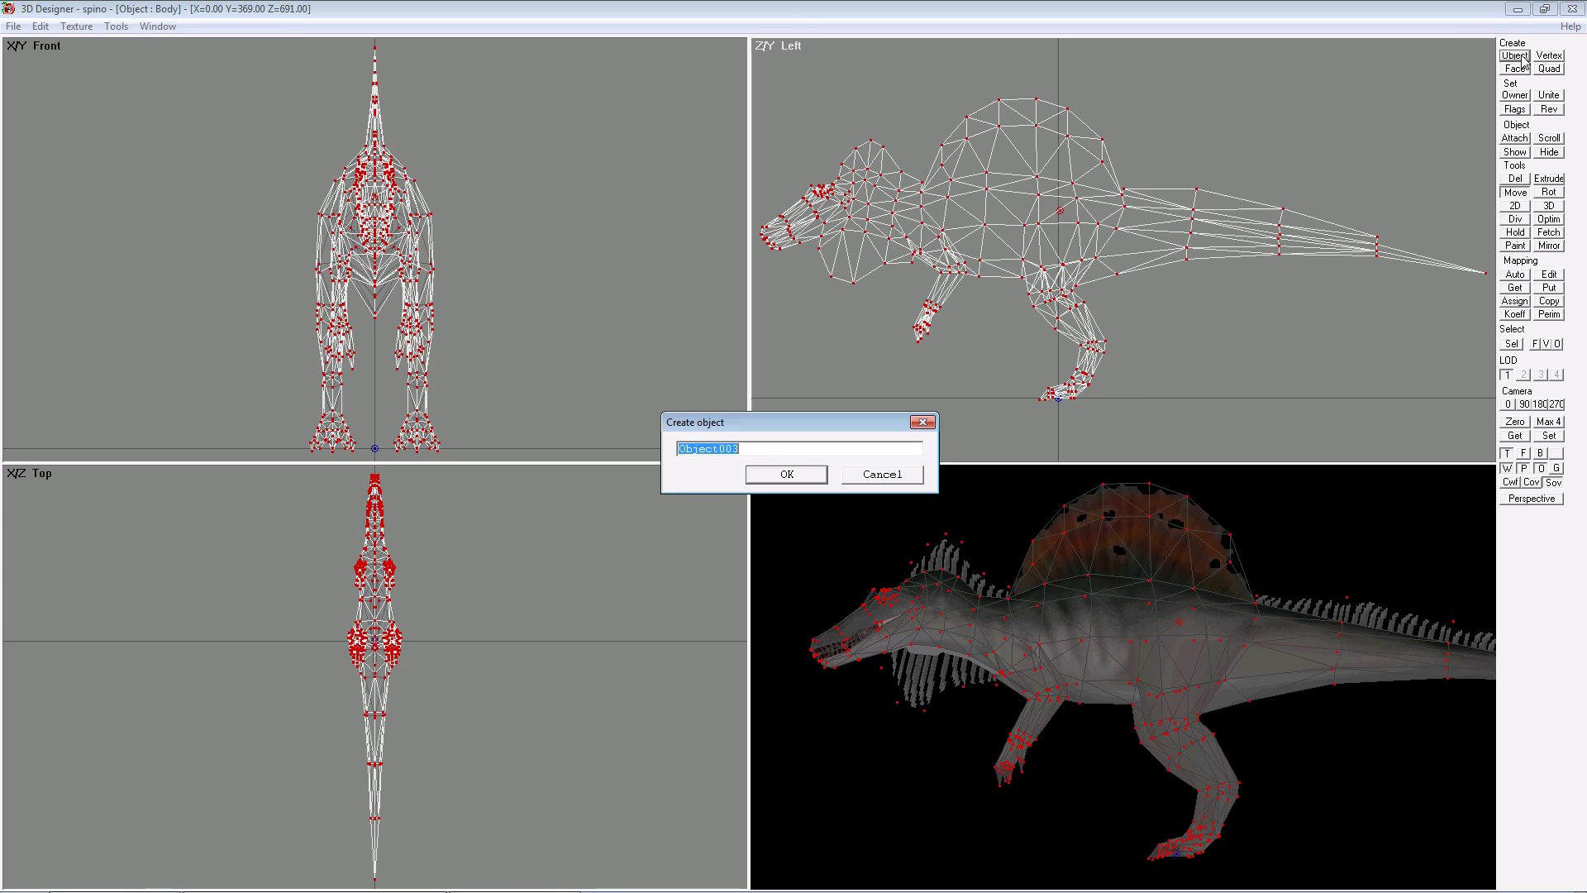
{"action": "type", "text": "Tail1"}
{"action": "left_click", "coordinate": [787, 474]}
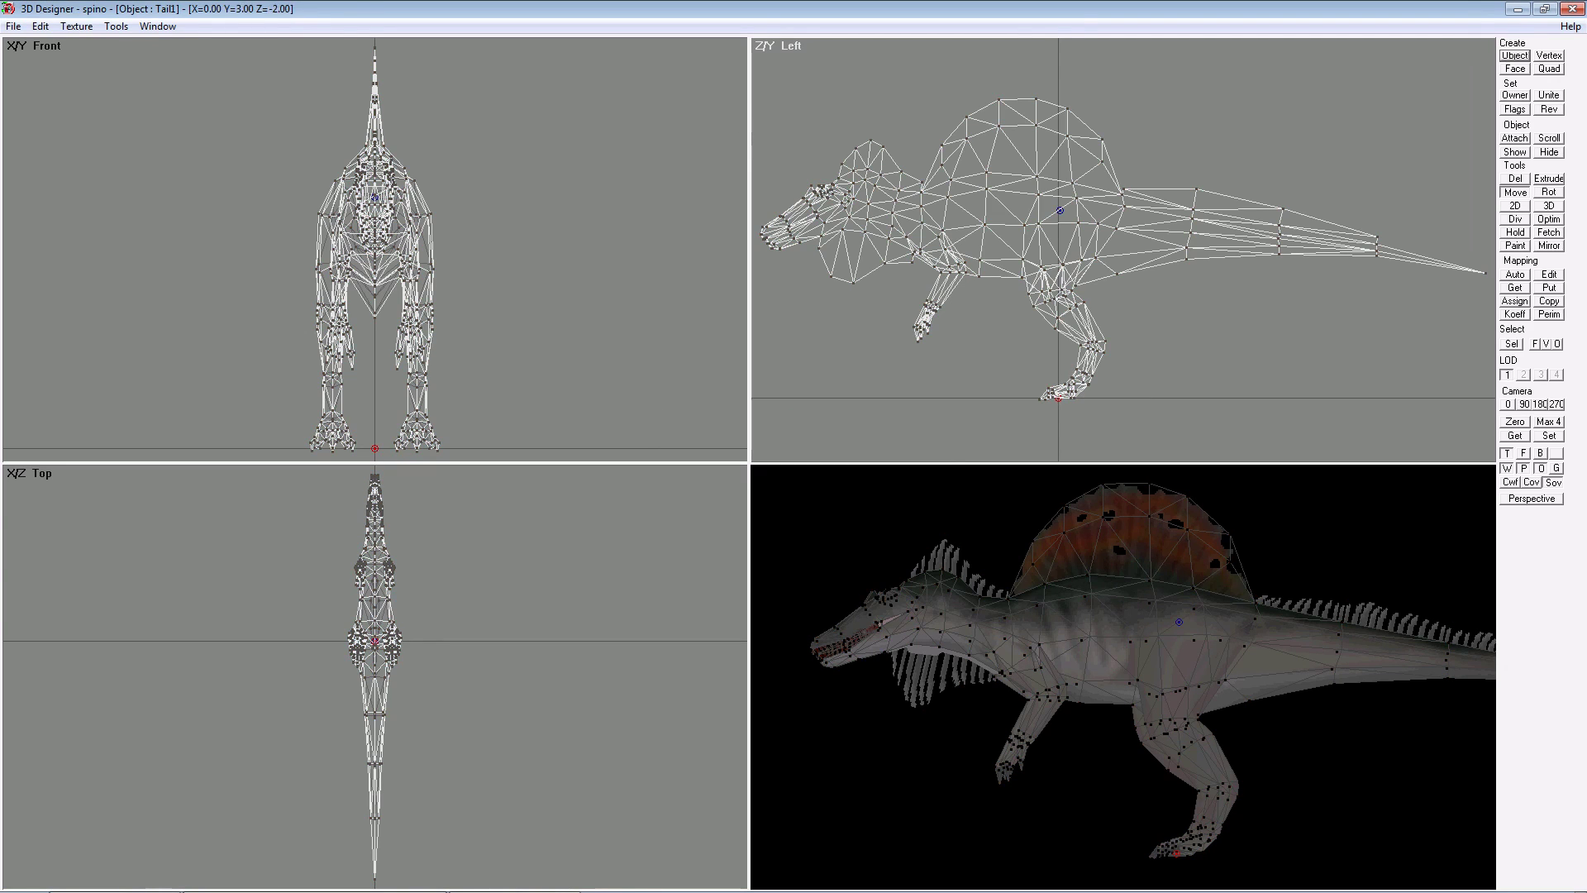
- Select all tail vertices from the tail base to the tip in the left view and assign Tail1 as their owner
{"action": "left_click", "coordinate": [1545, 344]}
{"action": "left_click_drag", "start_coordinate": [1198, 174], "coordinate": [1495, 380]}
{"action": "left_click_drag", "start_coordinate": [1311, 55], "coordinate": [1175, 240]}
{"action": "right_click", "coordinate": [1098, 224]}
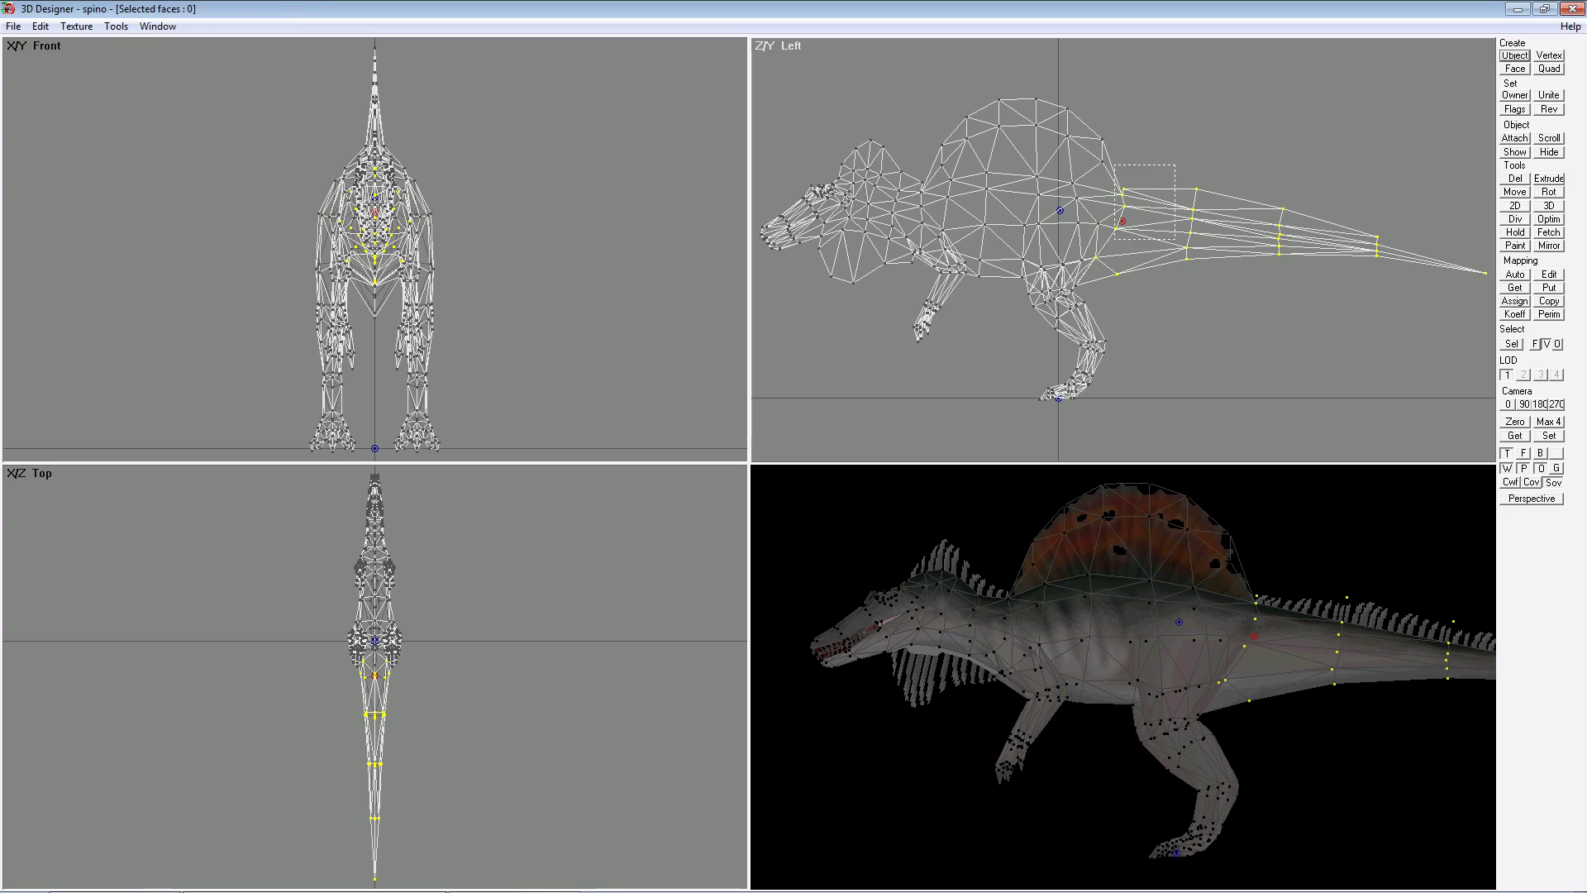
{"action": "left_click", "coordinate": [1517, 97]}
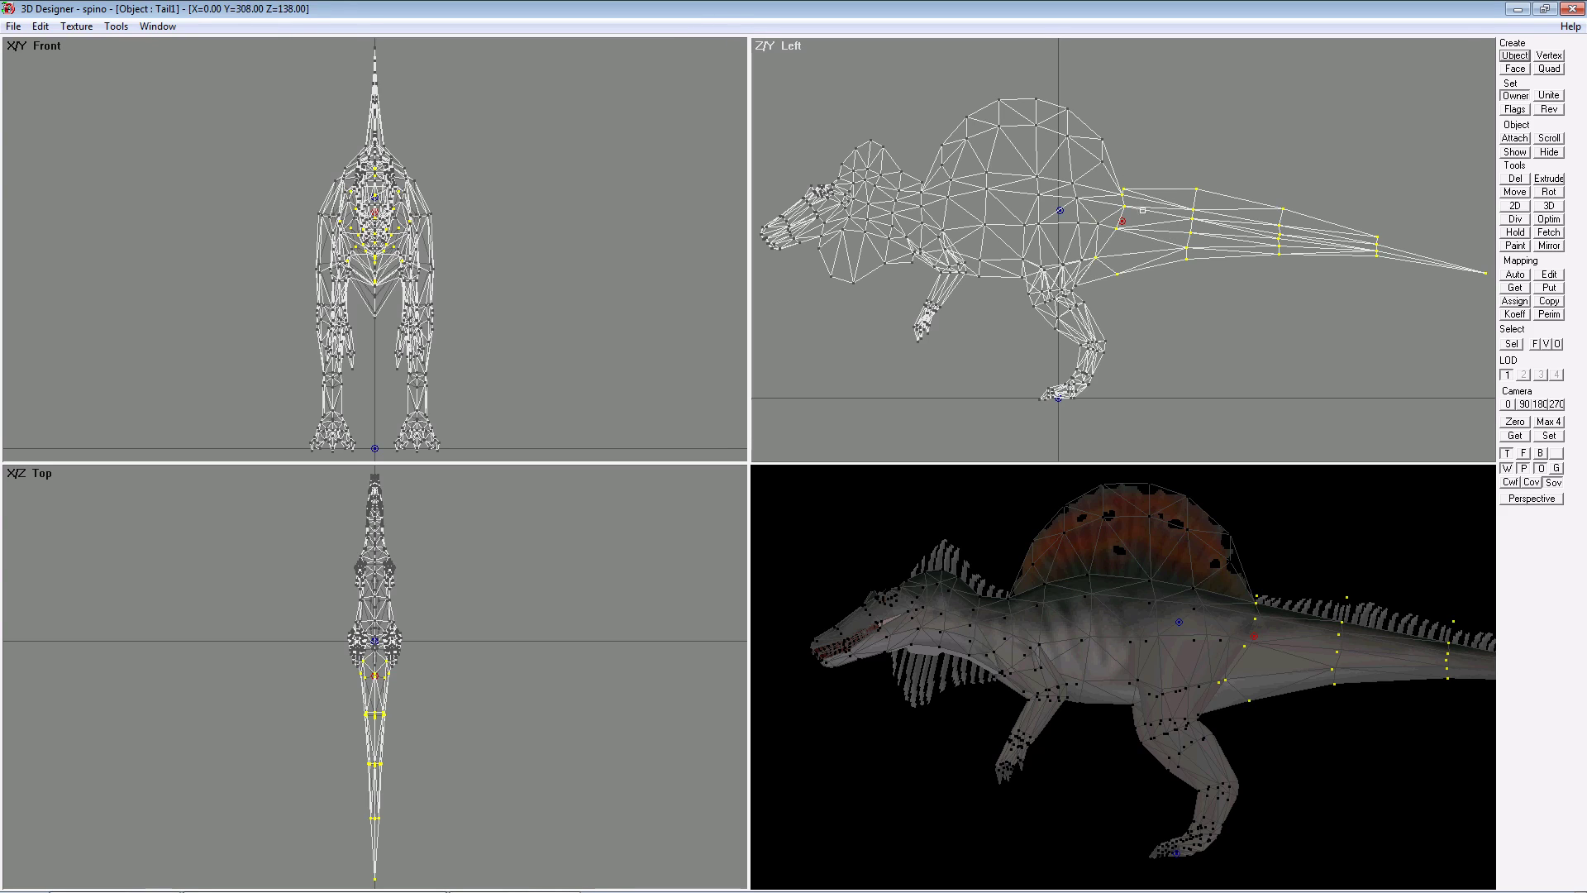
- Try moving the Tail1 vertices up and back in the left view, and undo the move
{"action": "left_click", "coordinate": [1517, 192]}
{"action": "left_click_drag", "start_coordinate": [1237, 233], "coordinate": [1307, 192]}
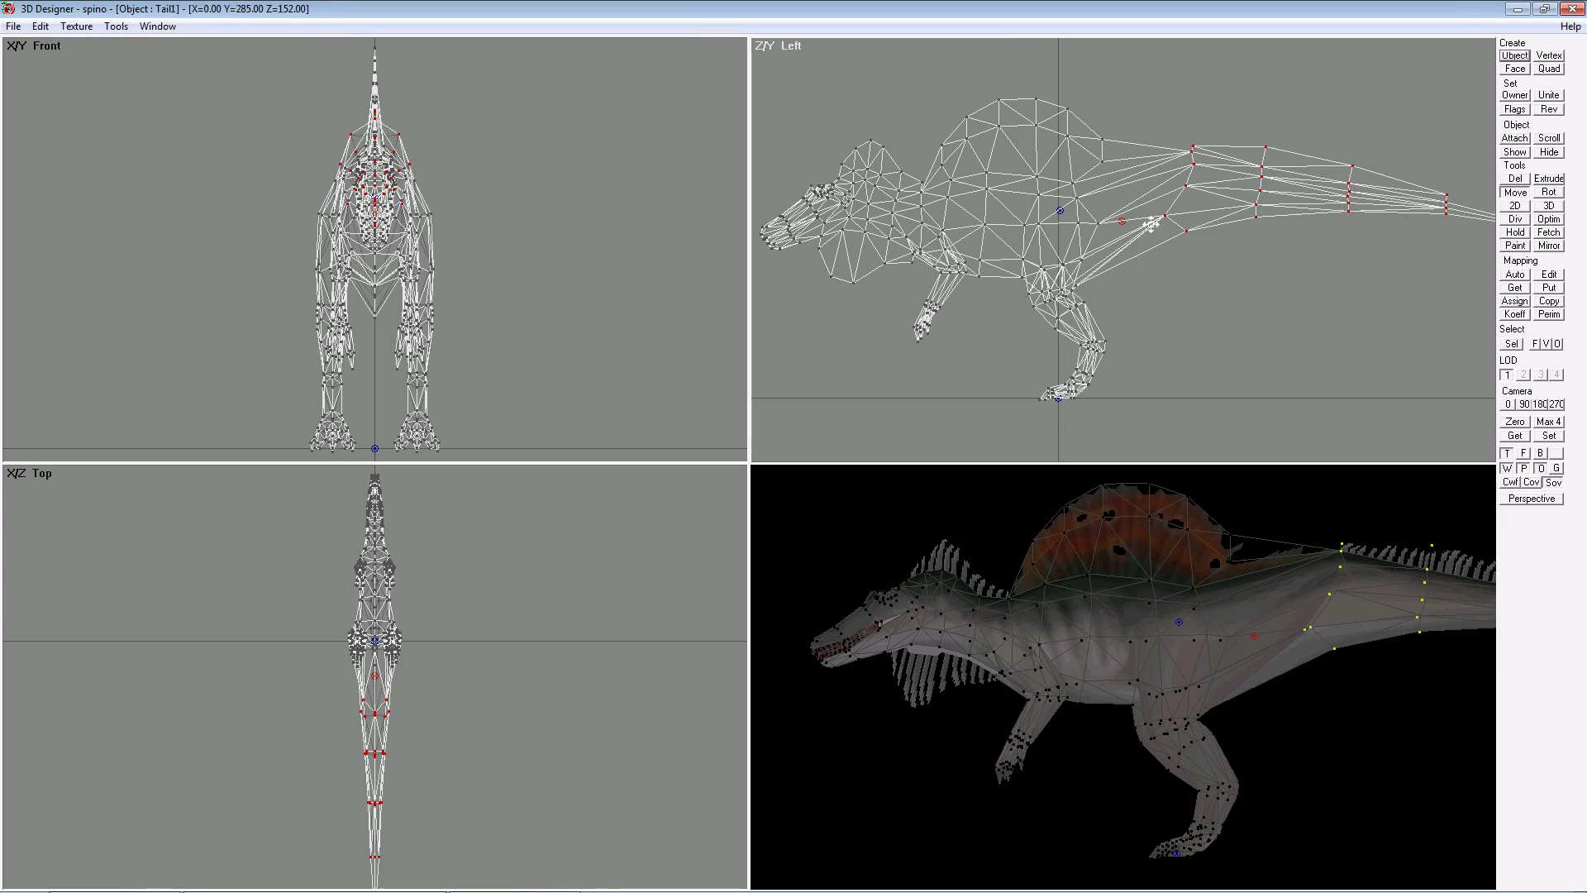
{"action": "key", "text": "ctrl+z"}
{"action": "mouse_move", "coordinate": [1122, 221]}
{"action": "left_mouse_down"}
{"action": "mouse_move", "coordinate": [1148, 204]}
{"action": "mouse_move", "coordinate": [1121, 222]}
{"action": "left_mouse_up"}
- Create an object named Tail2 and move it to the second ring of tail vertices, at about Y=296, Z=219
{"action": "left_click", "coordinate": [1515, 55]}
{"action": "type", "text": "Tail2"}
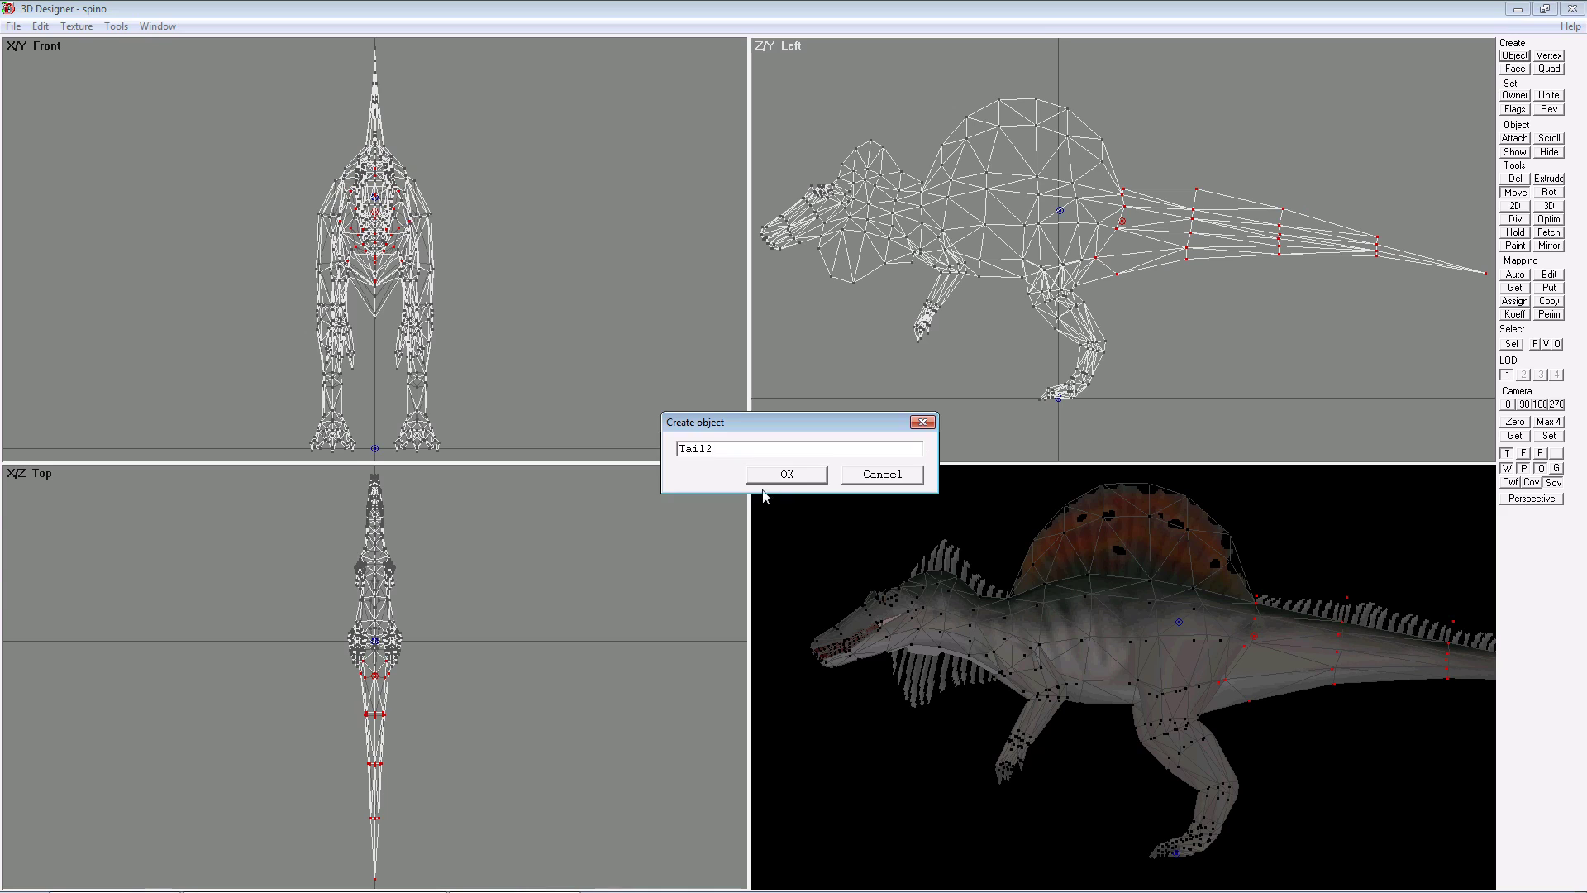
{"action": "left_click", "coordinate": [785, 475]}
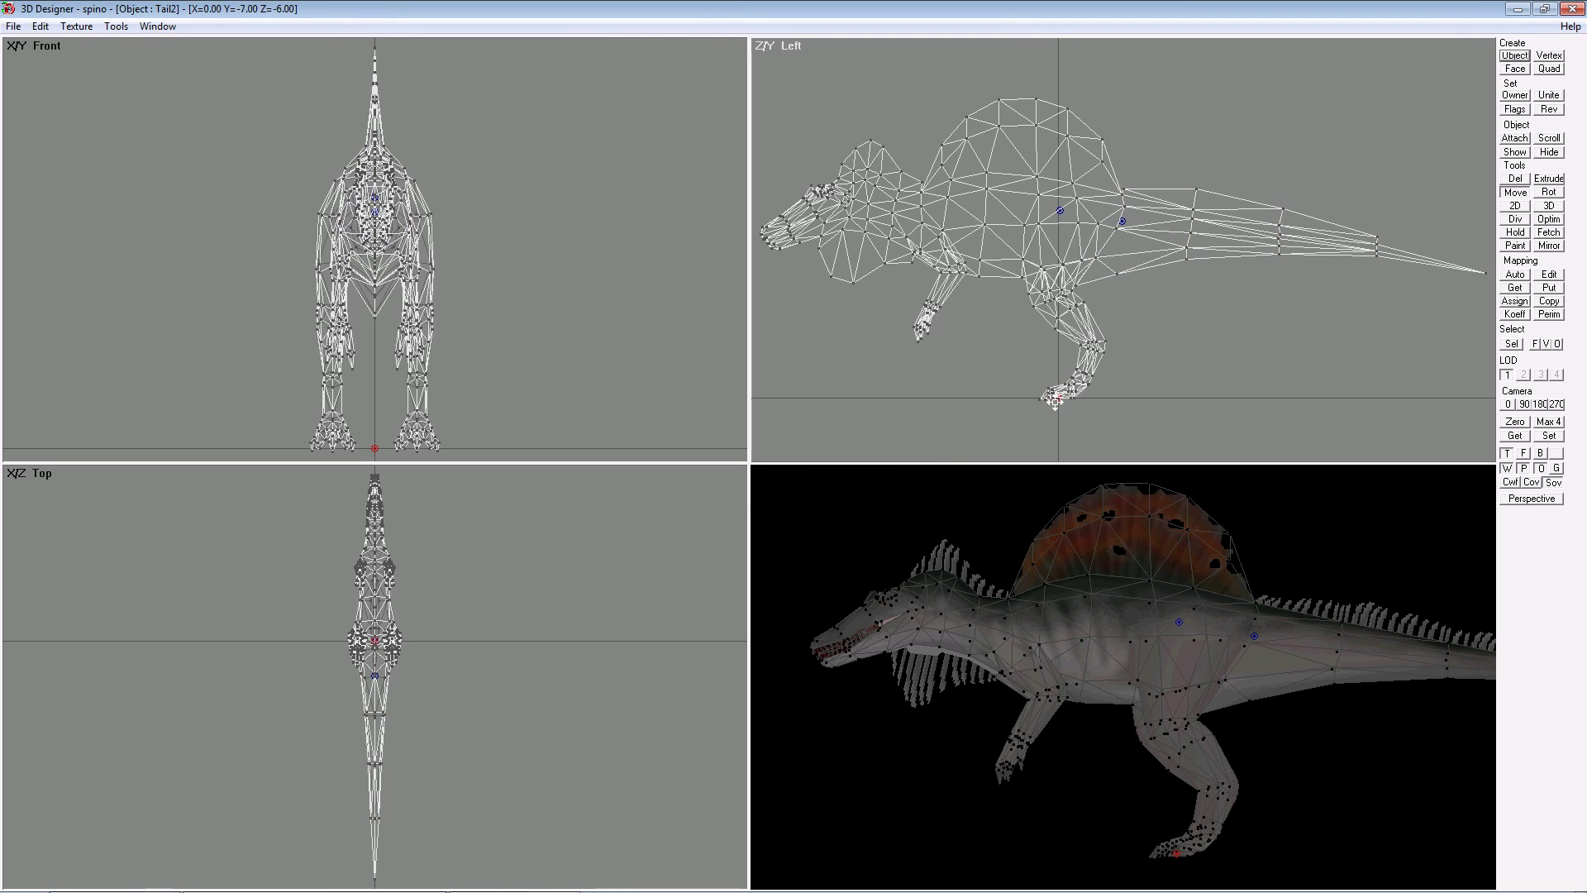
{"action": "left_click_drag", "start_coordinate": [1057, 398], "coordinate": [1192, 173]}
{"action": "key", "text": "ctrl+z"}
{"action": "left_click_drag", "start_coordinate": [1058, 398], "coordinate": [1214, 276]}
{"action": "left_click_drag", "start_coordinate": [1177, 209], "coordinate": [1195, 216]}
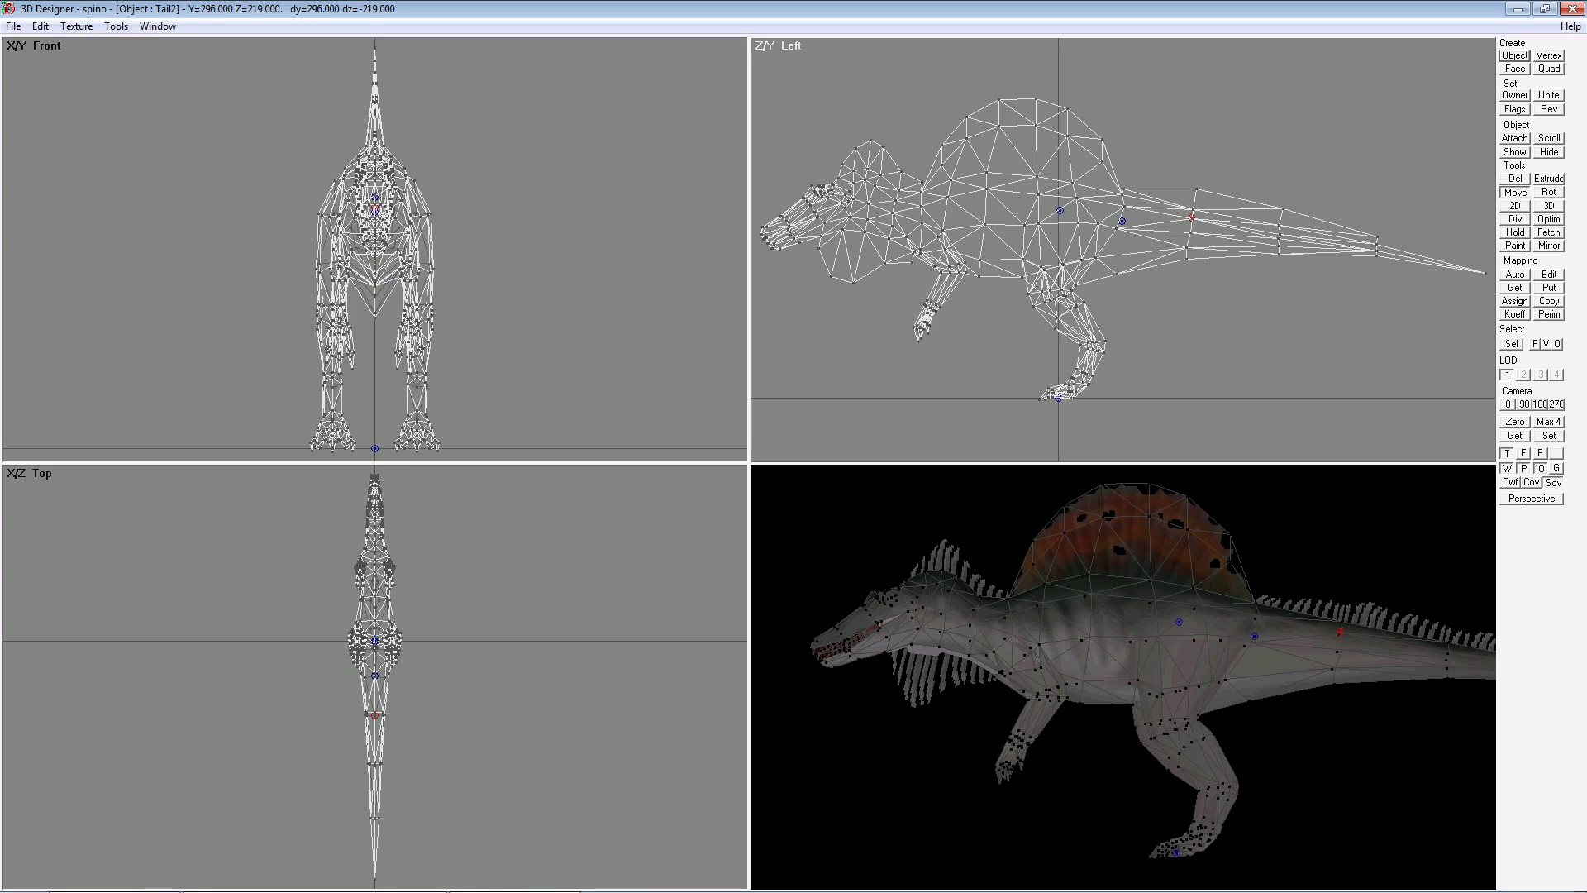
- Select the tail vertices from the second ring to the tip in the left view and assign Tail2 as their owner
{"action": "left_click", "coordinate": [1547, 344]}
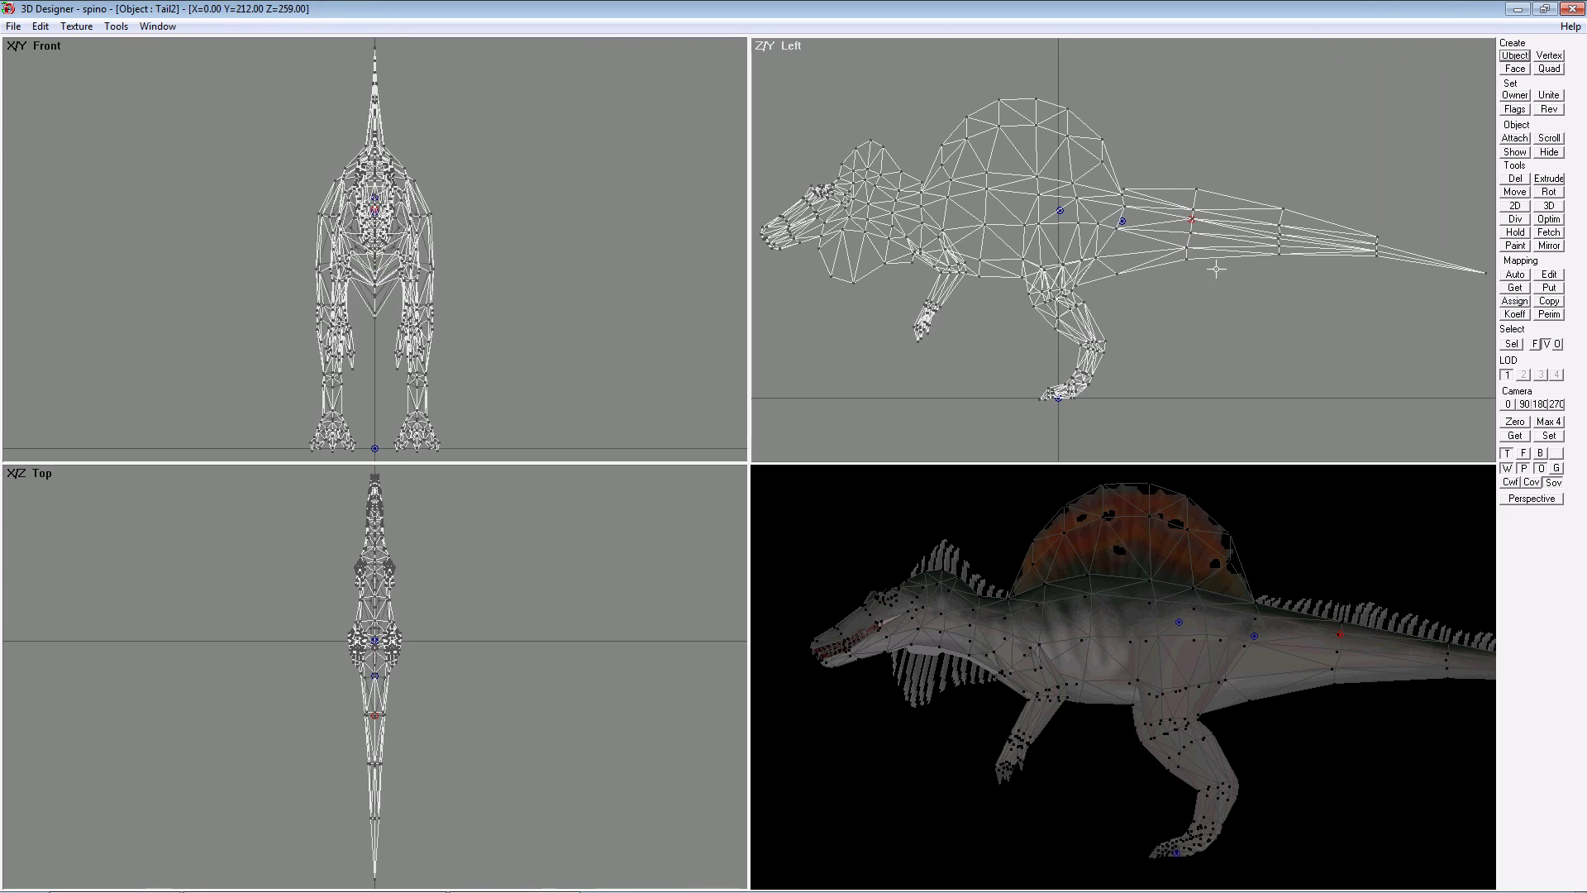
{"action": "left_click_drag", "start_coordinate": [1187, 185], "coordinate": [1493, 344]}
{"action": "left_click_drag", "start_coordinate": [1256, 227], "coordinate": [1198, 276]}
{"action": "left_click", "coordinate": [1515, 95]}
{"action": "left_click", "coordinate": [1515, 191]}
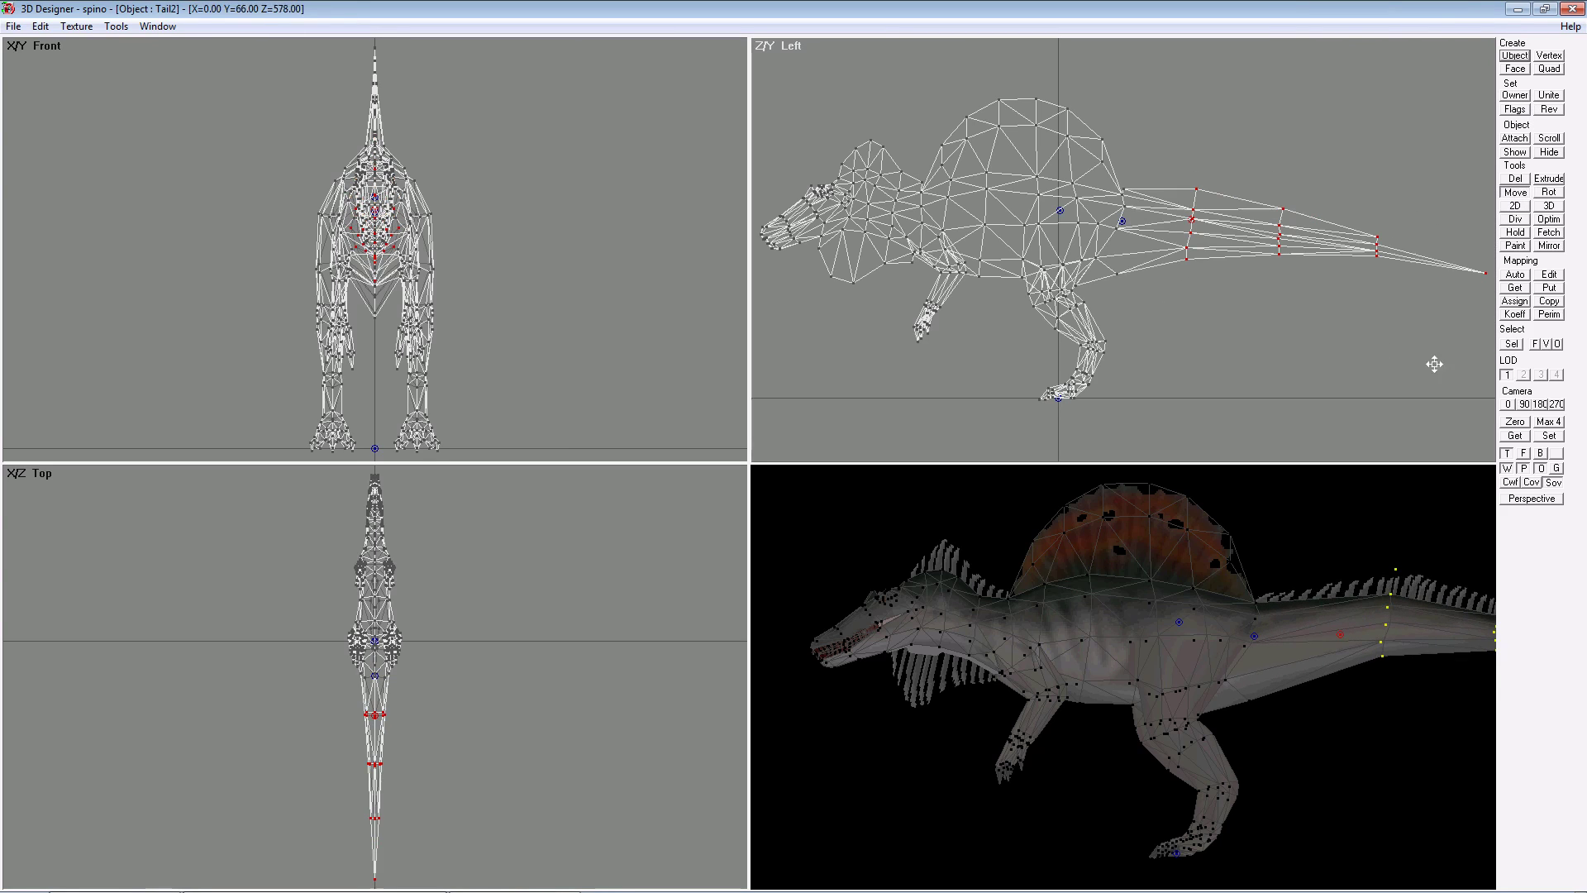
- Create an object named Tail3 and move it to the third ring of tail vertices in the left view
{"action": "left_click", "coordinate": [1516, 56]}
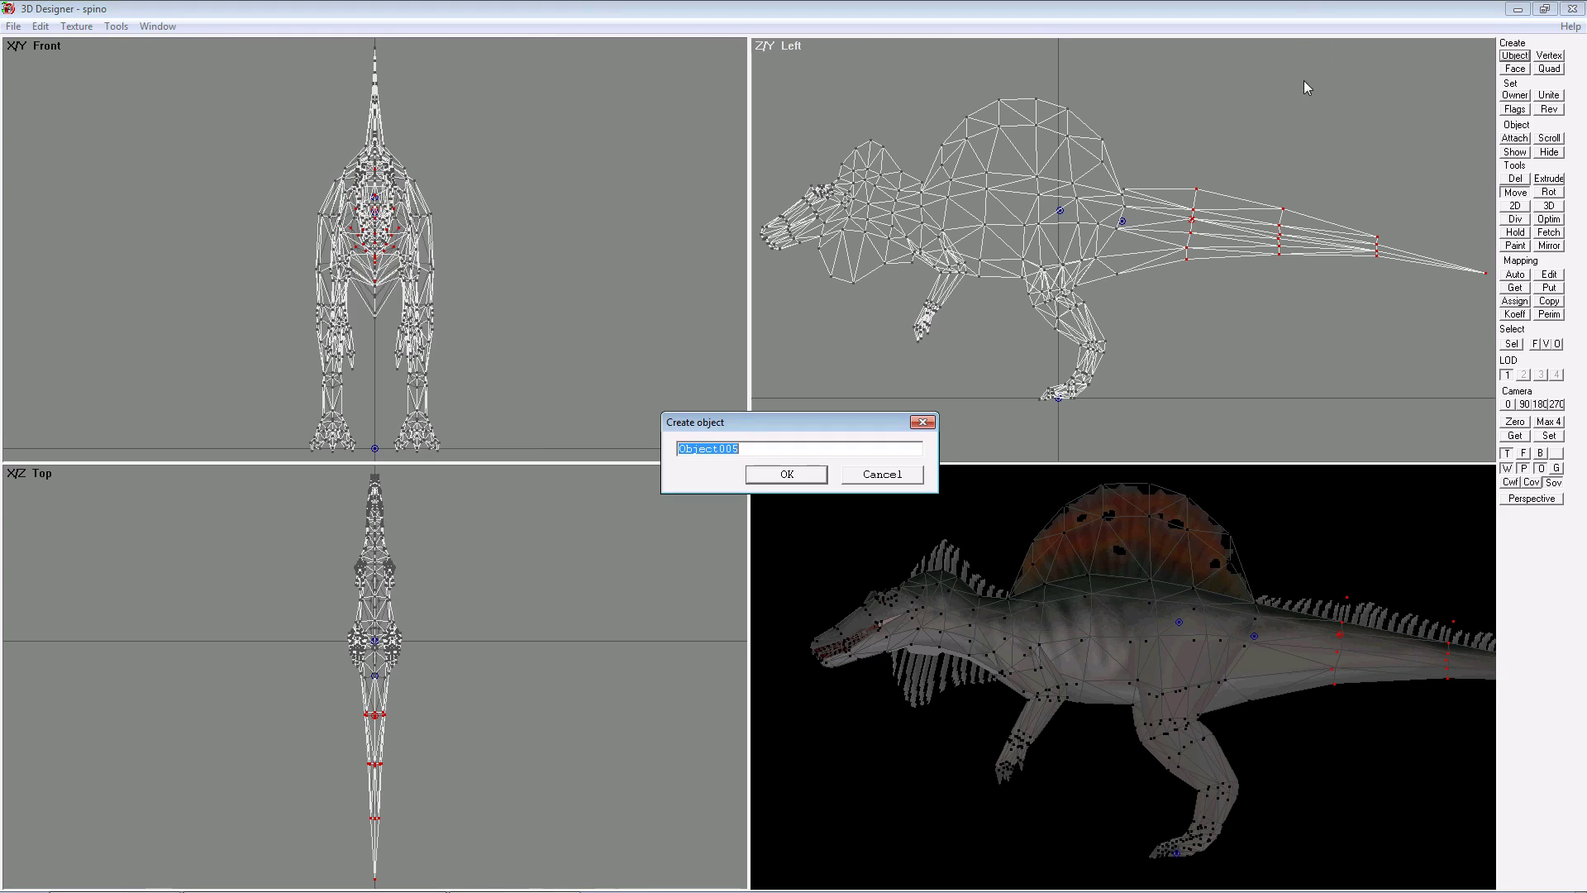
{"action": "type", "text": "Tail3"}
{"action": "left_click", "coordinate": [799, 472]}
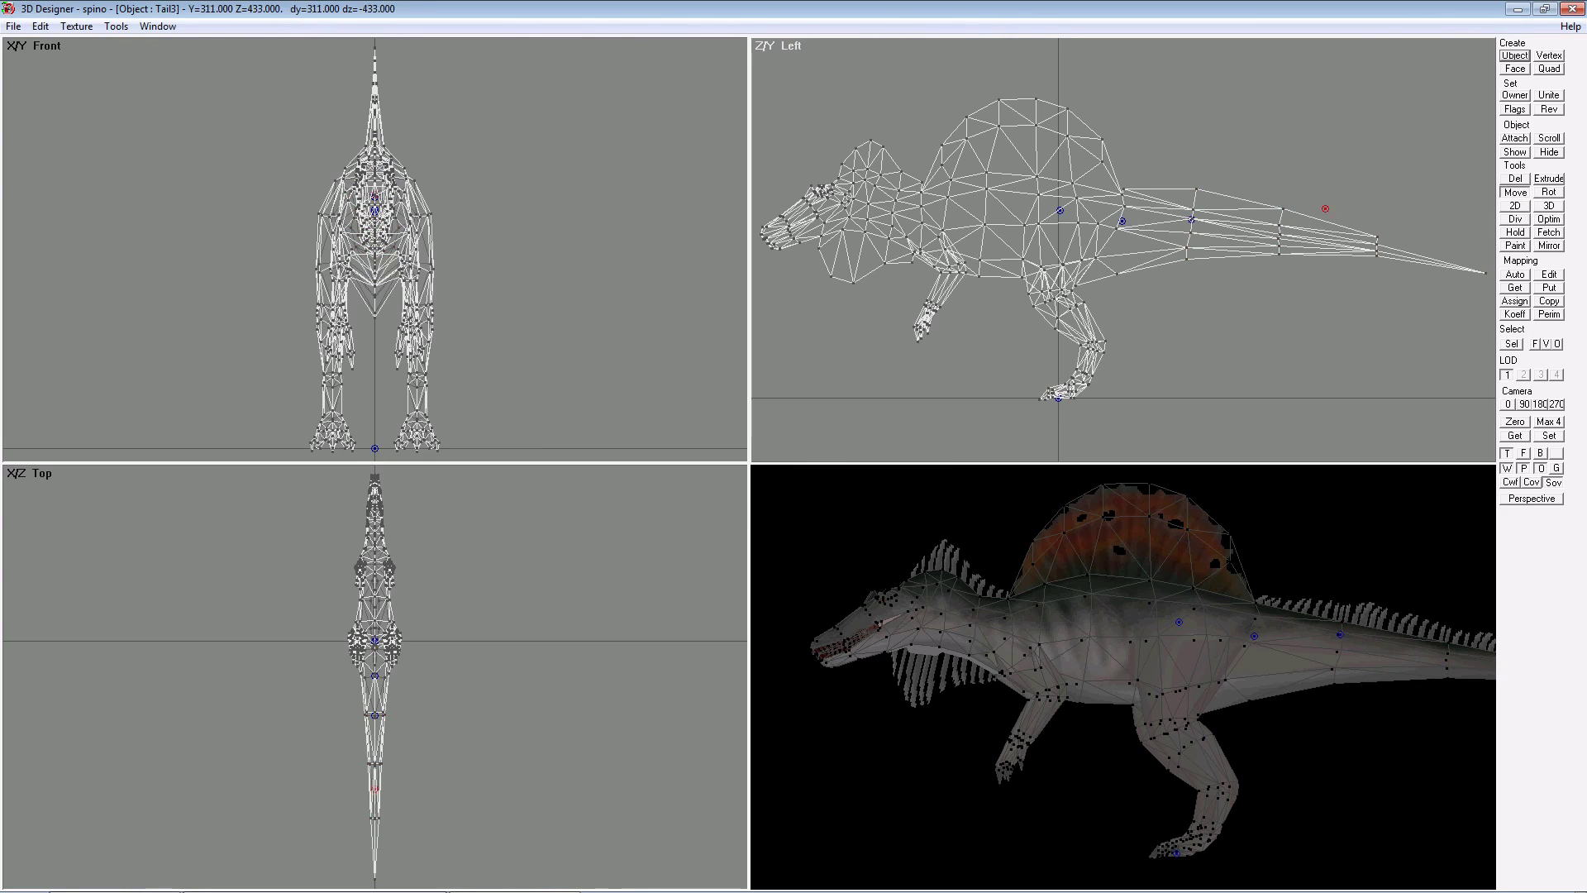
- Select the tail vertices from the third ring to the tip in the left view and assign Tail3 as their owner
{"action": "left_click", "coordinate": [1546, 344]}
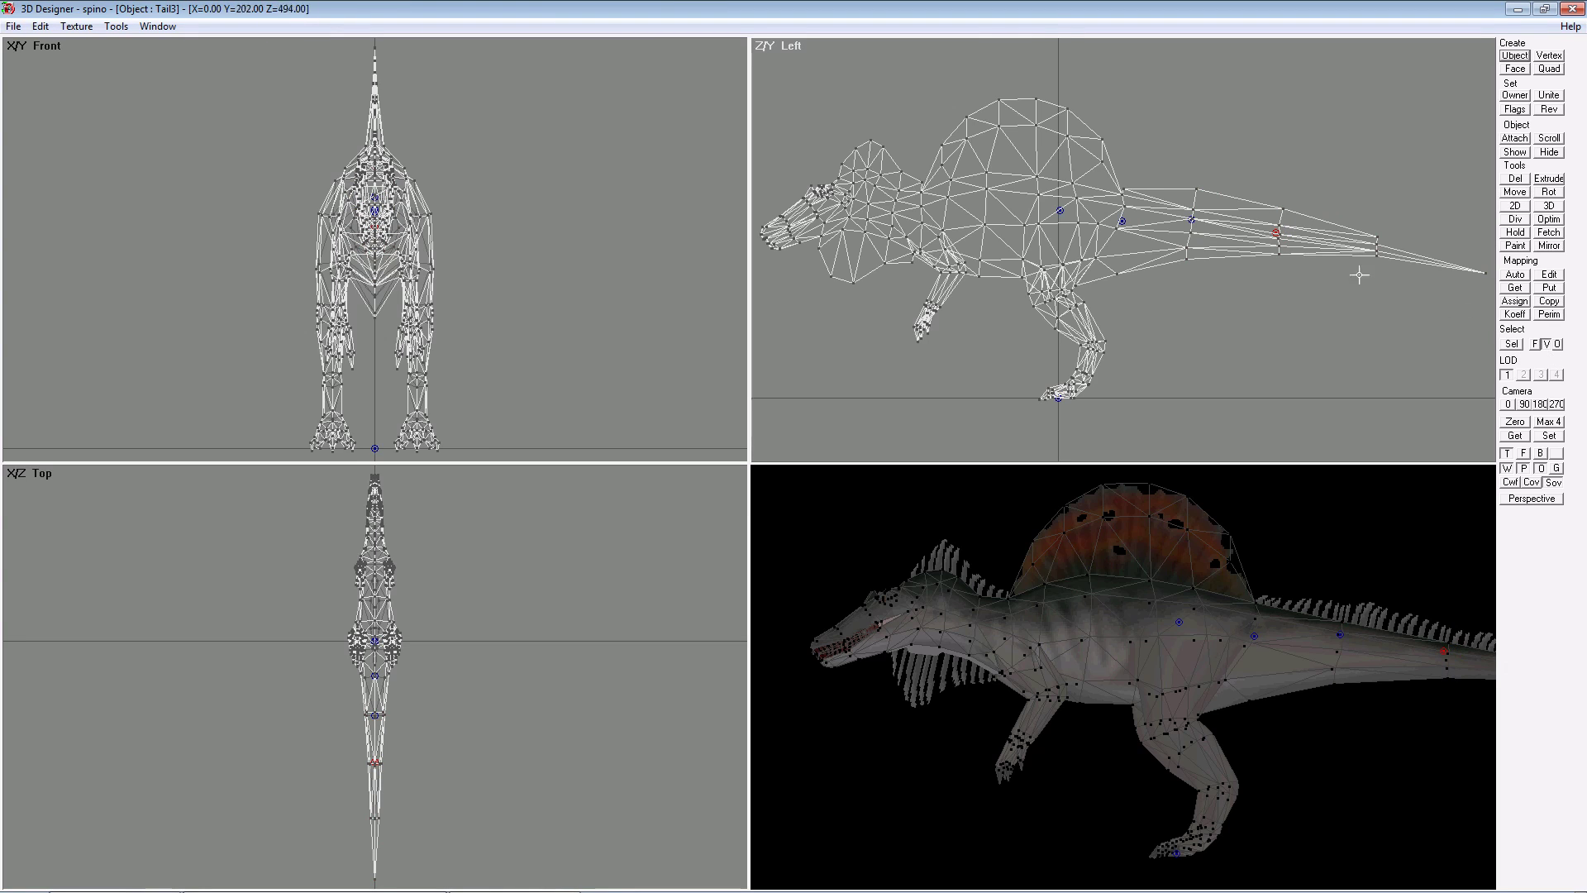
{"action": "left_click_drag", "start_coordinate": [1270, 147], "coordinate": [1492, 285]}
{"action": "left_click", "coordinate": [1521, 97]}
{"action": "left_click", "coordinate": [1518, 192]}
- Check the Move with links, Rotate with links and Show linked skeleton settings in the designer options
{"action": "left_click", "coordinate": [117, 27]}
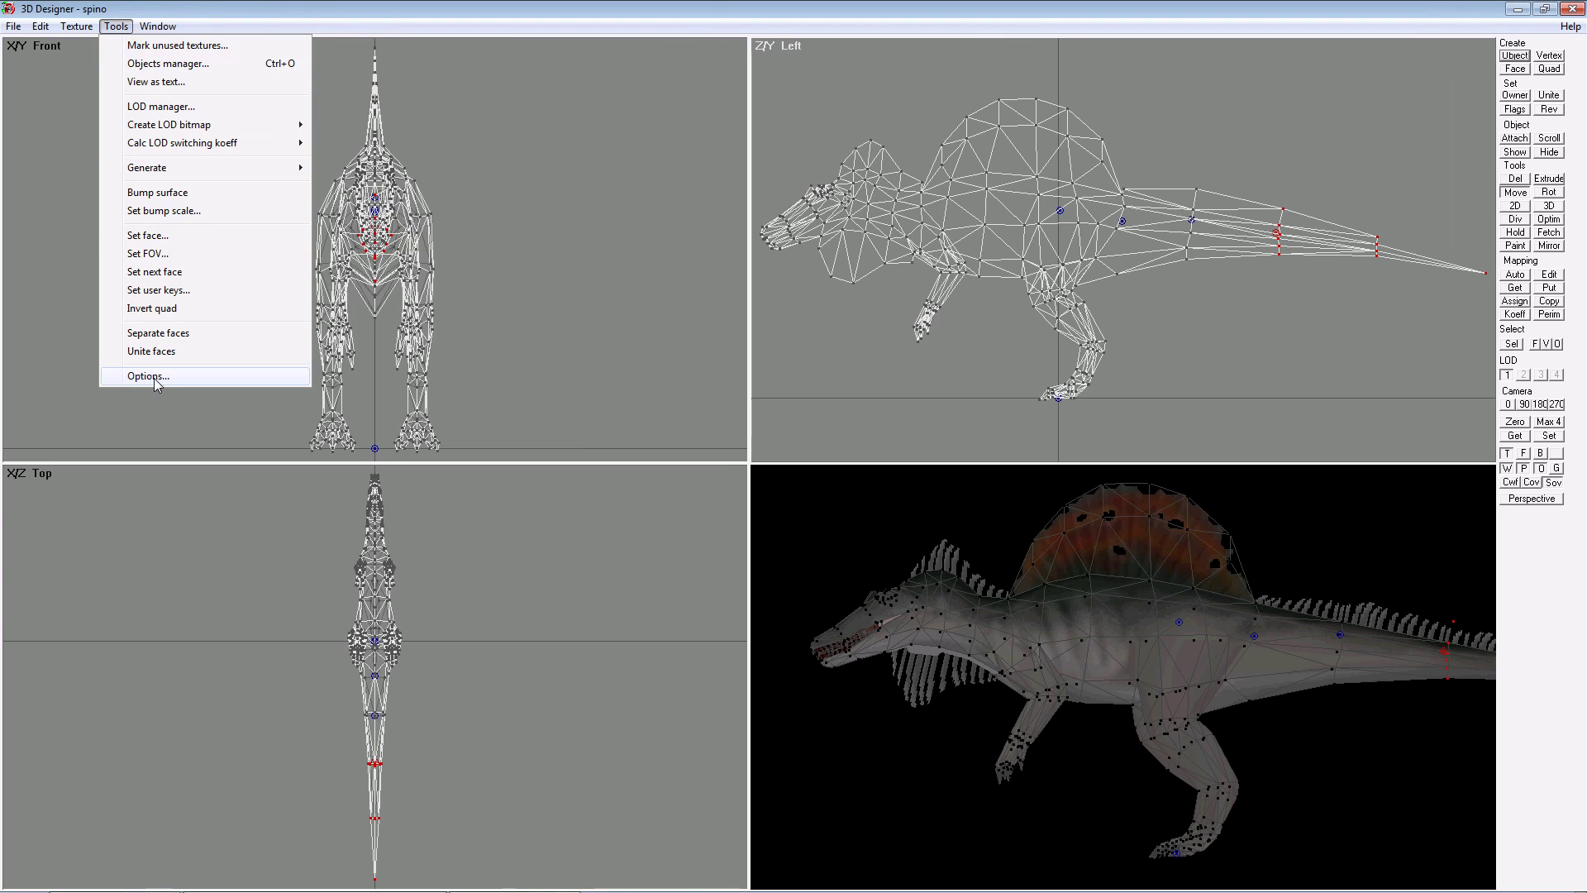
{"action": "left_click", "coordinate": [149, 377]}
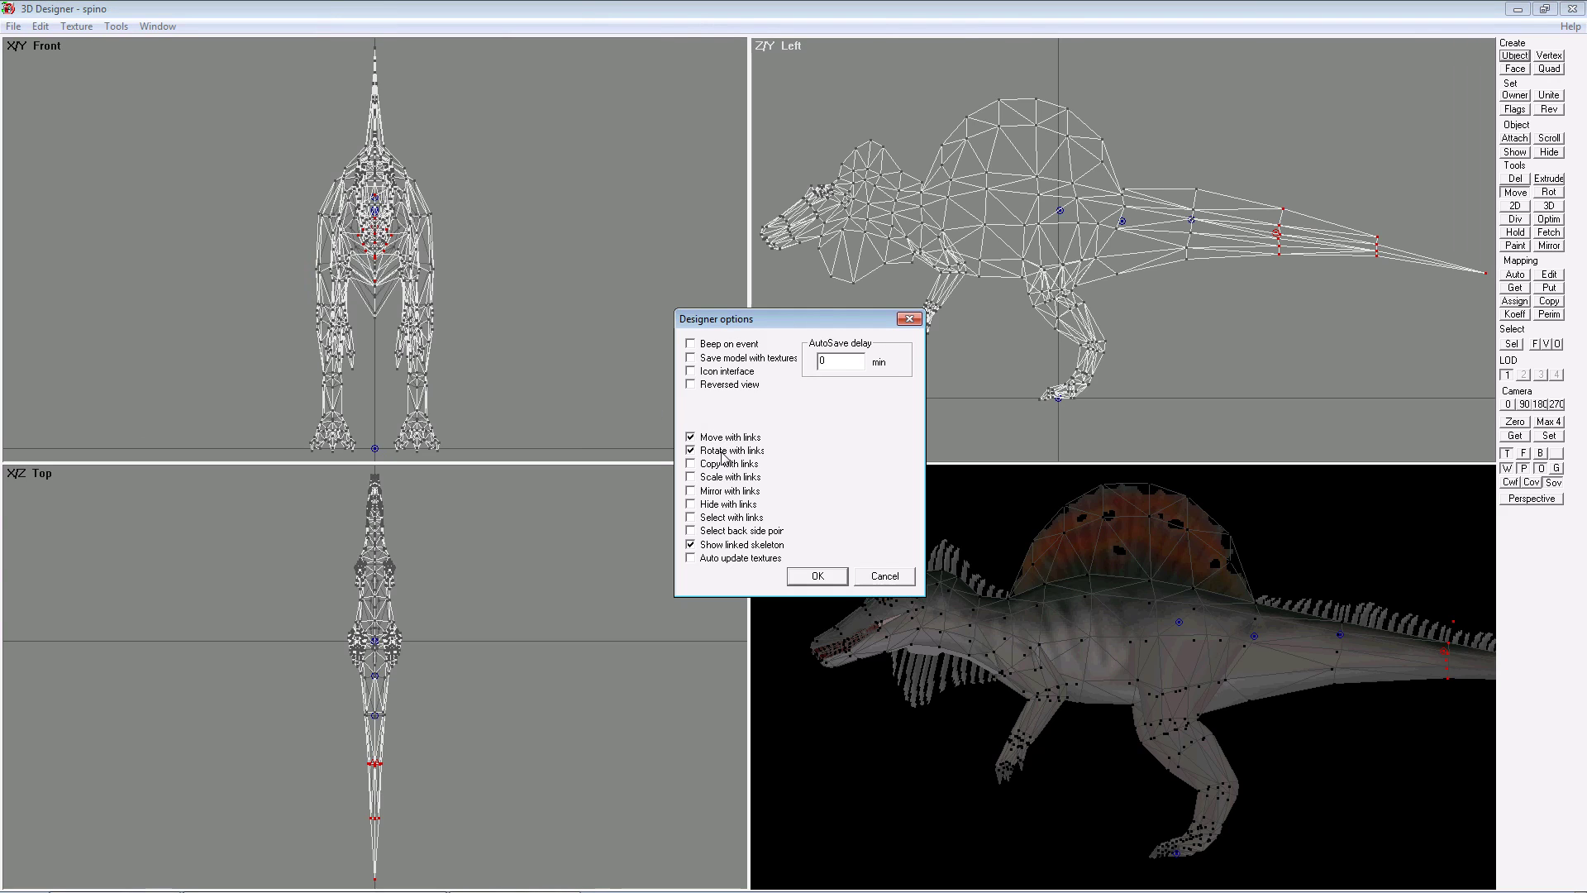
{"action": "left_click", "coordinate": [826, 578]}
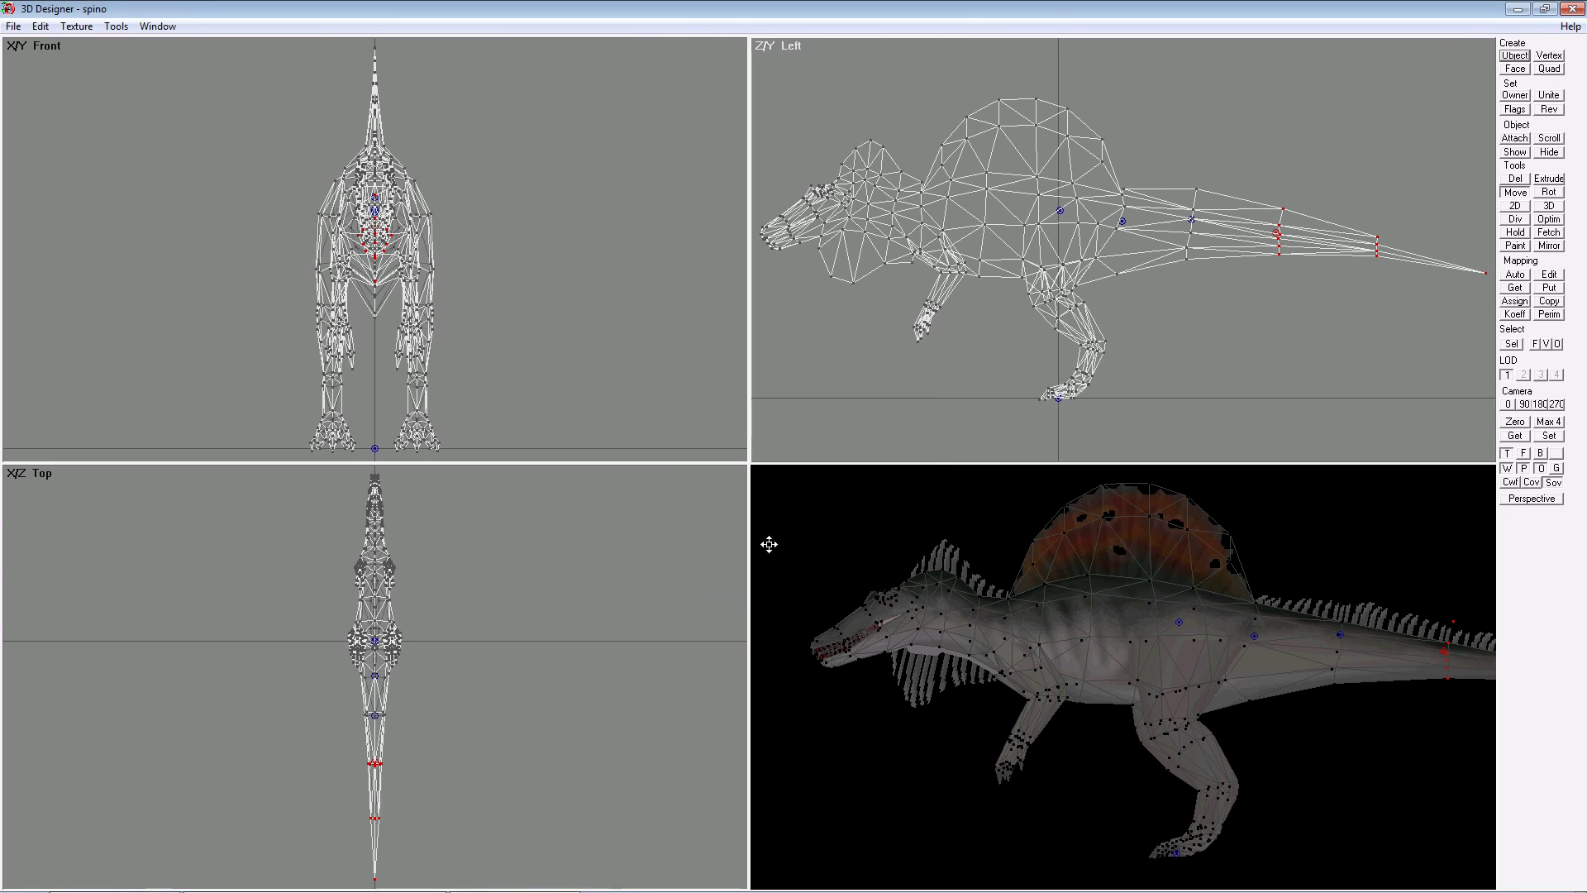
- In the objects manager, link Tail3 to Tail2 and Tail2 to Tail1
{"action": "left_click", "coordinate": [117, 26]}
{"action": "left_click", "coordinate": [155, 64]}
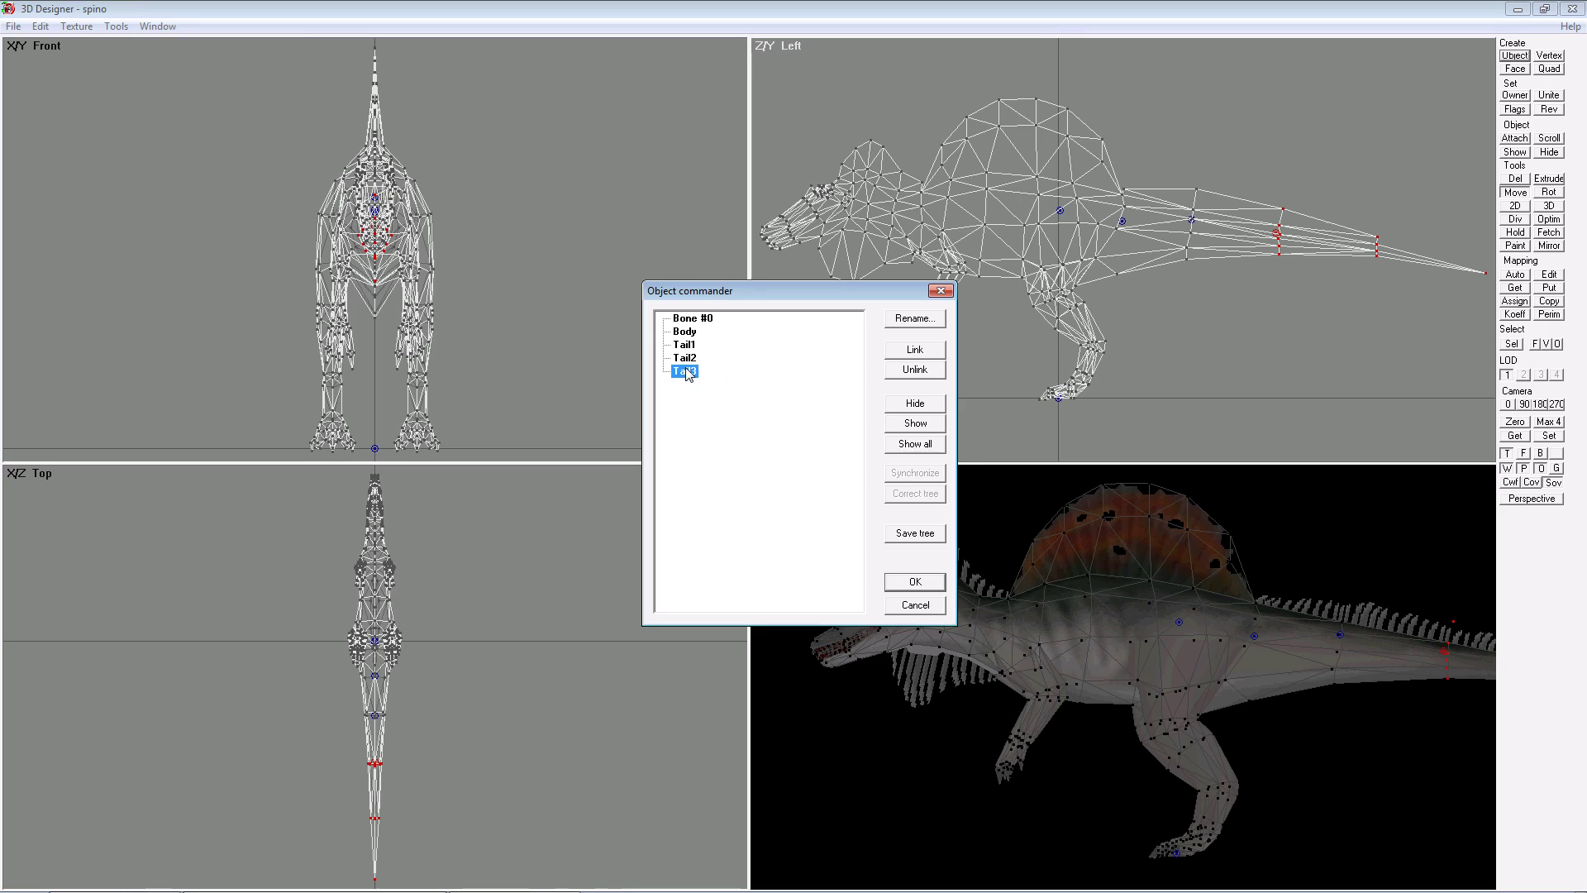
{"action": "left_click", "coordinate": [925, 353]}
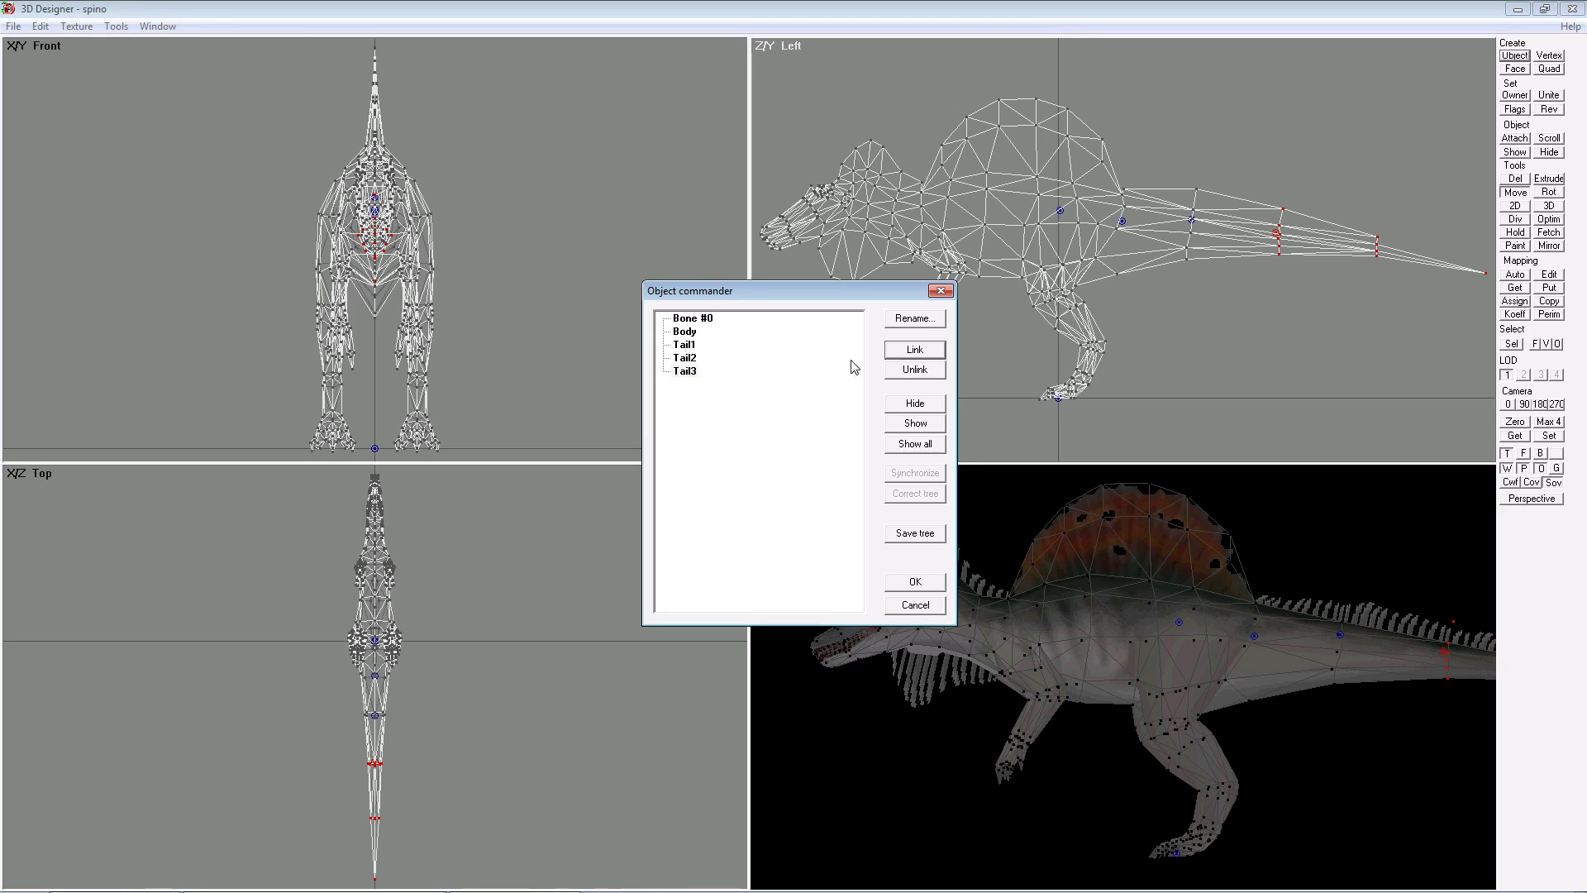
{"action": "left_click", "coordinate": [686, 359]}
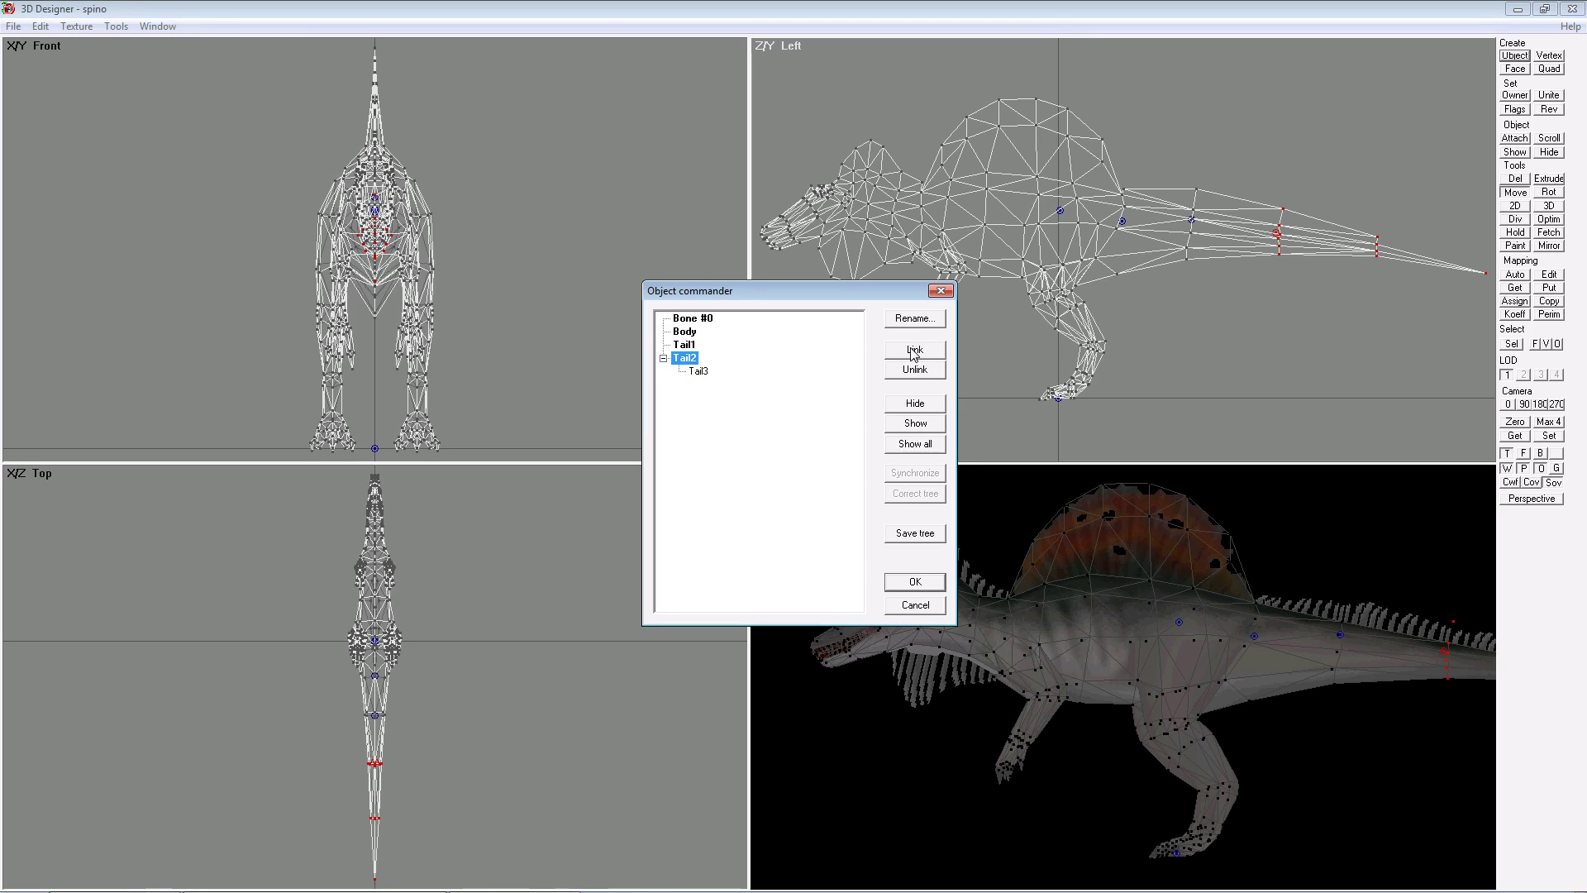
{"action": "left_click", "coordinate": [915, 351]}
{"action": "left_click", "coordinate": [686, 346]}
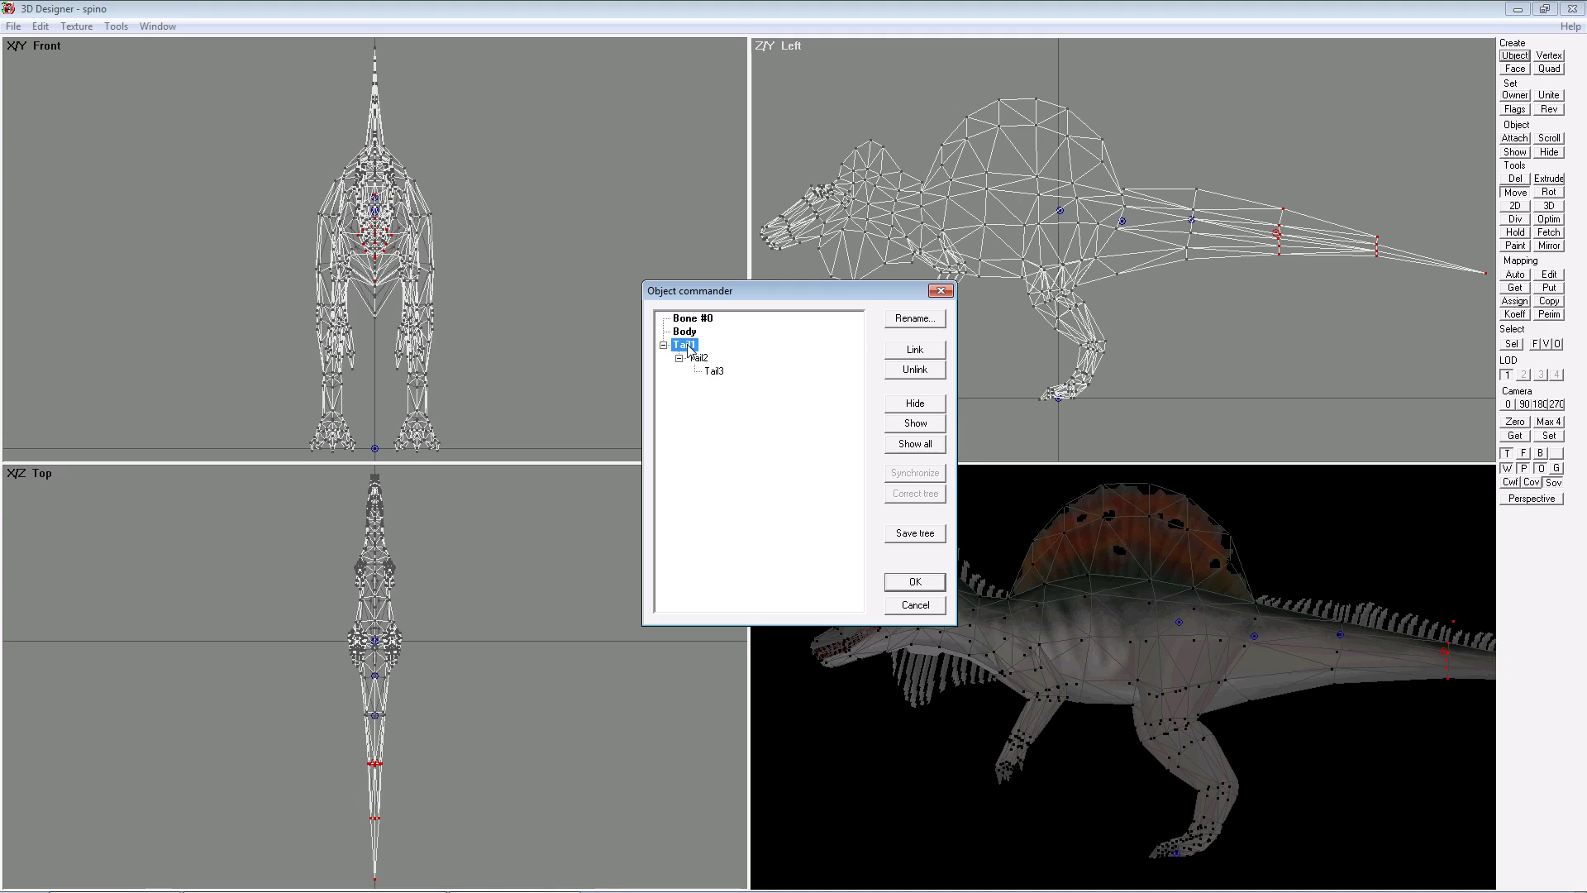
- Link Tail1 to Body and Body to Bone #0, and accept the object hierarchy
{"action": "left_click", "coordinate": [901, 348]}
{"action": "left_click", "coordinate": [685, 332]}
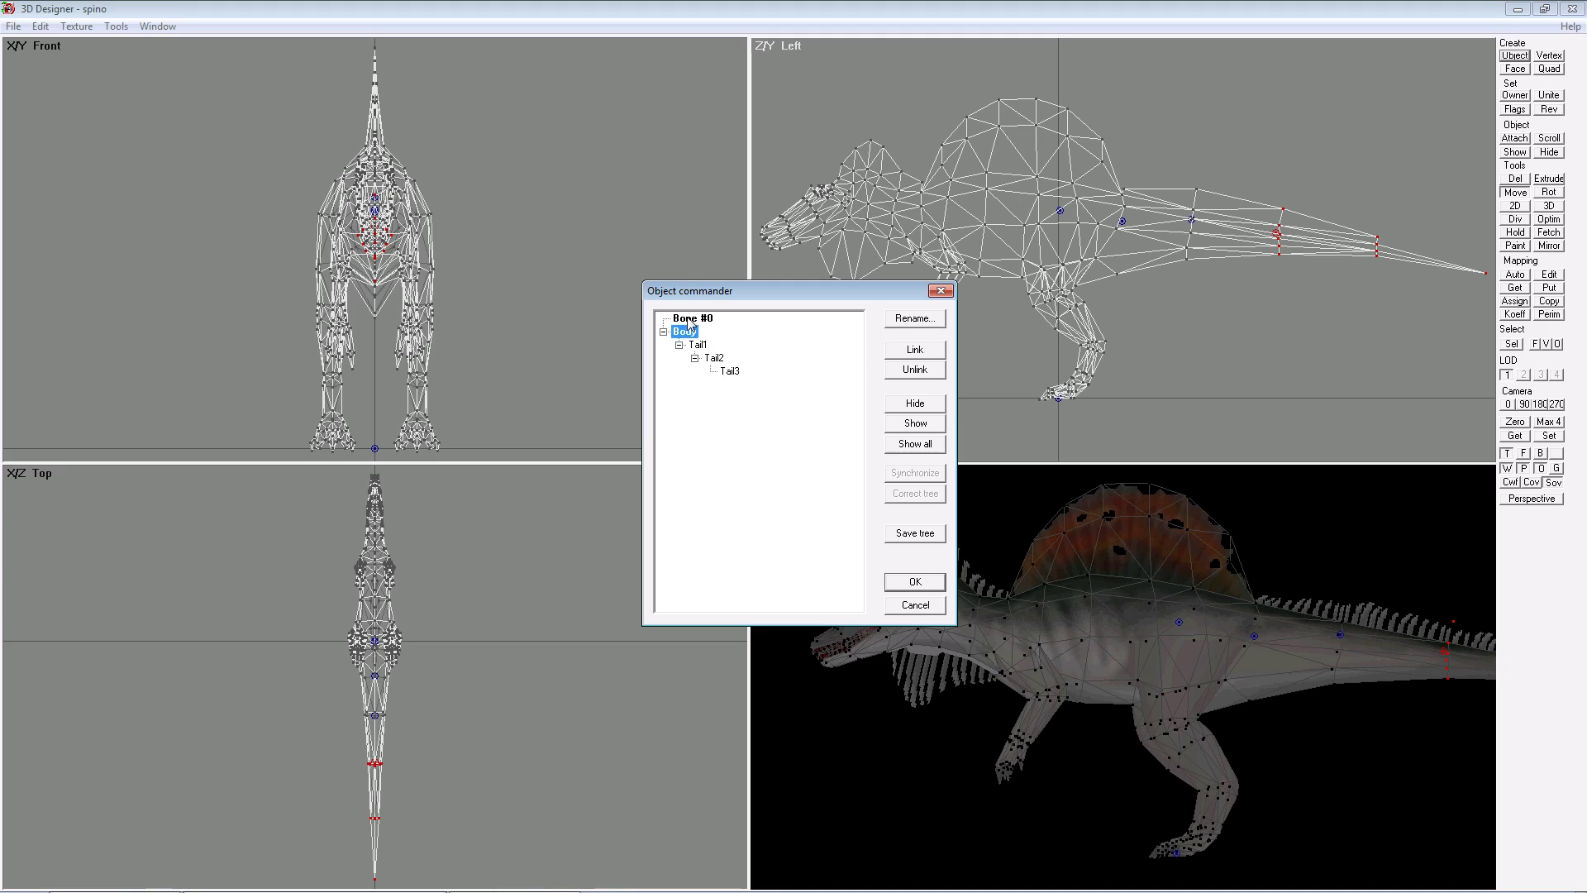
{"action": "left_click", "coordinate": [924, 351]}
{"action": "left_click", "coordinate": [708, 320]}
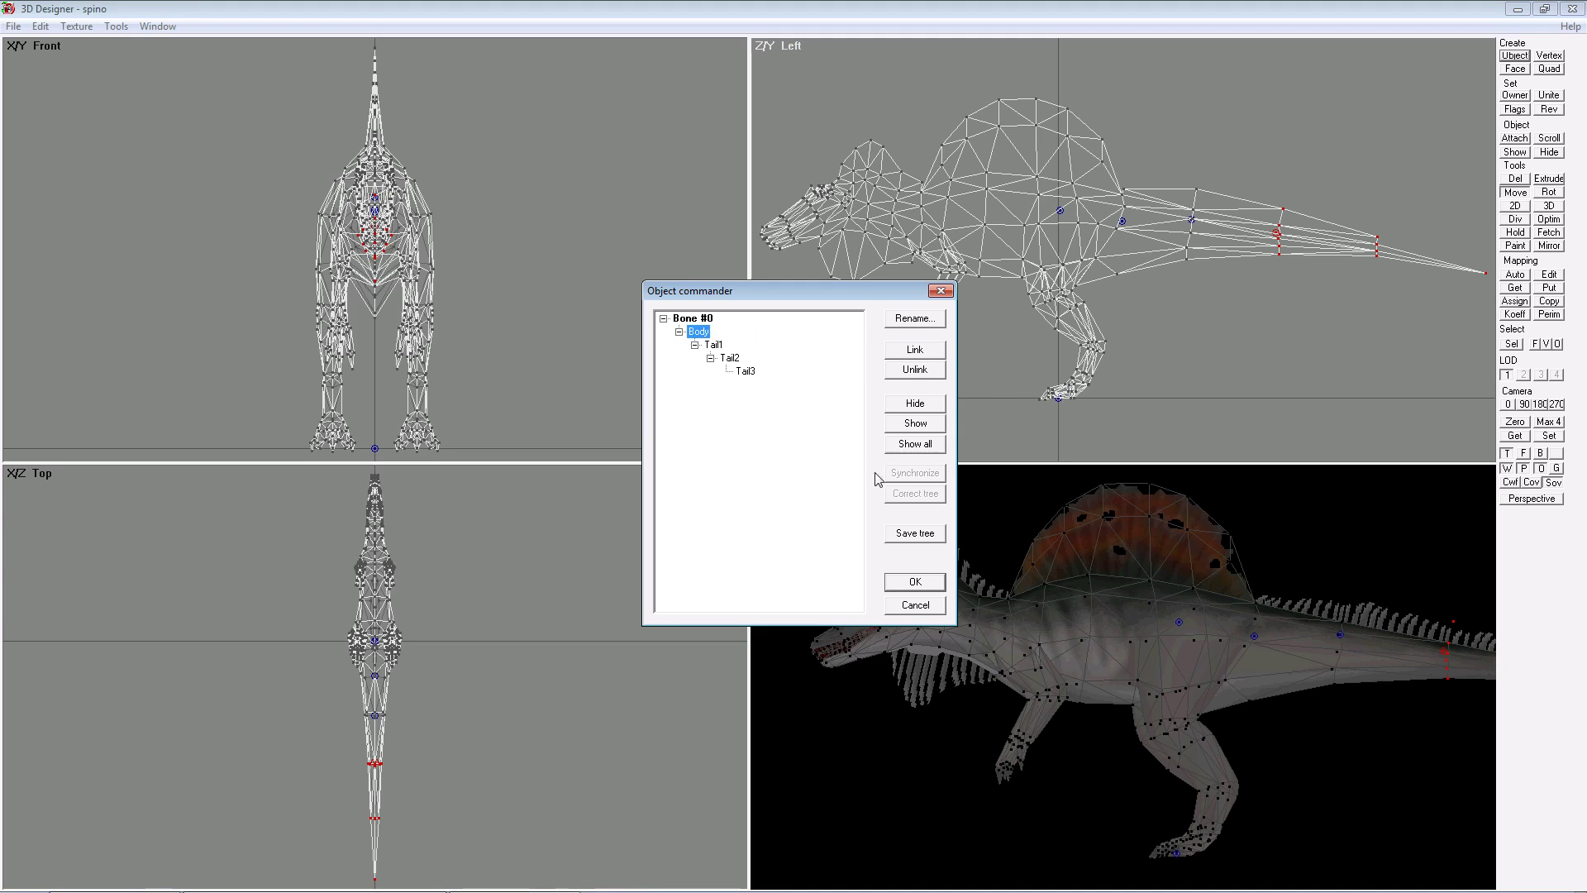
{"action": "left_click", "coordinate": [915, 582]}
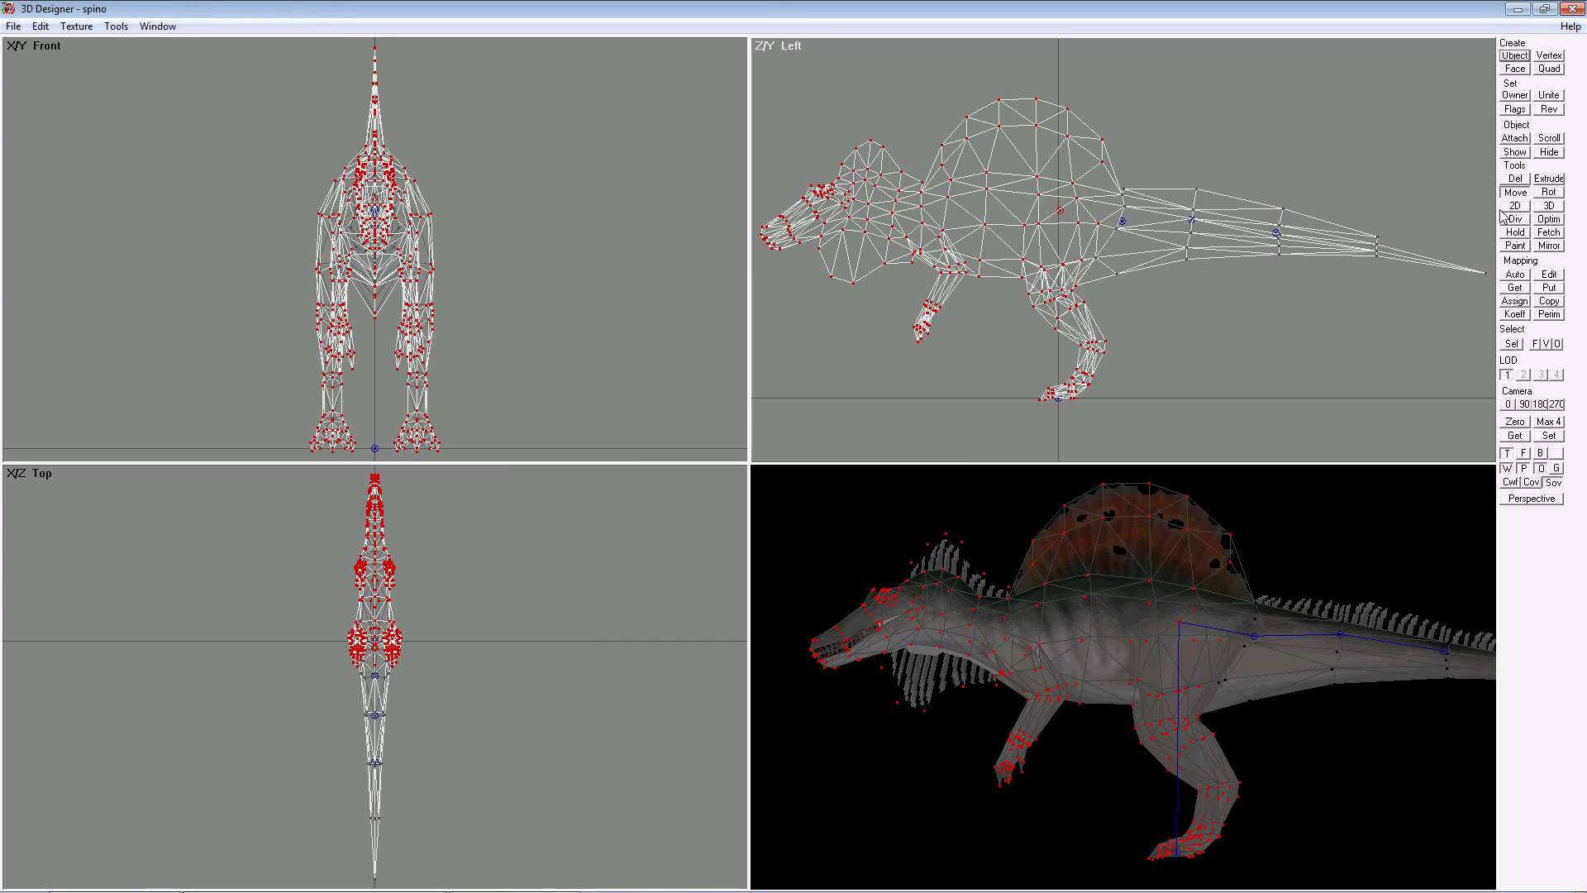
- Try rotating the linked bones in the left view, and undo the rotations
{"action": "left_click", "coordinate": [1549, 192]}
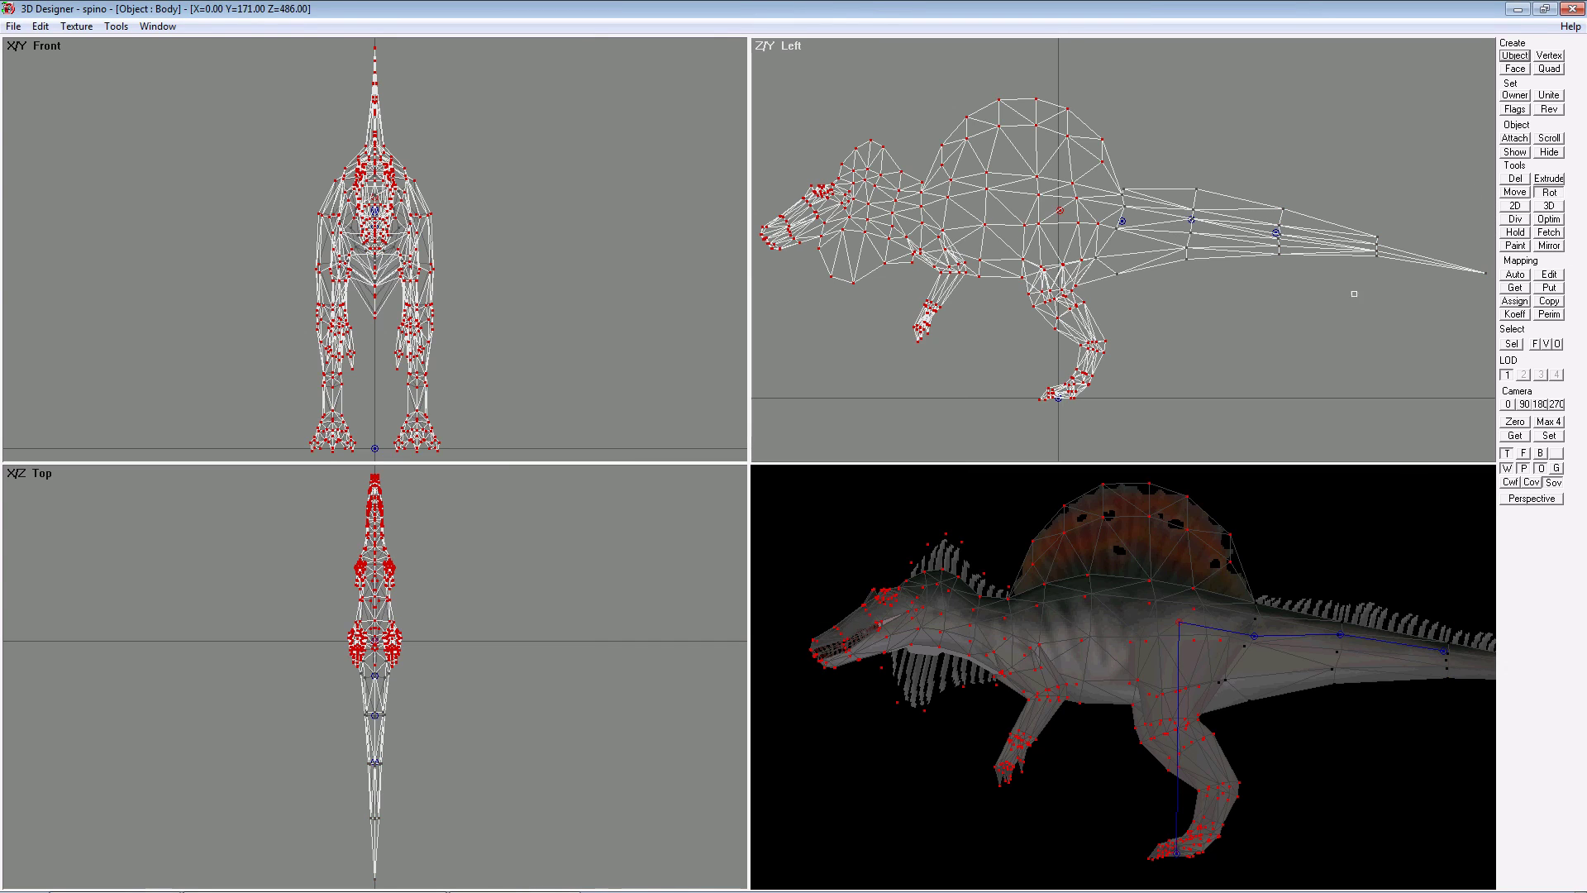
{"action": "left_click_drag", "start_coordinate": [1276, 232], "coordinate": [1016, 213]}
{"action": "key", "text": "ctrl+z"}
{"action": "key", "text": "ctrl+z"}
{"action": "key", "text": "ctrl+z"}
{"action": "key", "text": "ctrl+z"}
{"action": "key", "text": "ctrl+z"}
{"action": "key", "text": "ctrl+z"}
- Create an object named RightLeg1 and move it up to hip height, just below the Body object, in the left view
{"action": "left_click", "coordinate": [1515, 56]}
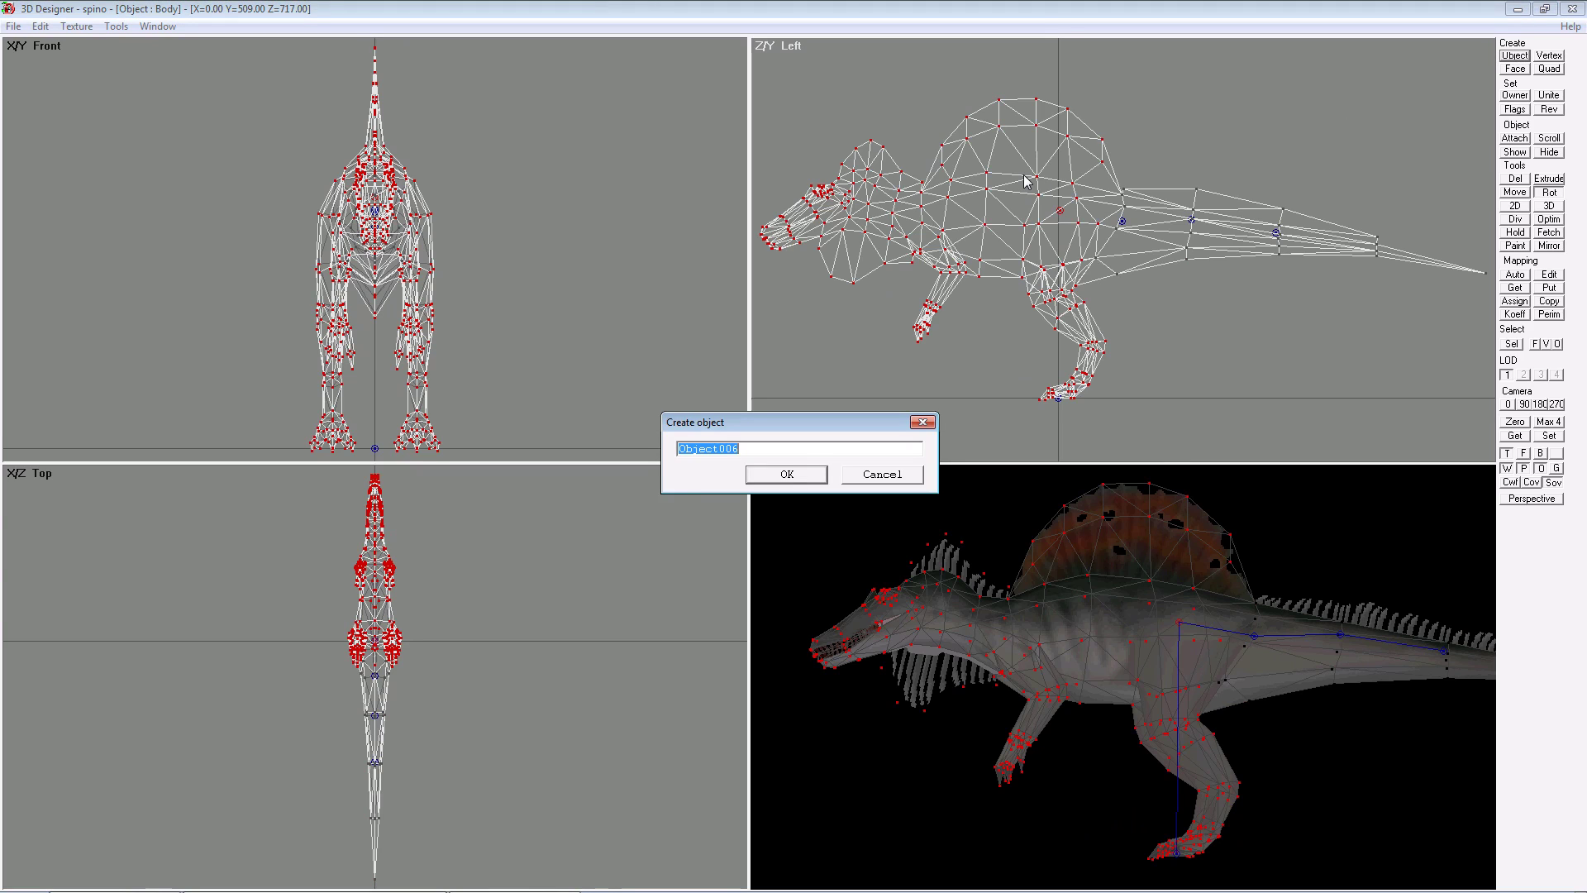
{"action": "type", "text": "RightLeg"}
{"action": "key", "text": "Return"}
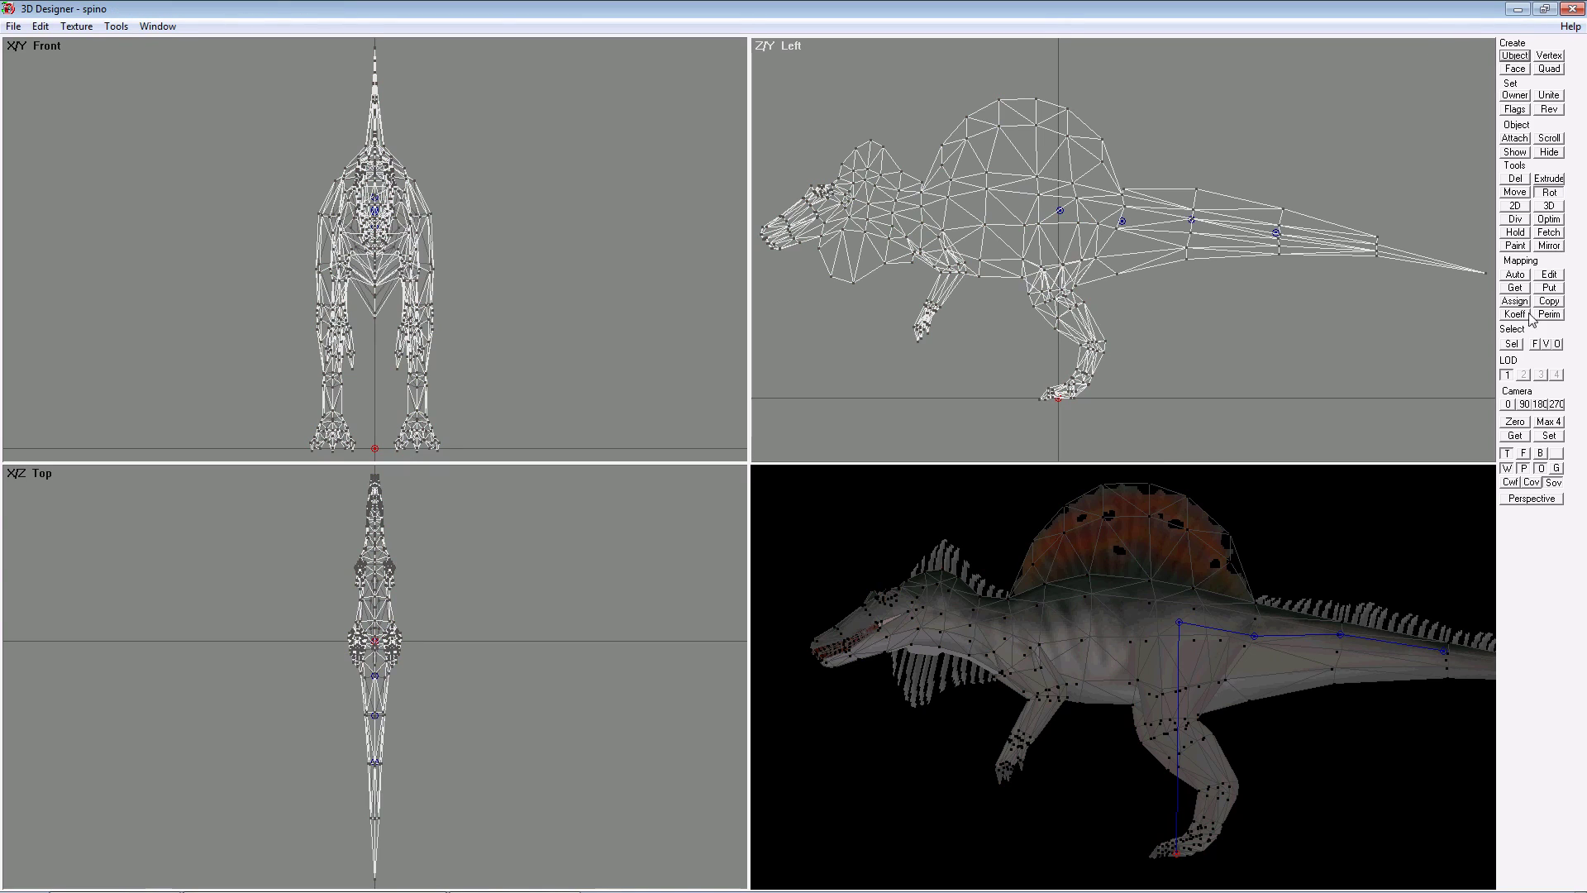
{"action": "left_click", "coordinate": [1517, 193]}
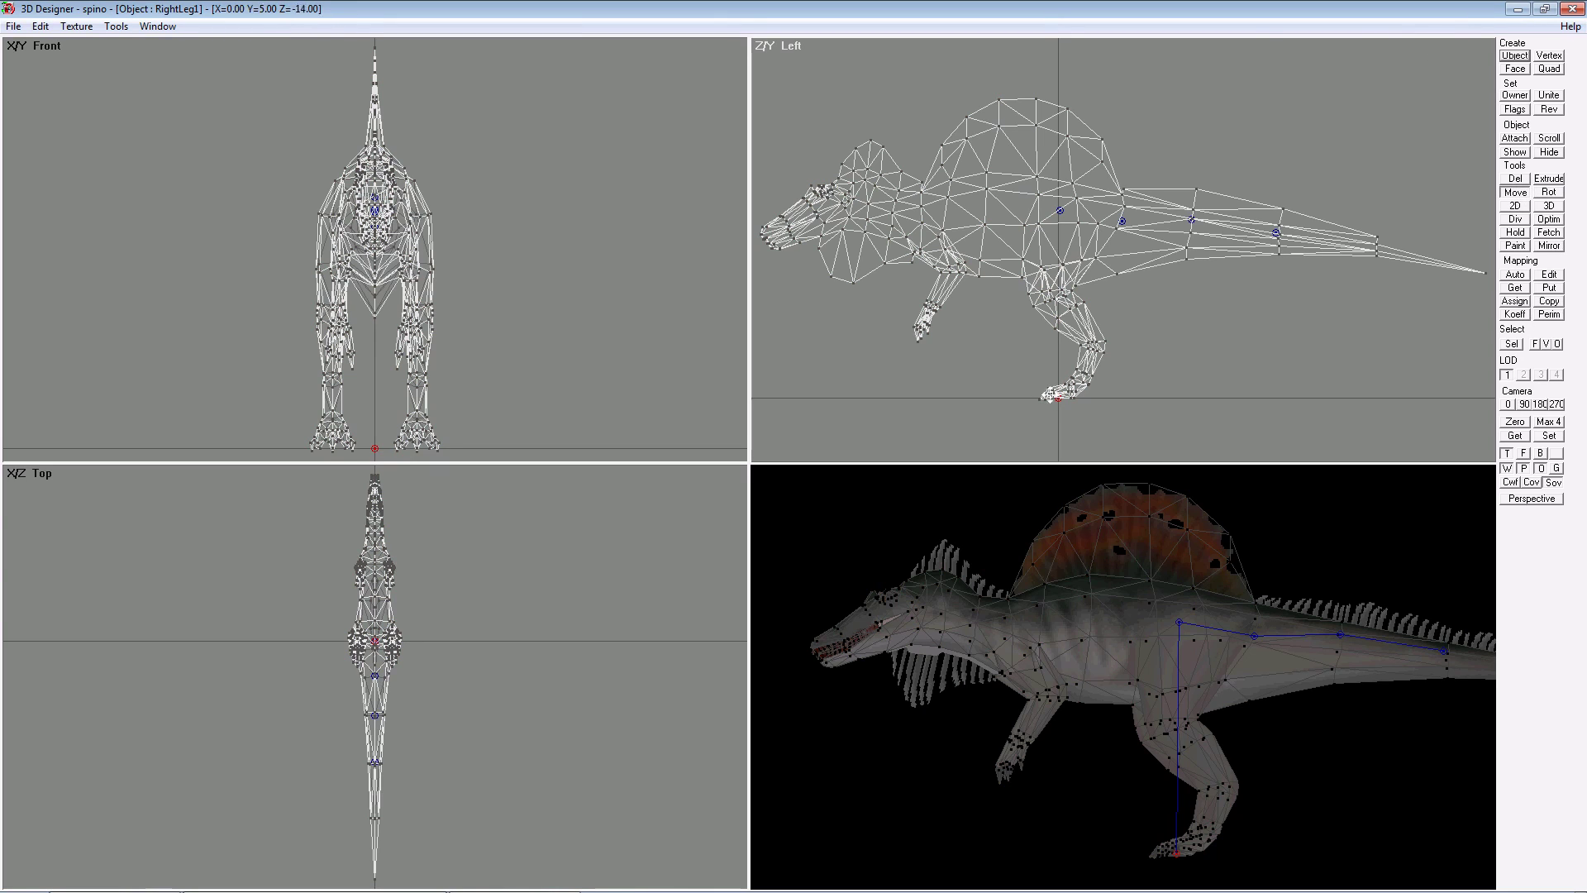
{"action": "left_click_drag", "start_coordinate": [1058, 398], "coordinate": [1062, 225]}
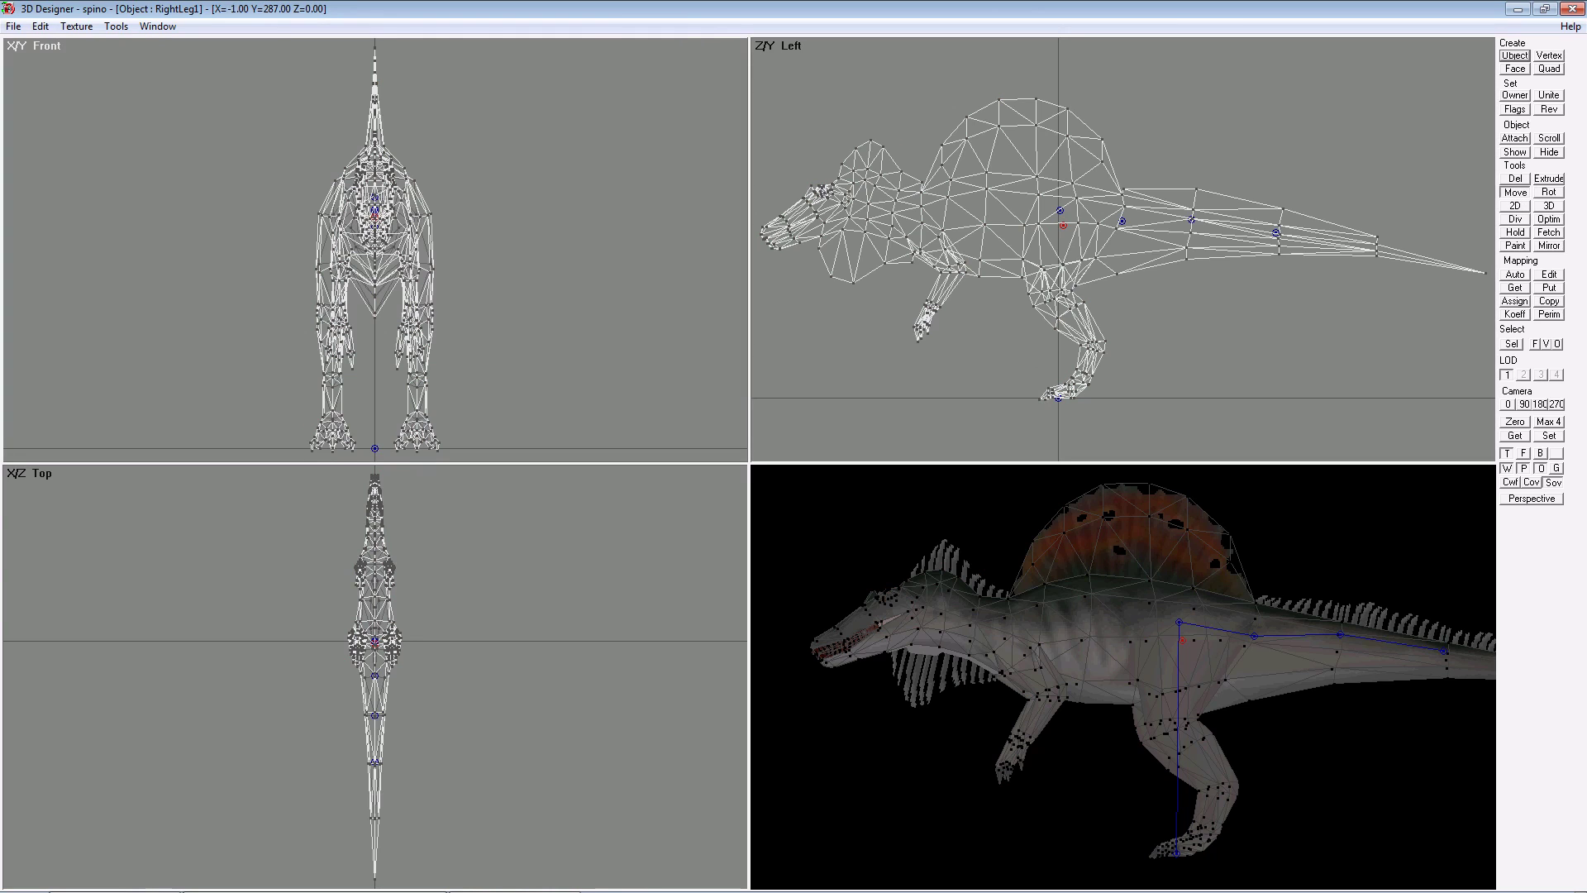
- Select the RightLeg1 object and move it sideways in the front view to the top of the right leg
{"action": "left_click_drag", "start_coordinate": [375, 212], "coordinate": [357, 211]}
{"action": "key", "text": "ctrl+z"}
{"action": "left_click", "coordinate": [1063, 224]}
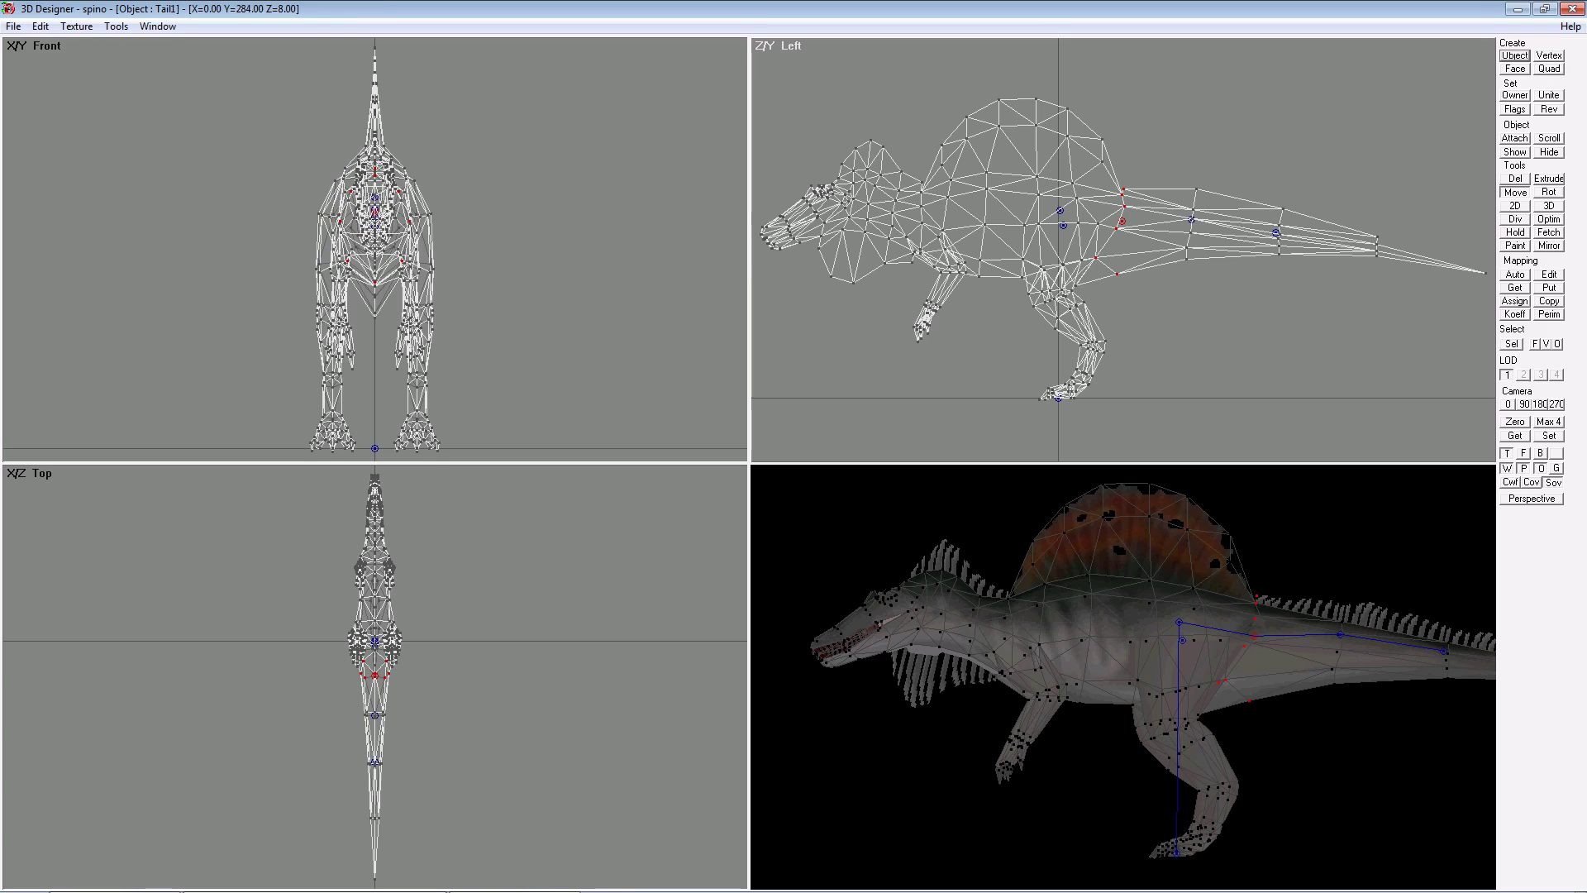
{"action": "left_click", "coordinate": [1063, 225]}
{"action": "left_click_drag", "start_coordinate": [374, 217], "coordinate": [345, 217]}
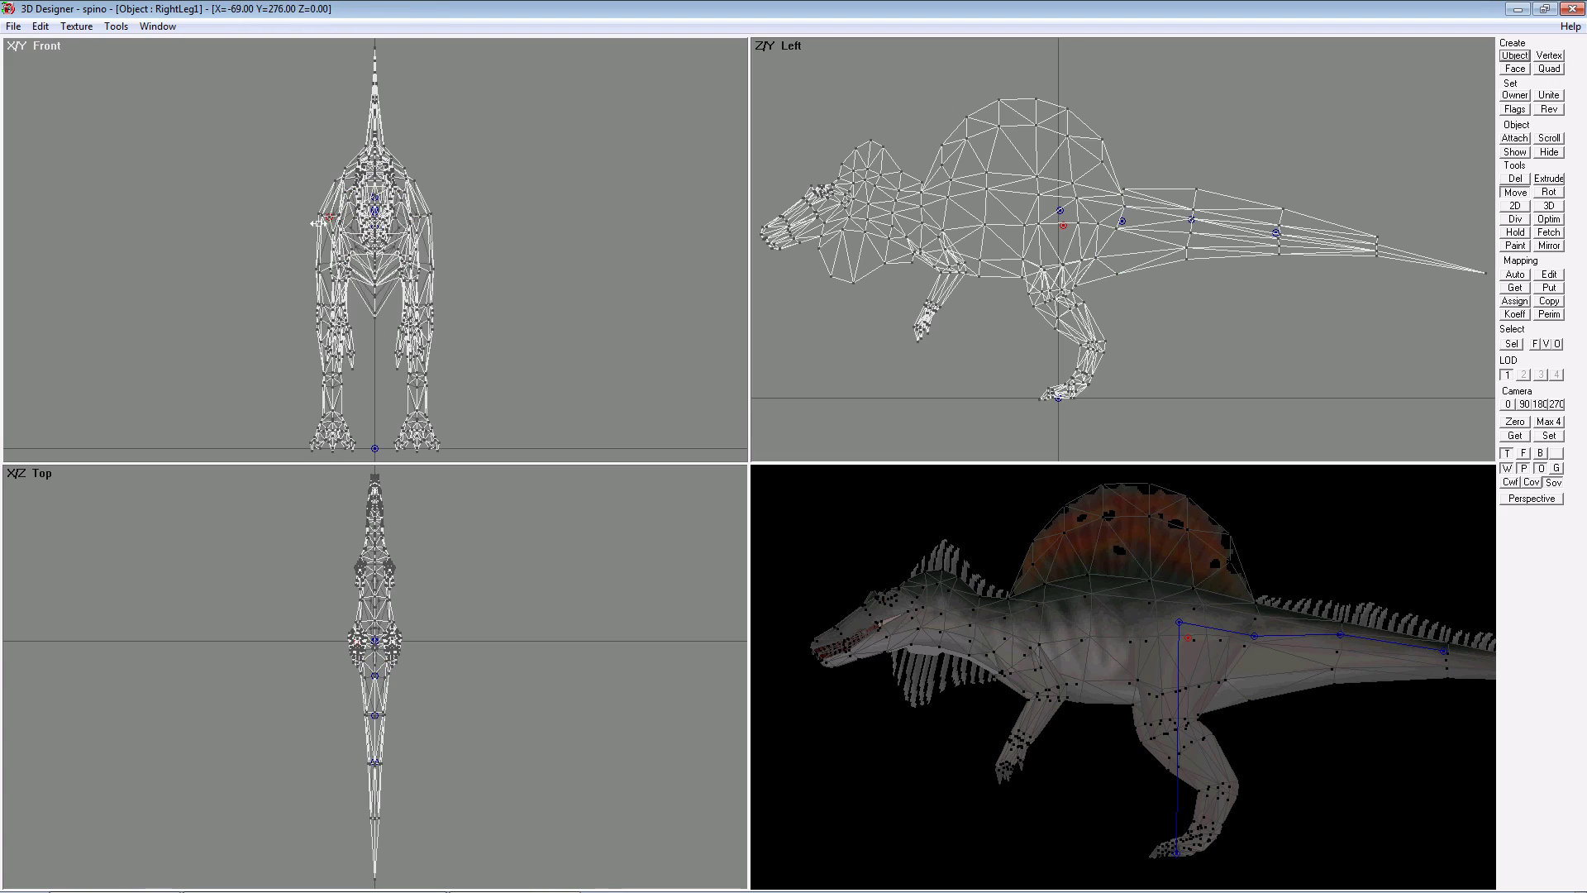
- Select the right thigh's vertices in the left view, exclude the left leg's in the front view, and make RightLeg1 their owner
{"action": "left_click", "coordinate": [1543, 347]}
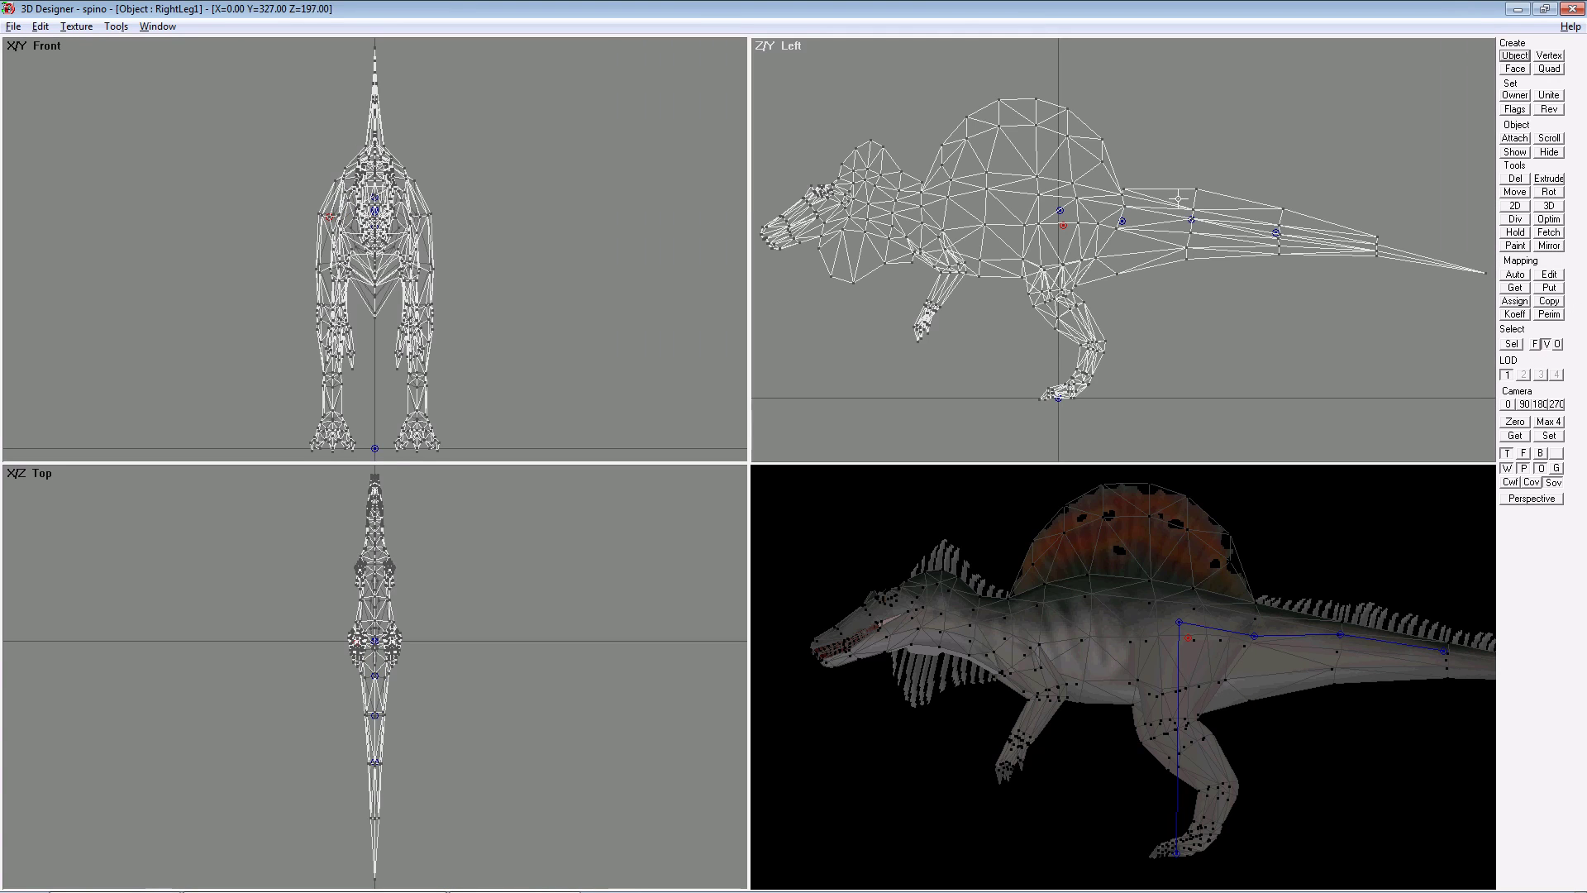
{"action": "right_click_drag", "start_coordinate": [1112, 197], "coordinate": [1179, 194]}
{"action": "scroll", "coordinate": [1185, 261], "scroll_direction": "up", "scroll_amount": 4}
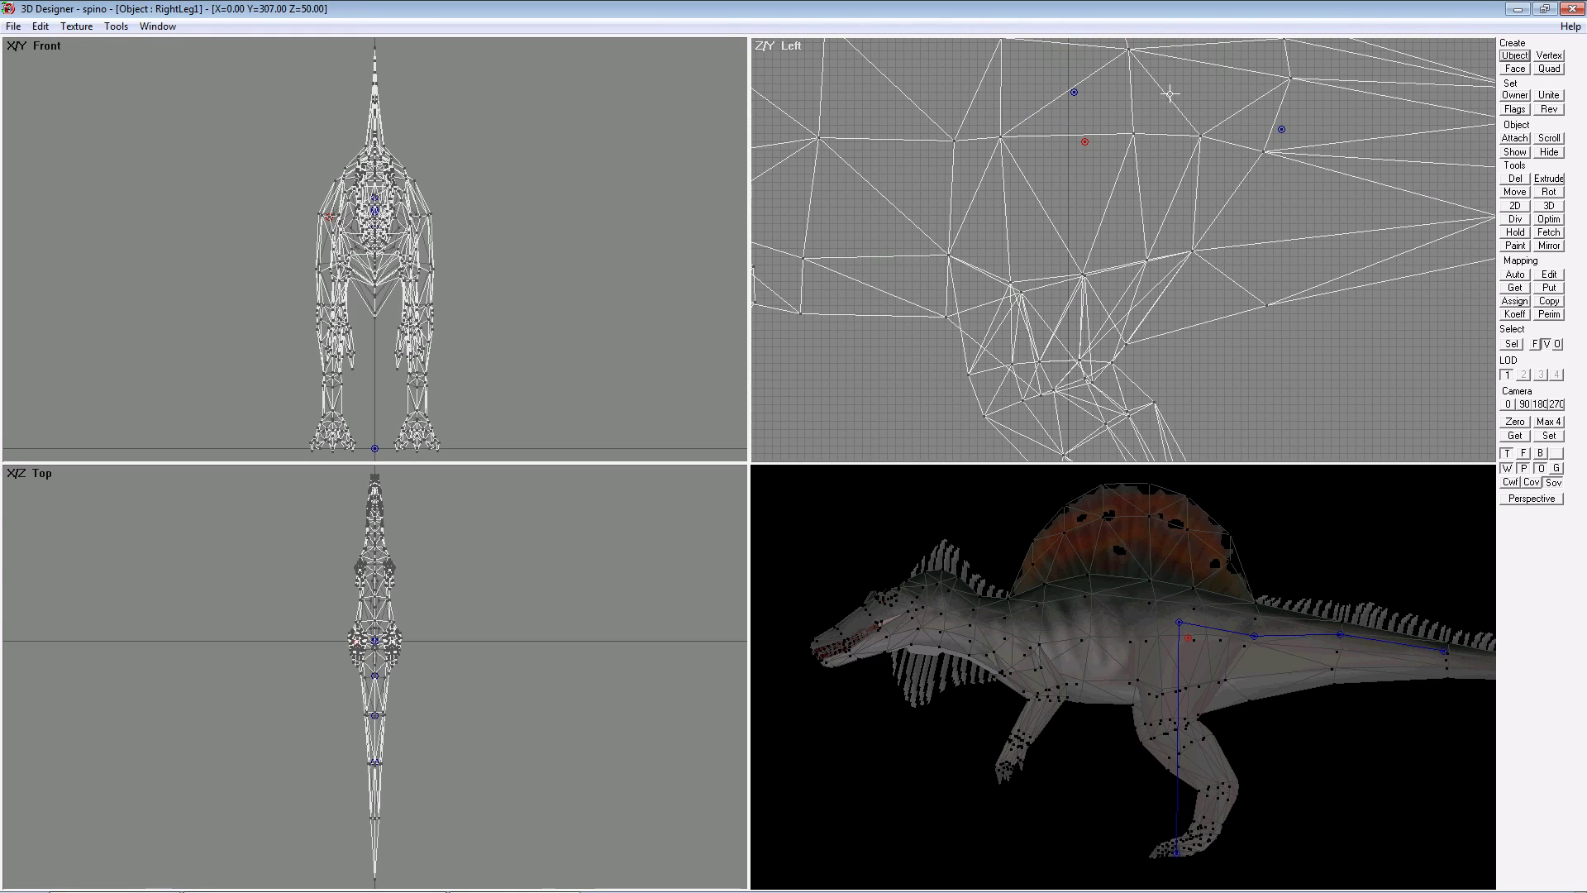
{"action": "left_click_drag", "start_coordinate": [1208, 124], "coordinate": [919, 379]}
{"action": "left_click", "coordinate": [545, 96]}
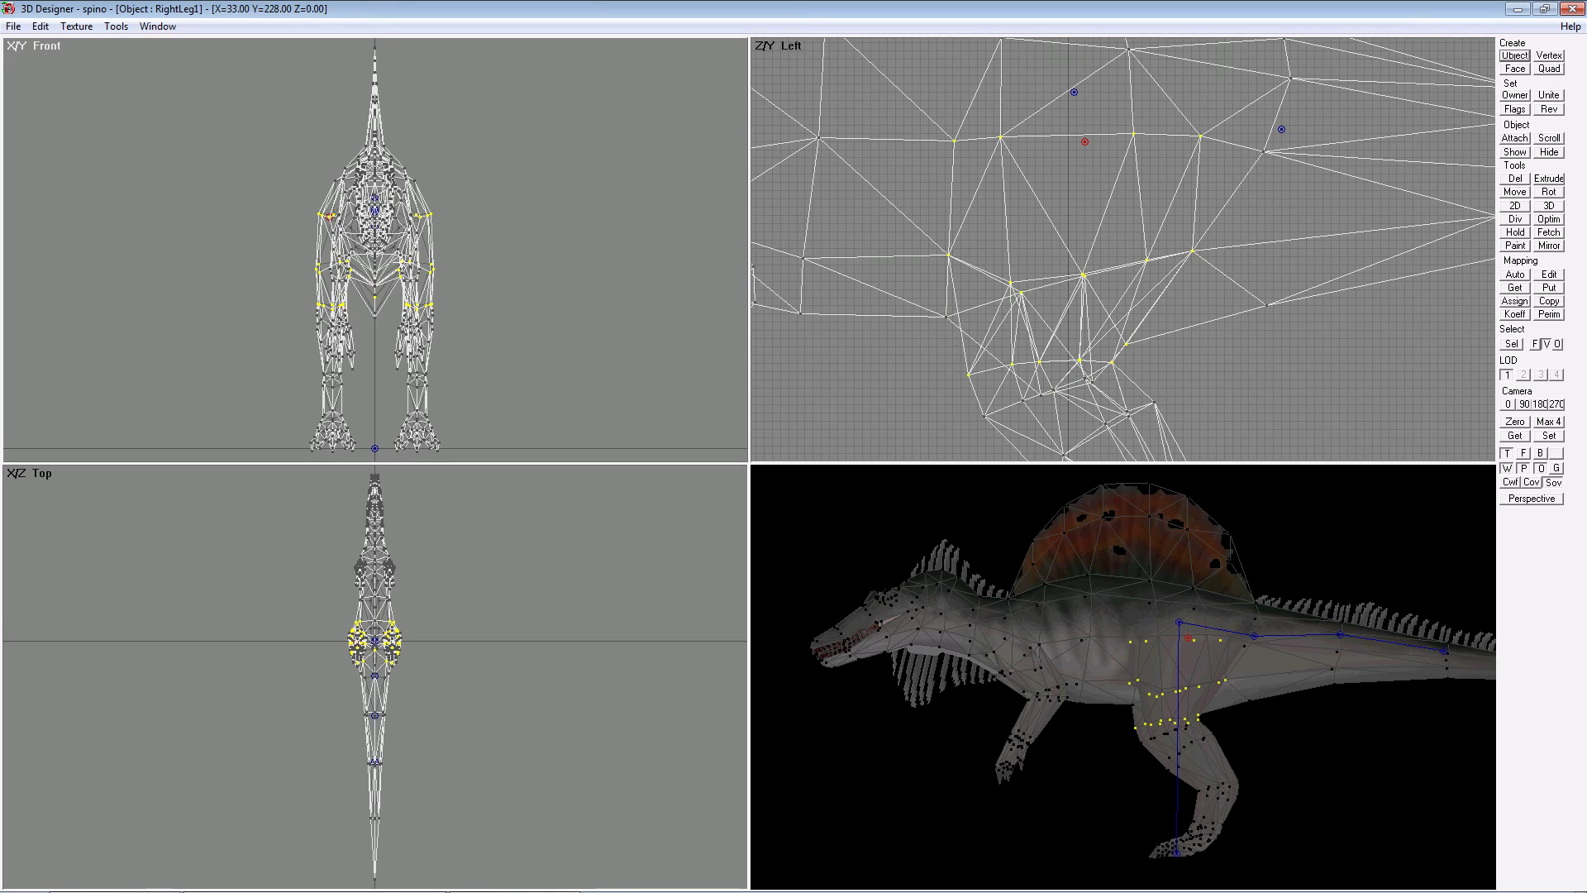
{"action": "left_click_drag", "start_coordinate": [580, 99], "coordinate": [361, 373]}
{"action": "left_click", "coordinate": [1523, 96]}
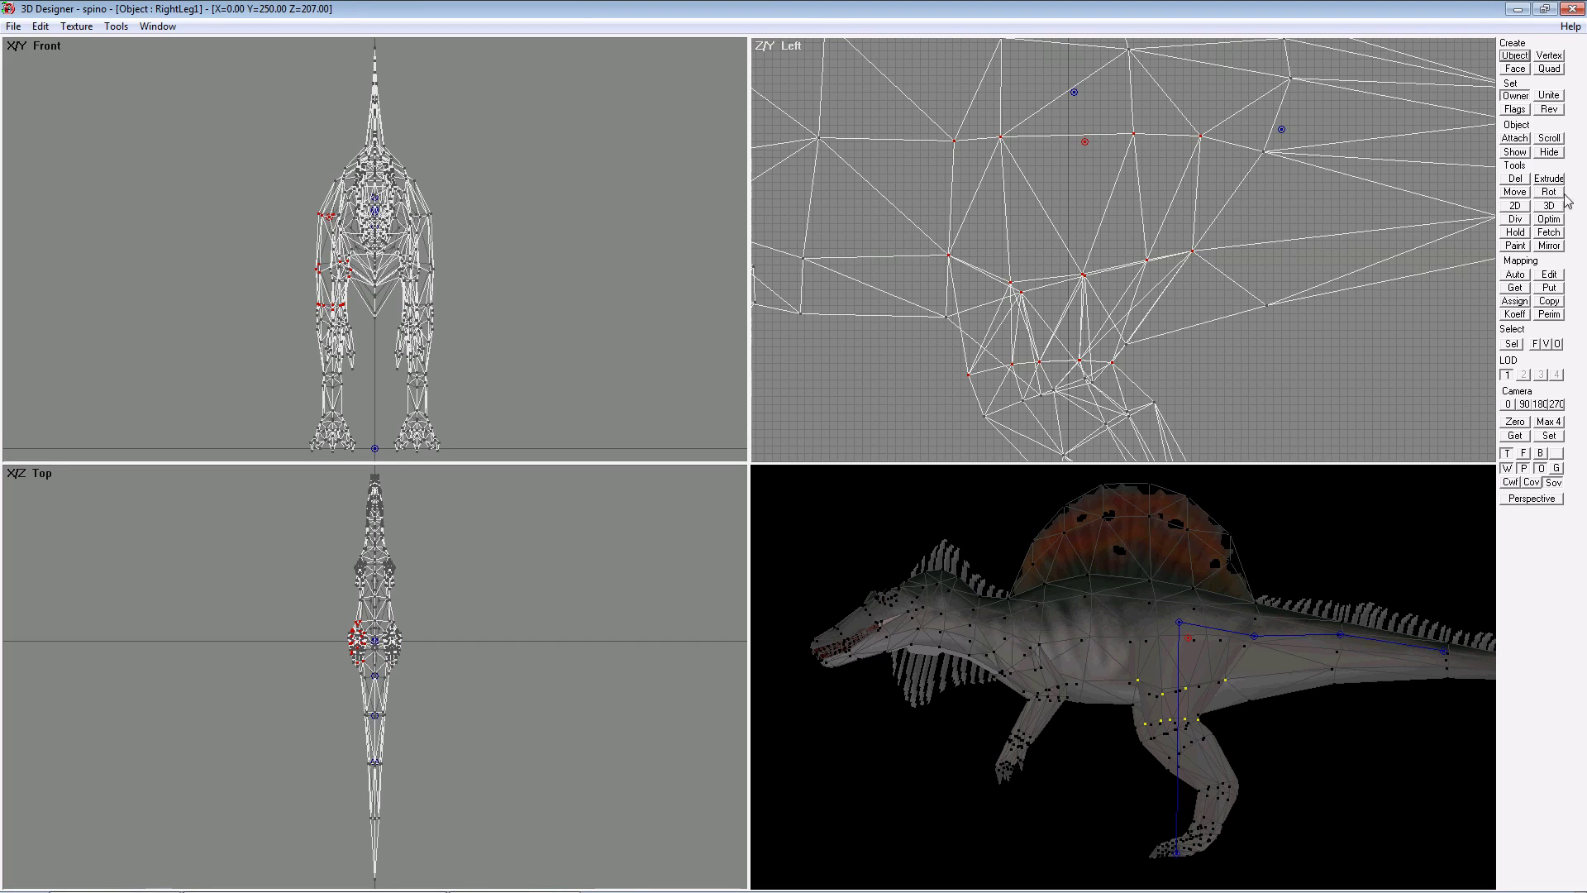
- Try moving the vertices owned by RightLeg1 in the left view, and undo the moves
{"action": "left_click", "coordinate": [1515, 192]}
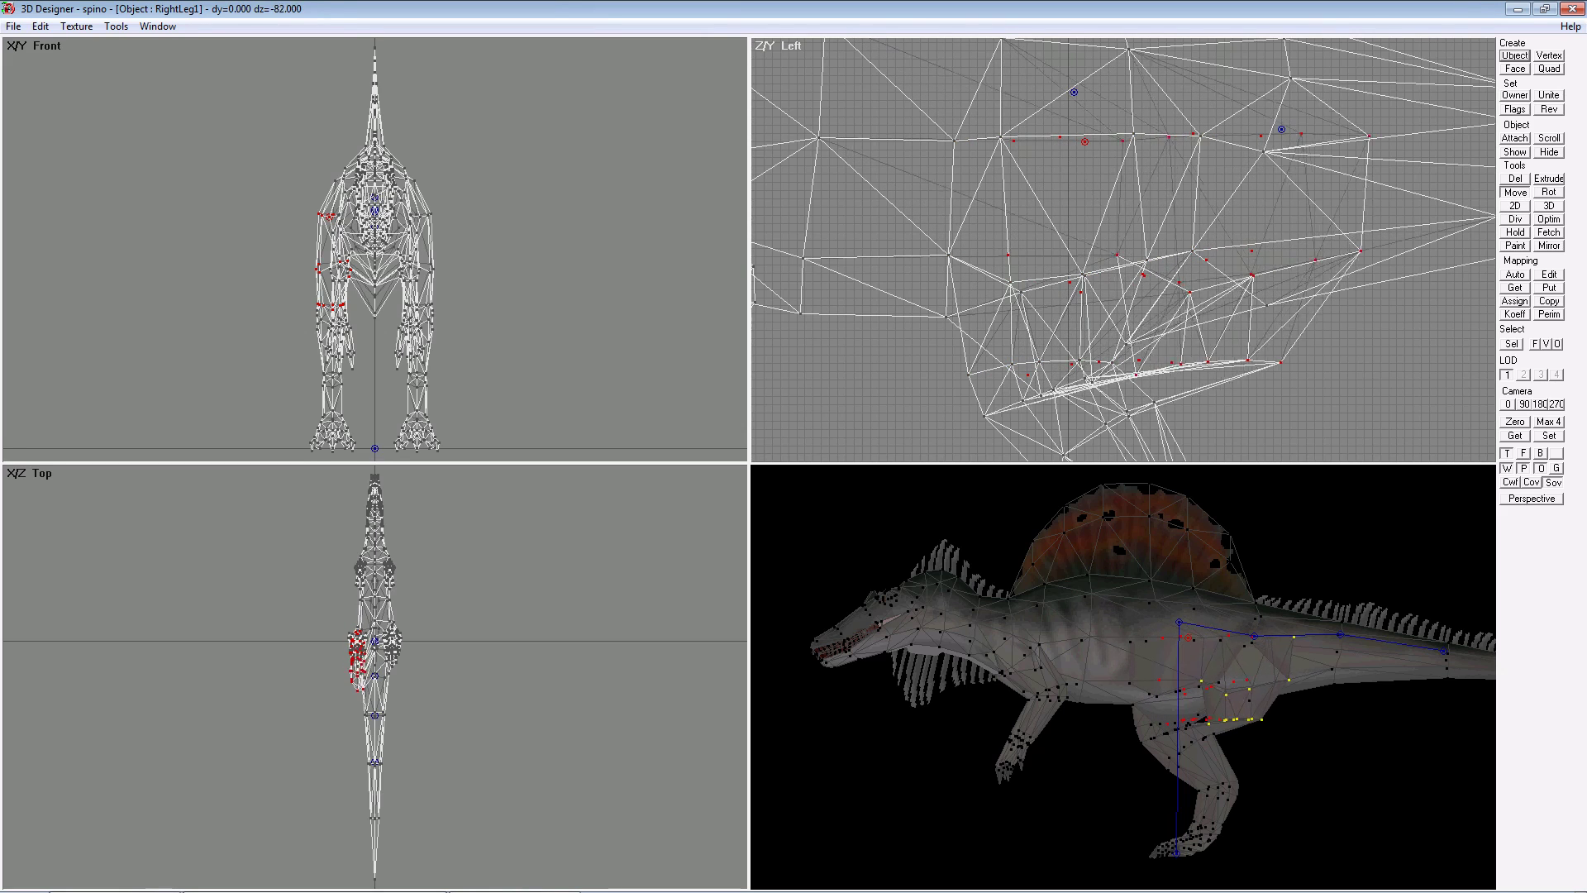
{"action": "left_click_drag", "start_coordinate": [1157, 195], "coordinate": [1133, 195]}
{"action": "key", "text": "ctrl+z"}
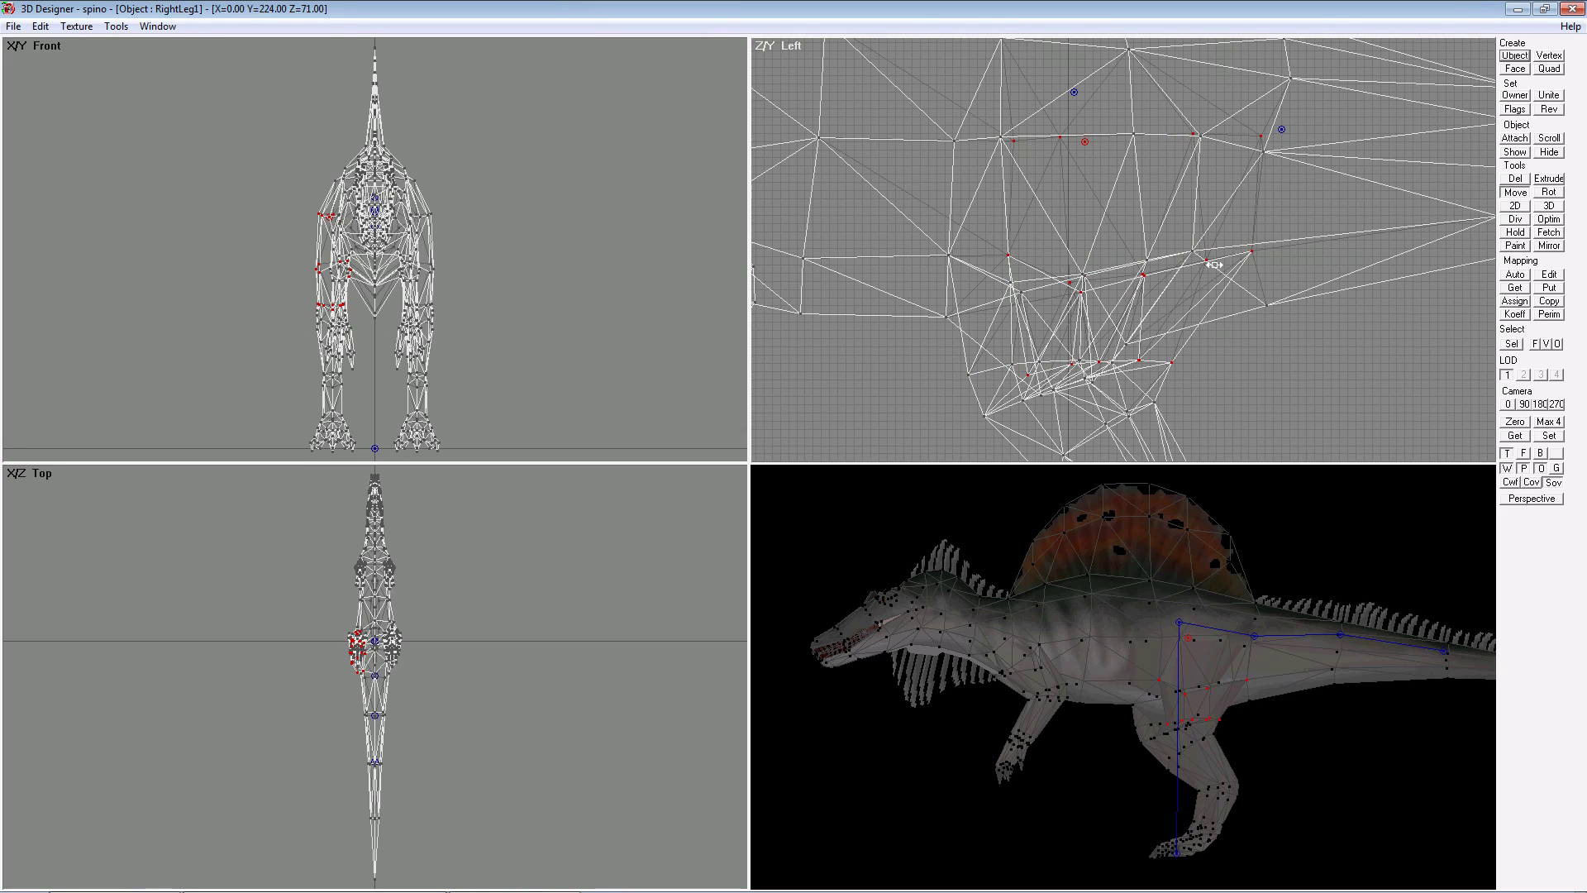
{"action": "key", "text": "ctrl+z"}
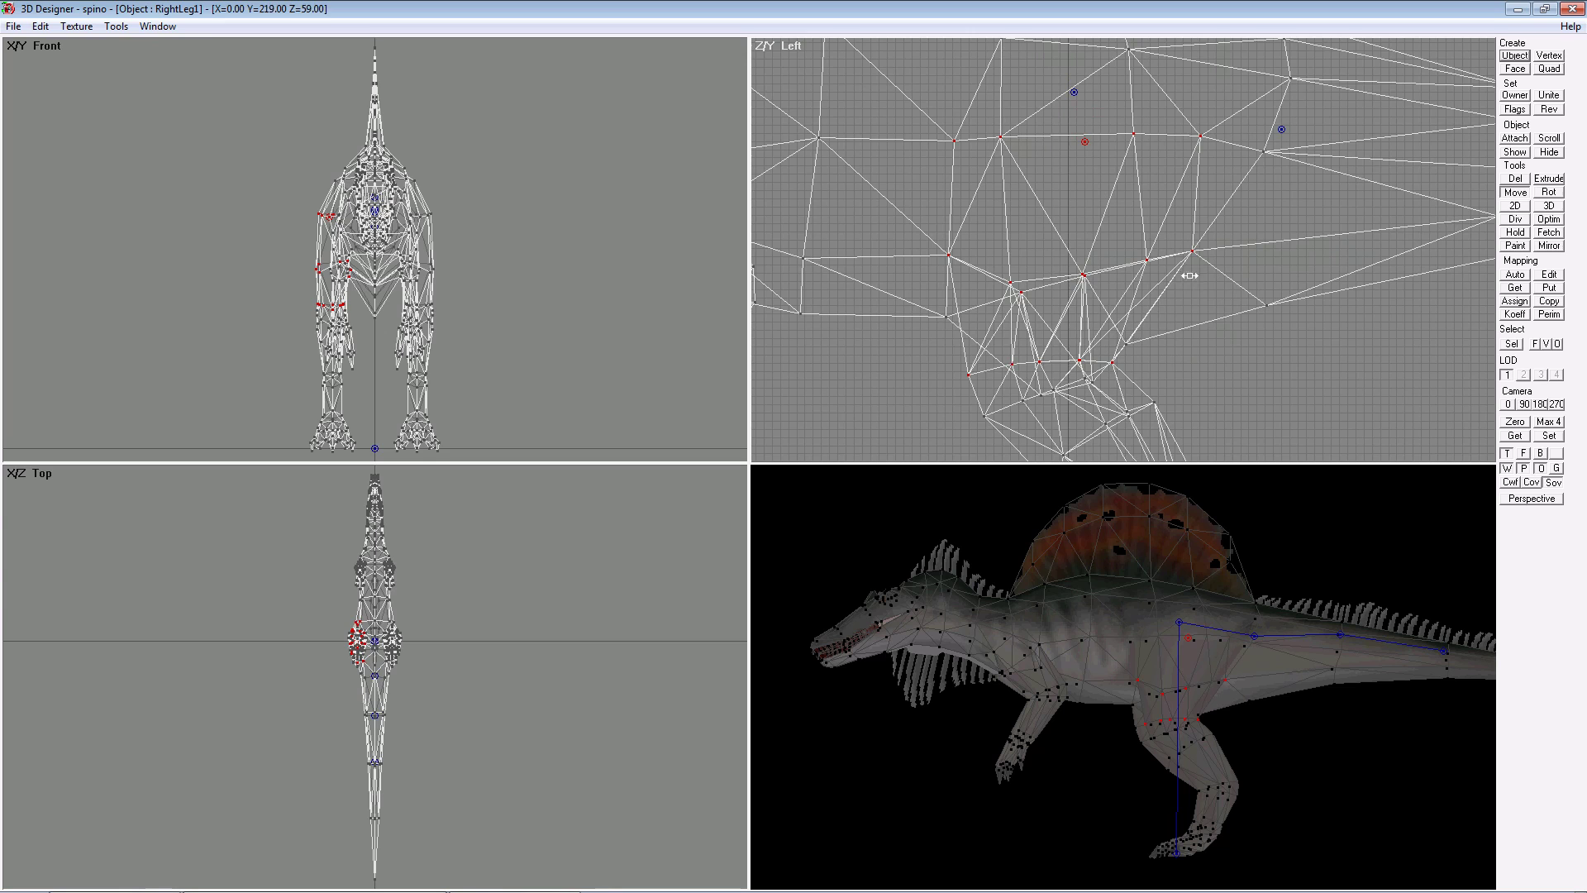
{"action": "left_click_drag", "start_coordinate": [1085, 143], "coordinate": [1245, 143]}
{"action": "key", "text": "ctrl+z"}
- Create an object named RightLeg2 and move it up to the lower end of the thigh in the left view
{"action": "right_click_drag", "start_coordinate": [1220, 373], "coordinate": [1075, 161]}
{"action": "scroll", "coordinate": [1076, 161], "scroll_direction": "down", "scroll_amount": 2}
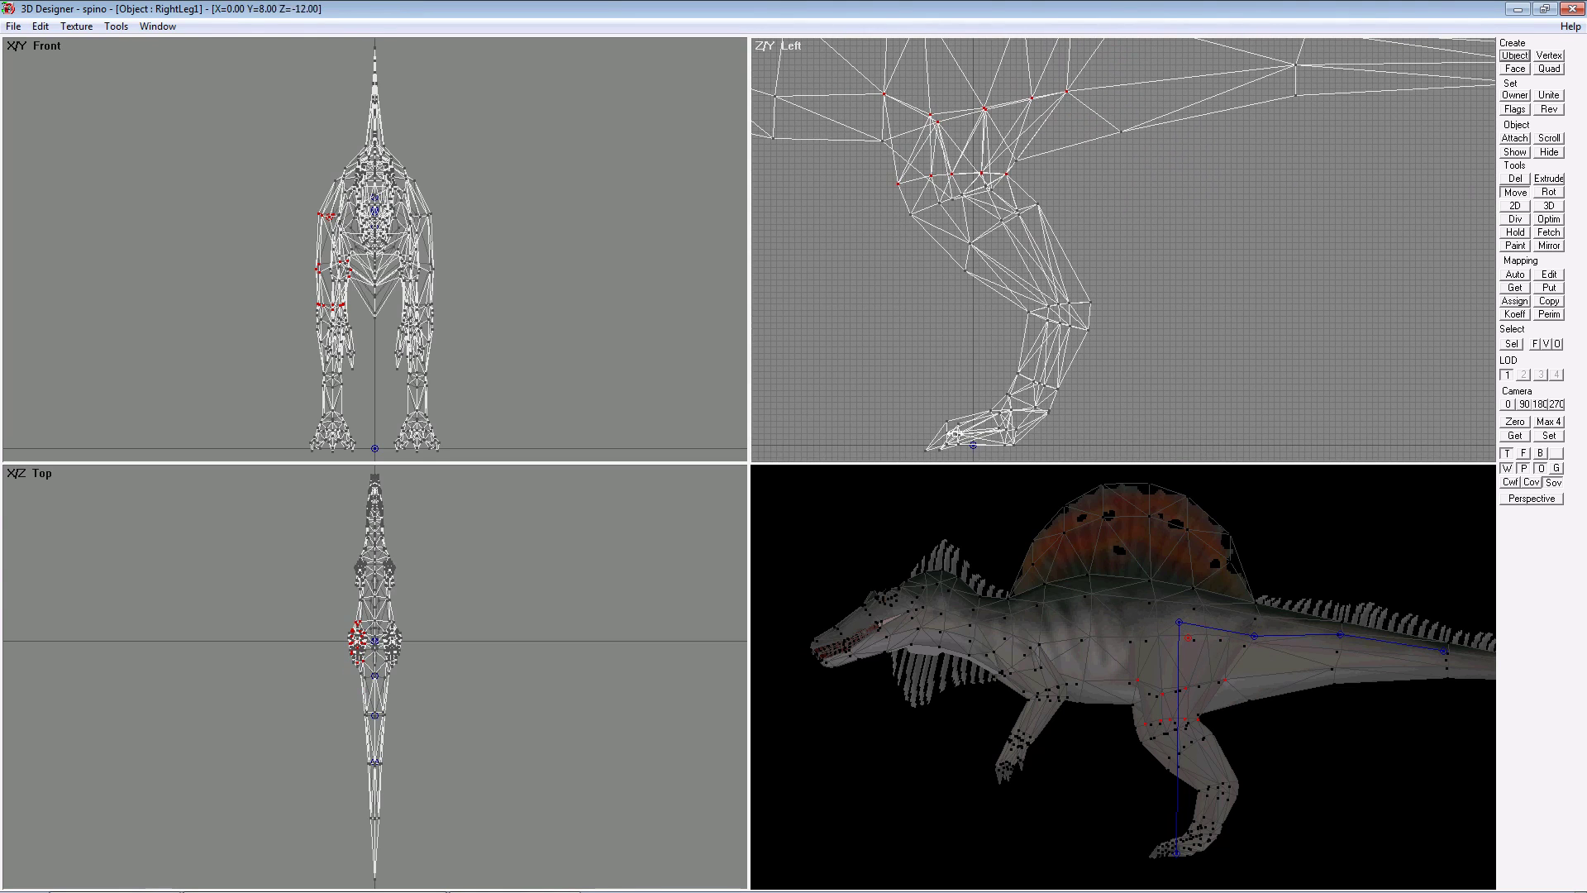
{"action": "left_click", "coordinate": [1516, 56]}
{"action": "type", "text": "R"}
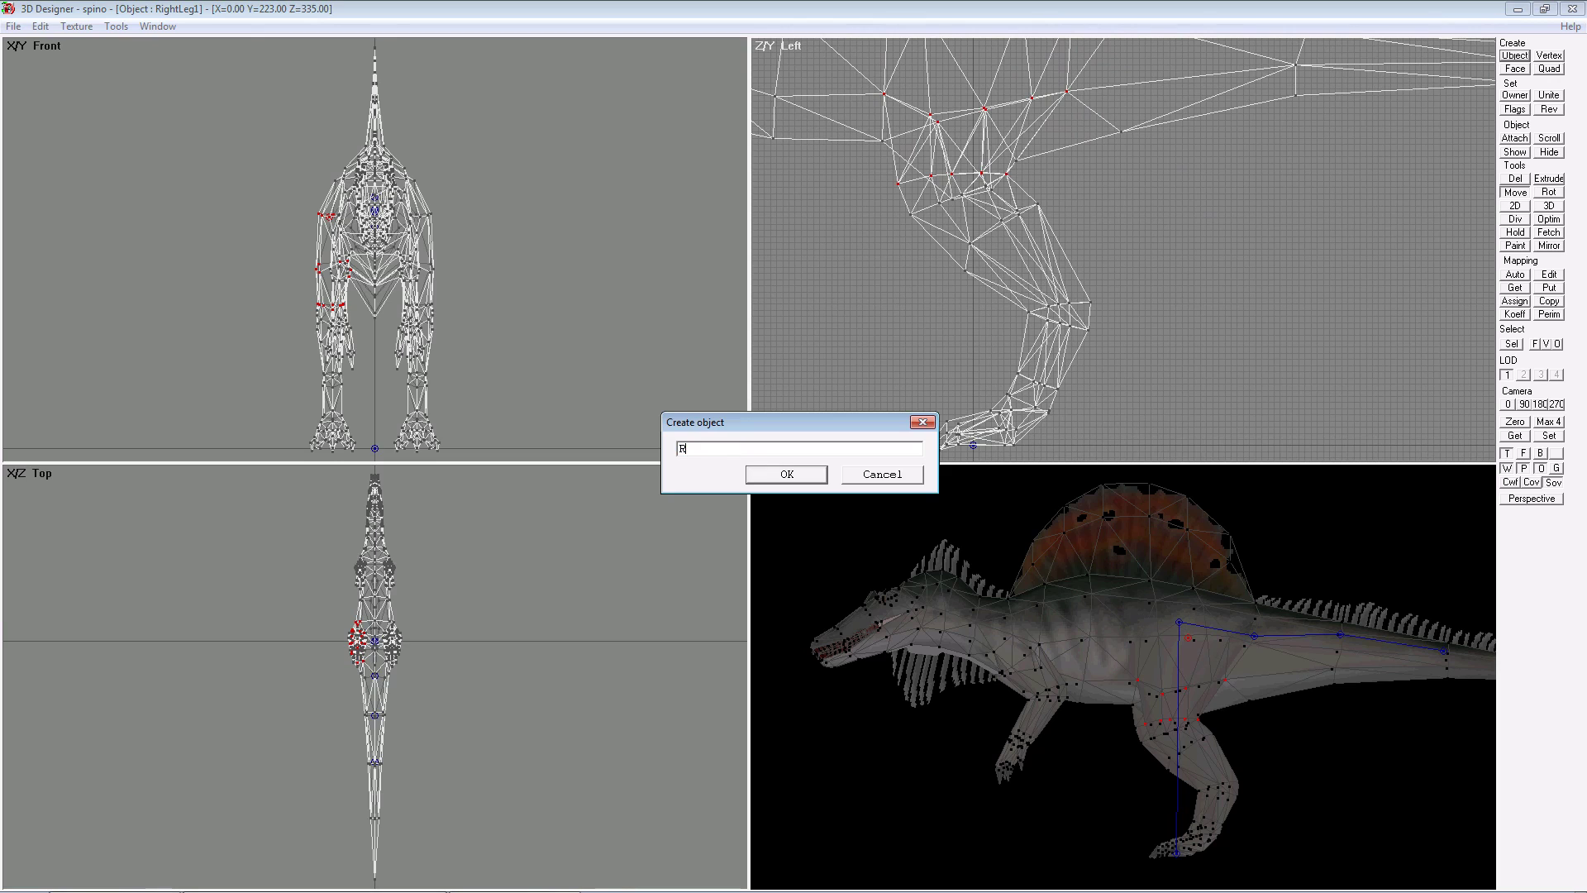
{"action": "type", "text": "ightLeg2"}
{"action": "key", "text": "Return"}
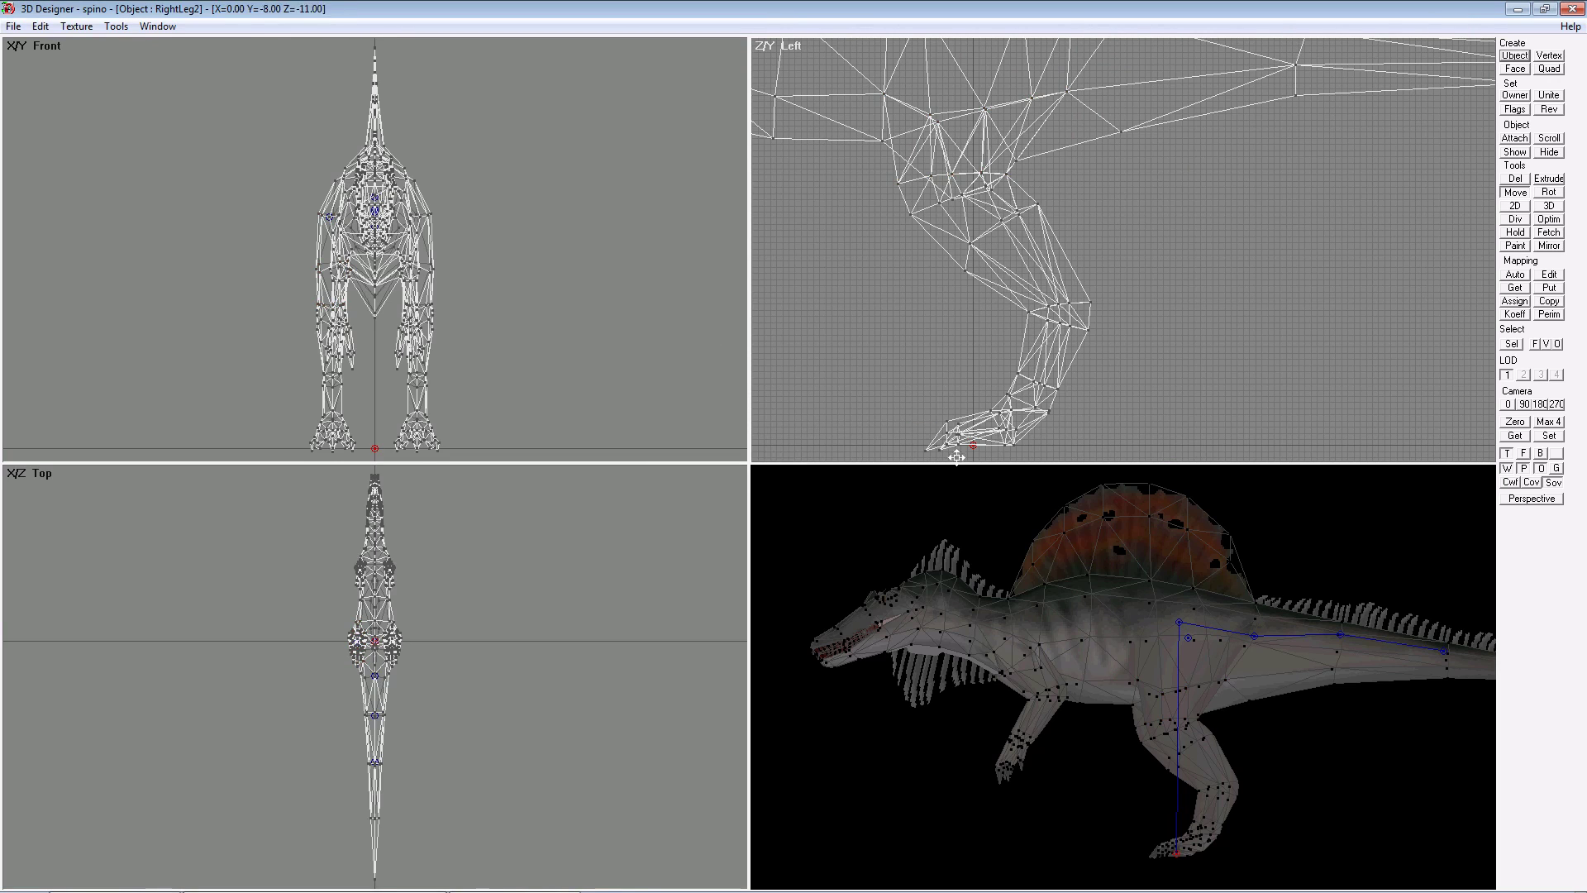
{"action": "left_click_drag", "start_coordinate": [973, 444], "coordinate": [1032, 258]}
{"action": "left_click_drag", "start_coordinate": [1004, 176], "coordinate": [1004, 174]}
- Select only the right leg's vertices from below the thigh down to the rear joint and make RightLeg2 their owner
{"action": "left_click", "coordinate": [1545, 343]}
{"action": "left_click_drag", "start_coordinate": [1137, 183], "coordinate": [970, 246]}
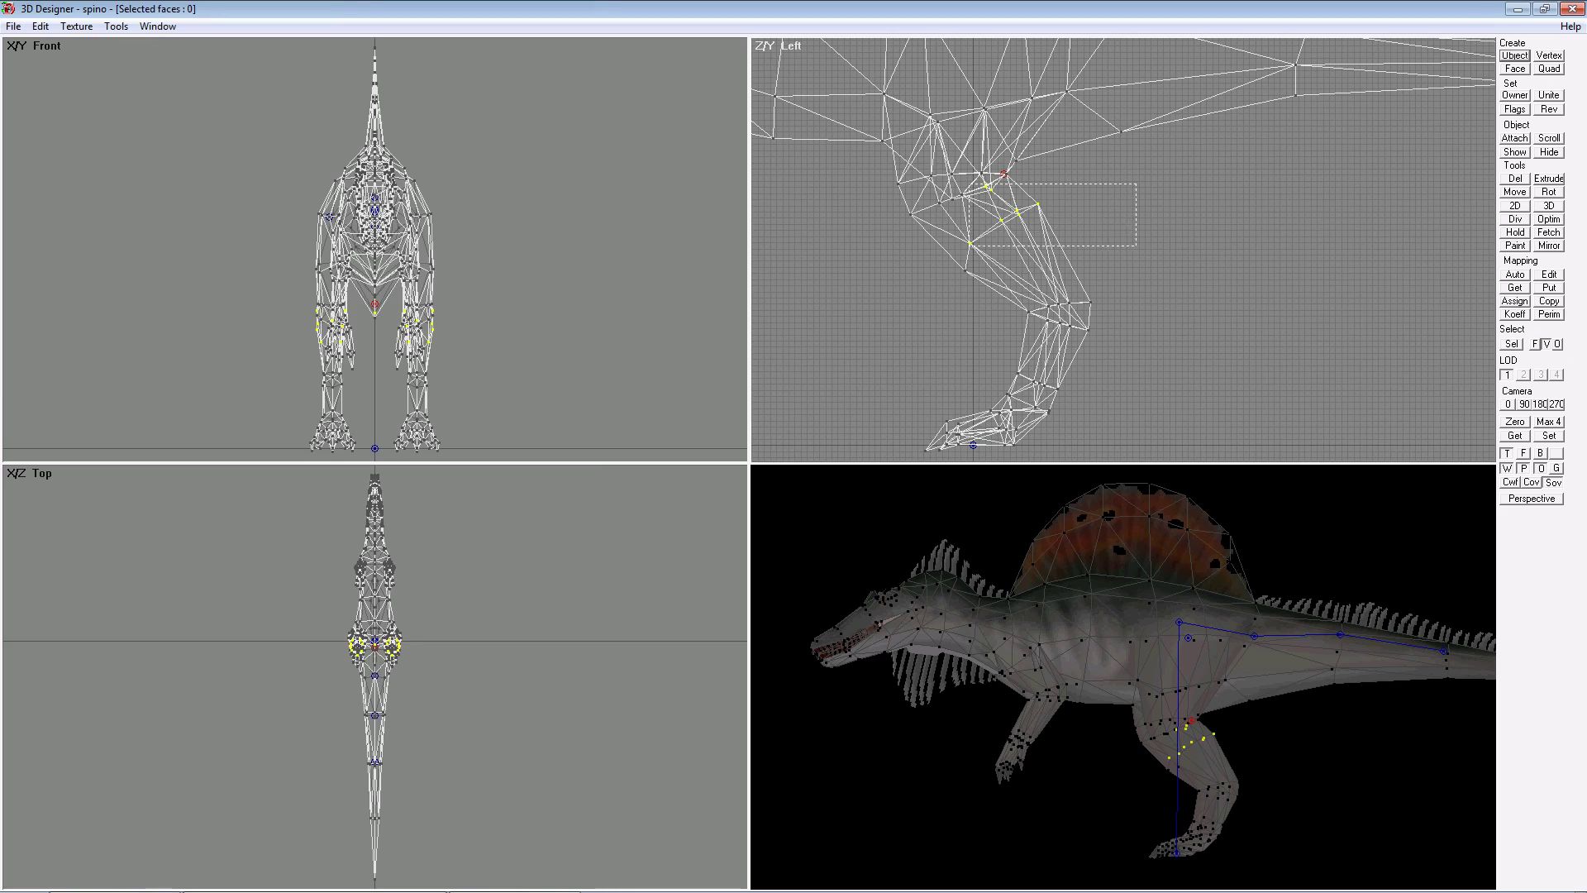
{"action": "left_click_drag", "start_coordinate": [1012, 194], "coordinate": [878, 303]}
{"action": "left_click_drag", "start_coordinate": [1265, 273], "coordinate": [979, 317]}
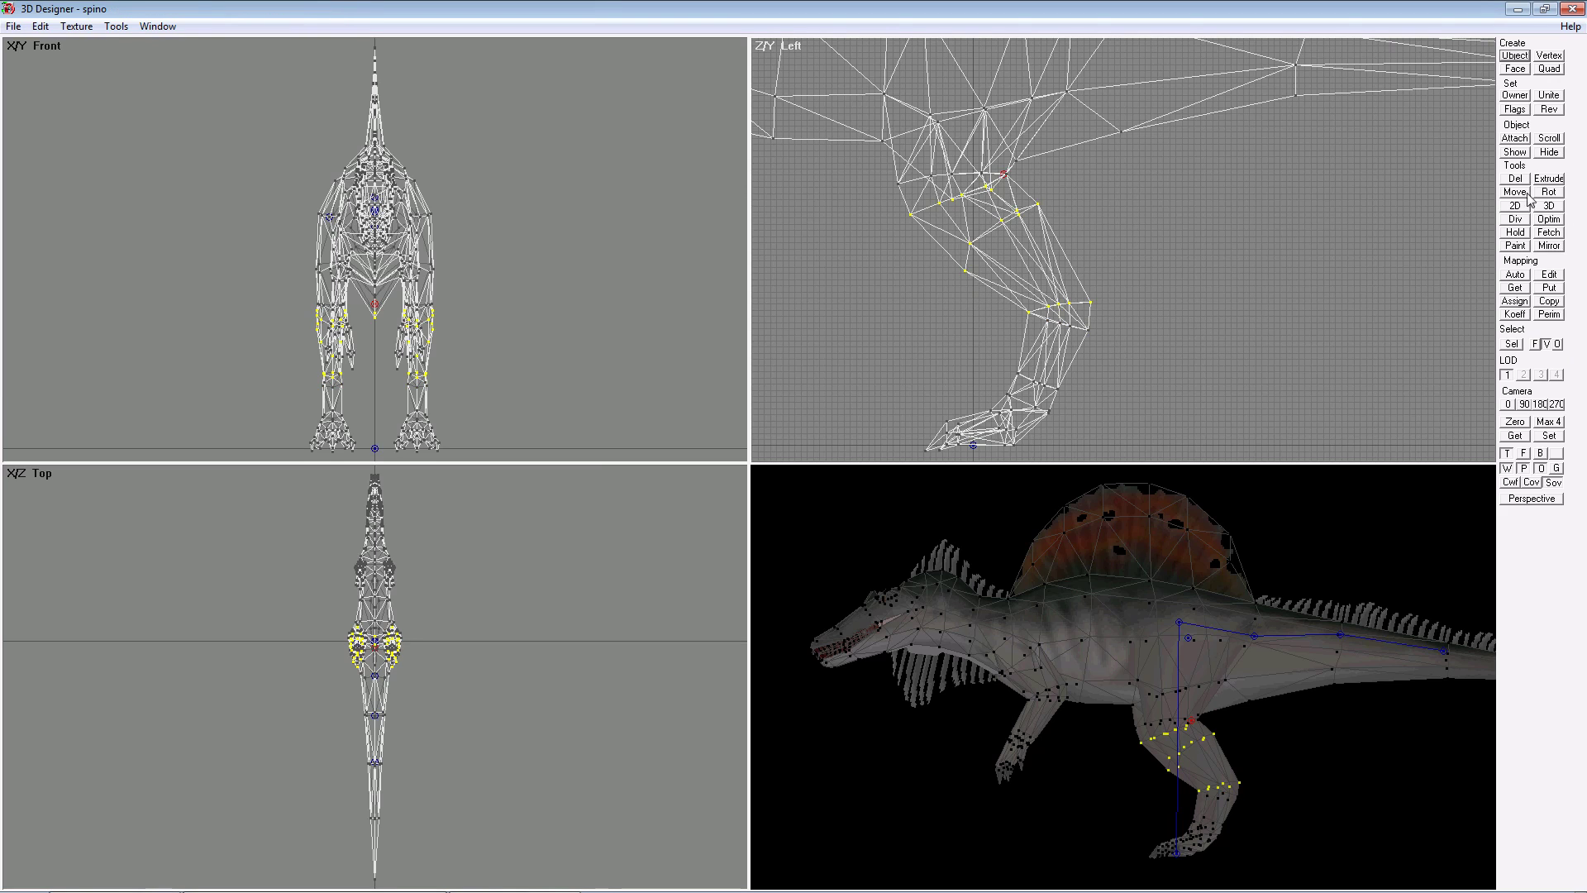
{"action": "left_click", "coordinate": [1515, 95]}
{"action": "left_click", "coordinate": [1546, 344]}
{"action": "left_click", "coordinate": [531, 276]}
{"action": "left_click_drag", "start_coordinate": [523, 290], "coordinate": [359, 404]}
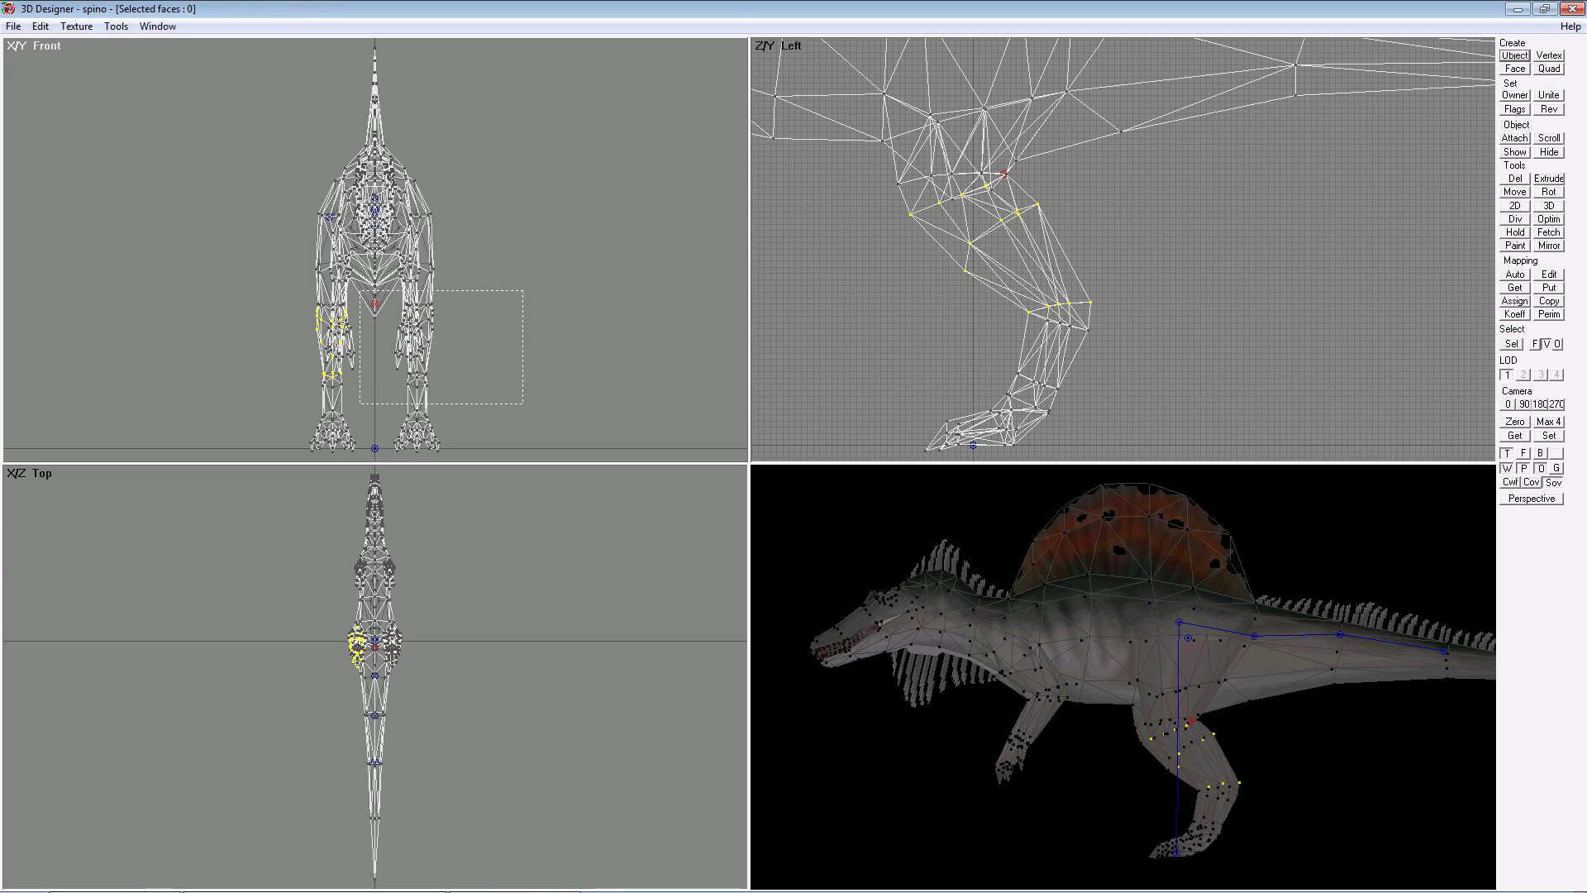
{"action": "left_click", "coordinate": [1515, 95]}
{"action": "left_click", "coordinate": [1003, 174]}
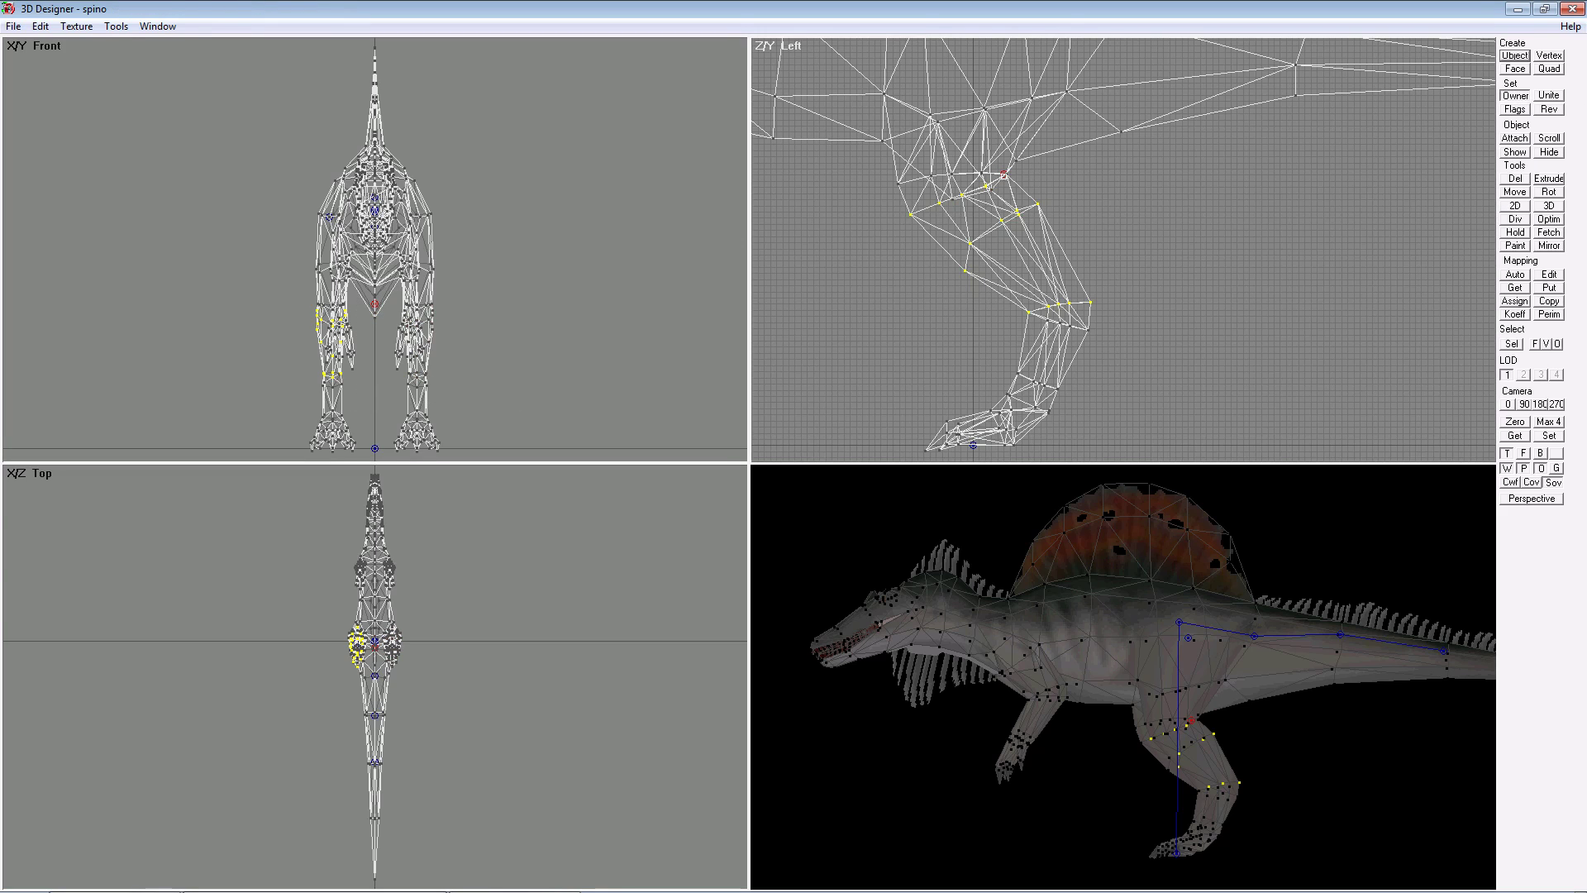
{"action": "left_click", "coordinate": [1515, 192]}
{"action": "key", "text": "ctrl+z"}
- Select the RightLeg2 object and move it sideways in the front view onto the right leg
{"action": "left_click", "coordinate": [1557, 345]}
{"action": "left_click", "coordinate": [382, 297]}
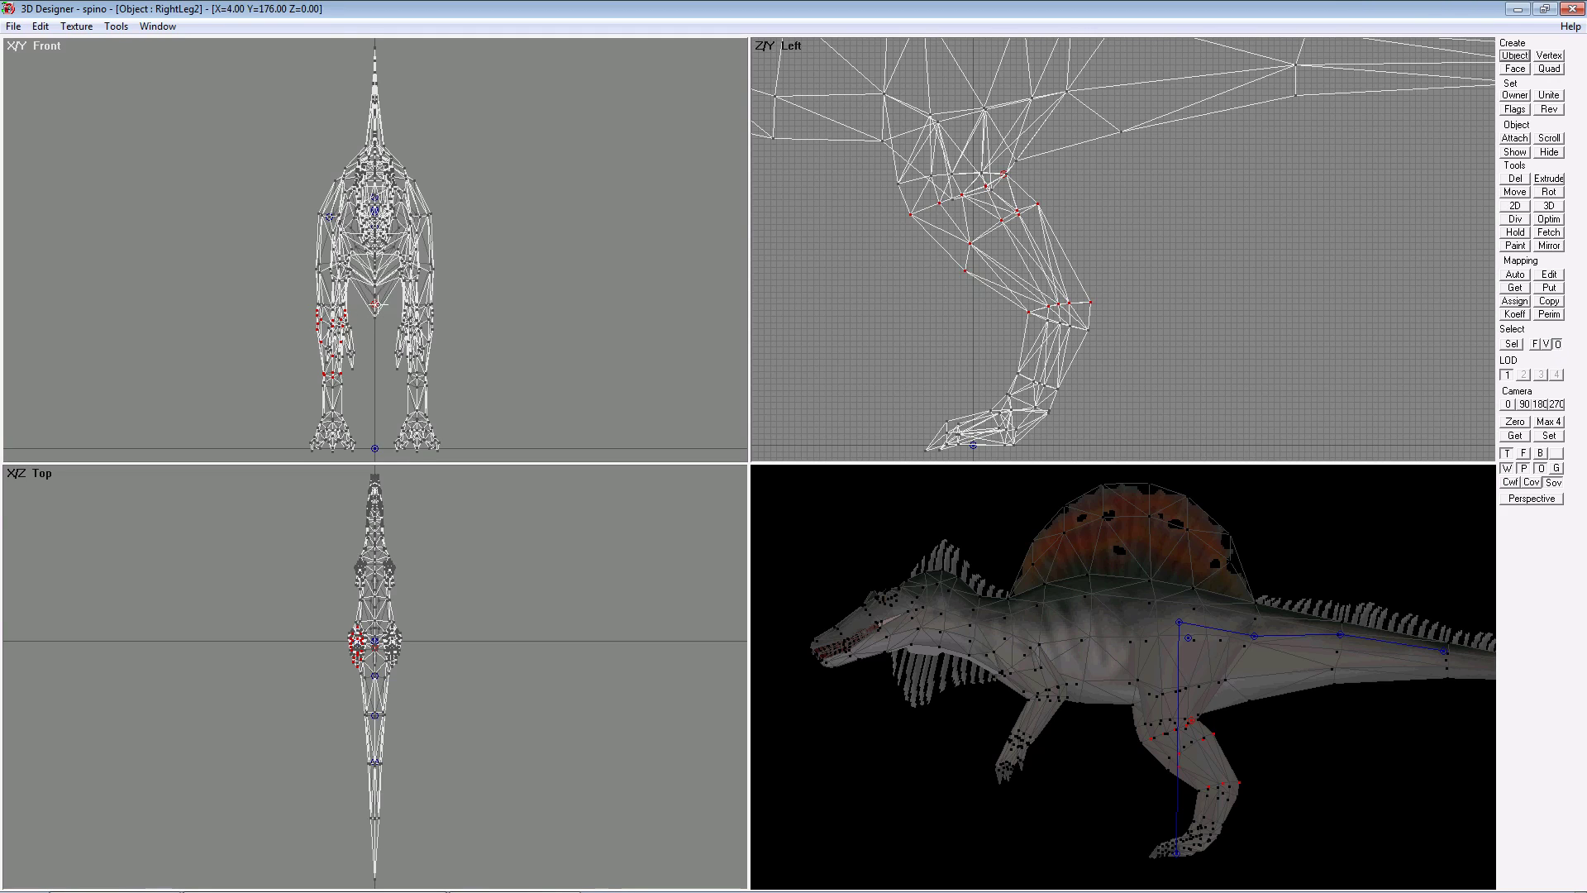
{"action": "left_click", "coordinate": [377, 303]}
{"action": "left_click", "coordinate": [377, 303]}
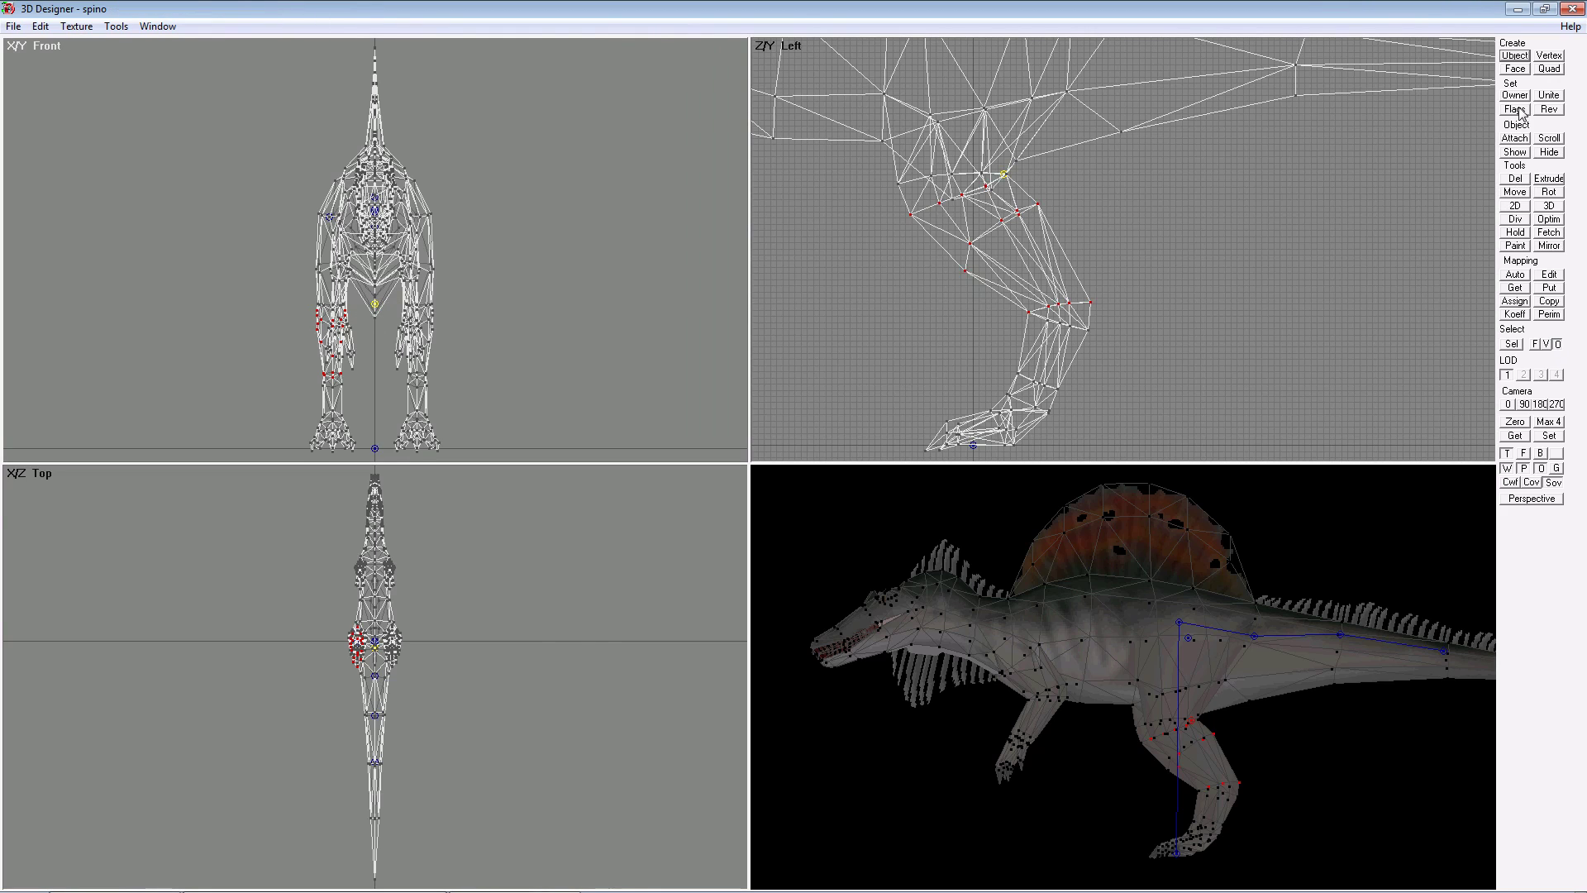
{"action": "left_click", "coordinate": [1515, 192]}
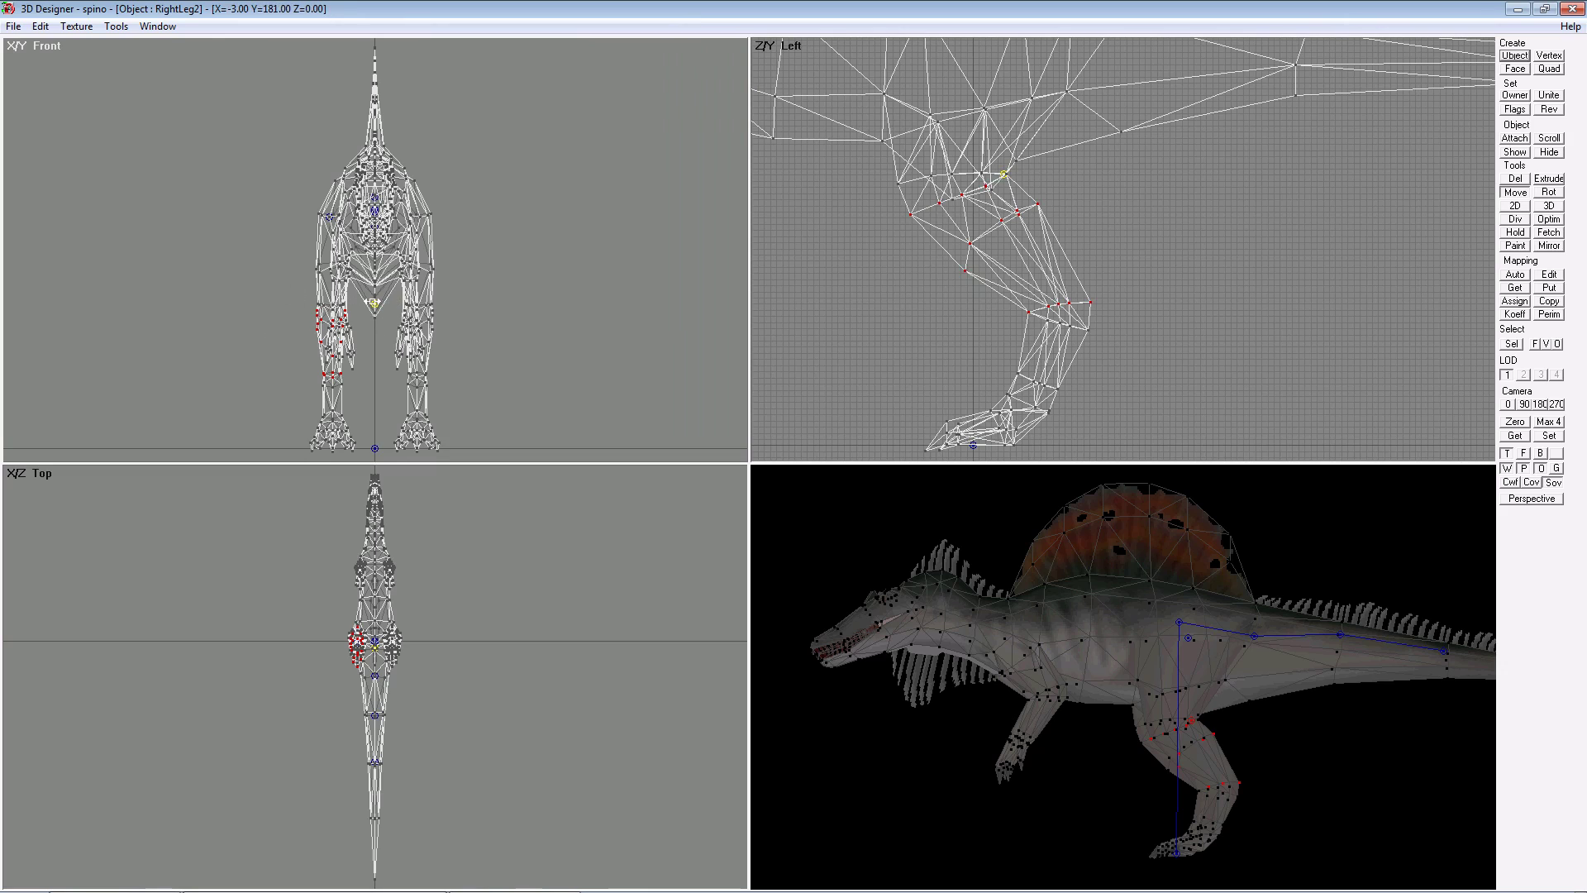
{"action": "left_click_drag", "start_coordinate": [371, 302], "coordinate": [370, 302]}
{"action": "left_click_drag", "start_coordinate": [329, 303], "coordinate": [280, 291]}
{"action": "key", "text": "ctrl+z"}
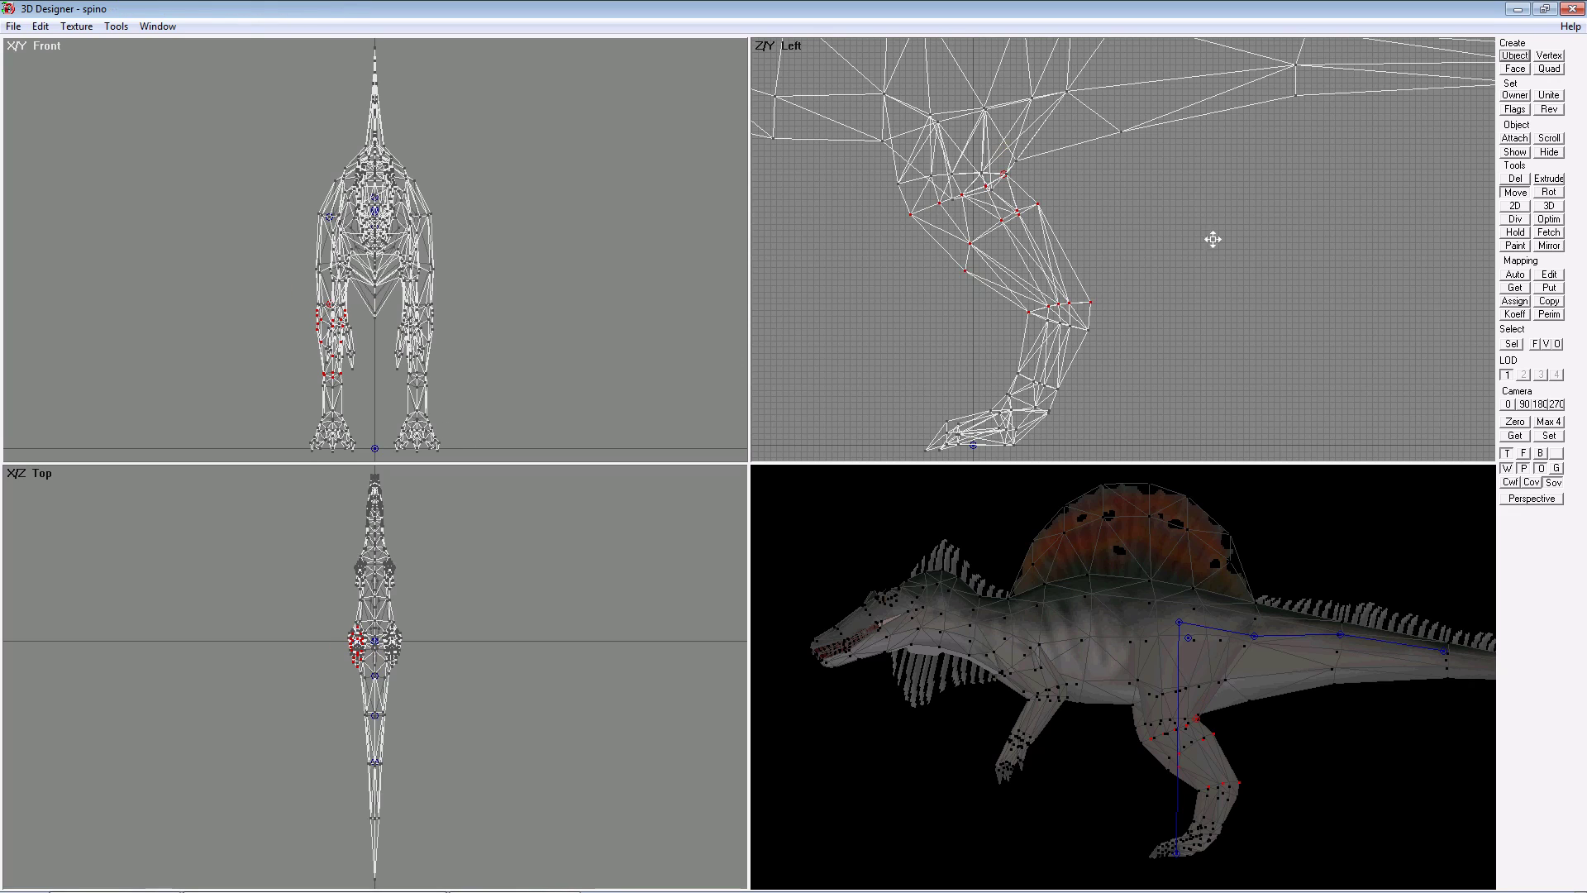
- Create an object named RightLeg3 and move it up to the rear joint of the lower leg in the left view
{"action": "left_click", "coordinate": [1515, 56]}
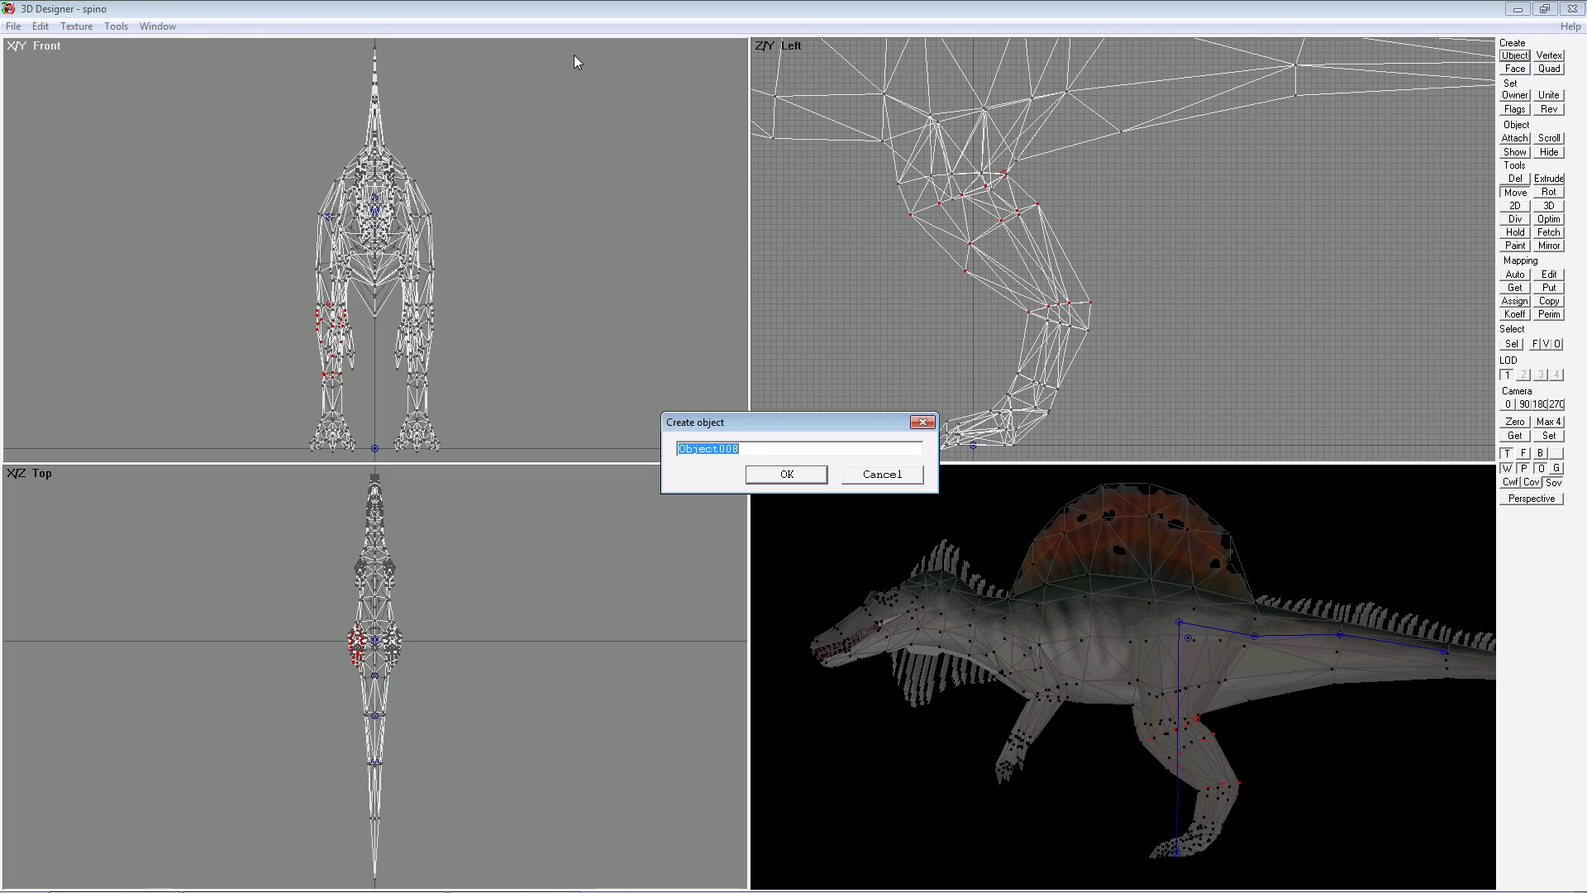
{"action": "type", "text": "RightLeg"}
{"action": "left_click", "coordinate": [785, 474]}
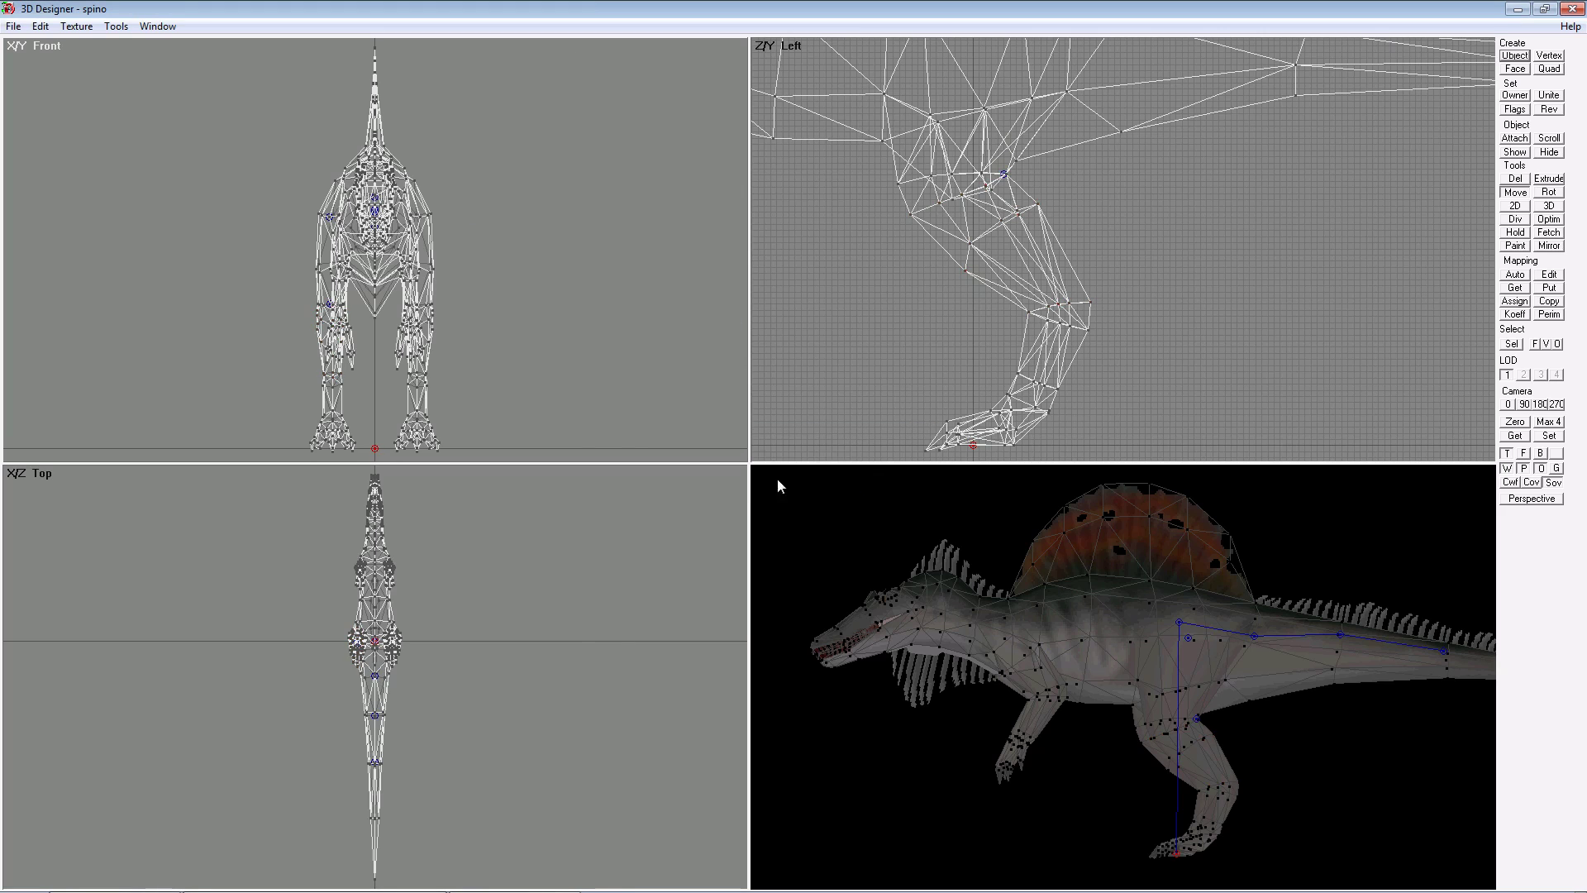
{"action": "left_click", "coordinate": [974, 446]}
{"action": "left_click_drag", "start_coordinate": [966, 454], "coordinate": [1020, 385]}
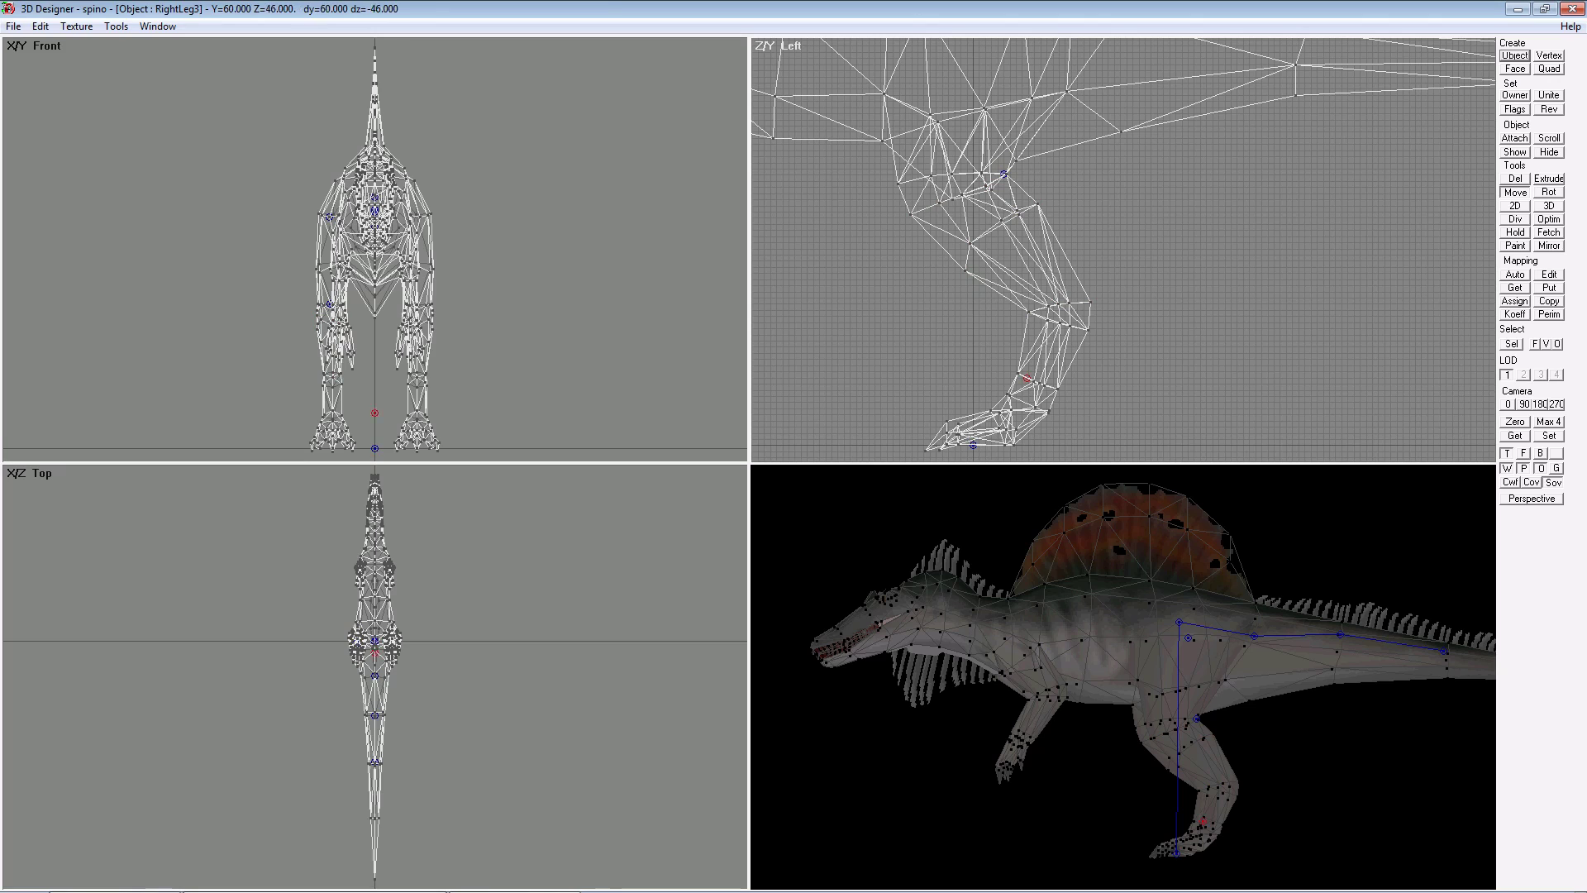
{"action": "left_click_drag", "start_coordinate": [1020, 316], "coordinate": [1030, 314]}
- Select only the right leg's vertices from below the rear joint down to the toes and make RightLeg3 their owner
{"action": "left_click", "coordinate": [1545, 344]}
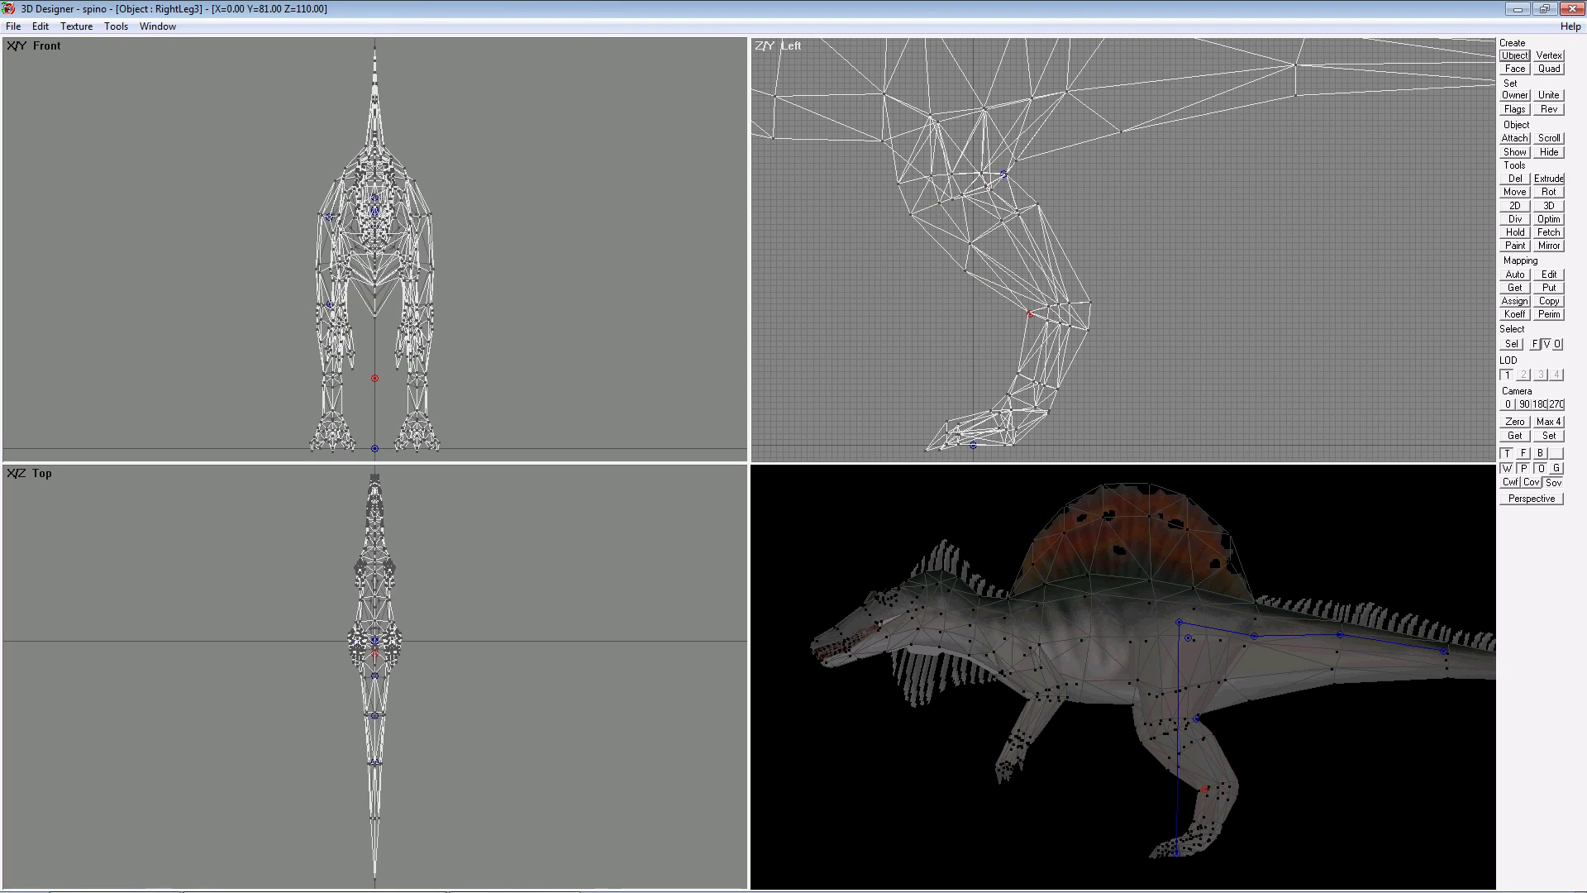
{"action": "left_click_drag", "start_coordinate": [1143, 321], "coordinate": [1040, 379]}
{"action": "left_click_drag", "start_coordinate": [1146, 345], "coordinate": [828, 461]}
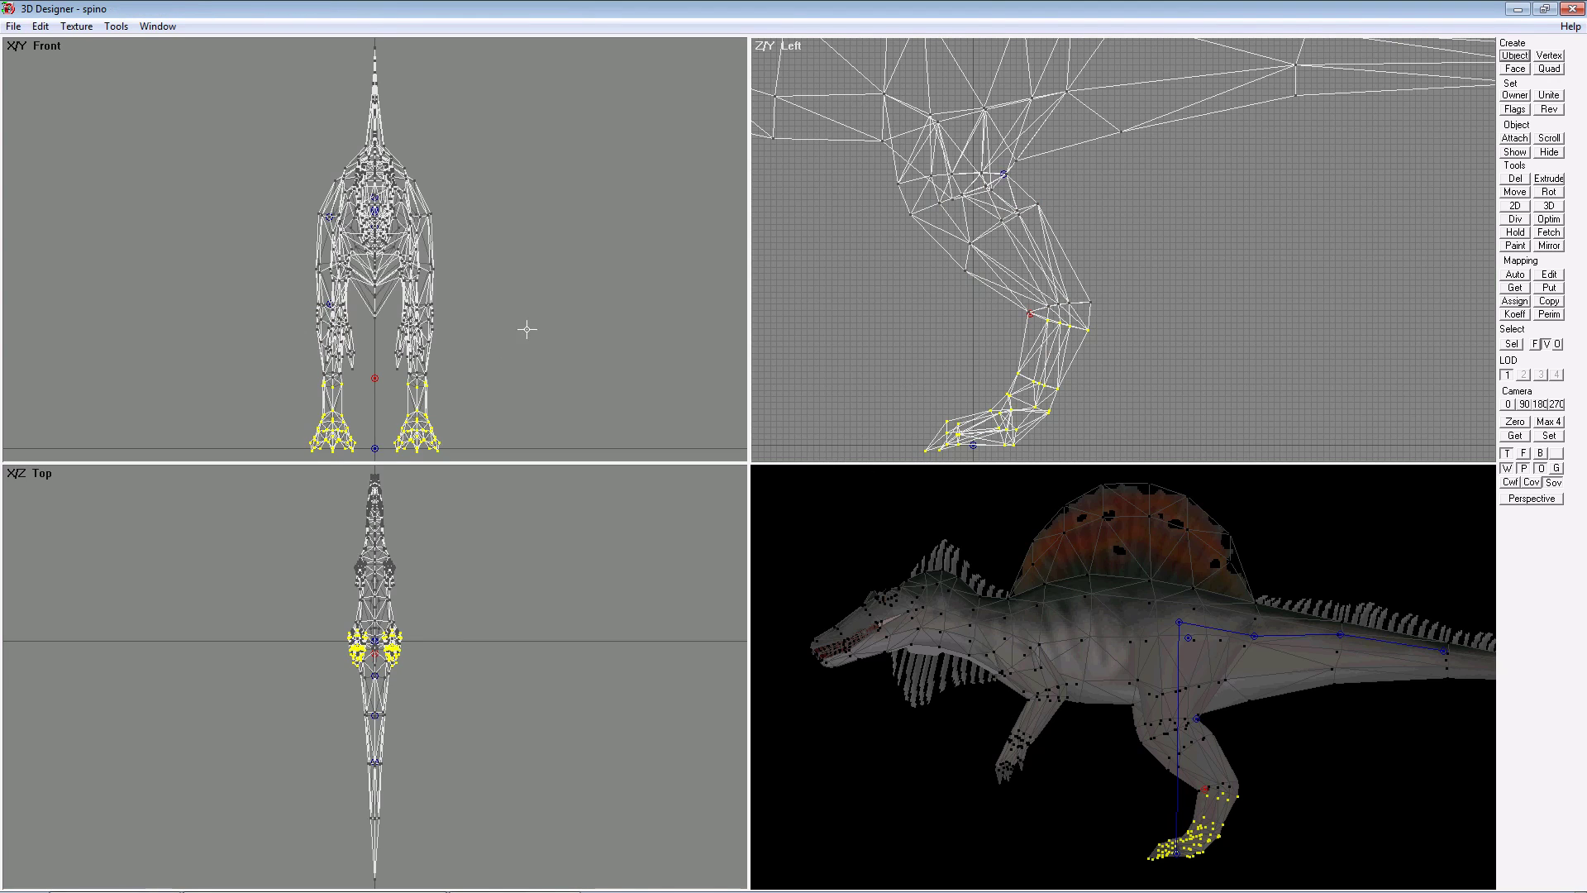
{"action": "left_click_drag", "start_coordinate": [523, 342], "coordinate": [372, 461]}
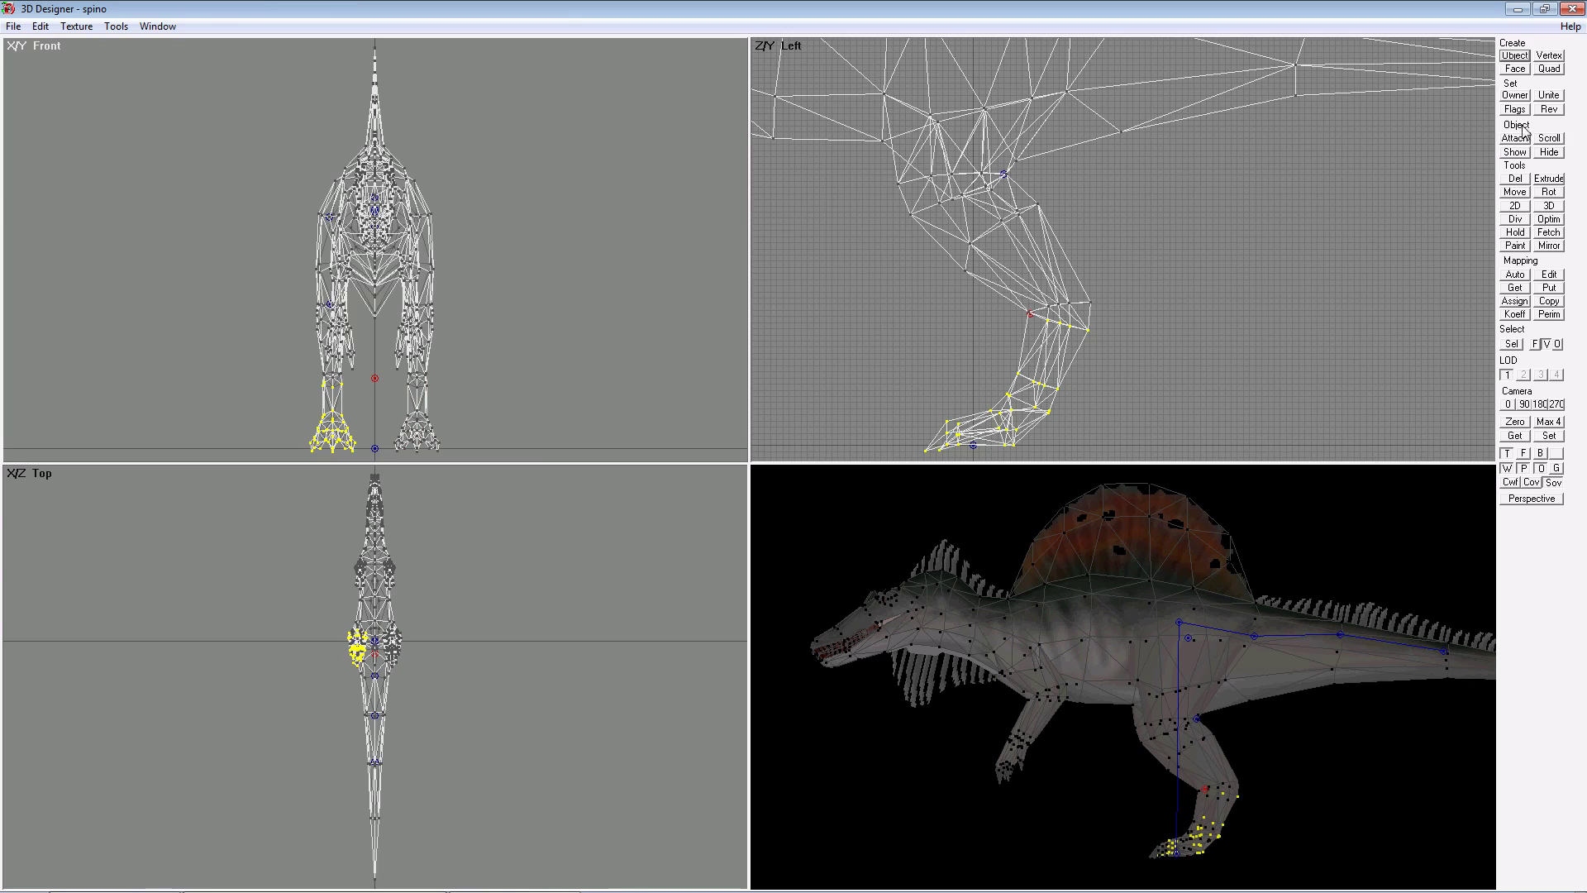
{"action": "left_click", "coordinate": [1518, 95]}
{"action": "left_click", "coordinate": [1031, 314]}
{"action": "left_click", "coordinate": [1029, 314]}
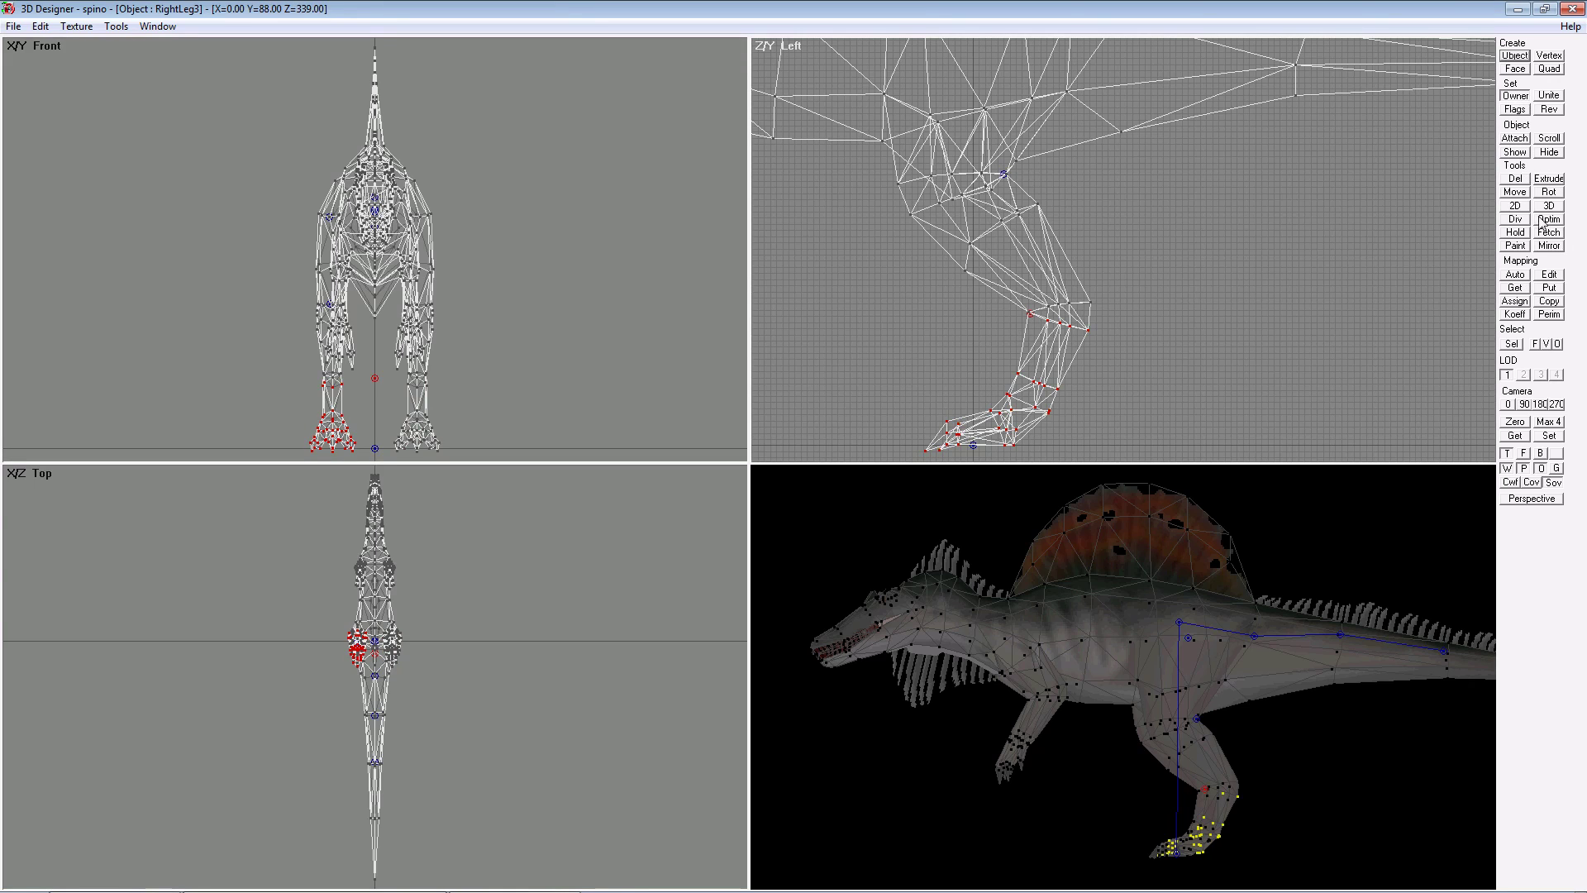
- Try moving the vertices owned by RightLeg3 in the left view, and undo the move
{"action": "left_click", "coordinate": [1506, 194]}
{"action": "left_click_drag", "start_coordinate": [874, 376], "coordinate": [806, 336]}
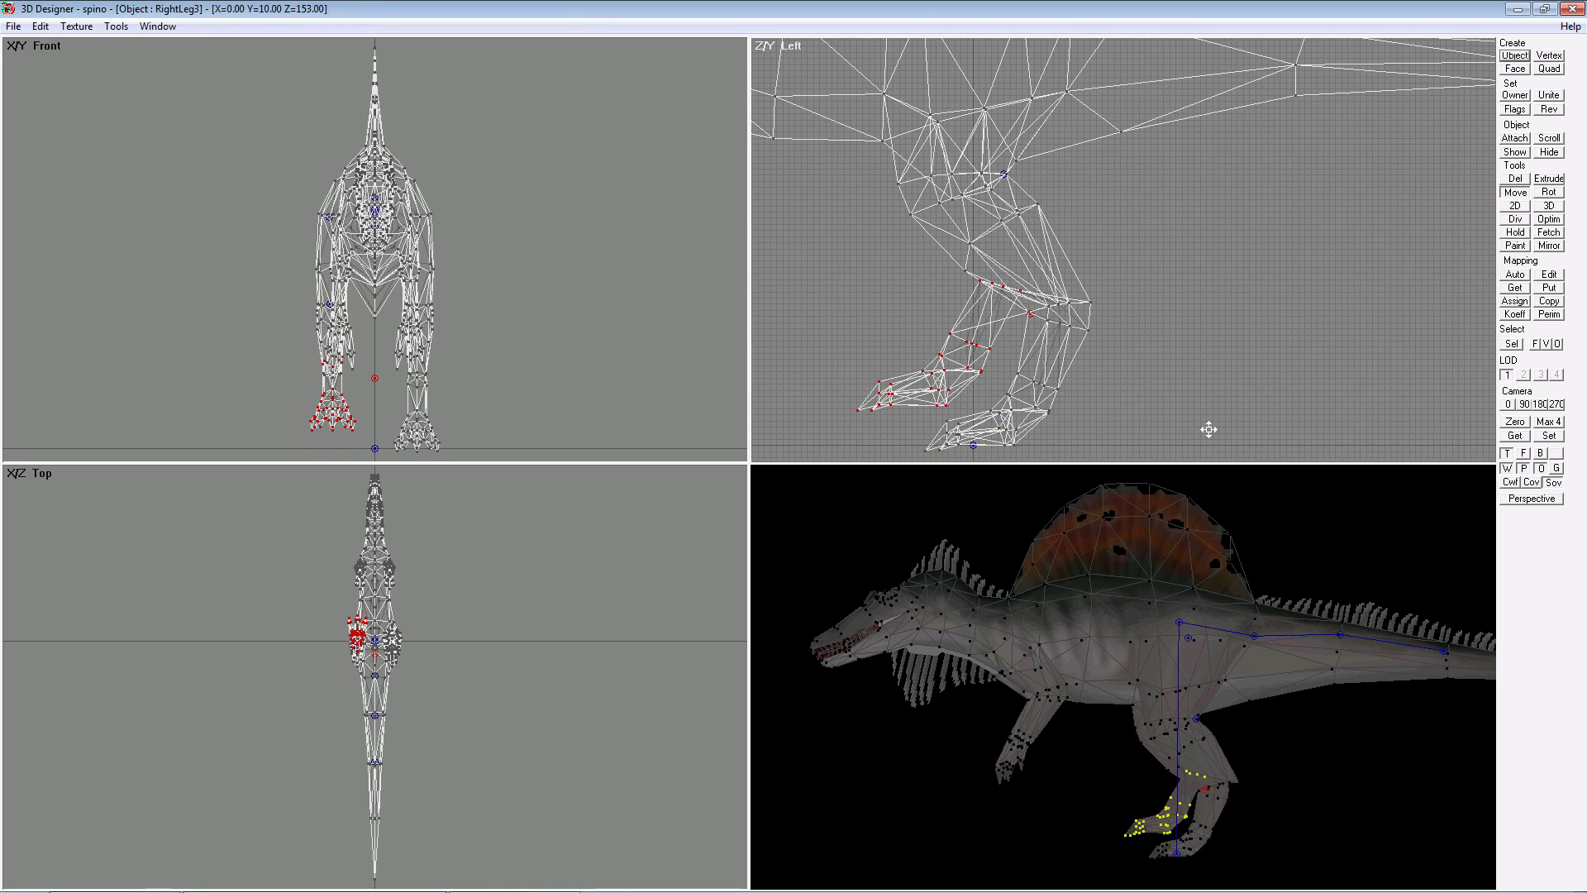
{"action": "key", "text": "ctrl+z"}
- Select the RightLeg3 object and move it sideways in the front view onto the lower right leg
{"action": "left_click", "coordinate": [1557, 343]}
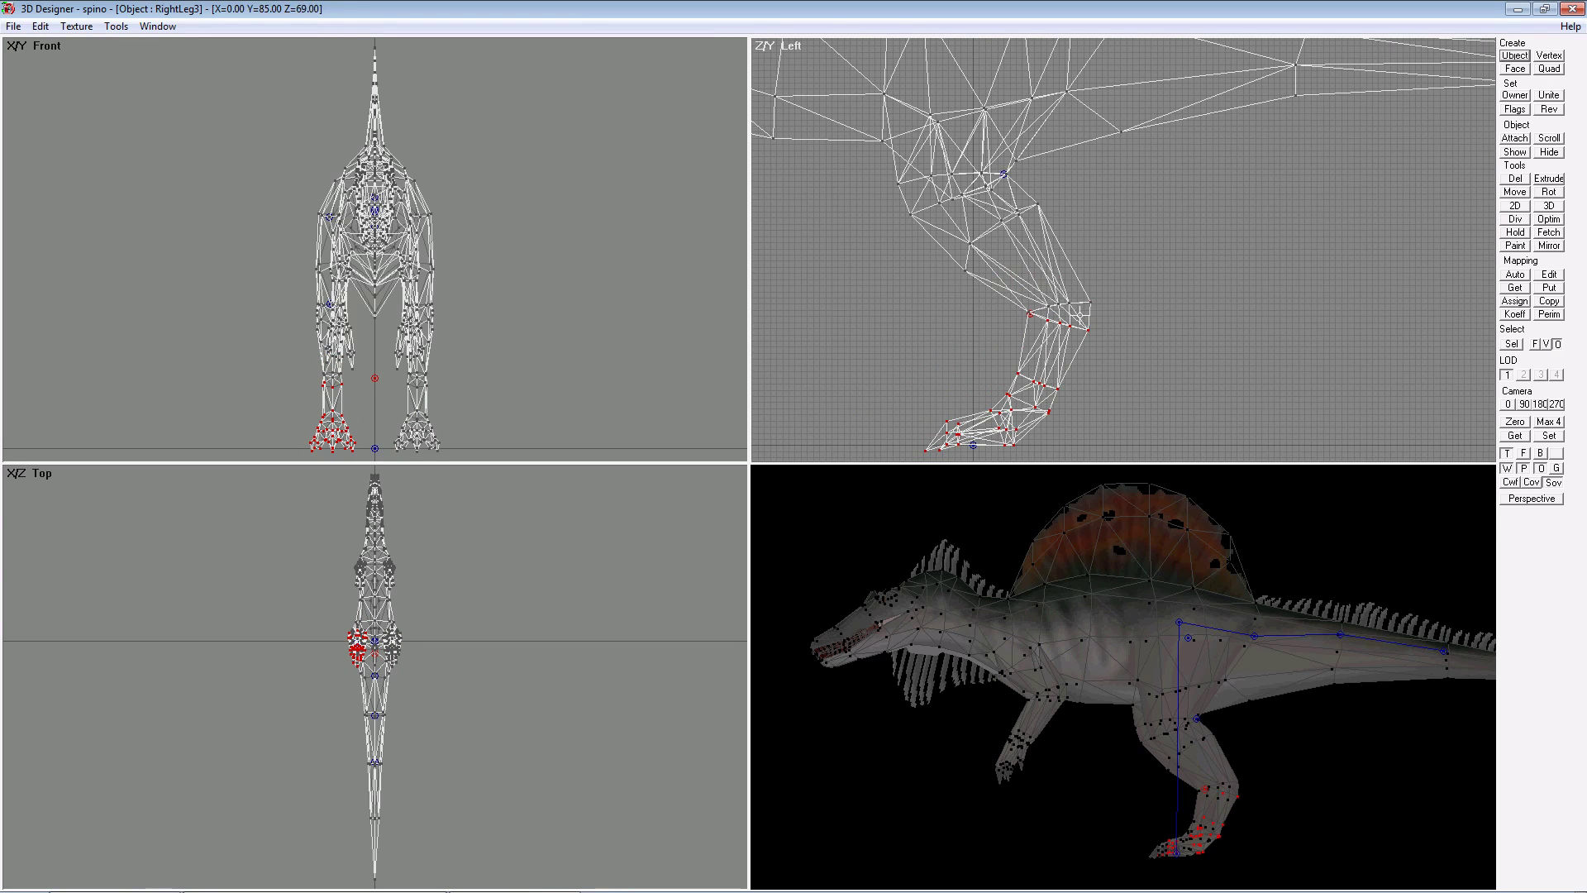
{"action": "left_click_drag", "start_coordinate": [1081, 311], "coordinate": [943, 351]}
{"action": "left_click", "coordinate": [1514, 195]}
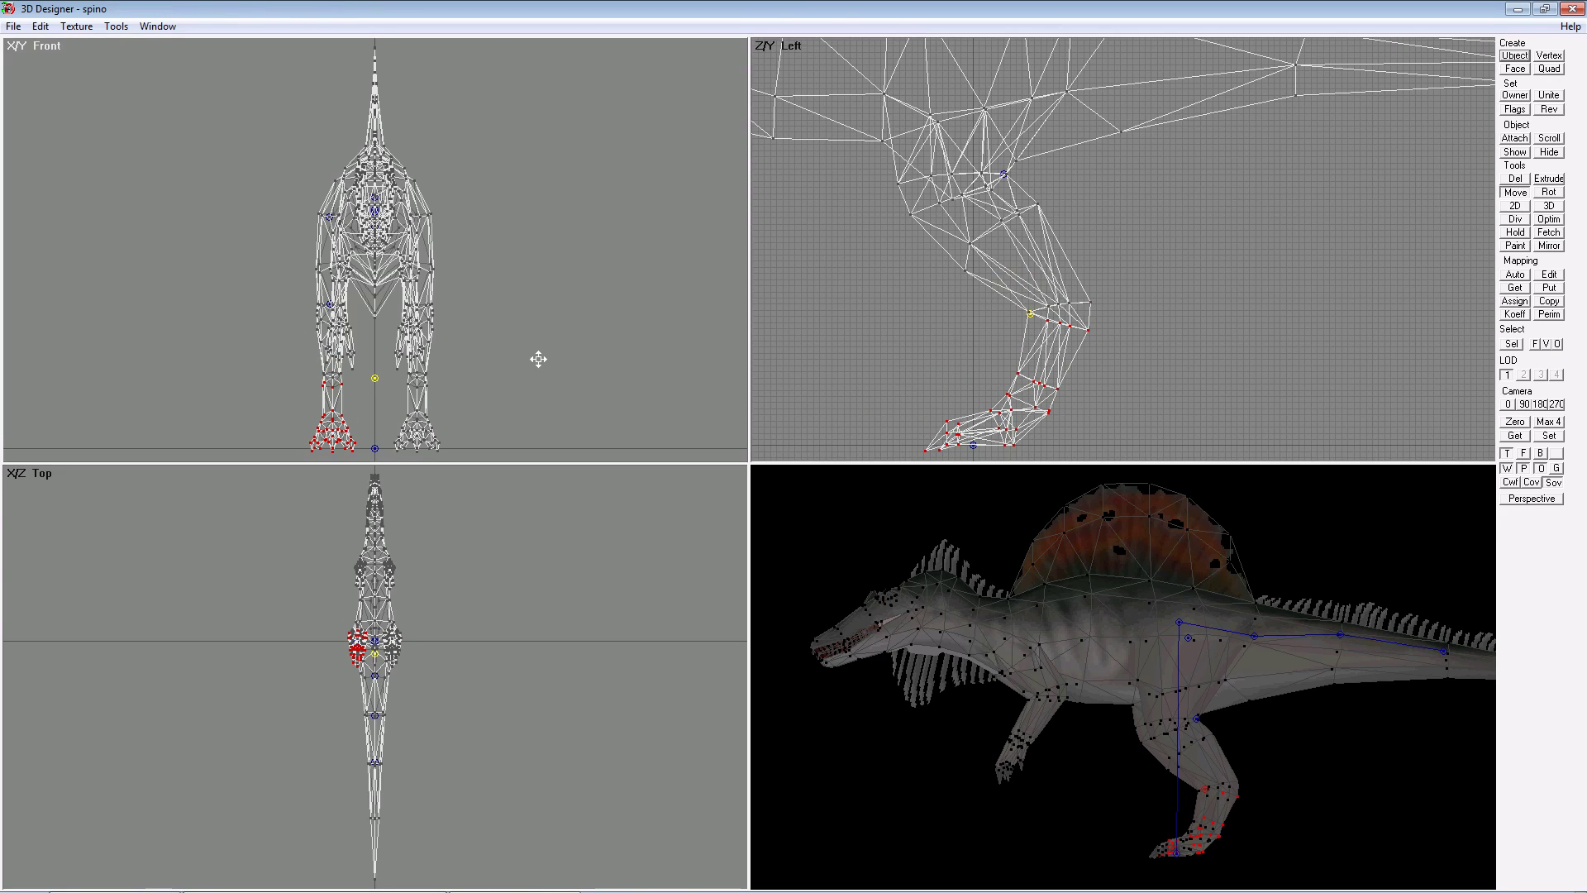
{"action": "left_click_drag", "start_coordinate": [374, 379], "coordinate": [265, 359]}
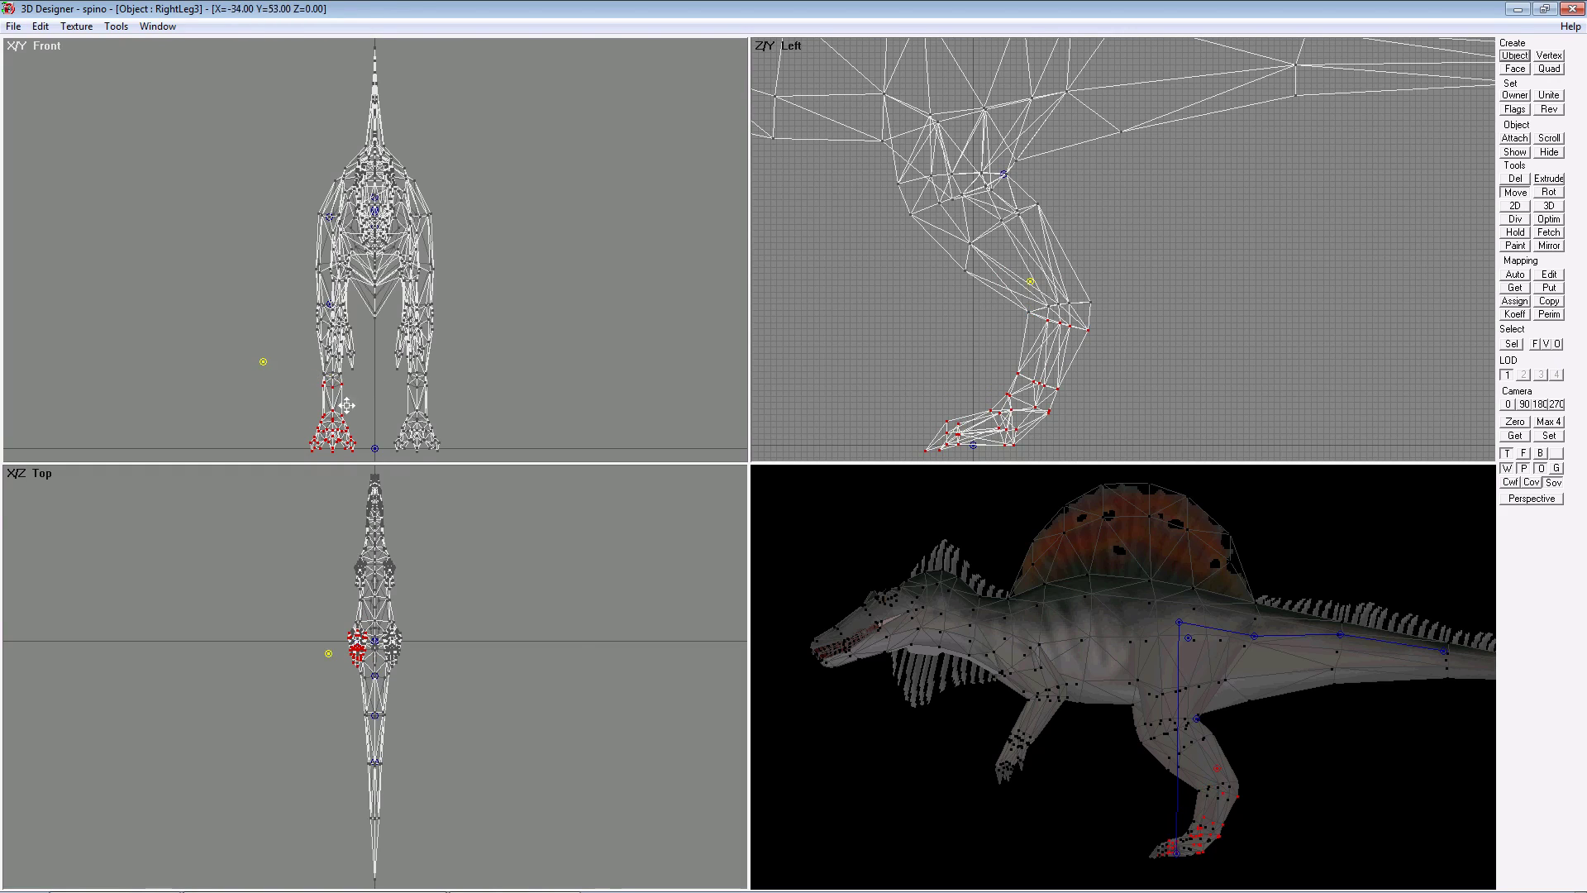
{"action": "key", "text": "ctrl+z"}
- Review the object hierarchy in the Objects manager without changing any links
{"action": "left_click", "coordinate": [115, 26]}
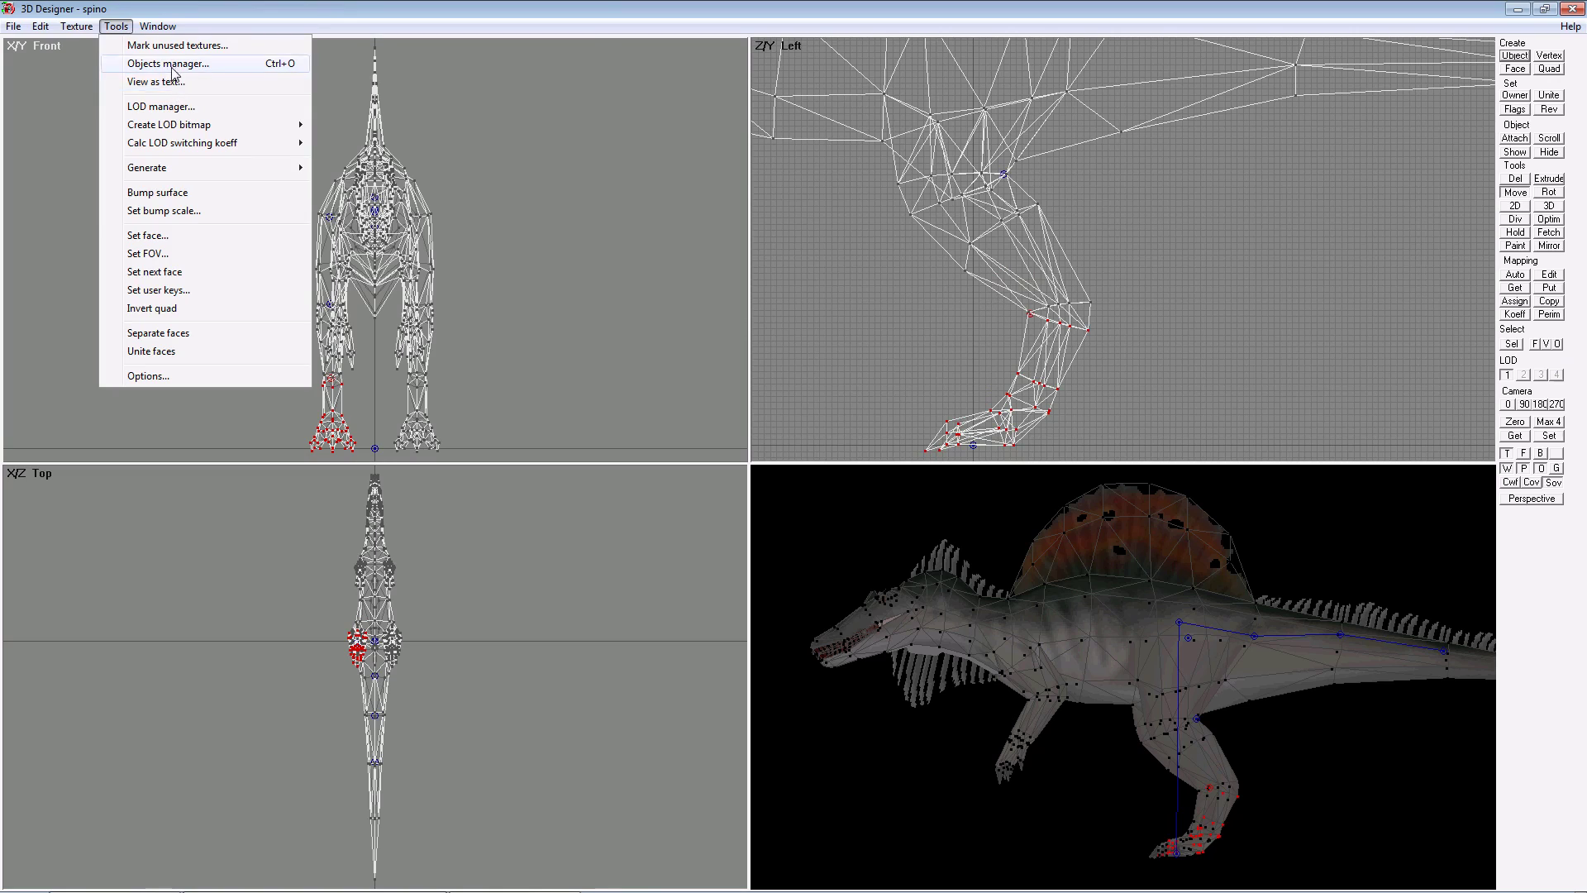
{"action": "left_click", "coordinate": [145, 62]}
{"action": "left_click", "coordinate": [915, 604]}
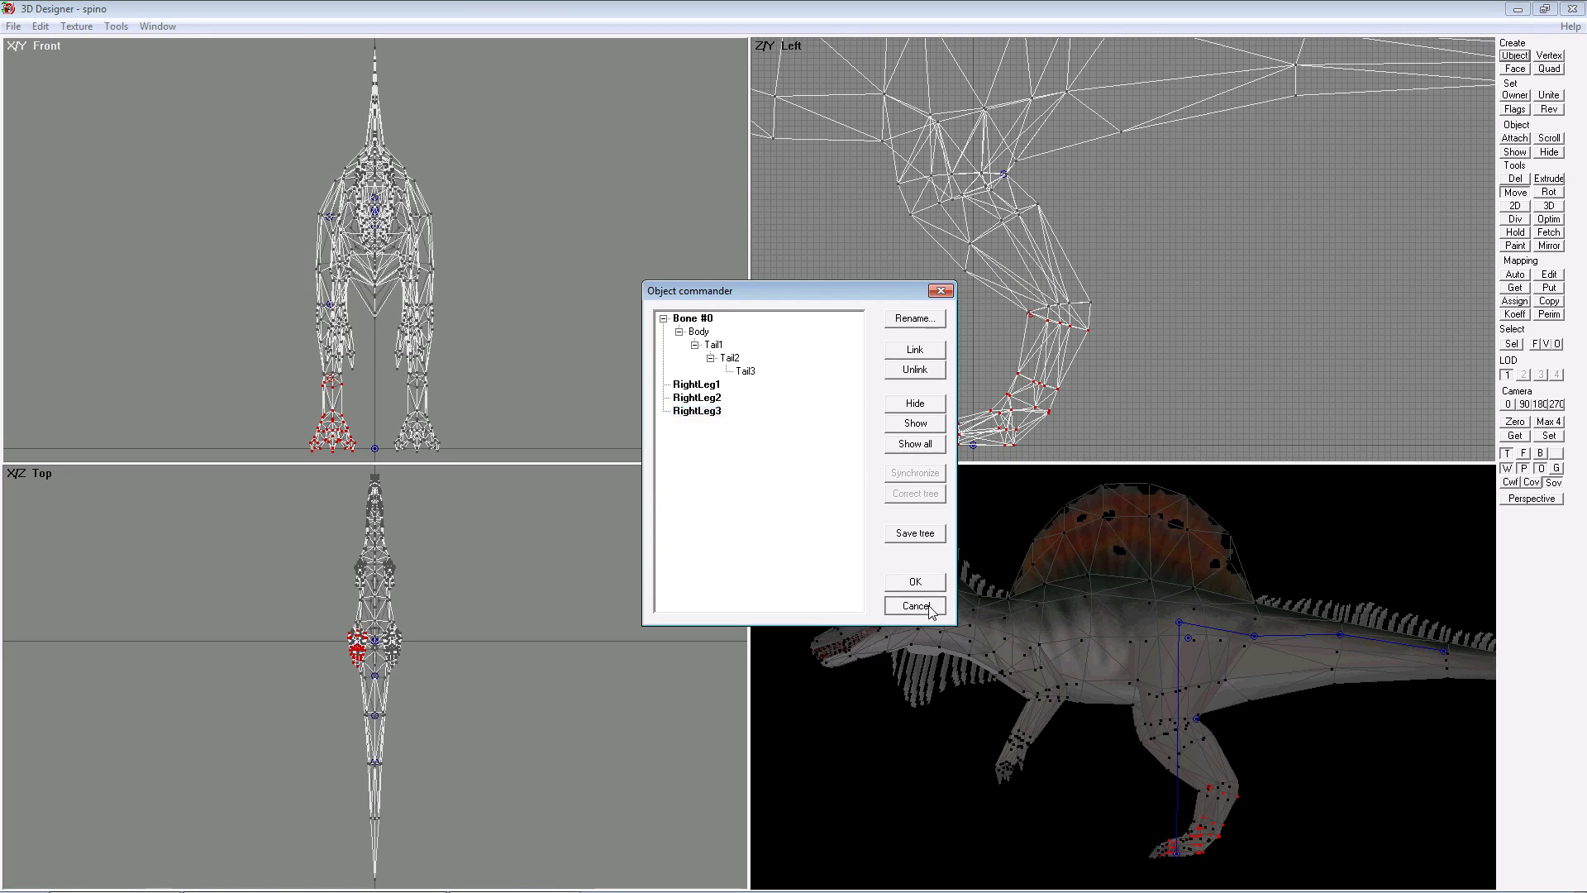
- Create an object named RightFoot and move it in the left view to the ankle, at about Y=30, Z=33
{"action": "left_click", "coordinate": [1515, 56]}
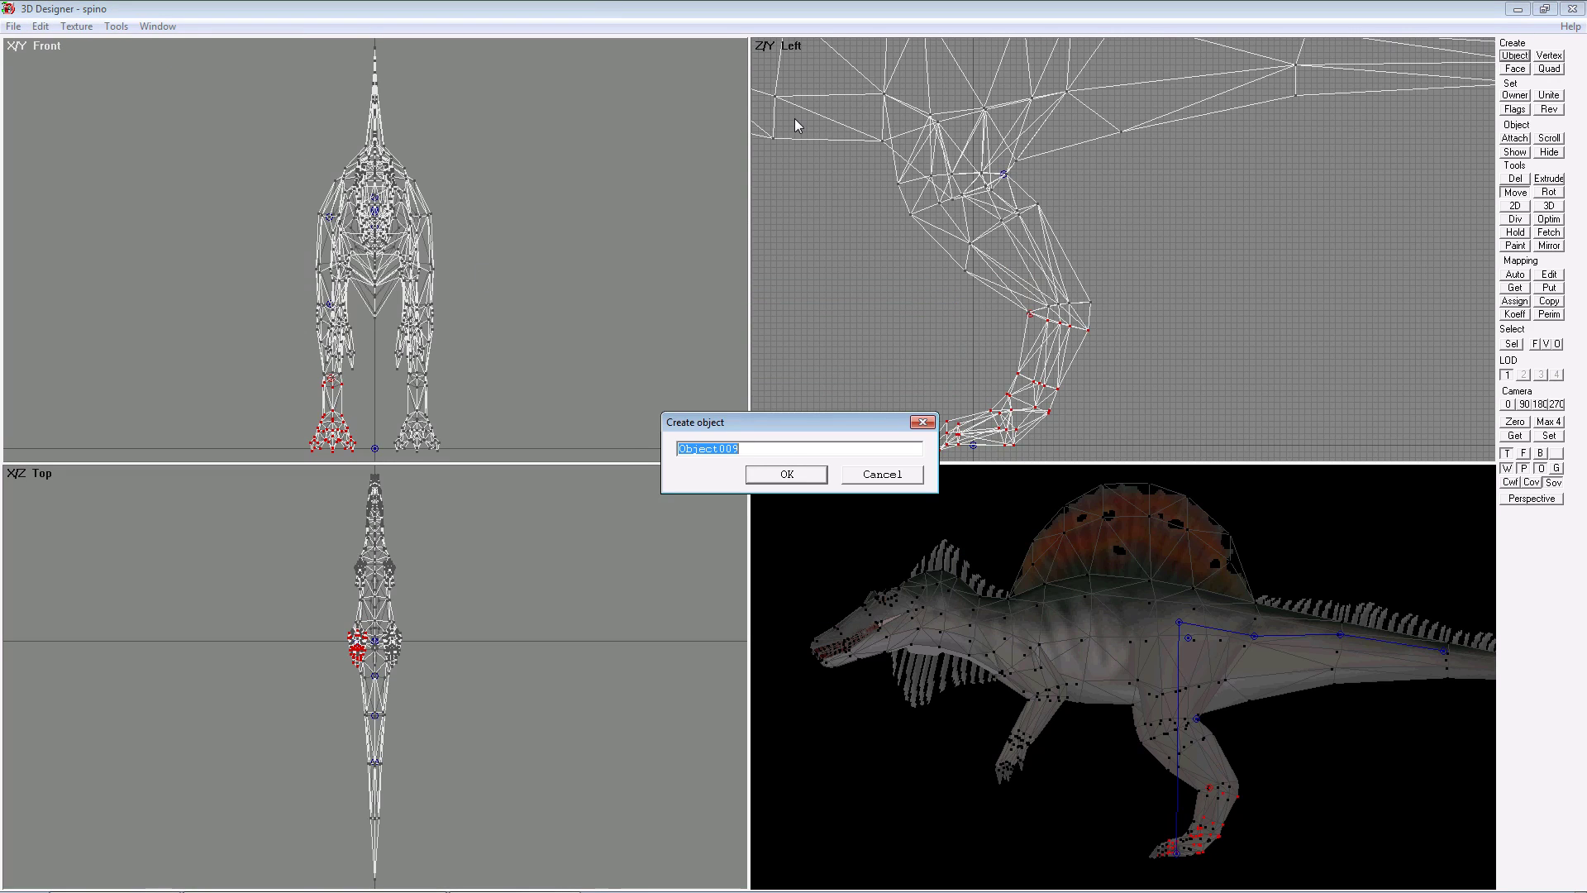
{"action": "type", "text": "RightFoot"}
{"action": "left_click", "coordinate": [800, 468]}
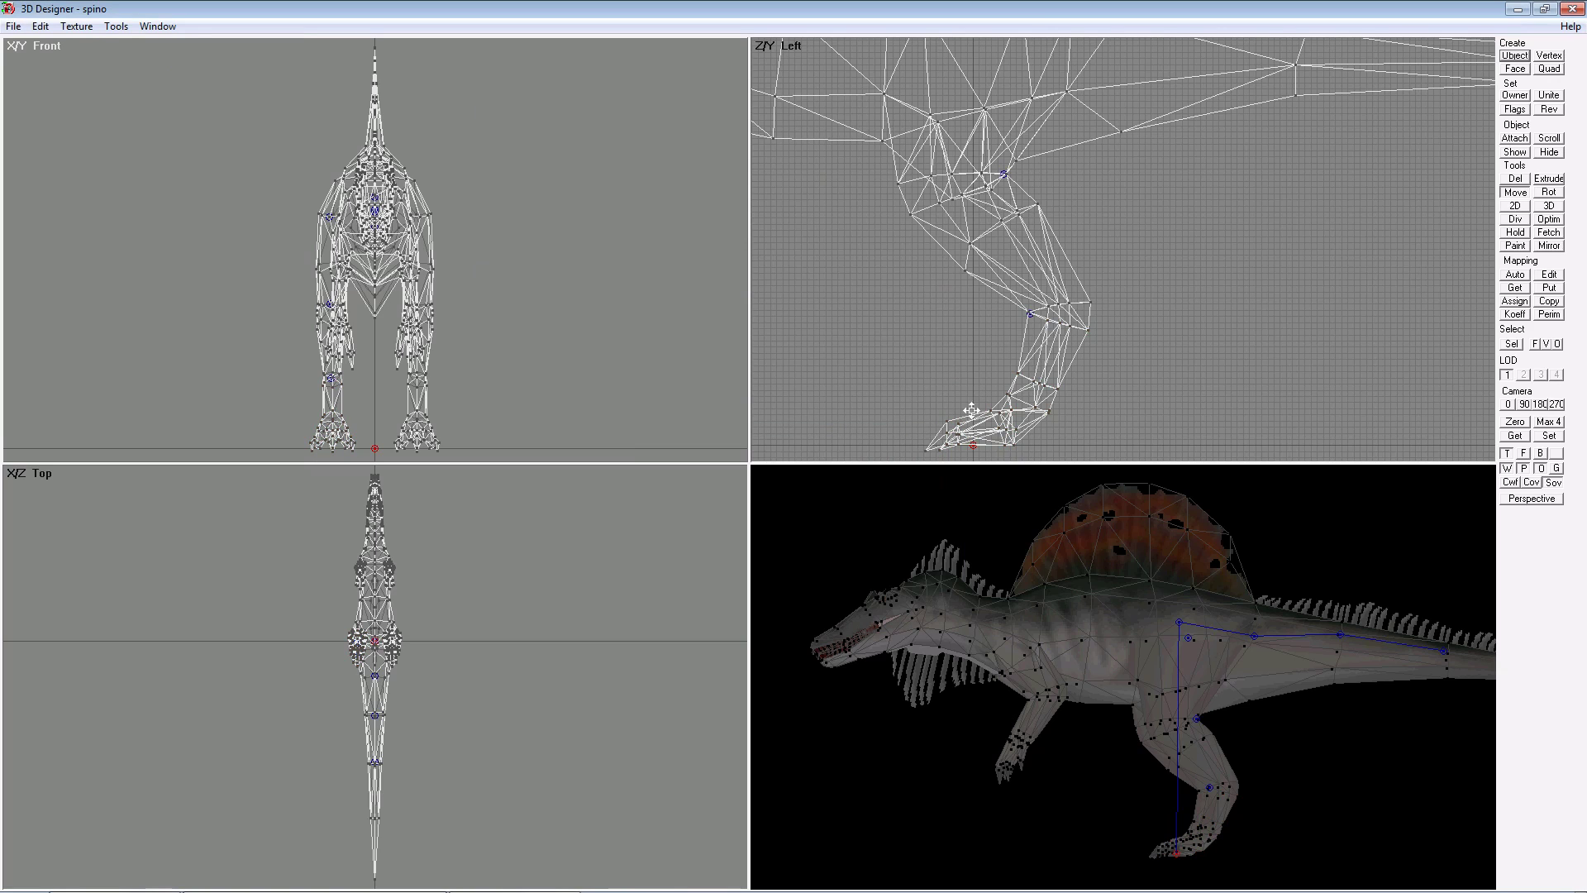
{"action": "left_click_drag", "start_coordinate": [973, 446], "coordinate": [1037, 410]}
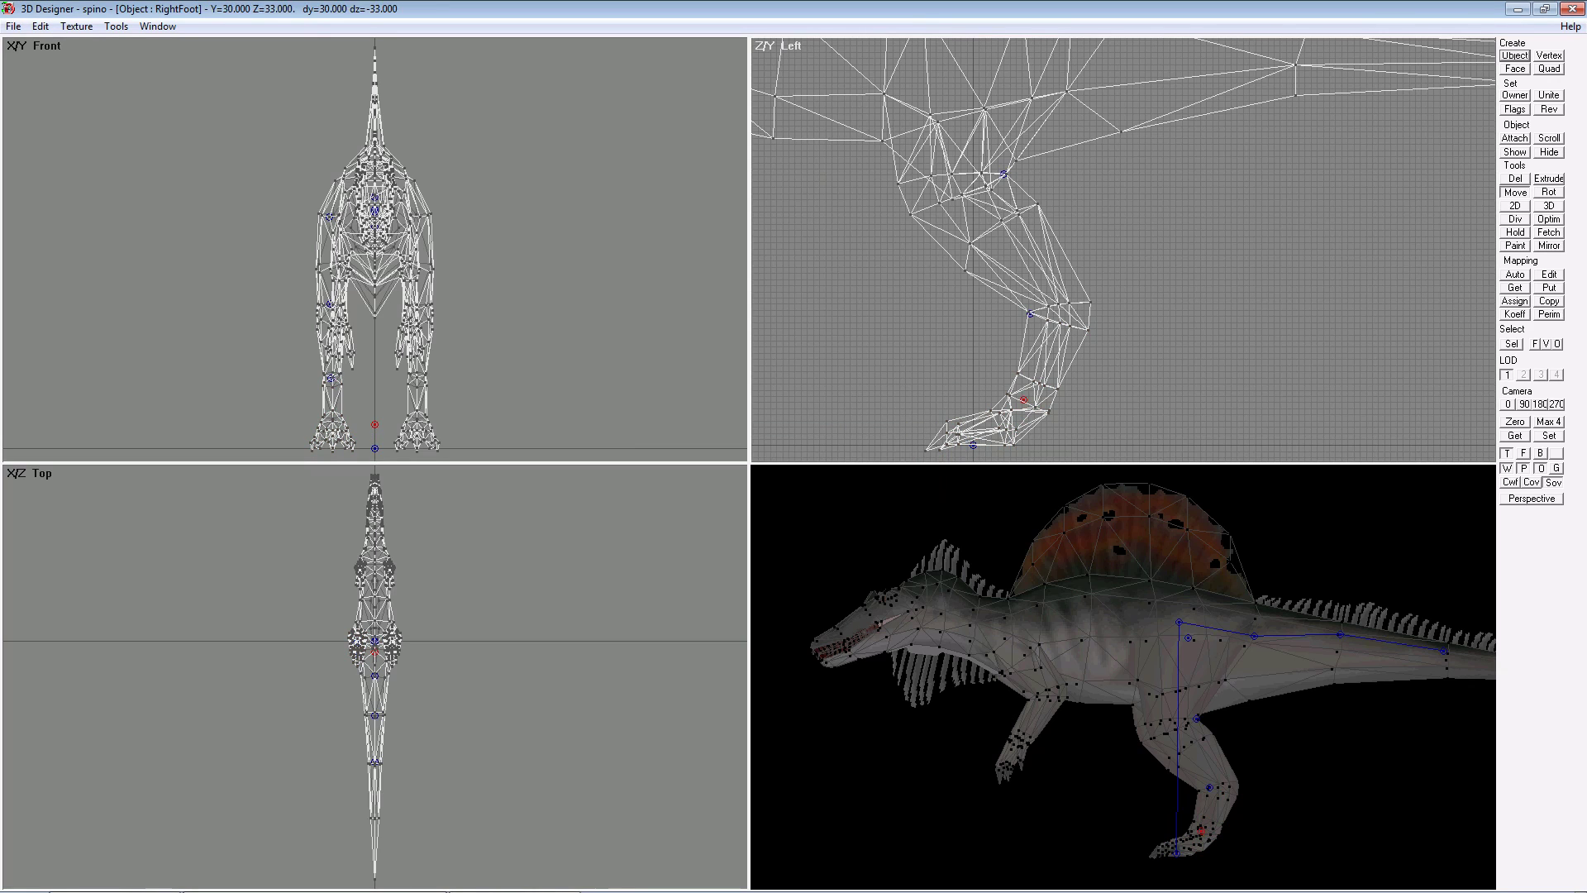
{"action": "left_click", "coordinate": [1546, 345]}
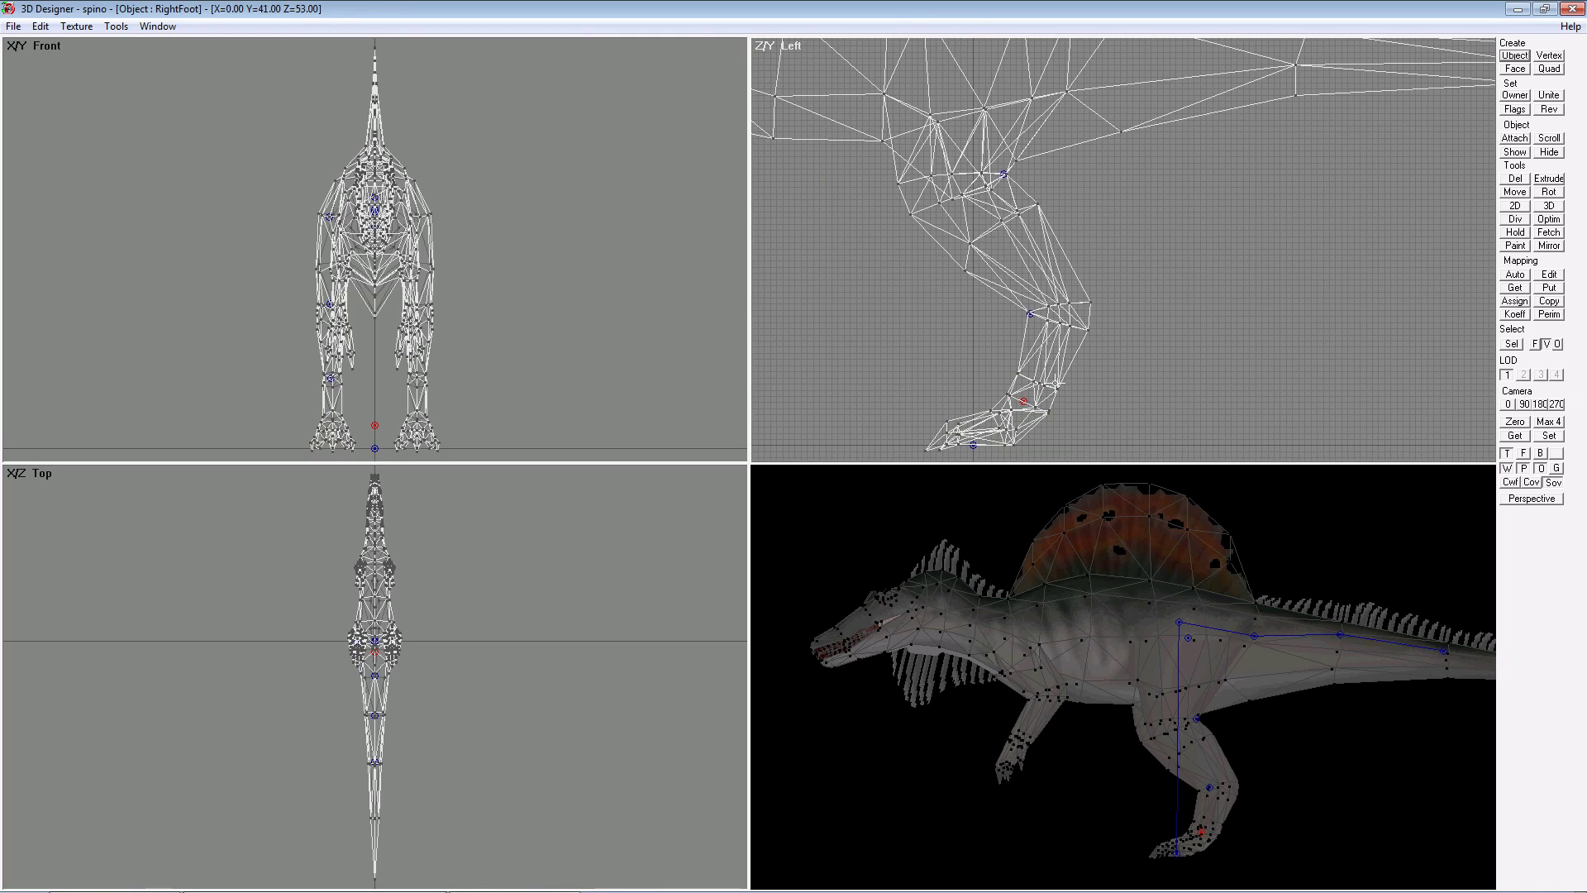
- Select only the right foot's vertices and assign their ownership to the RightFoot object
{"action": "left_click_drag", "start_coordinate": [1073, 399], "coordinate": [919, 431]}
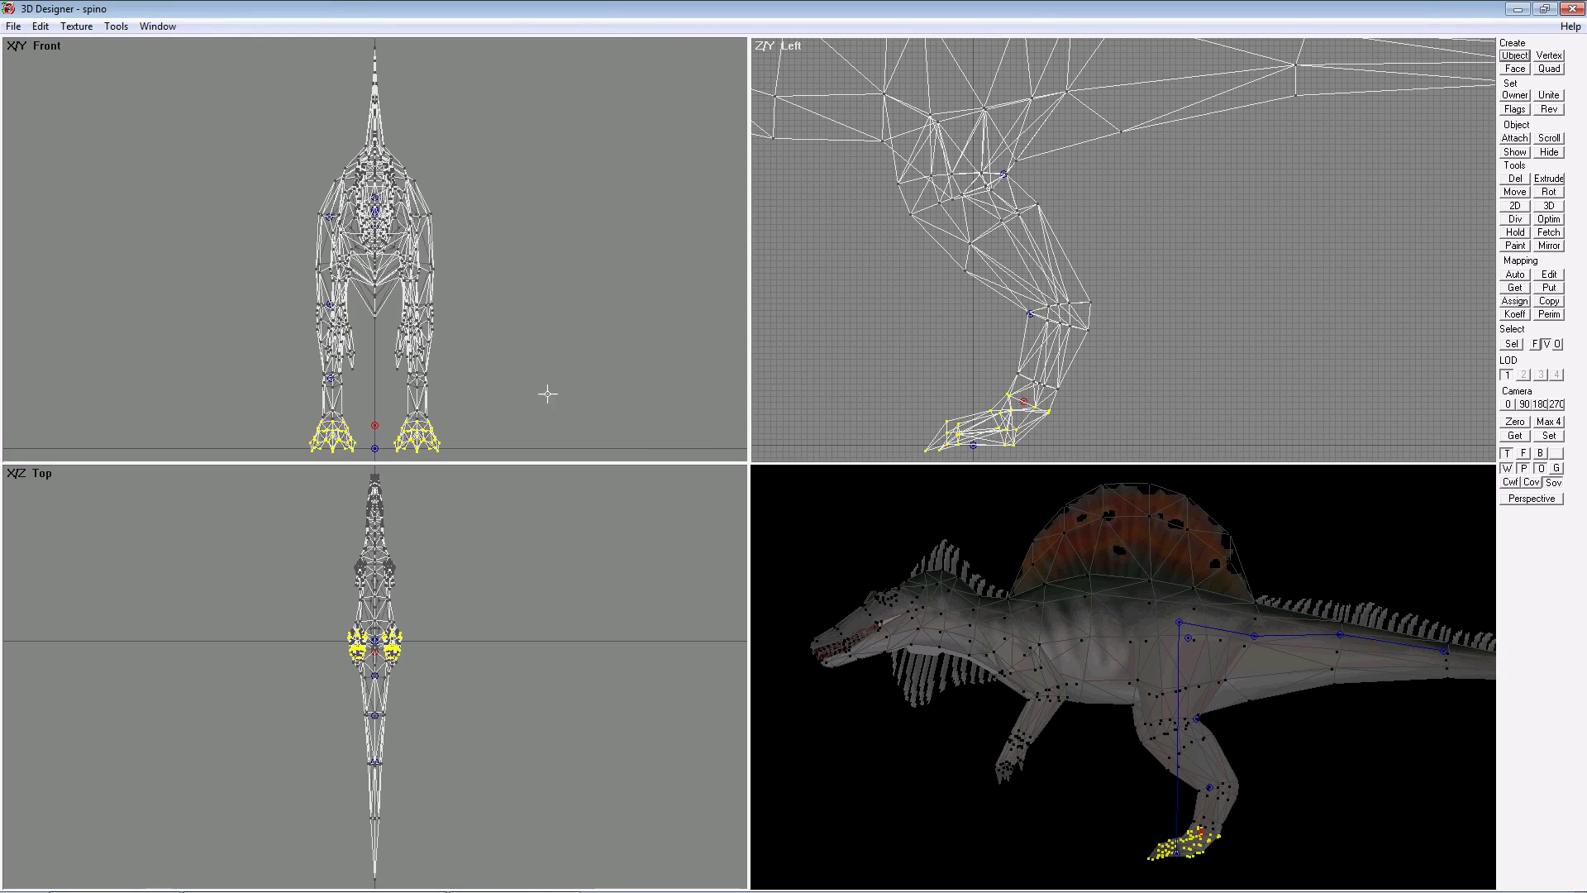
{"action": "left_click", "coordinate": [528, 374]}
{"action": "left_click_drag", "start_coordinate": [528, 378], "coordinate": [370, 461]}
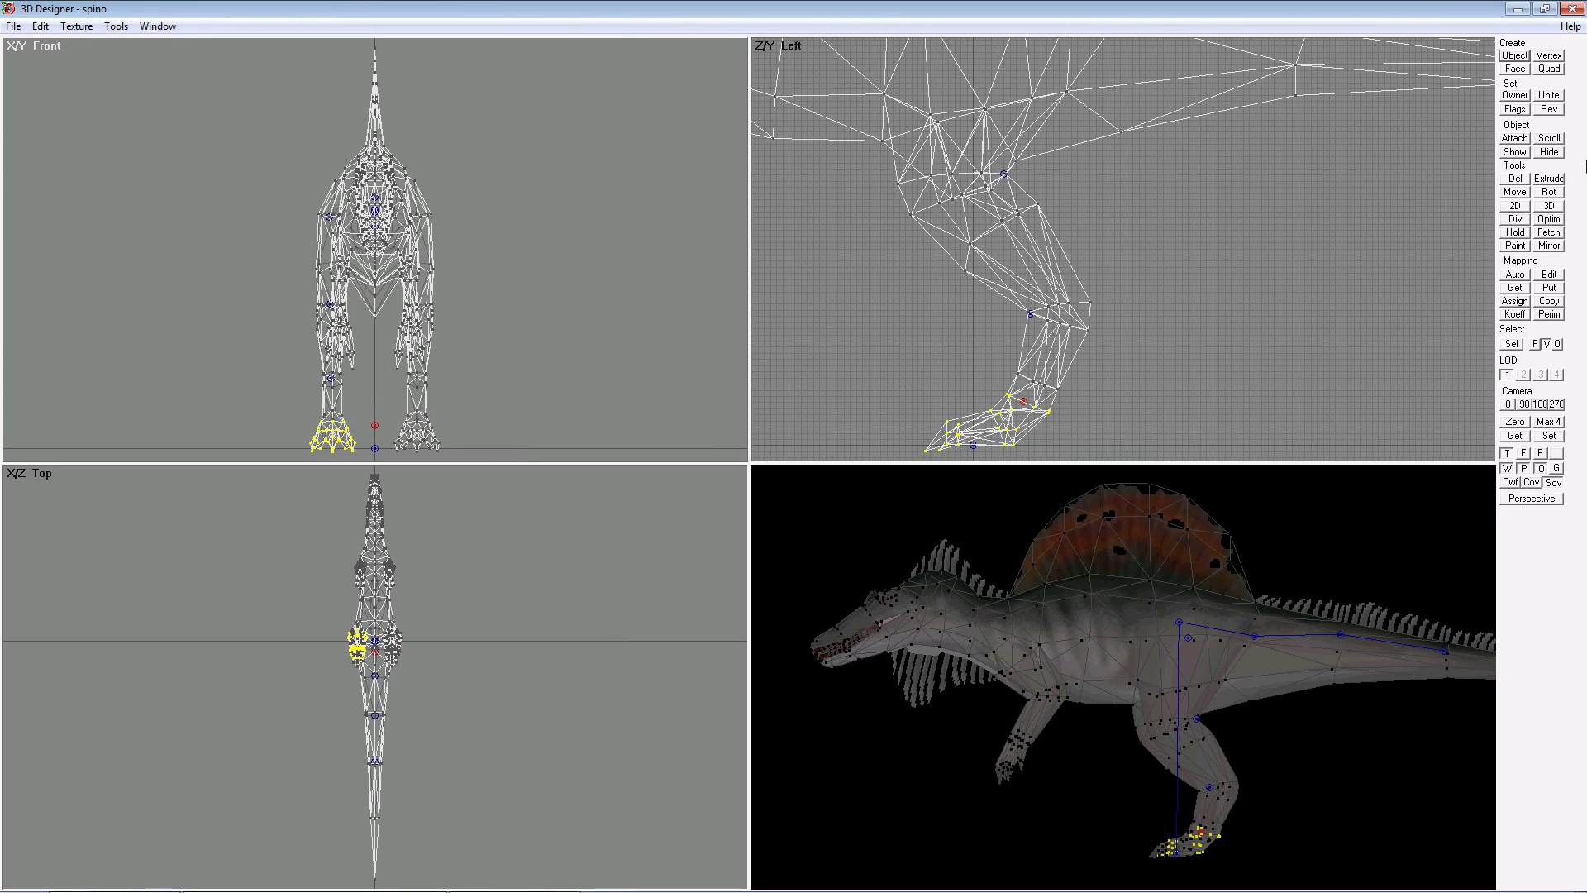
{"action": "left_click", "coordinate": [1519, 98]}
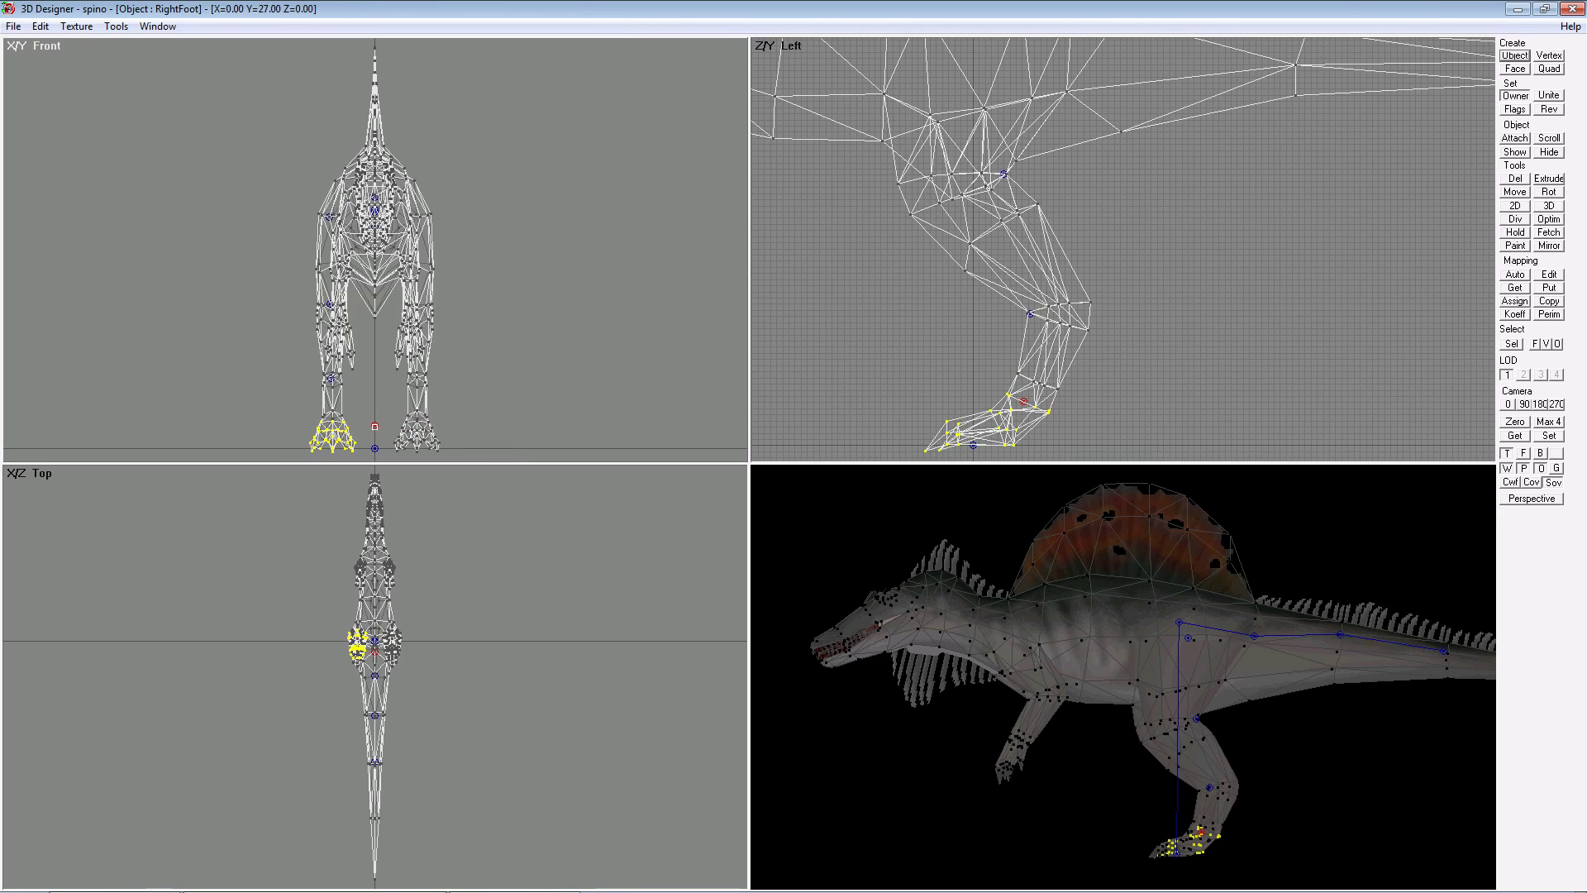
{"action": "left_click", "coordinate": [374, 426]}
- Try moving the vertices owned by RightFoot in the left view, and undo the move
{"action": "left_click", "coordinate": [1521, 191]}
{"action": "left_click_drag", "start_coordinate": [1005, 377], "coordinate": [995, 333]}
{"action": "key", "text": "ctrl+z"}
- Select the RightFoot object and move it sideways in the front view onto the right foot
{"action": "left_click", "coordinate": [1558, 344]}
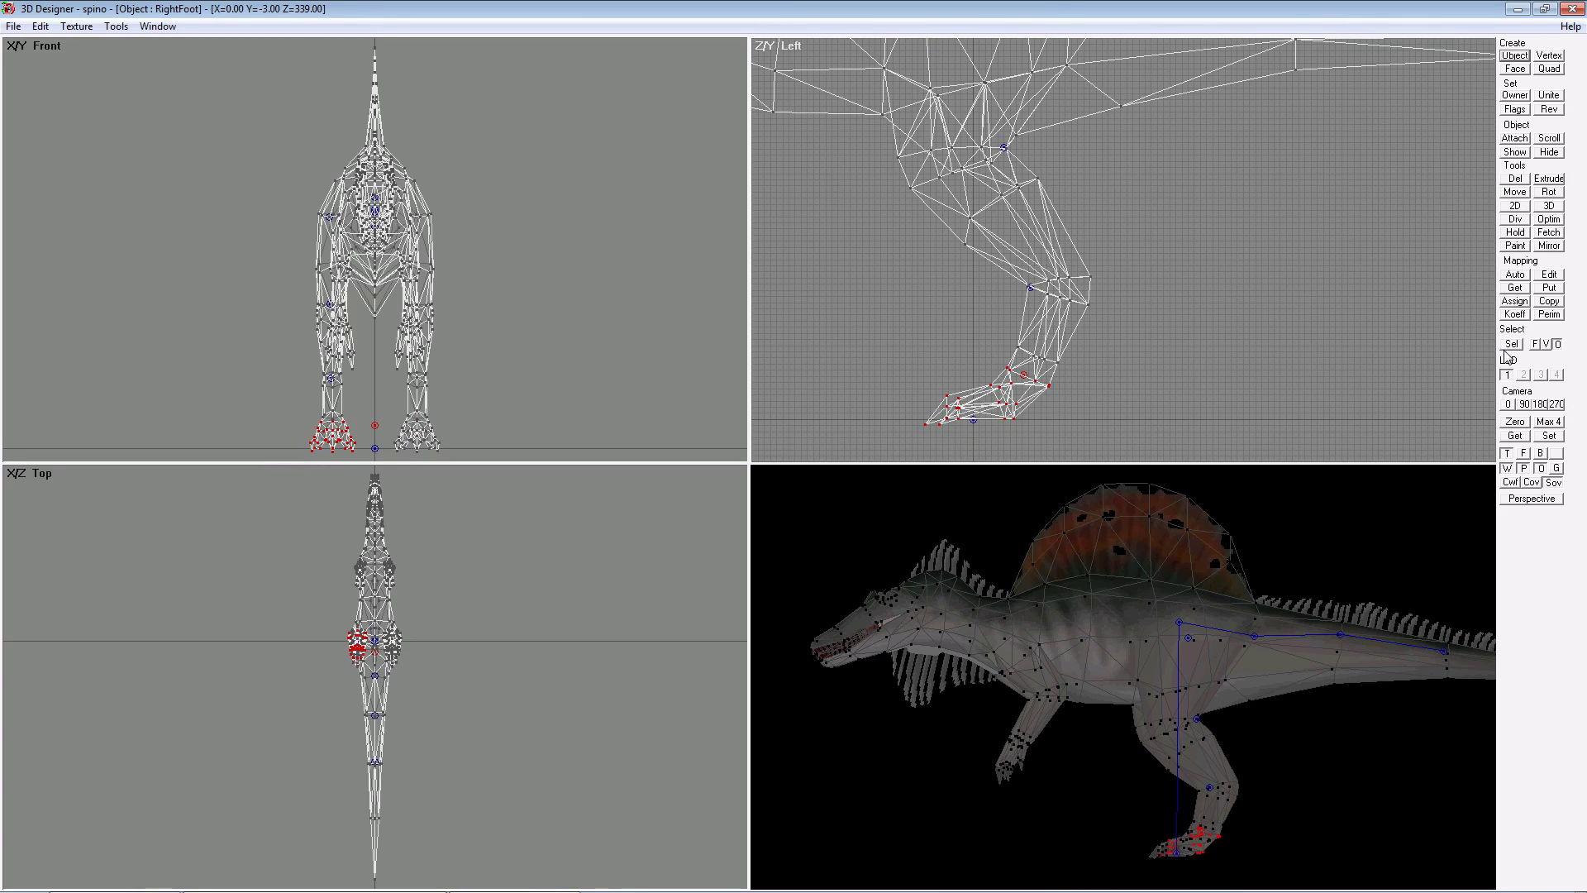
{"action": "left_click", "coordinate": [1023, 375]}
{"action": "left_click", "coordinate": [1511, 194]}
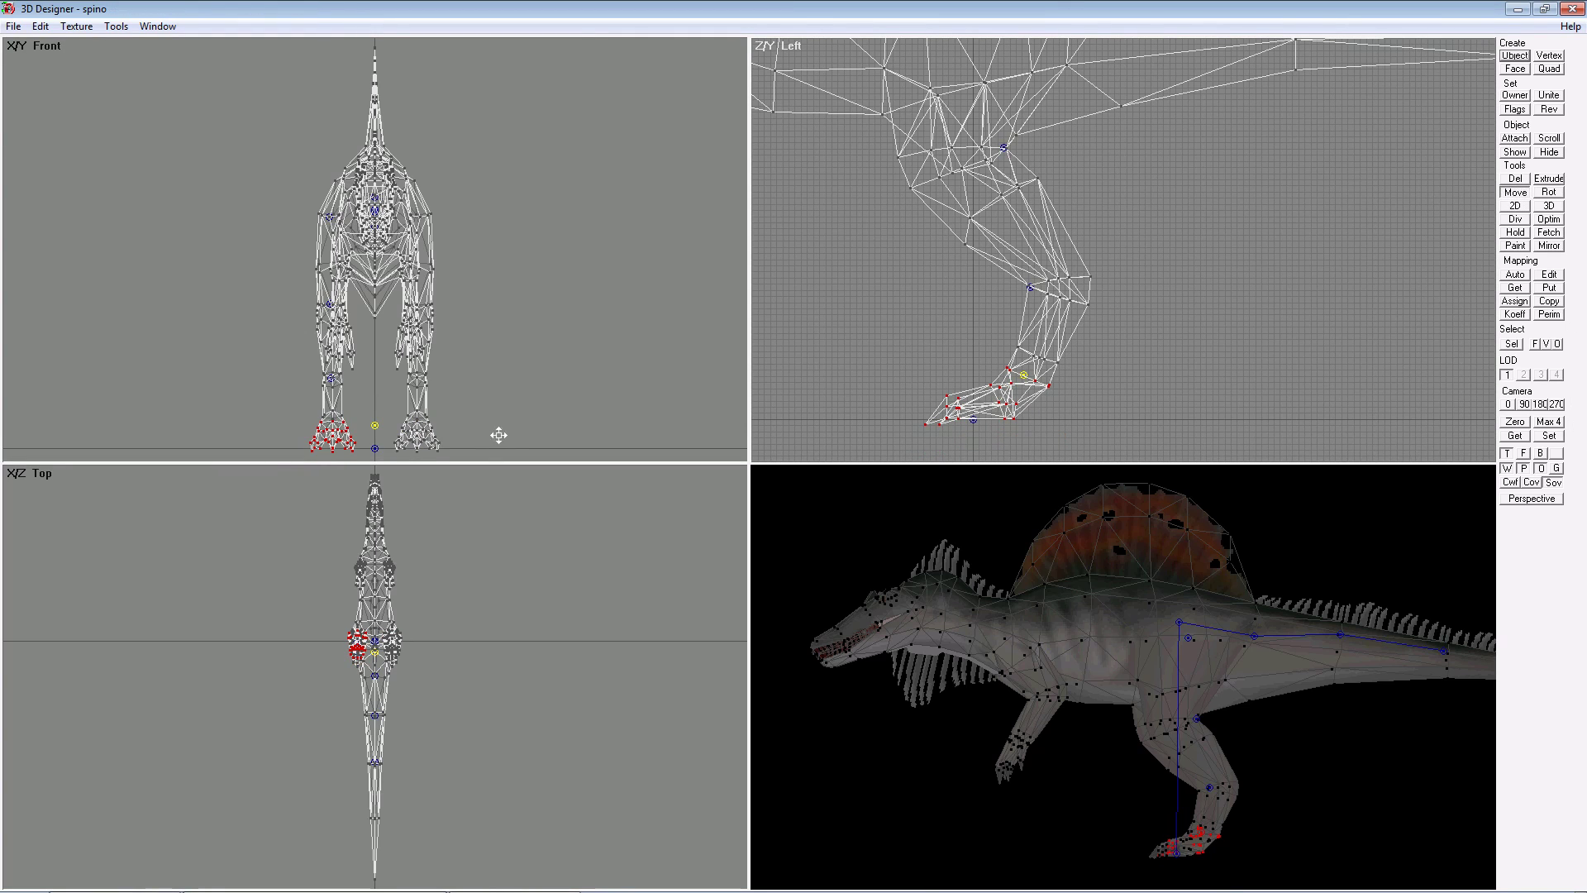
{"action": "left_click_drag", "start_coordinate": [374, 424], "coordinate": [334, 425]}
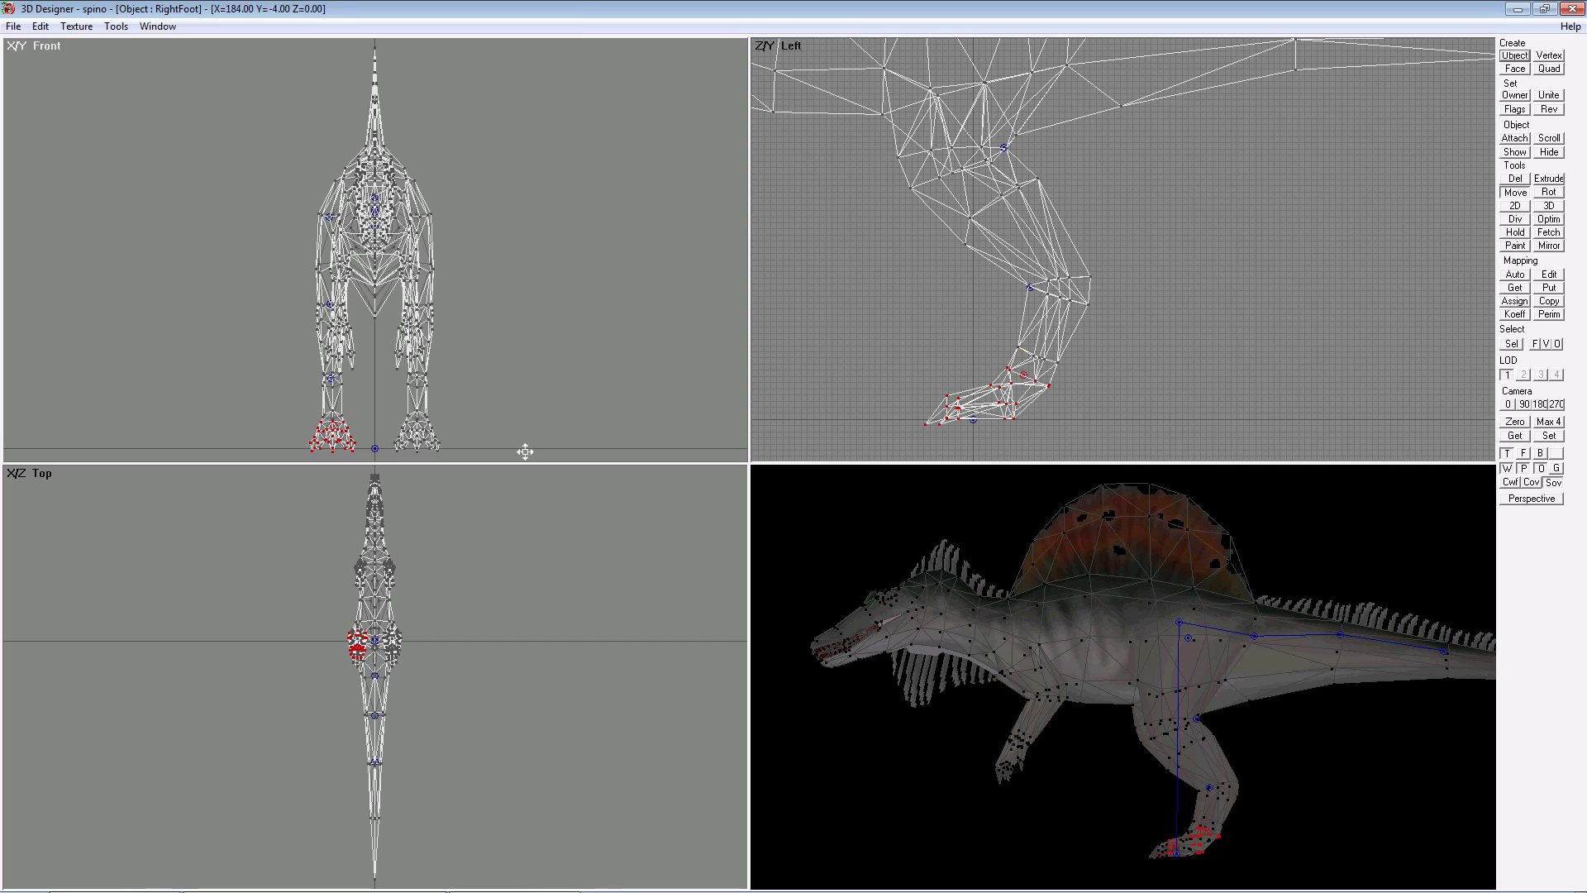
- In the object hierarchy, link RightFoot under RightLeg3 and RightLeg3 under RightLeg2
{"action": "left_click", "coordinate": [1138, 348]}
{"action": "right_click_drag", "start_coordinate": [1139, 350], "coordinate": [794, 446]}
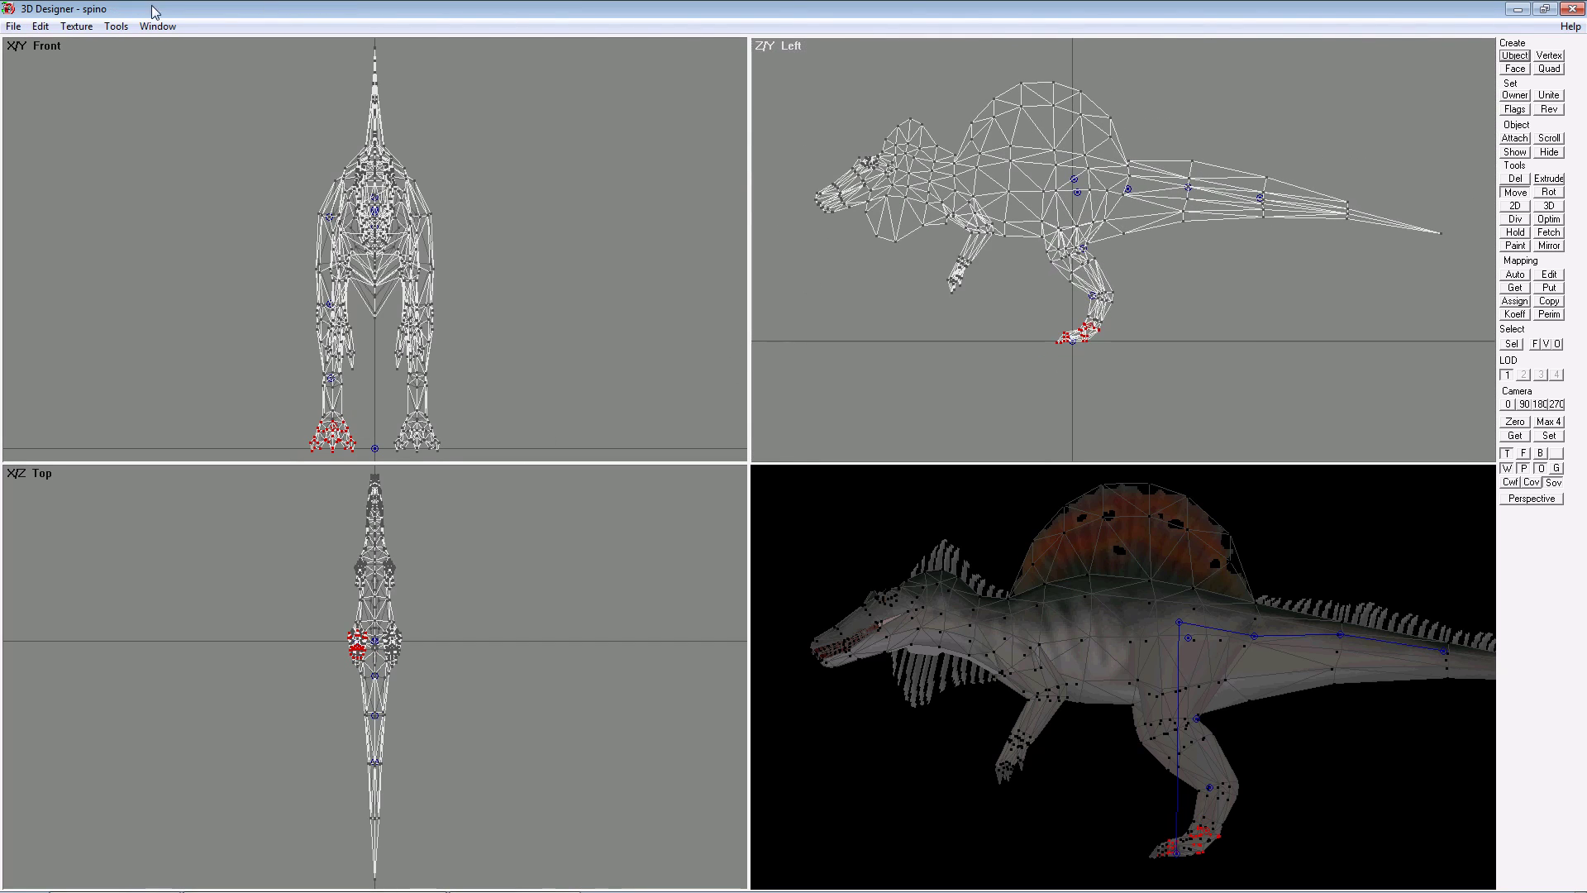
{"action": "left_click", "coordinate": [116, 26]}
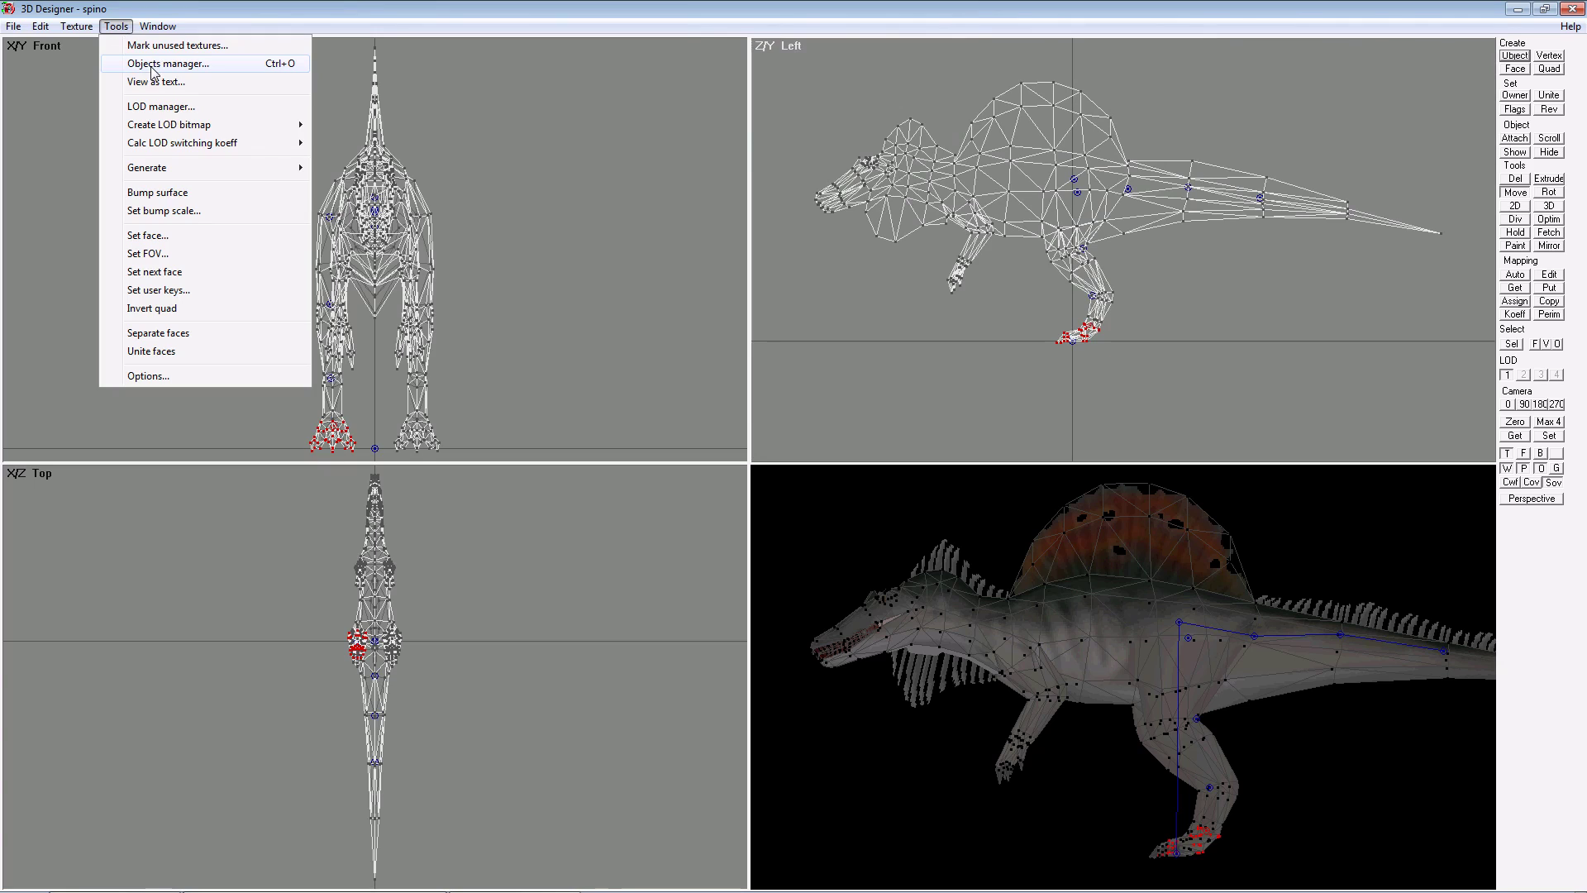
{"action": "left_click", "coordinate": [157, 63]}
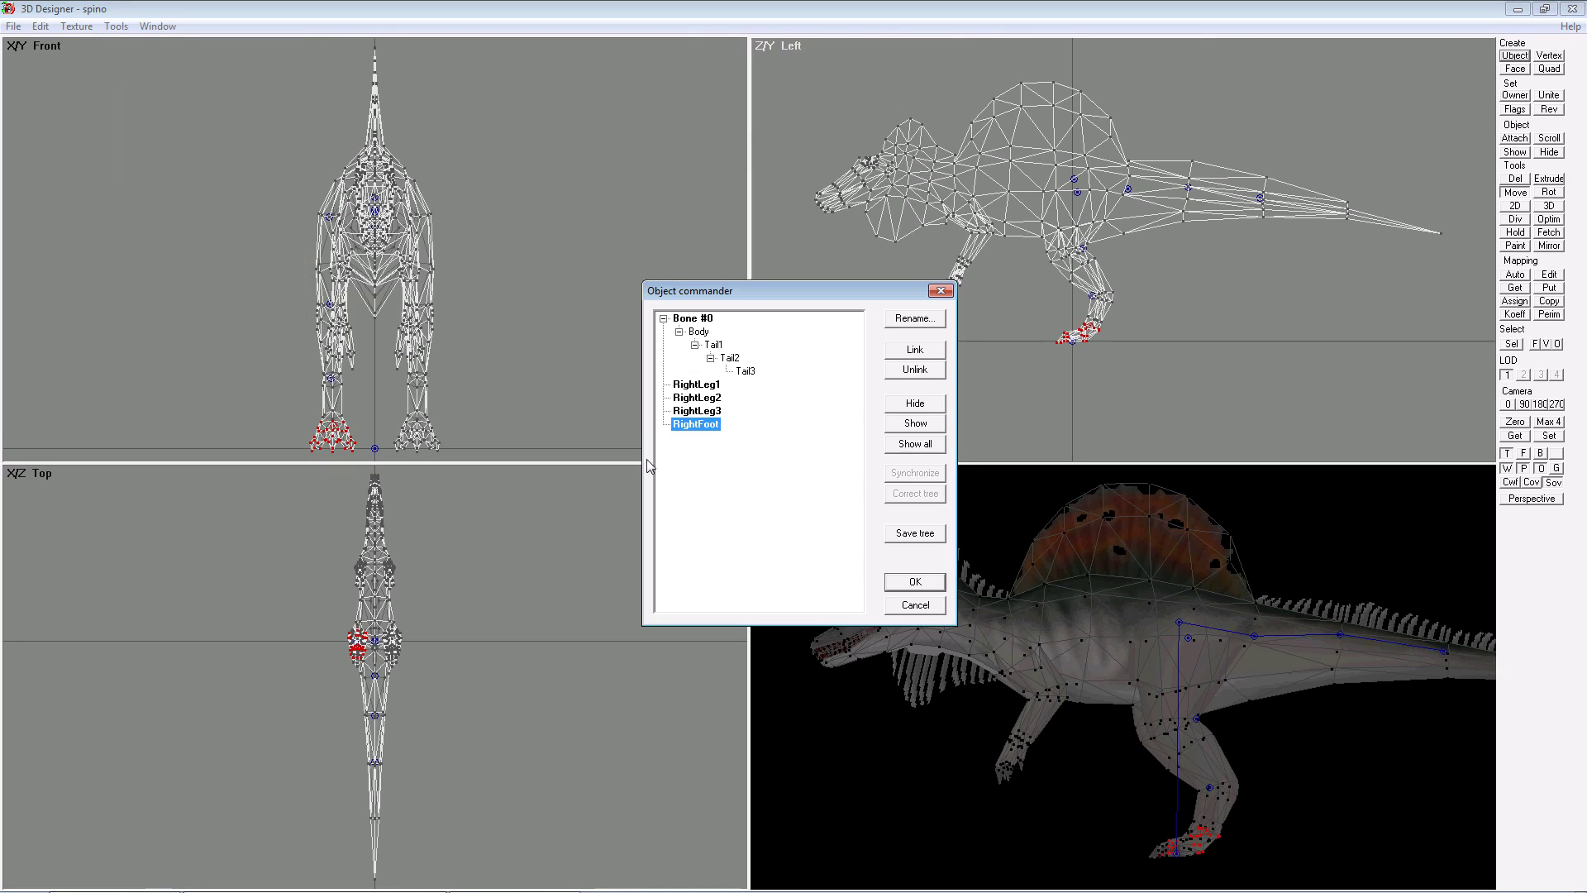
{"action": "left_click", "coordinate": [915, 350]}
{"action": "left_click", "coordinate": [697, 411]}
{"action": "left_click", "coordinate": [710, 415]}
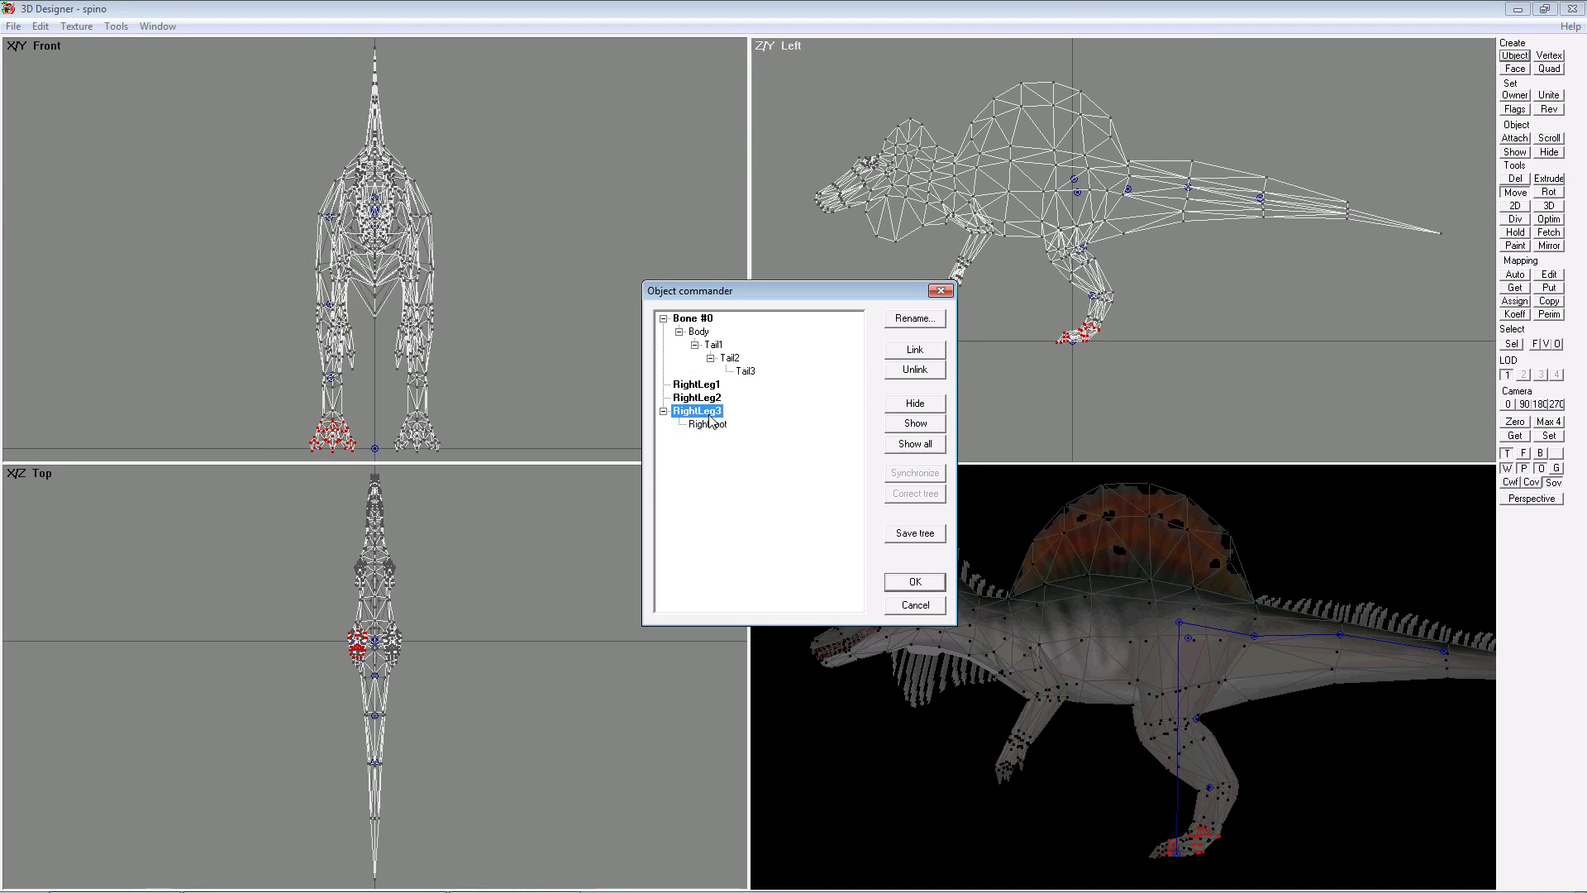
{"action": "left_click", "coordinate": [924, 352]}
{"action": "left_click", "coordinate": [697, 398]}
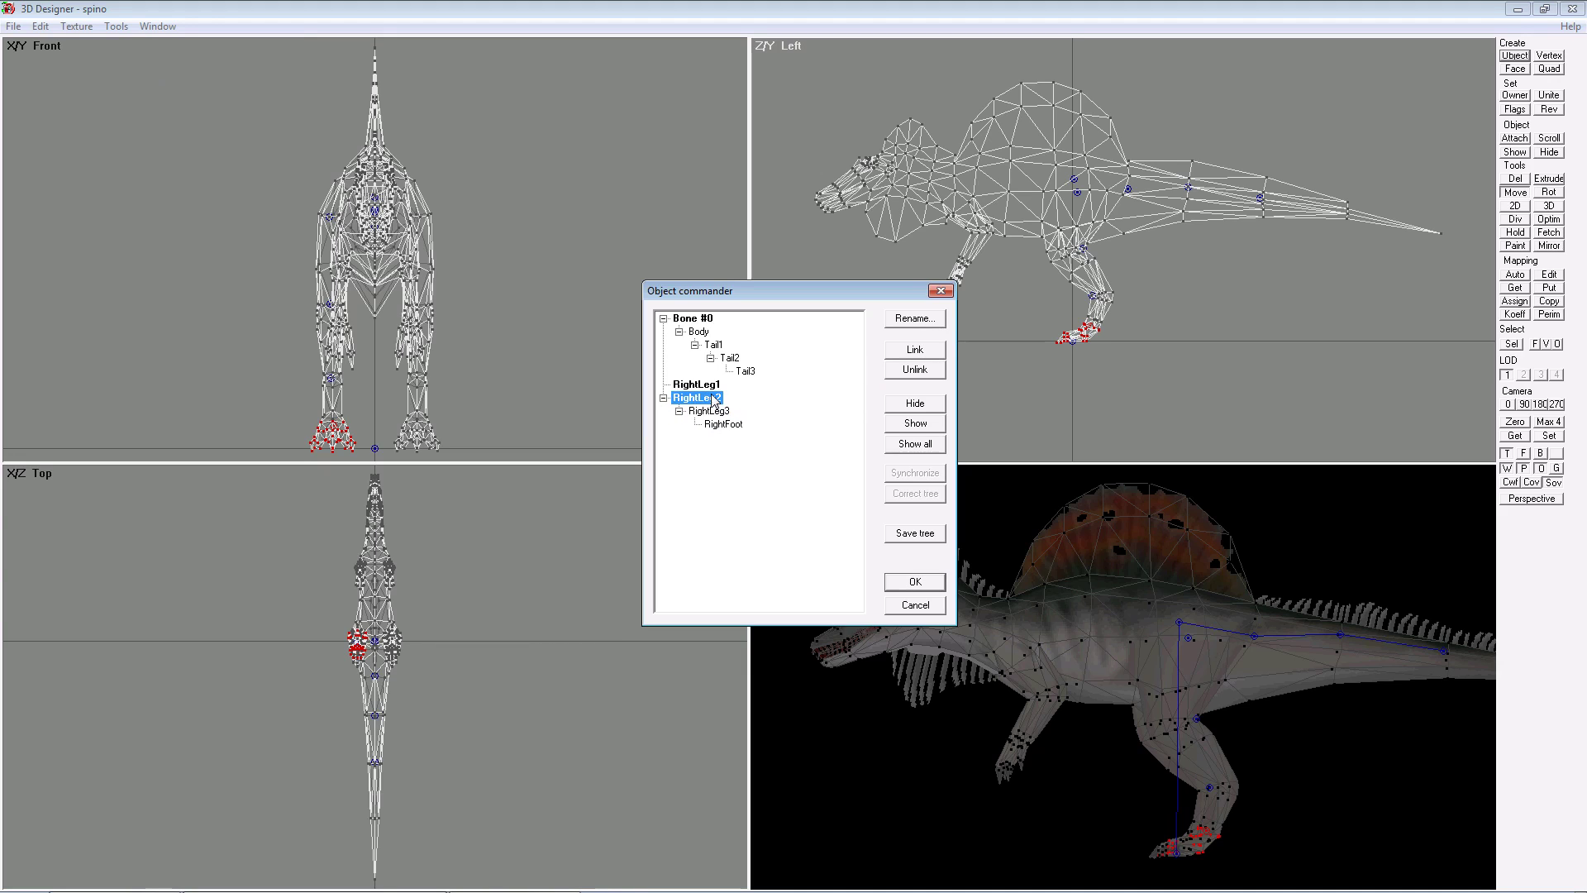
- Link RightLeg2 under RightLeg1 and RightLeg1 under Bone #0, and accept the hierarchy
{"action": "left_click", "coordinate": [928, 355]}
{"action": "left_click", "coordinate": [703, 385]}
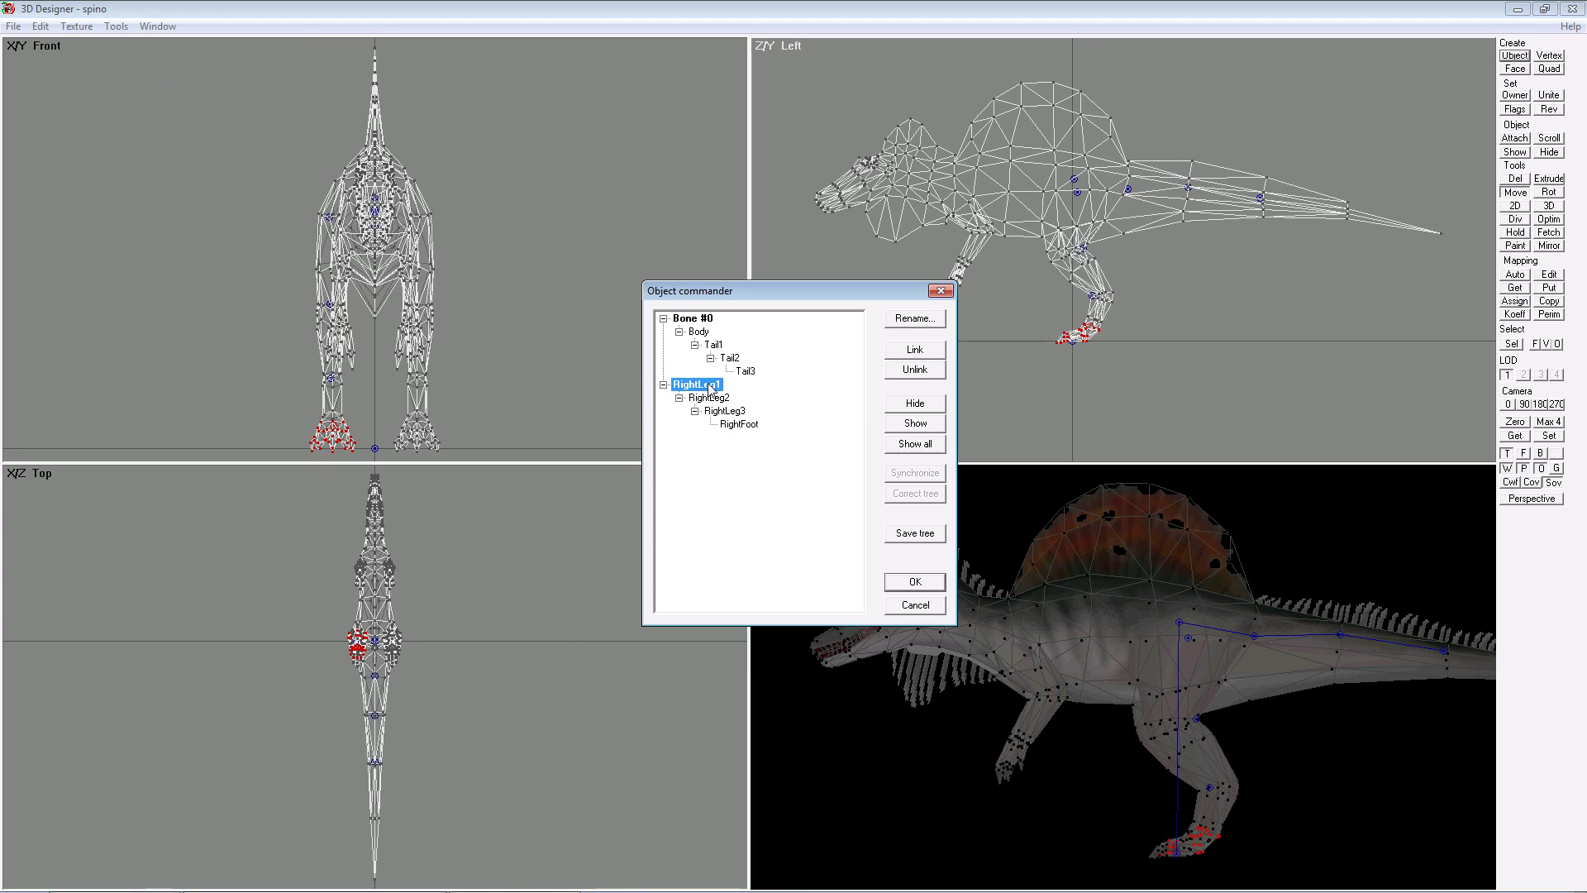
{"action": "left_click", "coordinate": [936, 351]}
{"action": "left_click", "coordinate": [695, 320]}
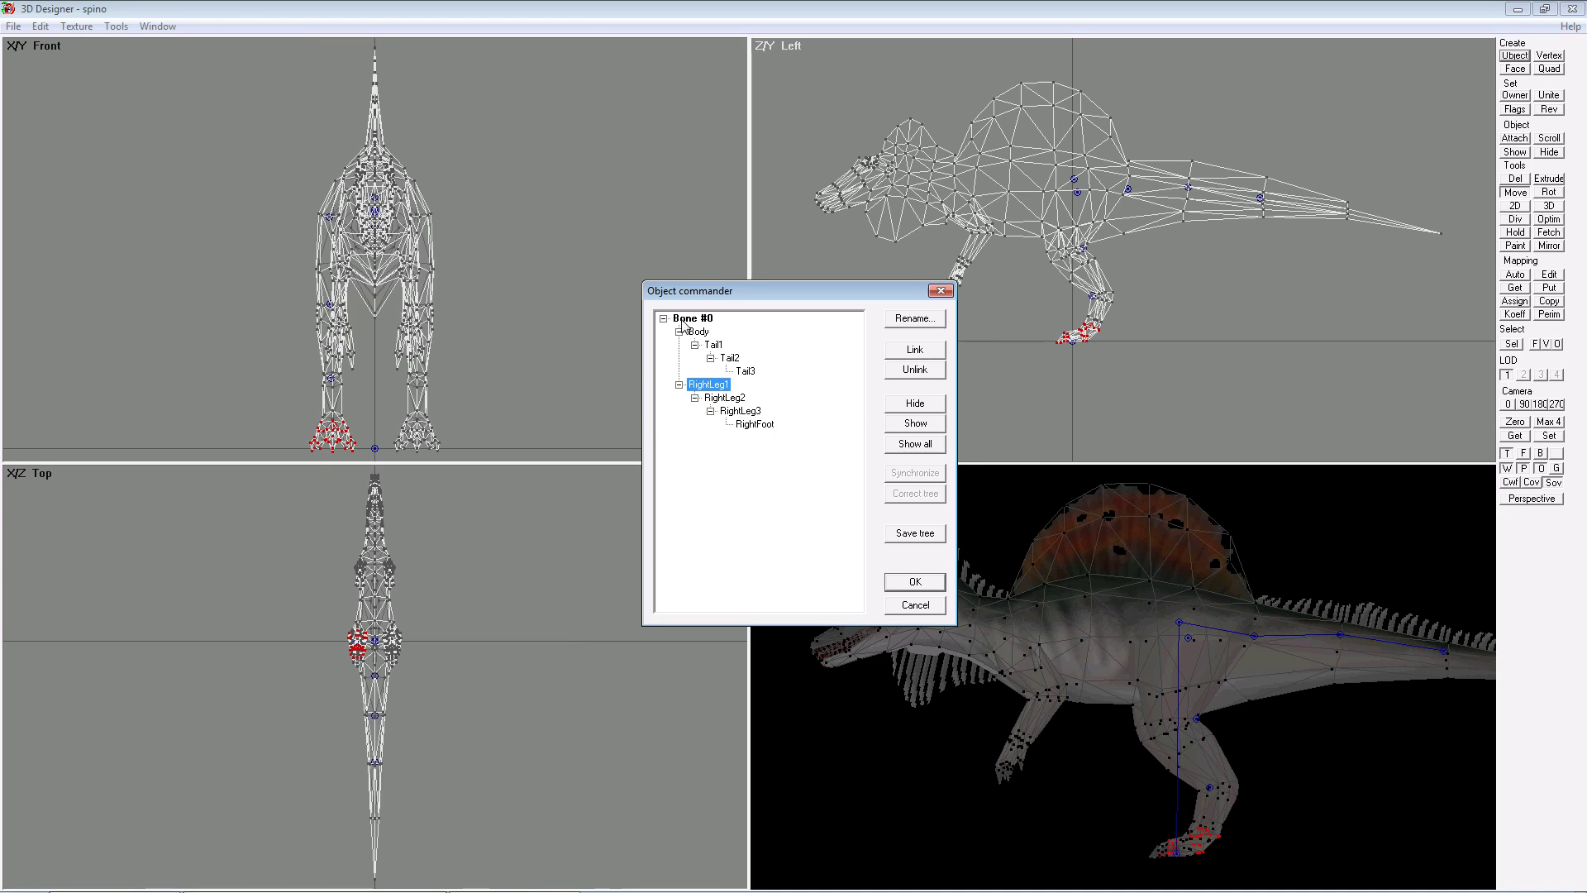
{"action": "left_click", "coordinate": [908, 585]}
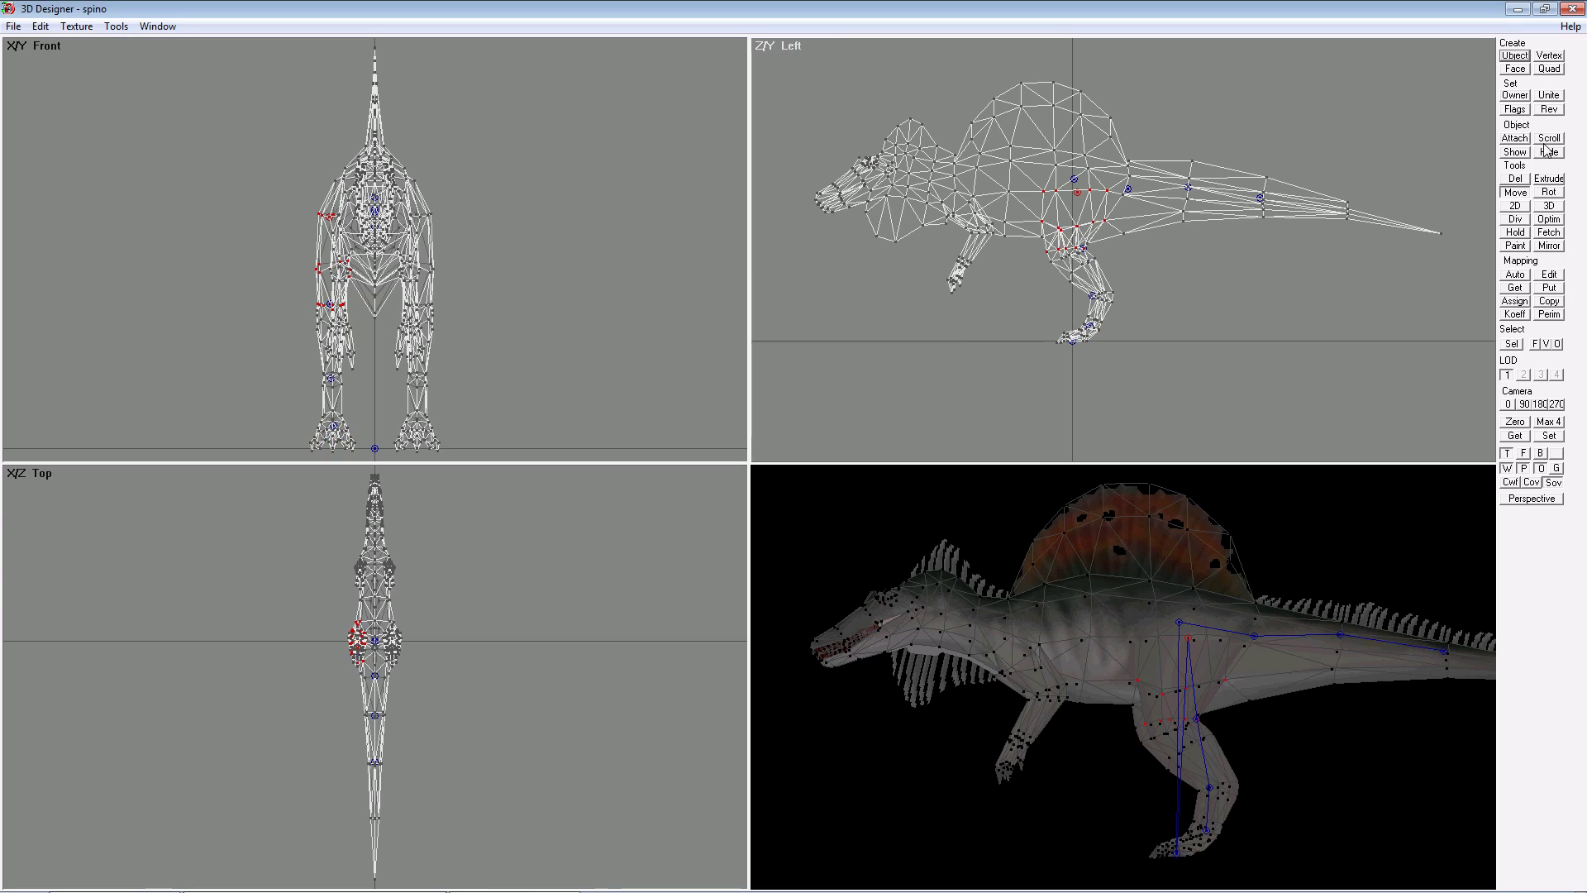
- Try rotating Body and the right leg and foot objects in the left view, and undo all the rotations
{"action": "left_click", "coordinate": [1549, 193]}
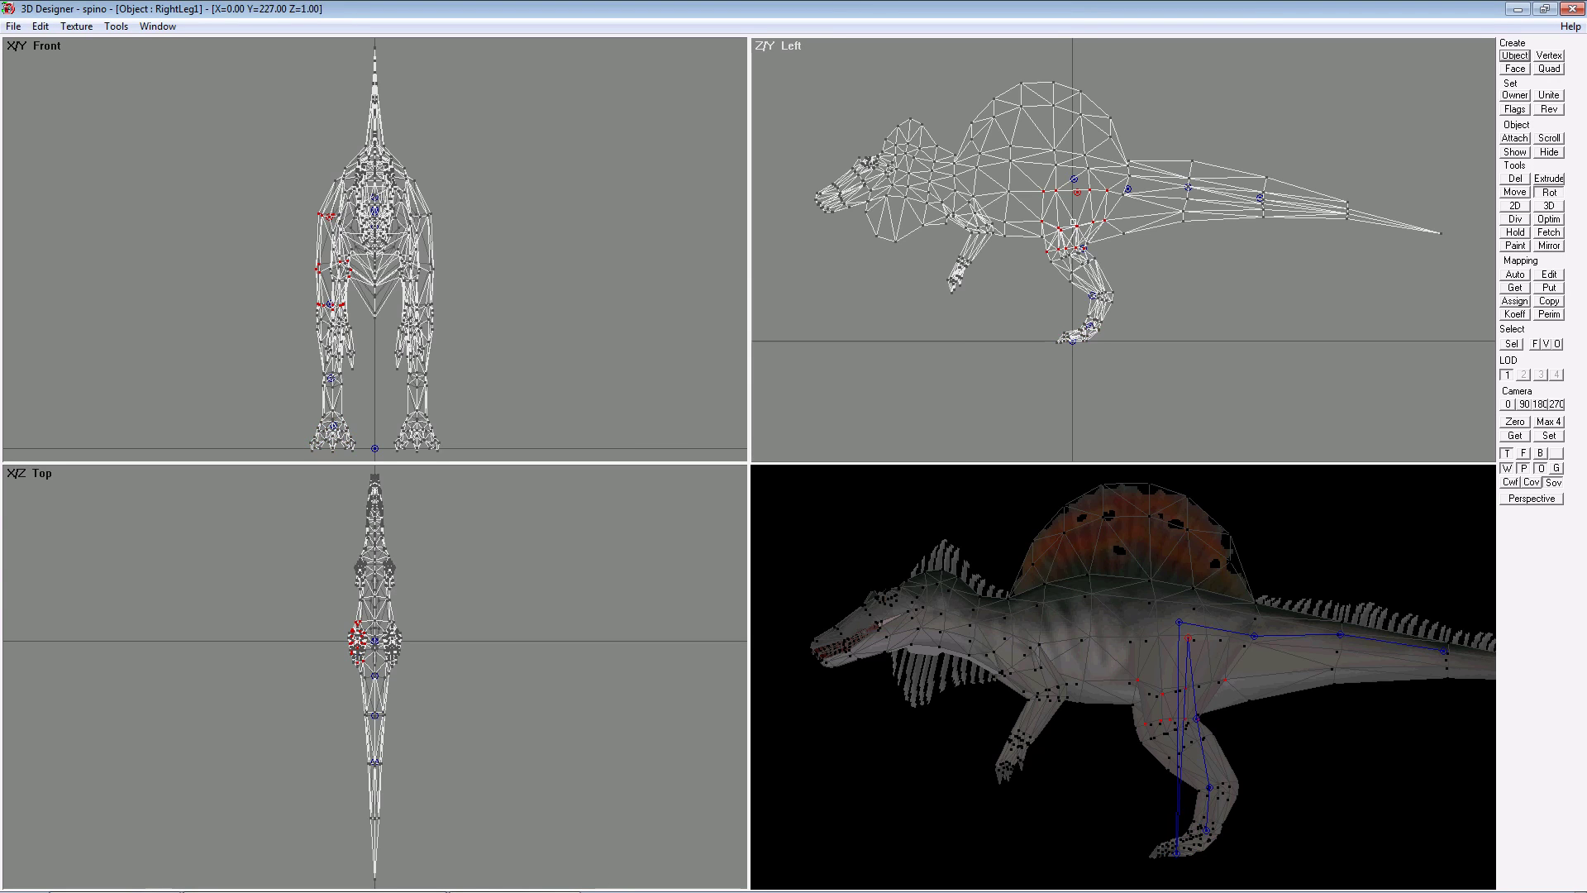
{"action": "left_click_drag", "start_coordinate": [1073, 180], "coordinate": [1108, 179]}
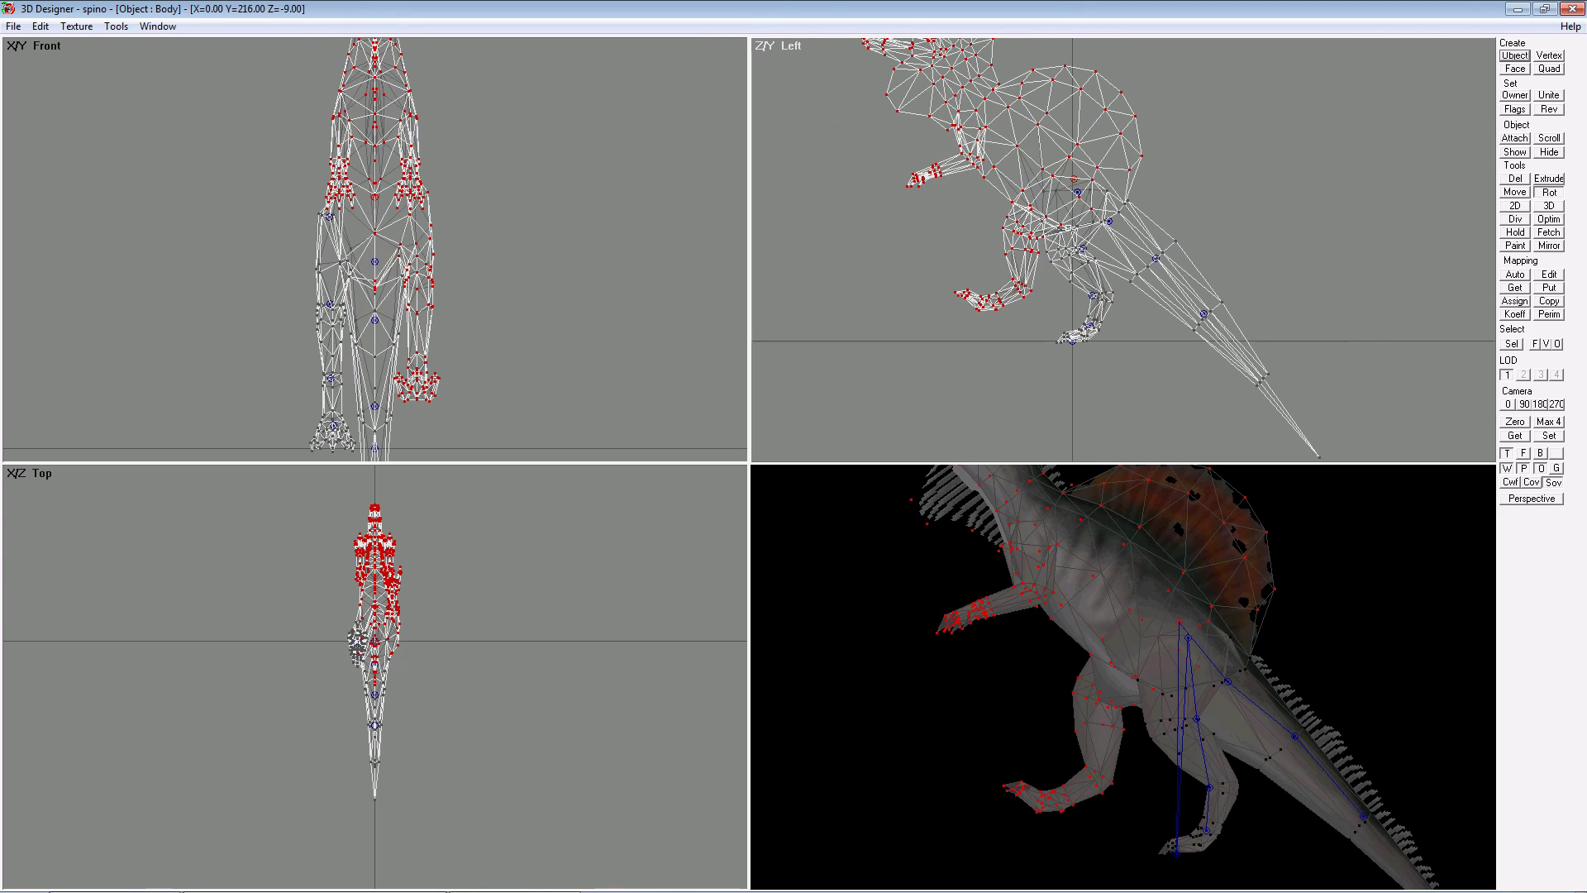
{"action": "mouse_move", "coordinate": [1077, 191]}
{"action": "left_mouse_down"}
{"action": "mouse_move", "coordinate": [1094, 192]}
{"action": "mouse_move", "coordinate": [1054, 192]}
{"action": "mouse_move", "coordinate": [1075, 191]}
{"action": "left_mouse_up"}
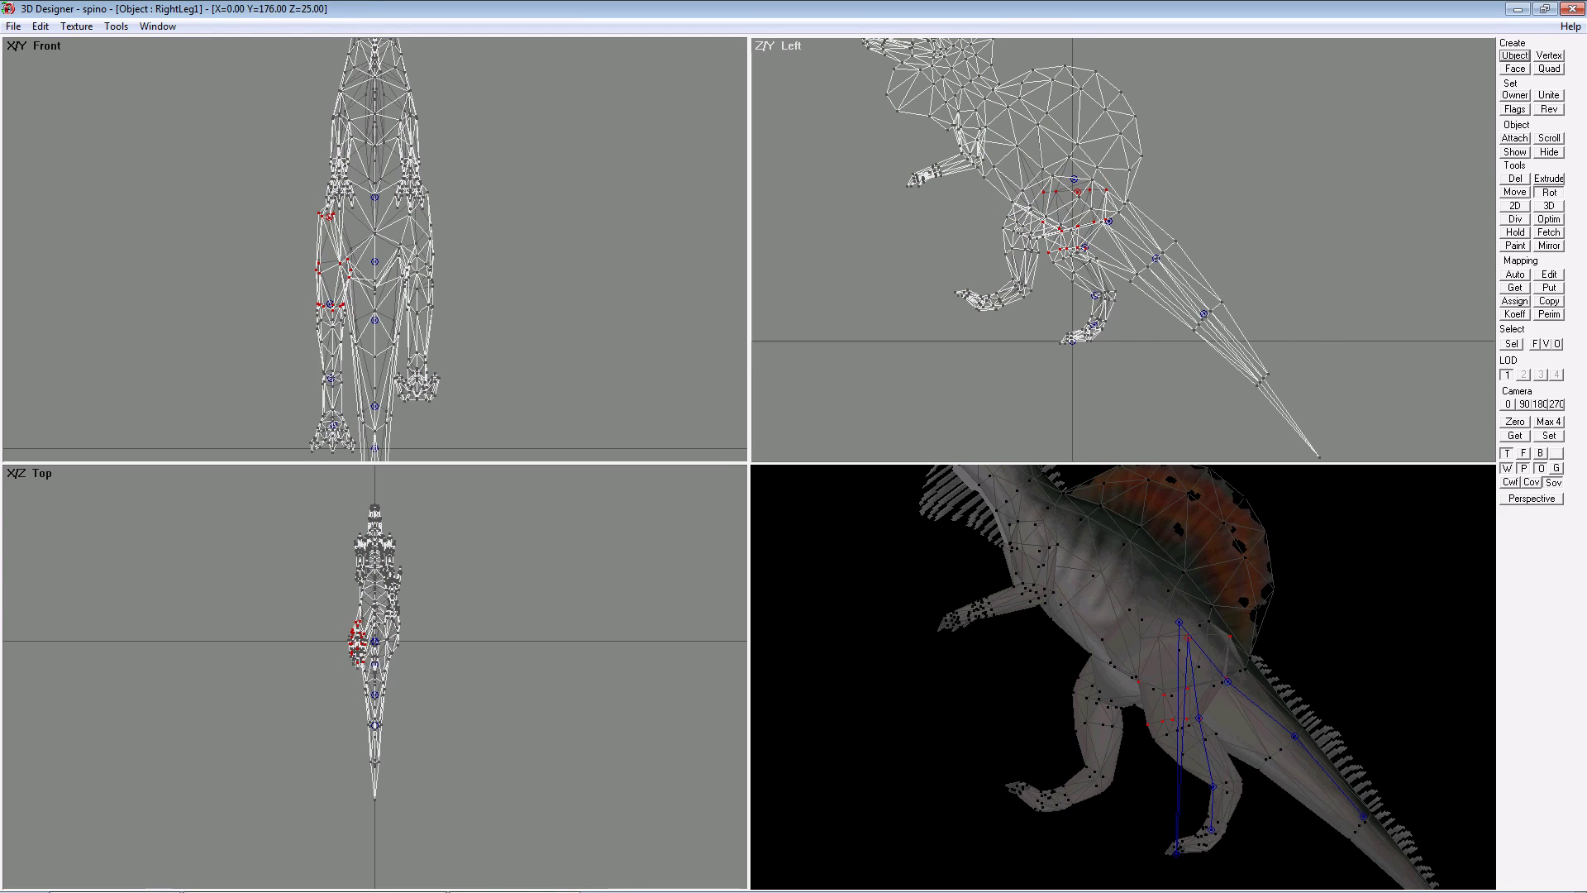
{"action": "mouse_move", "coordinate": [1084, 247]}
{"action": "left_mouse_down"}
{"action": "mouse_move", "coordinate": [1057, 247]}
{"action": "mouse_move", "coordinate": [1116, 247]}
{"action": "mouse_move", "coordinate": [1083, 248]}
{"action": "left_mouse_up"}
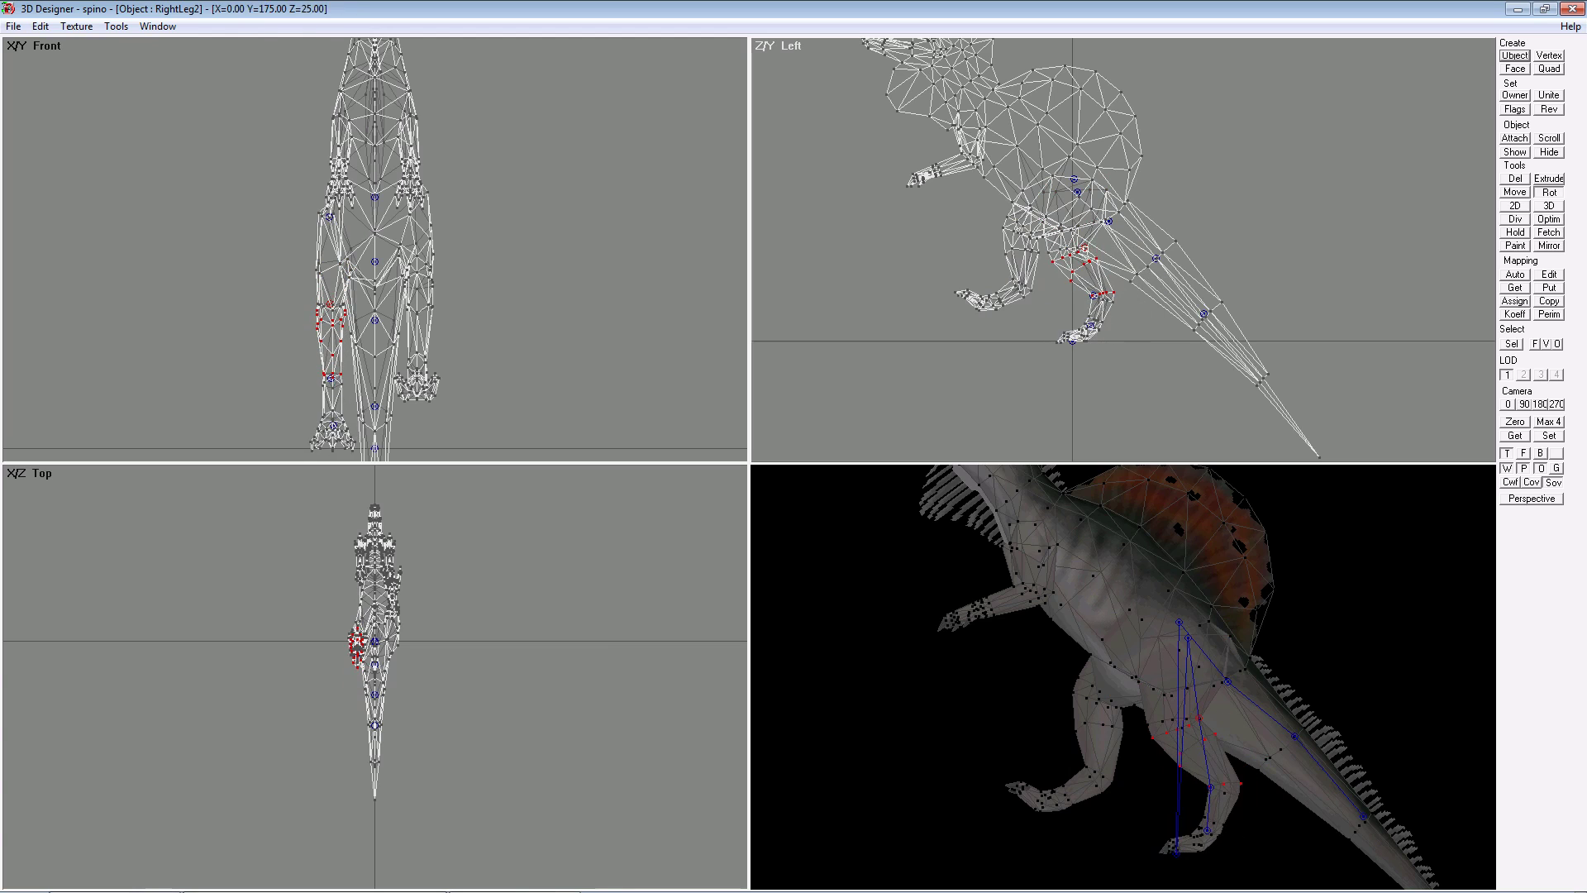
{"action": "left_click", "coordinate": [1089, 327]}
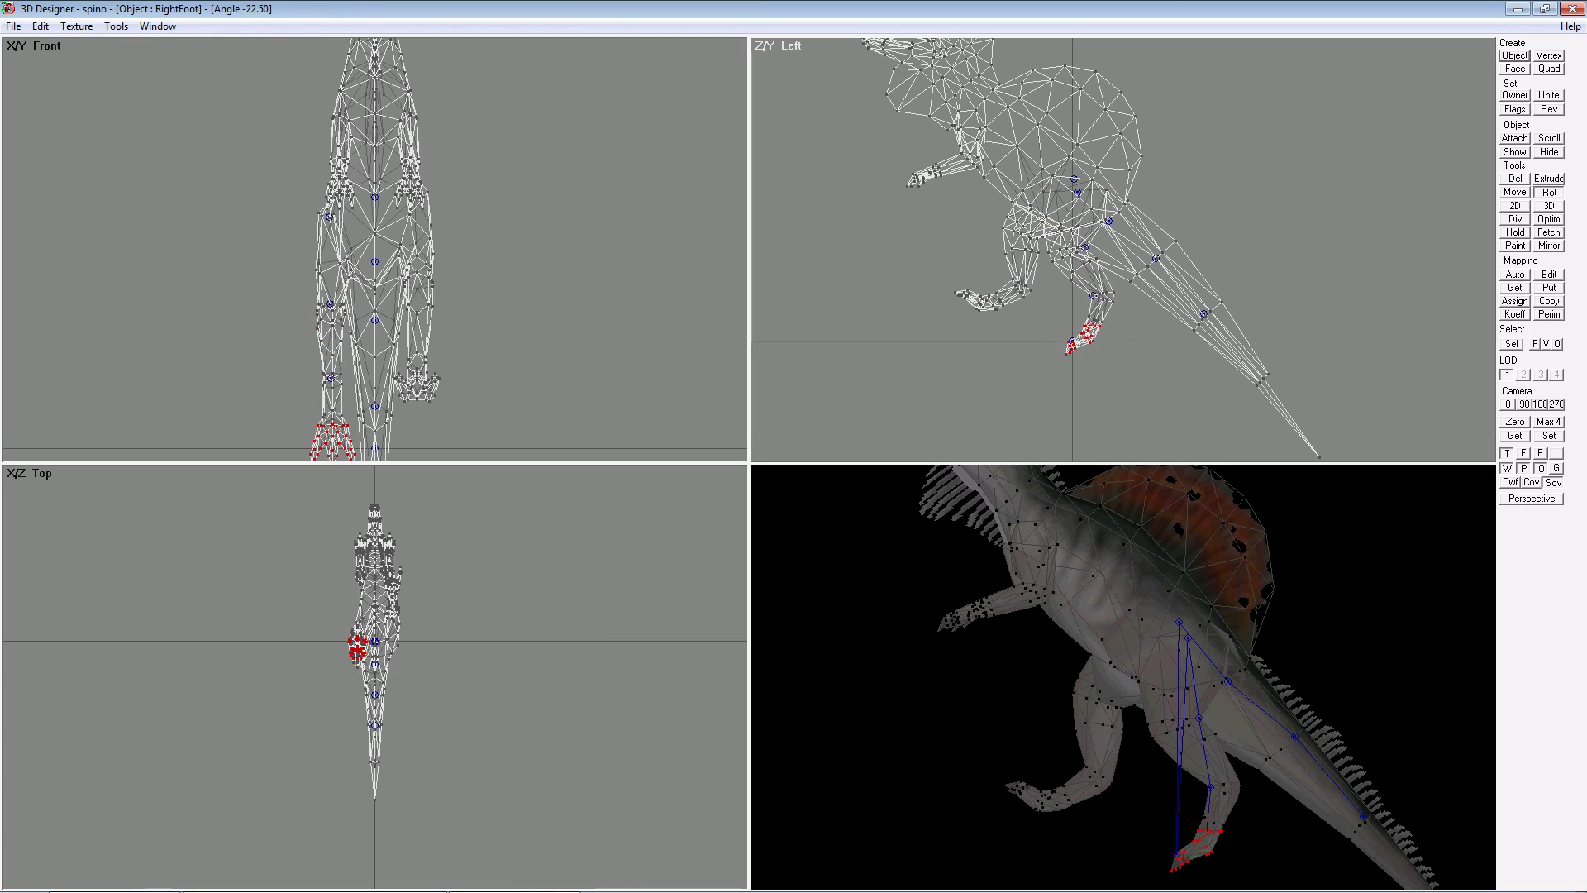
{"action": "left_click_drag", "start_coordinate": [1094, 295], "coordinate": [1136, 336]}
{"action": "key", "text": "ctrl+z"}
{"action": "key", "text": "ctrl+z"}
{"action": "key", "text": "ctrl+z"}
{"action": "key", "text": "ctrl+z"}
{"action": "key", "text": "ctrl+z"}
{"action": "key", "text": "ctrl+z"}
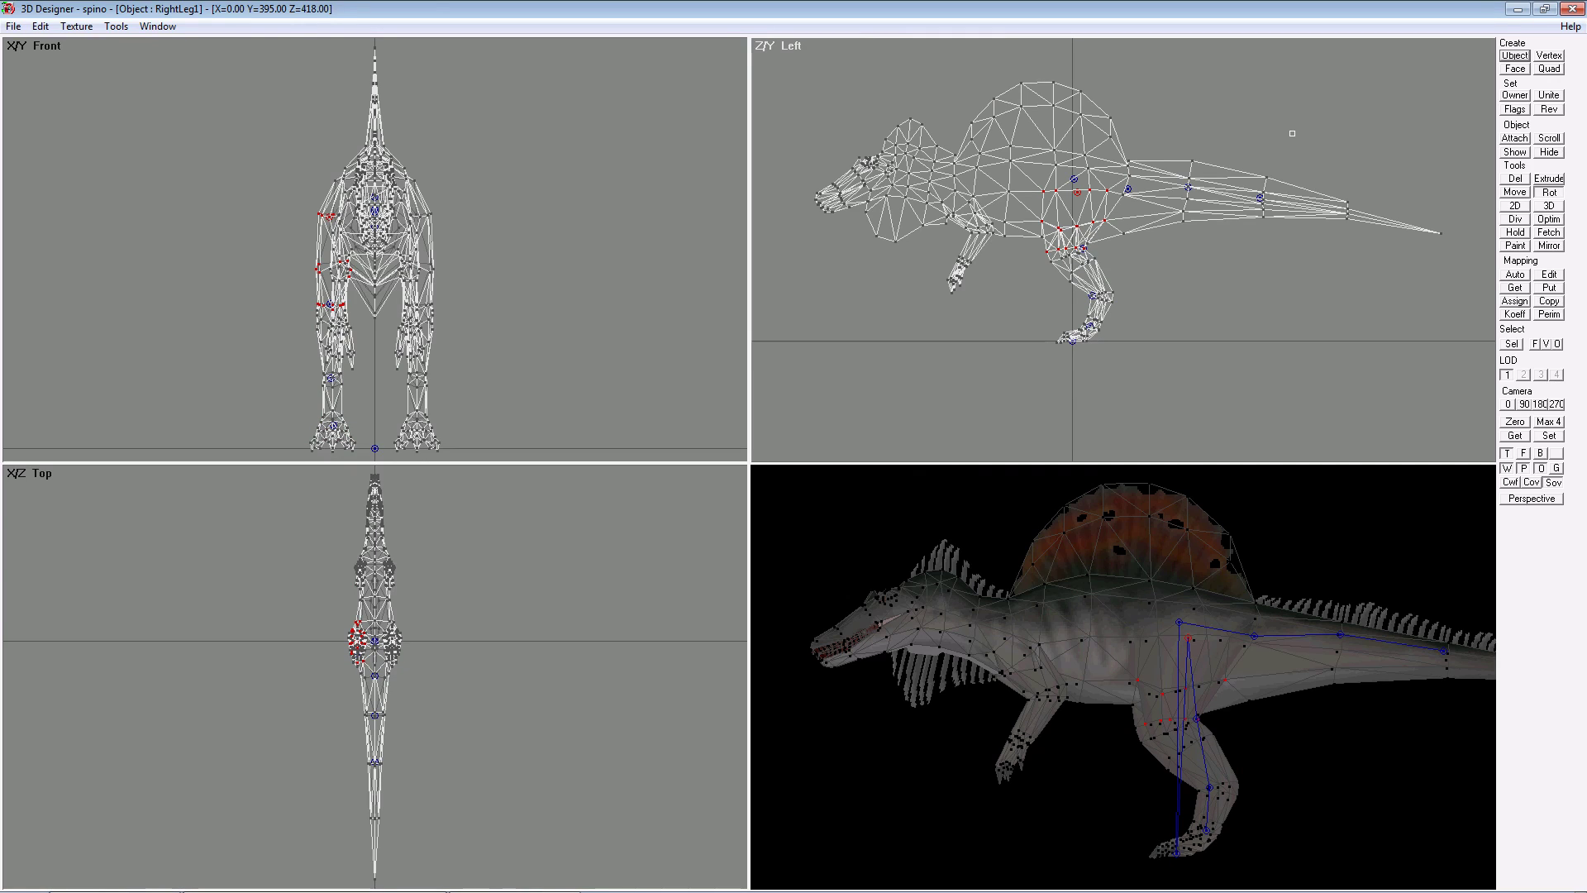
{"action": "left_click", "coordinate": [1515, 192]}
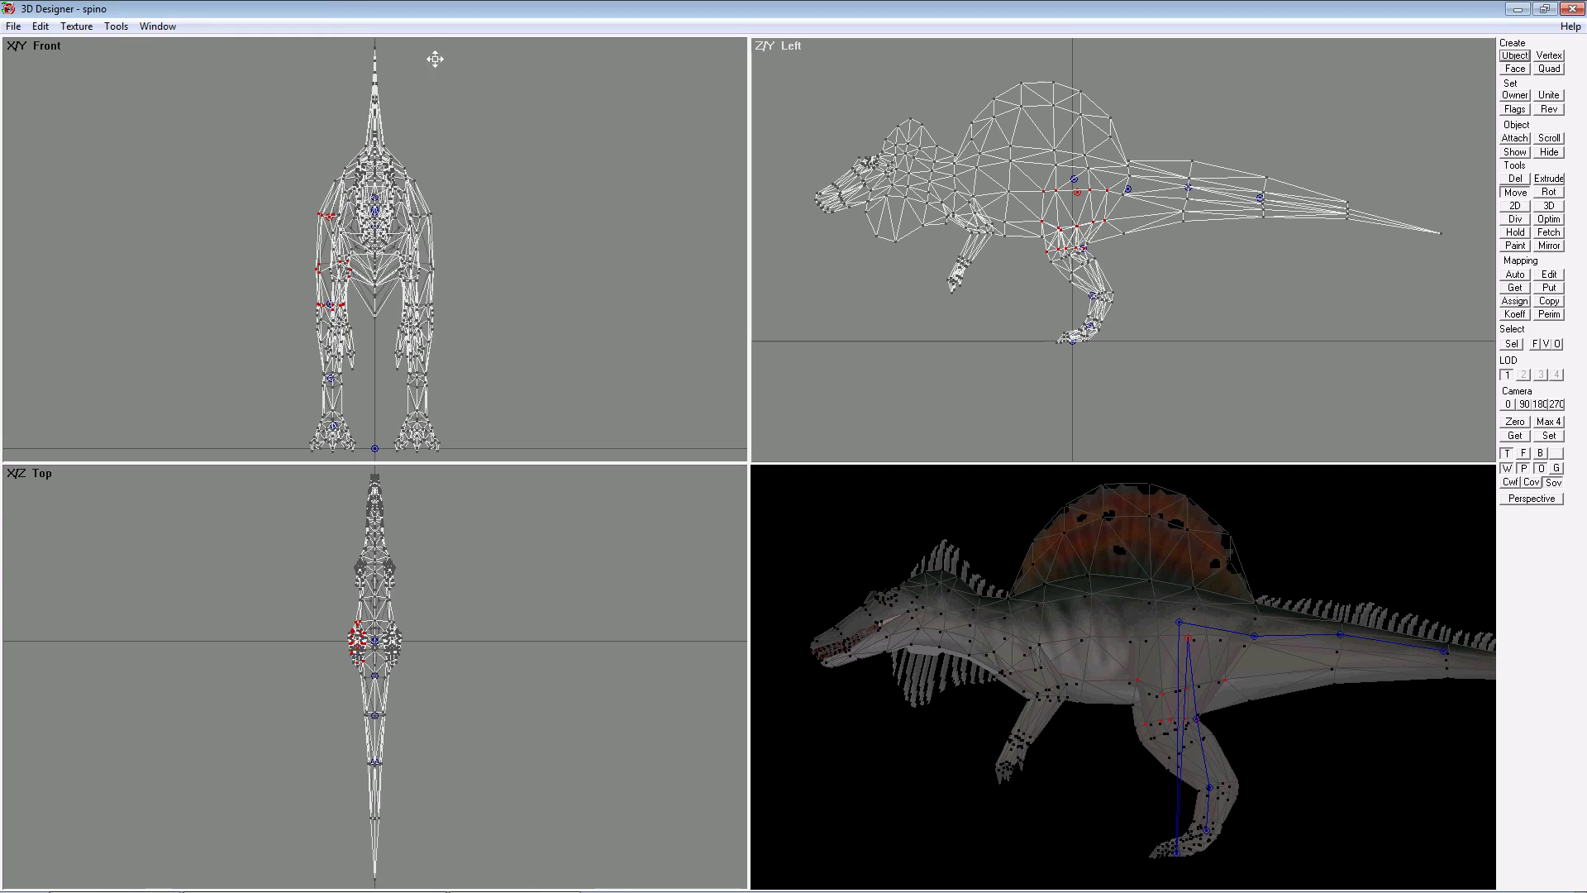
- Save the model as spino1 in OldFile format with 16-bit texture, replacing the existing file
{"action": "left_click", "coordinate": [14, 27]}
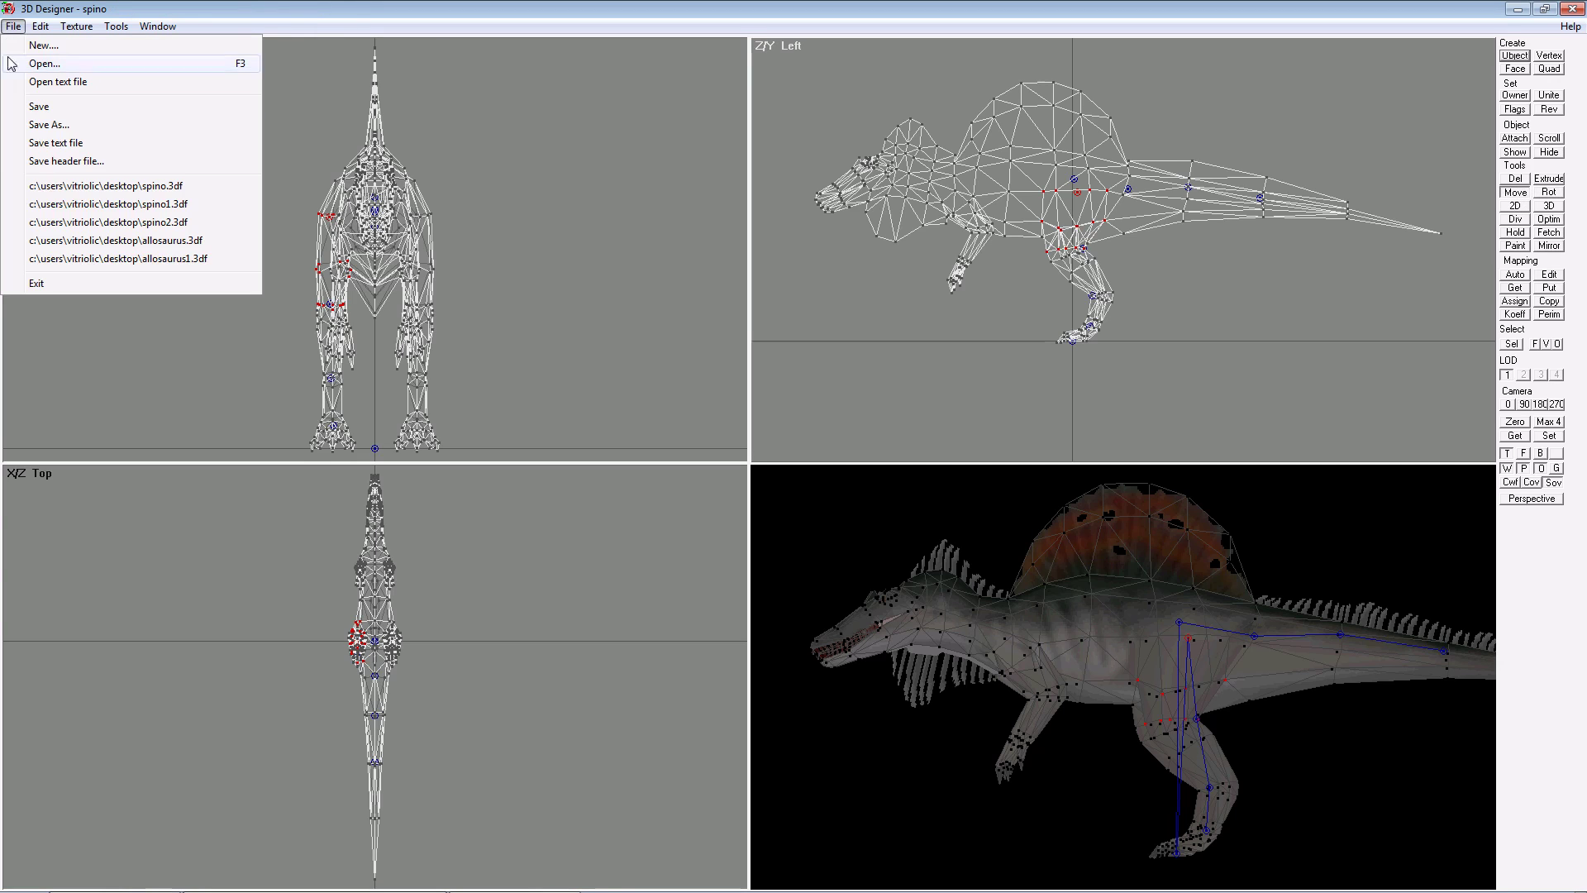
{"action": "left_click", "coordinate": [49, 125]}
{"action": "left_click", "coordinate": [820, 529]}
{"action": "left_click", "coordinate": [792, 549]}
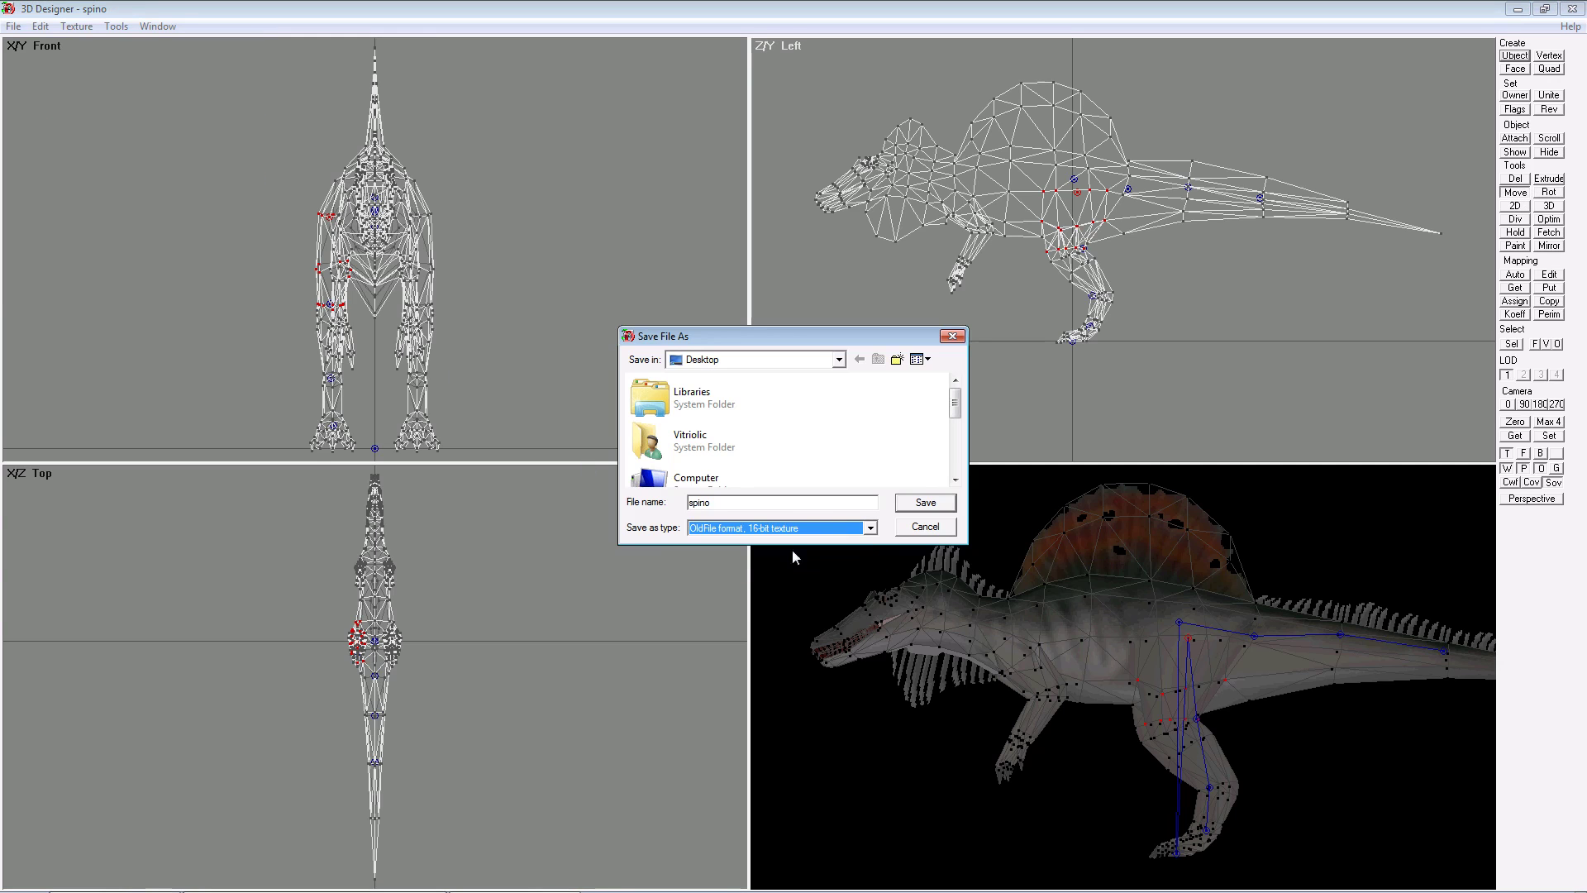
{"action": "scroll", "coordinate": [950, 463], "scroll_direction": "down", "scroll_amount": 5}
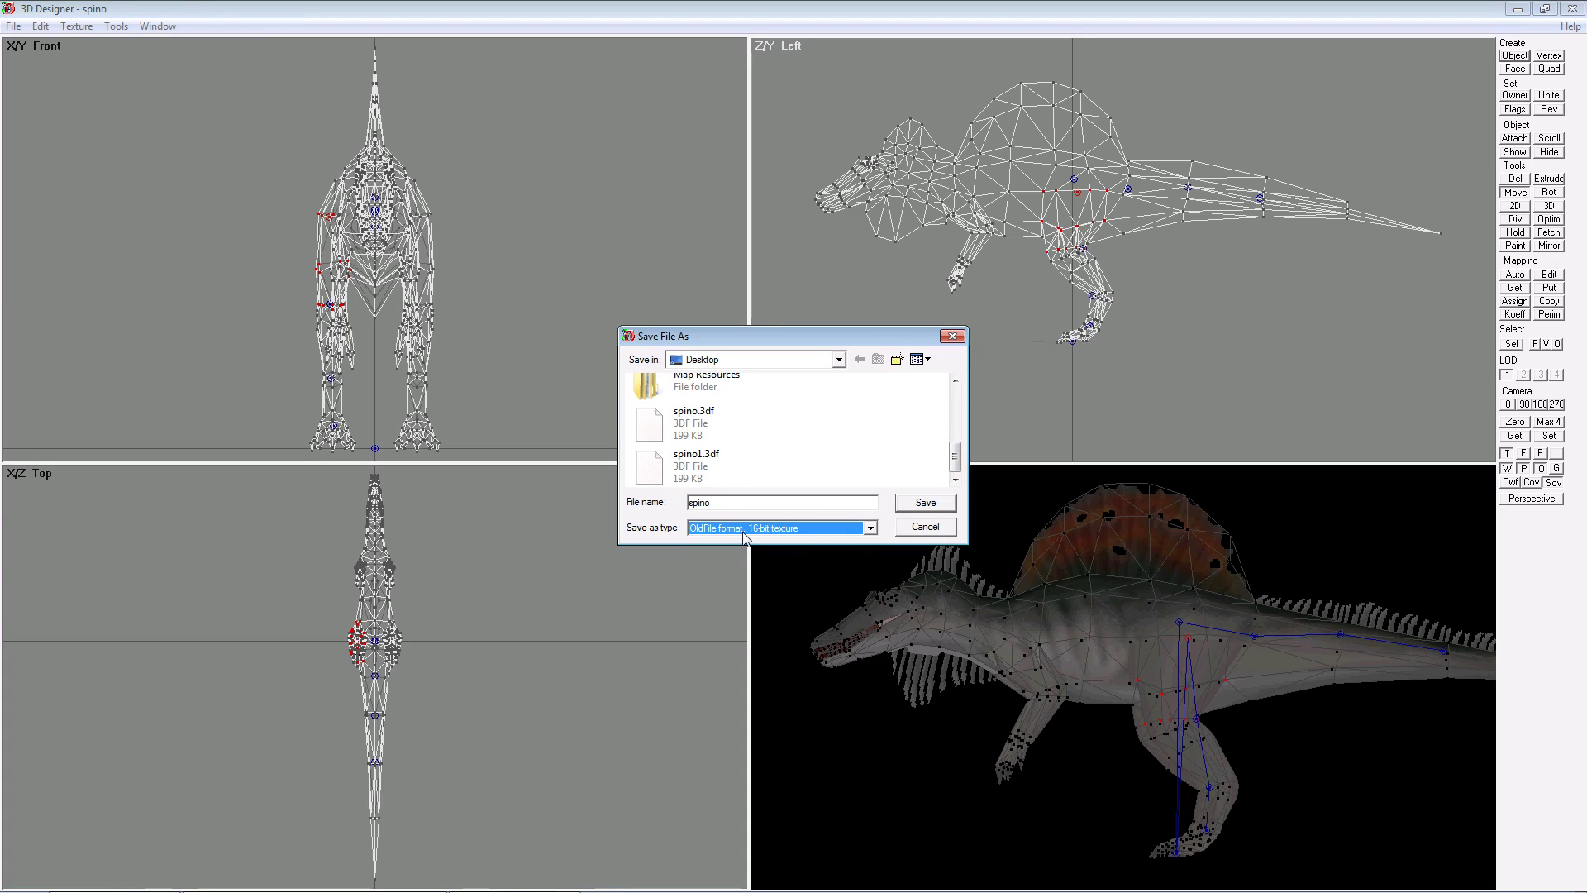
{"action": "left_click", "coordinate": [696, 460]}
{"action": "left_click", "coordinate": [924, 503]}
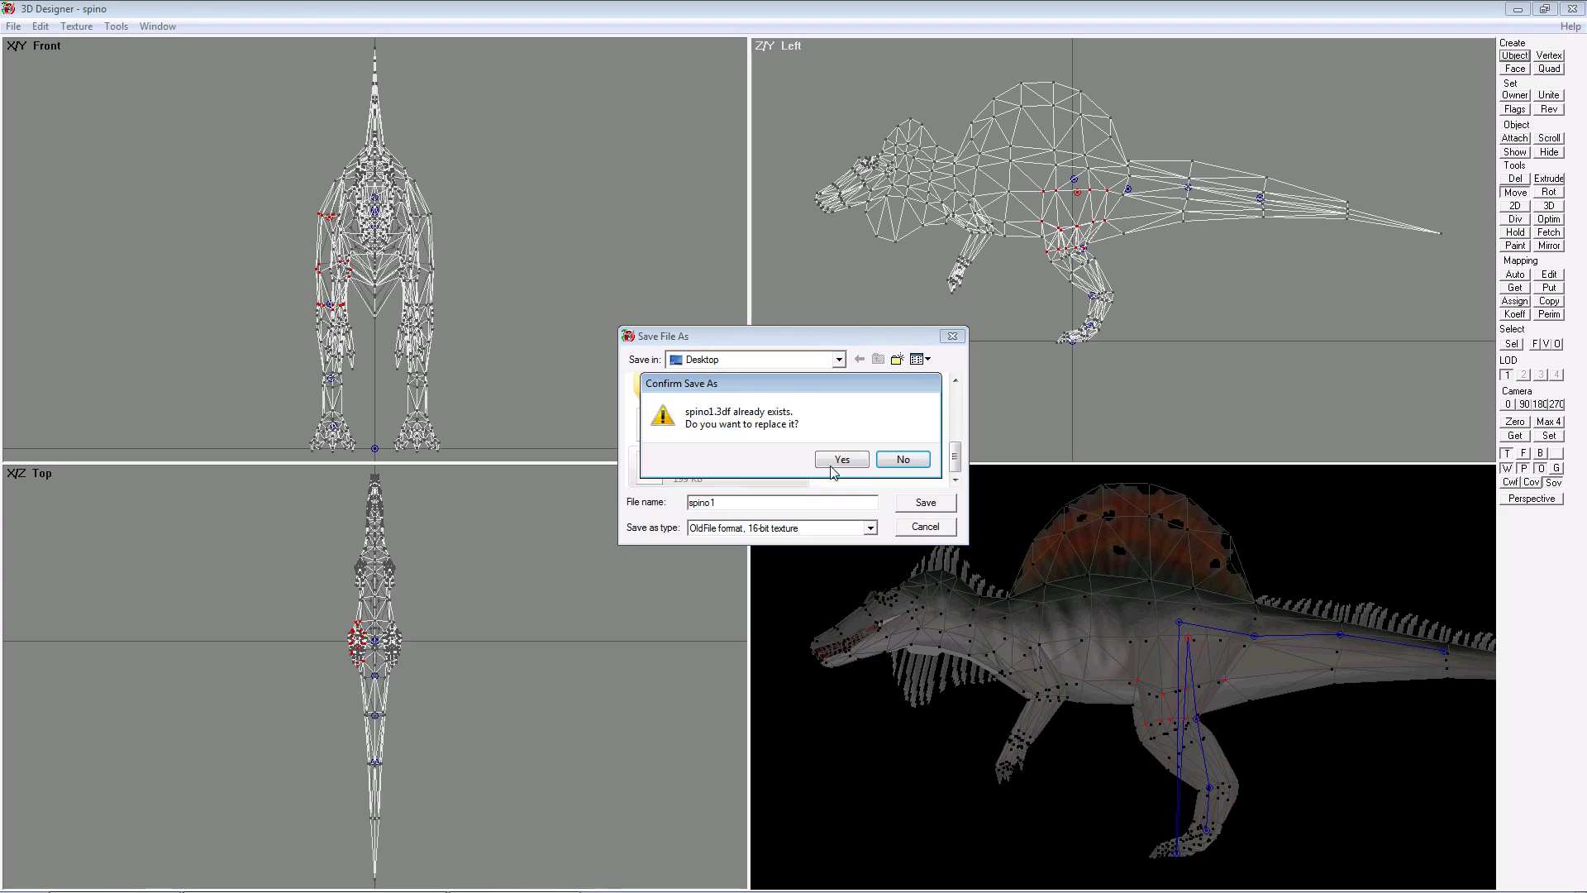
{"action": "left_click", "coordinate": [835, 460]}
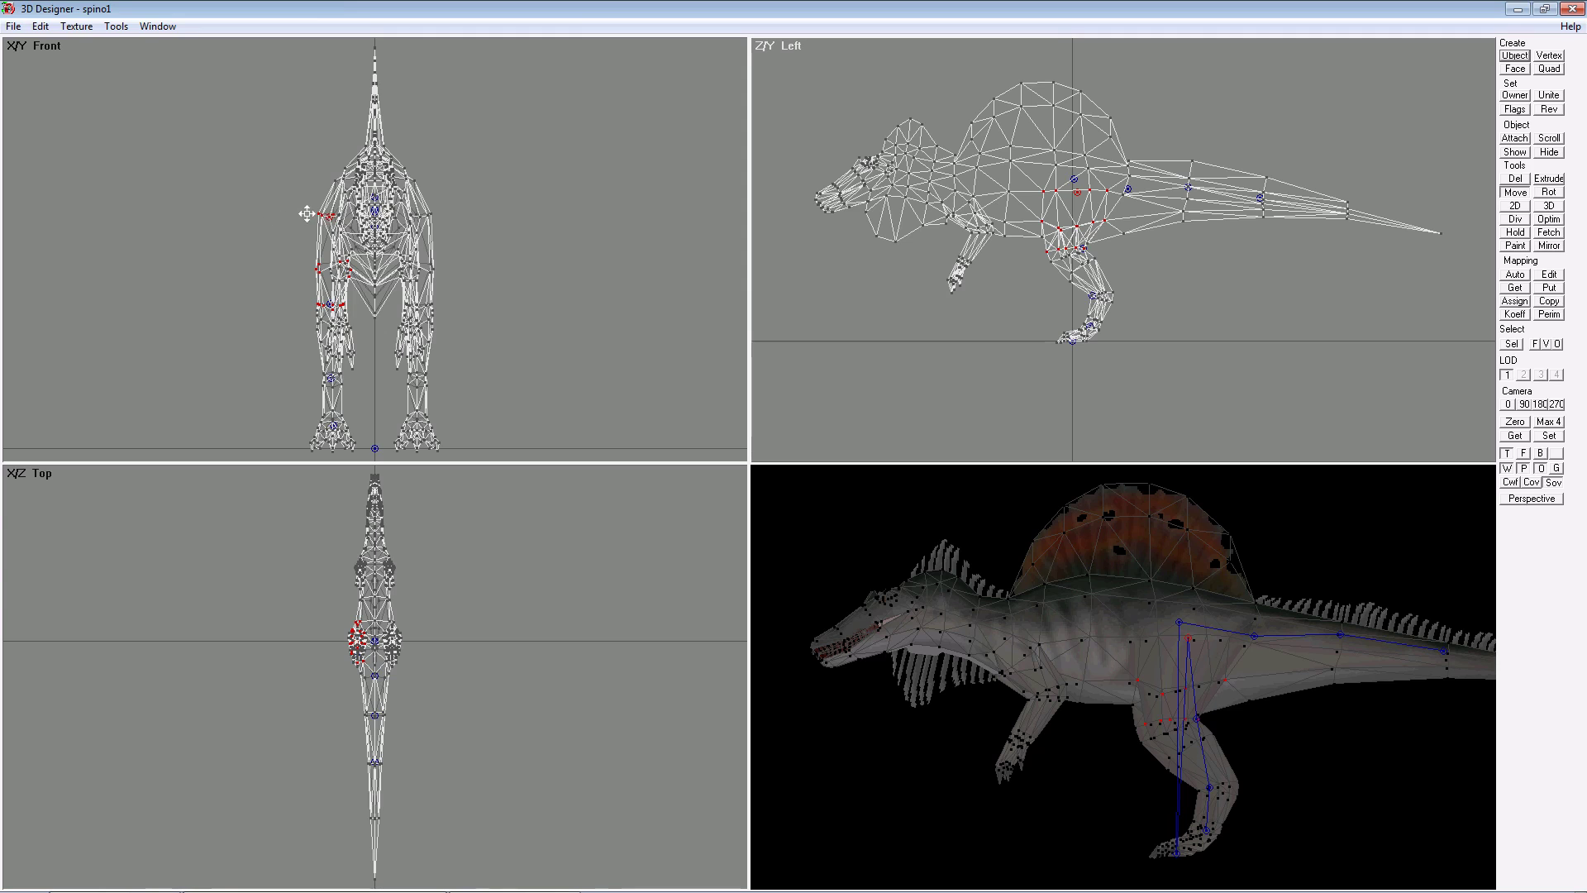
- Try moving RightLeg1 outward in the front view of the saved model, and undo the move
{"action": "left_click_drag", "start_coordinate": [328, 214], "coordinate": [276, 216]}
{"action": "key", "text": "ctrl+z"}
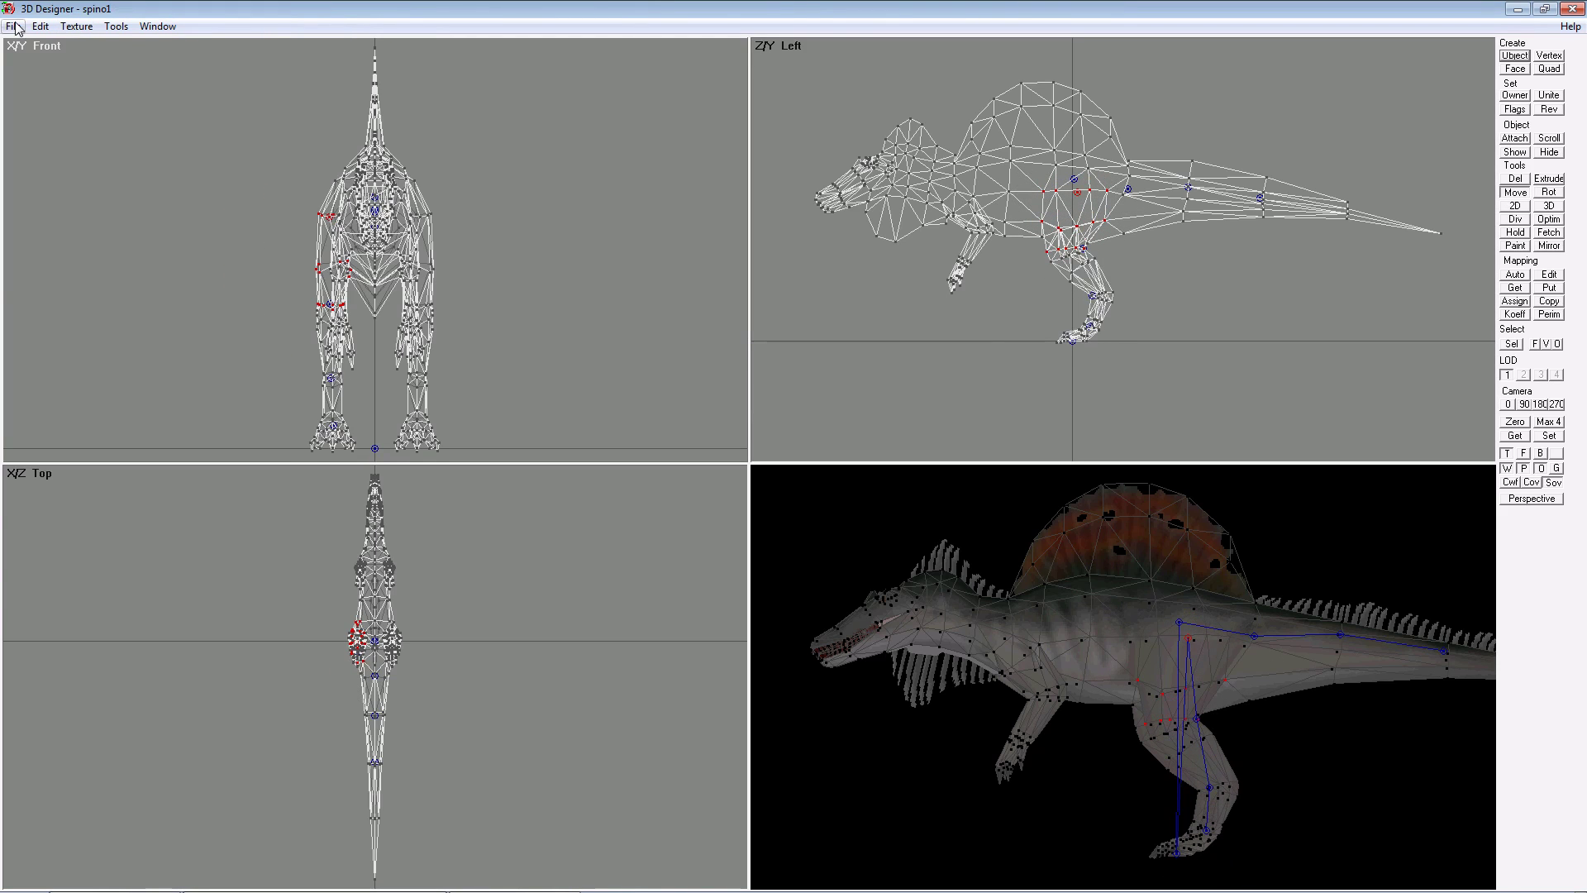
- Open spino1.3df from the desktop as an original model file (*.3df)
{"action": "left_click", "coordinate": [15, 26]}
{"action": "left_click", "coordinate": [30, 61]}
{"action": "scroll", "coordinate": [948, 411], "scroll_direction": "down", "scroll_amount": 2}
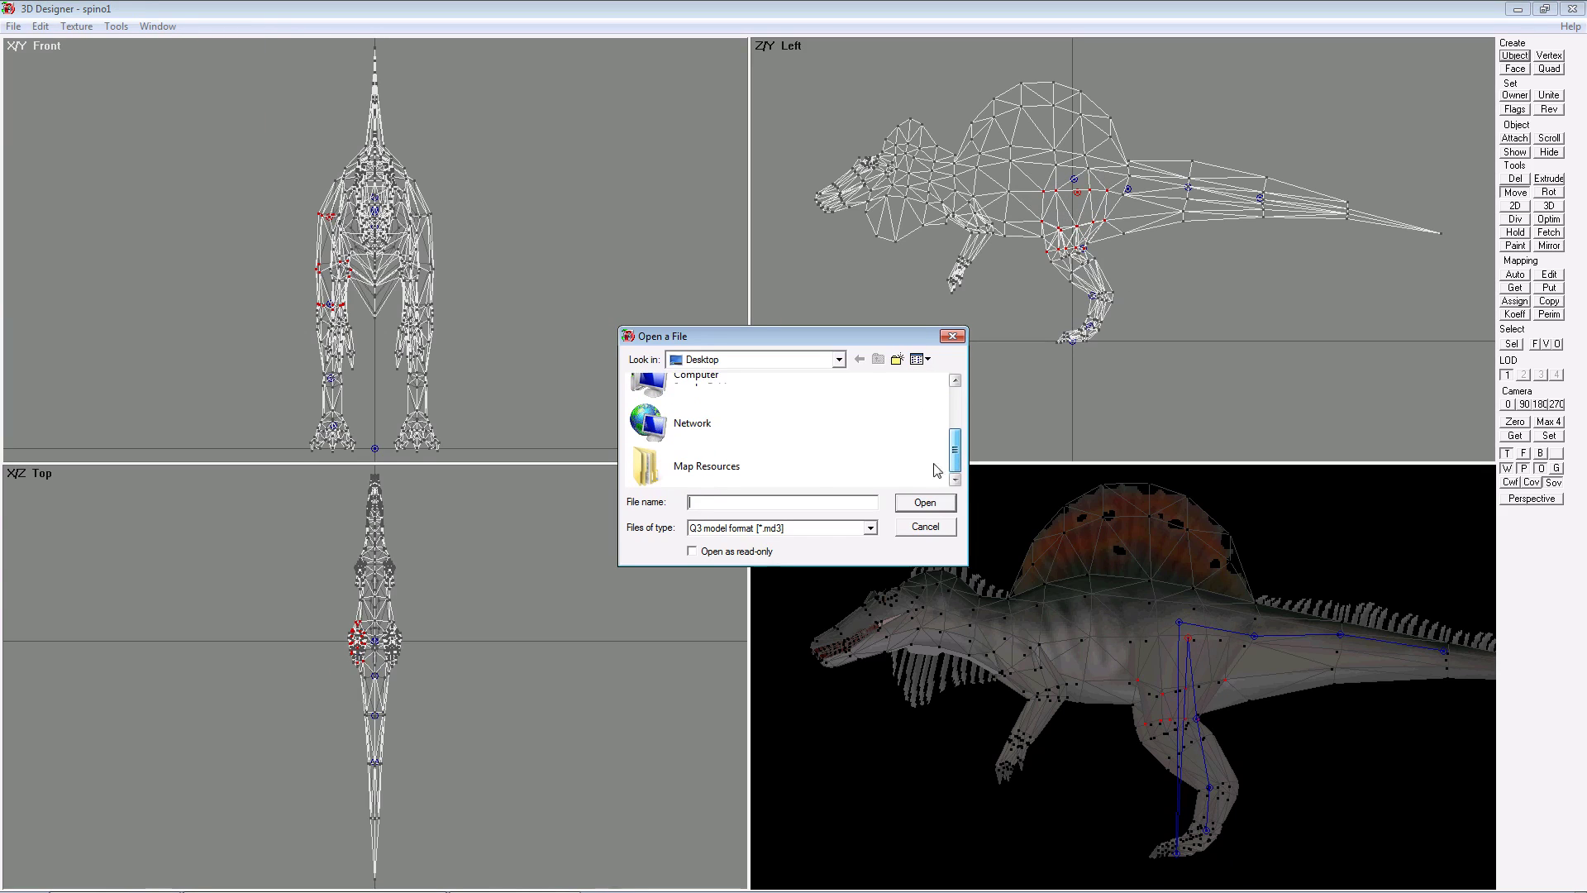
{"action": "left_click", "coordinate": [871, 528]}
{"action": "left_click", "coordinate": [777, 552]}
{"action": "scroll", "coordinate": [942, 446], "scroll_direction": "down", "scroll_amount": 3}
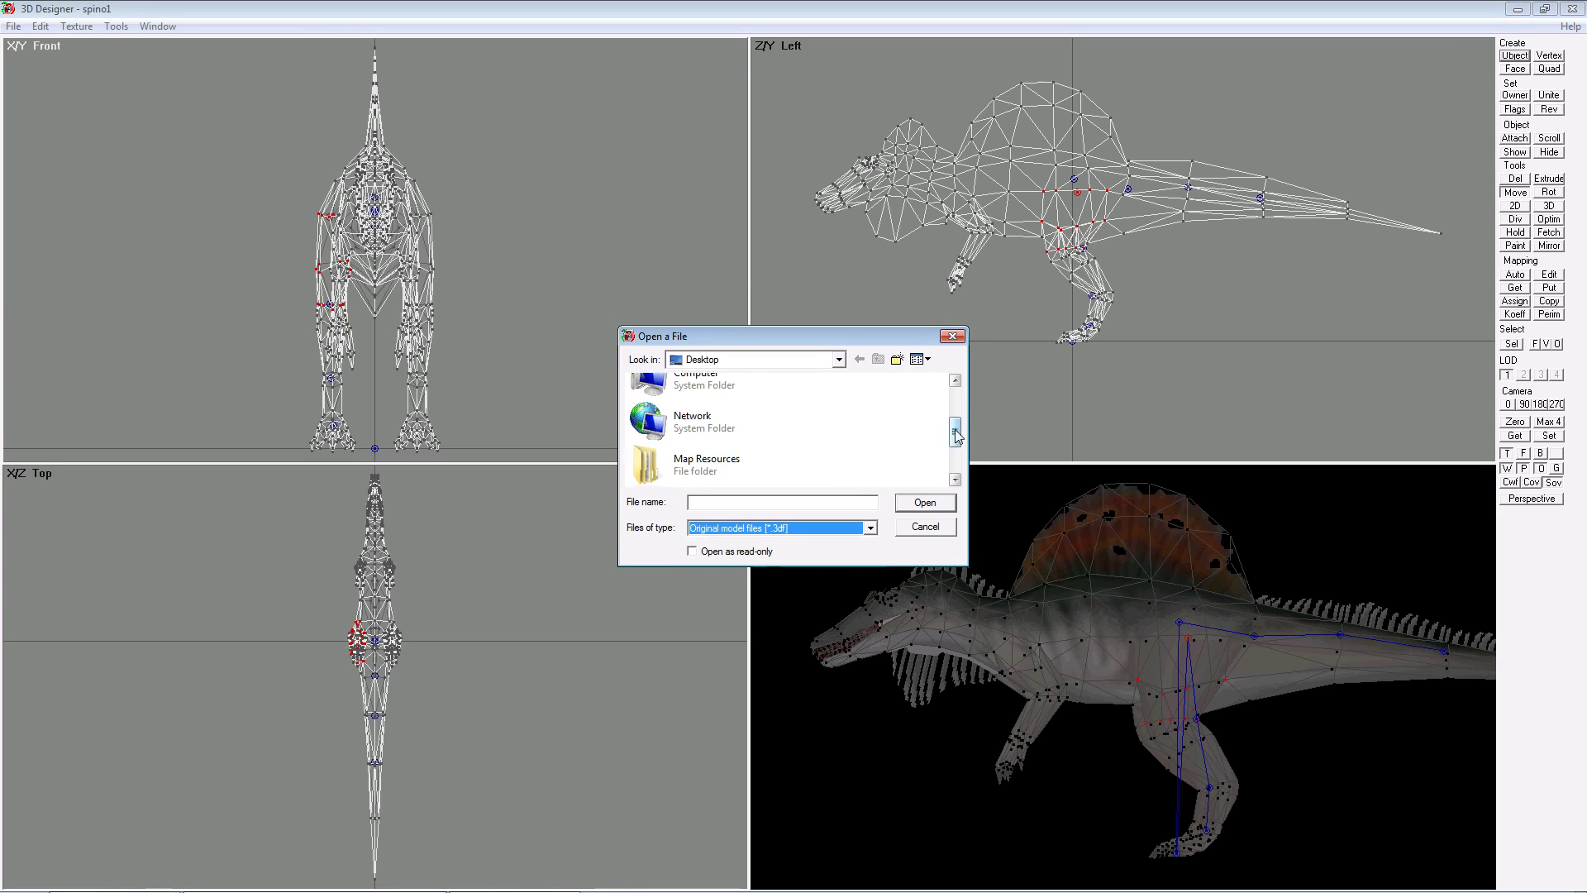
{"action": "left_click", "coordinate": [686, 463]}
{"action": "left_click", "coordinate": [925, 503]}
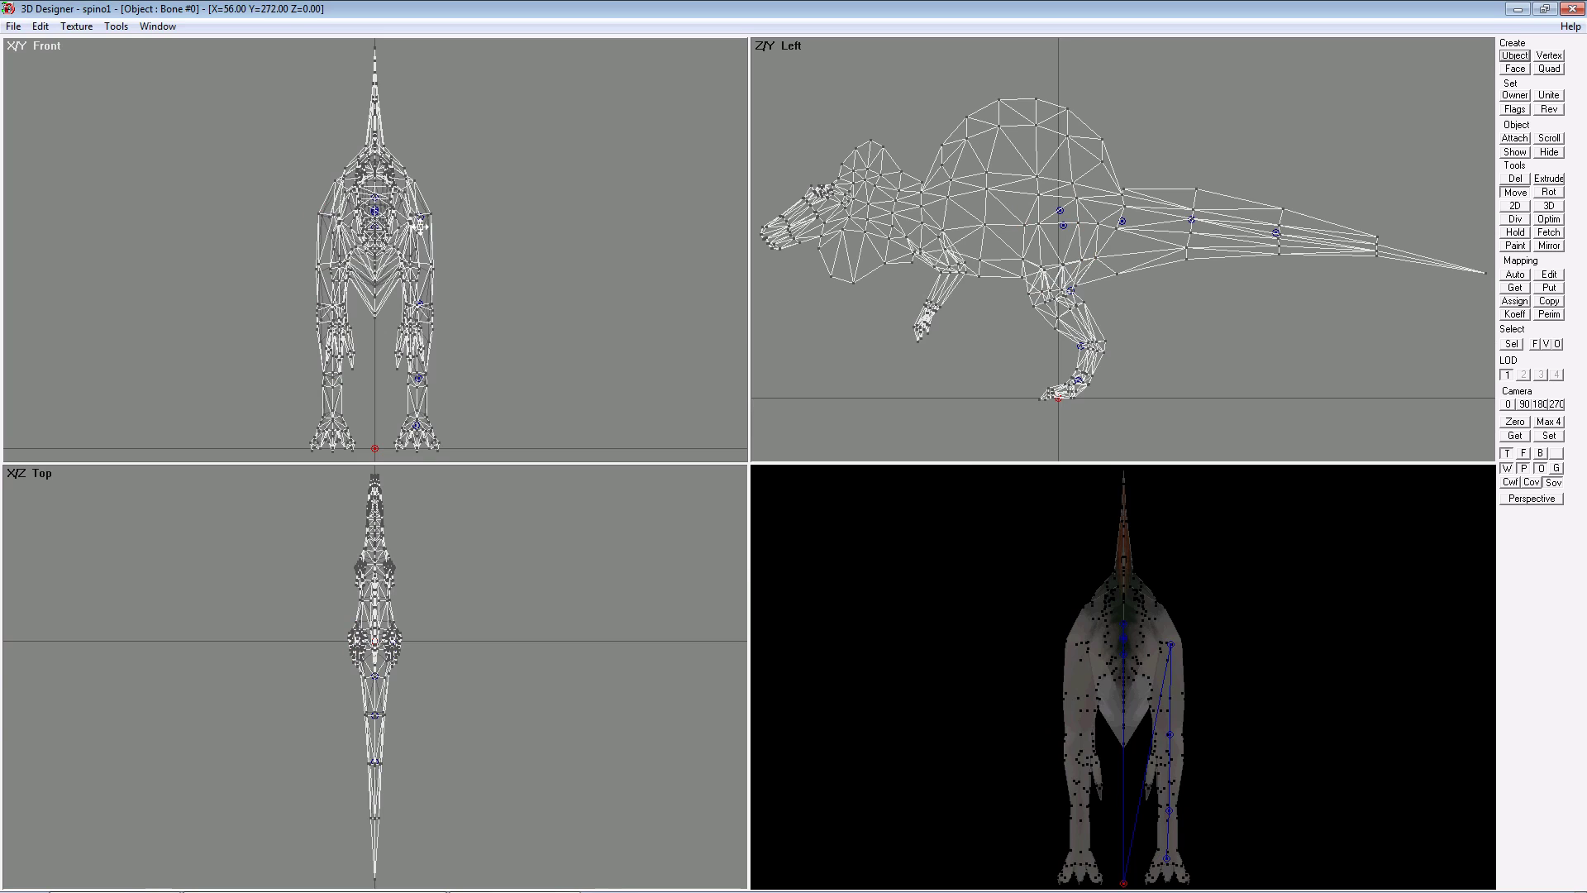
- Try moving RightLeg1 away from the body in the reopened model's front view, and undo the move
{"action": "left_click_drag", "start_coordinate": [422, 217], "coordinate": [561, 213]}
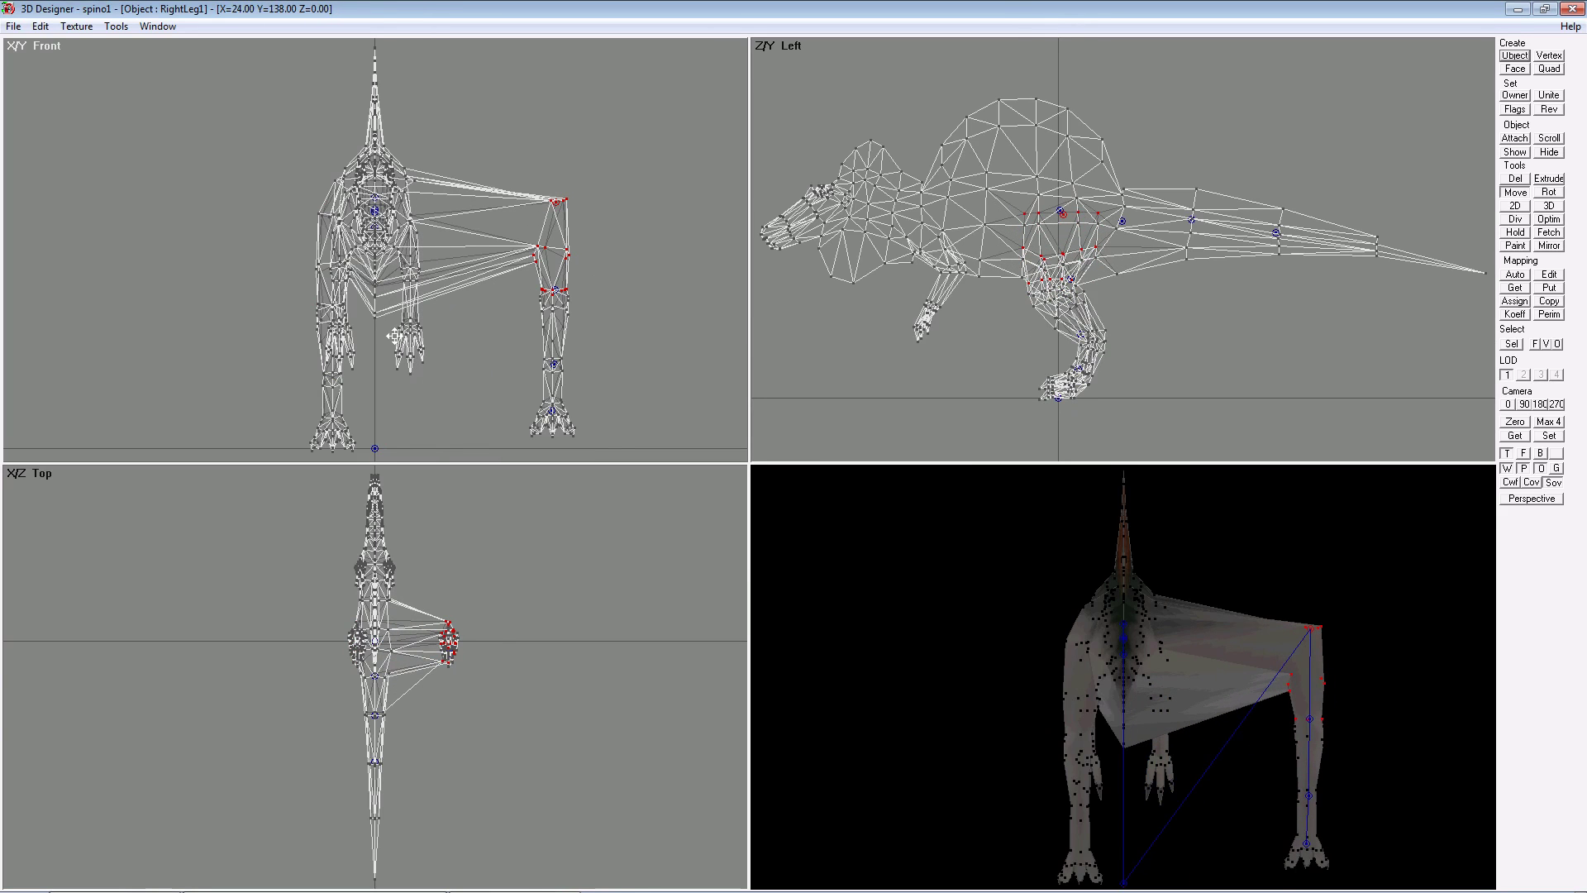
{"action": "key", "text": "ctrl+z"}
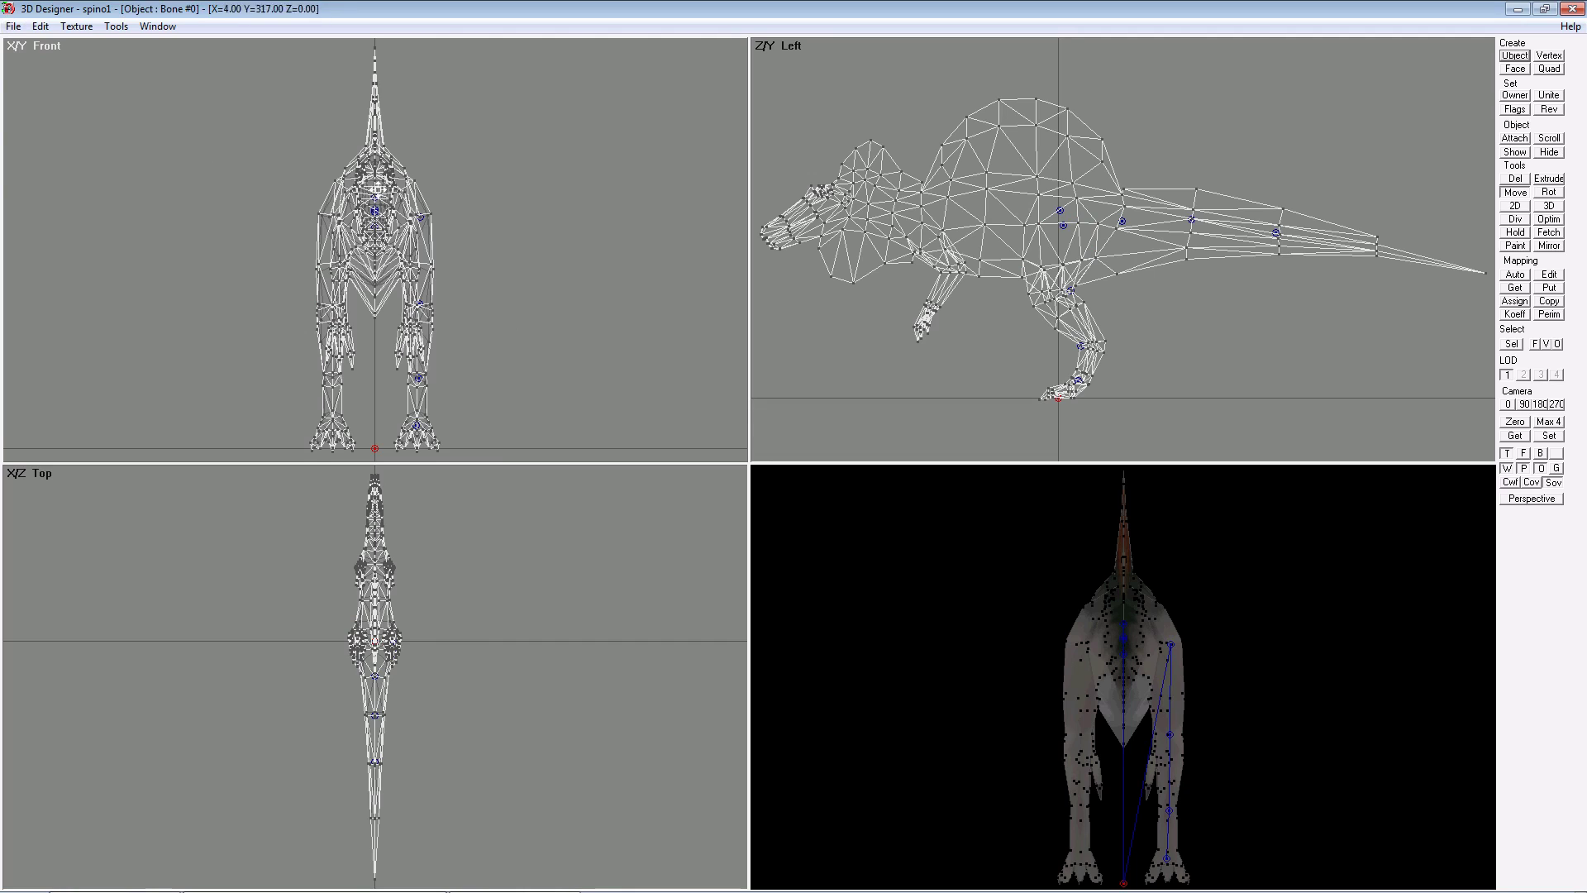
- Save the reopened model over spino1.3df, keeping the OldFile format with 16-bit texture
{"action": "left_click", "coordinate": [12, 25]}
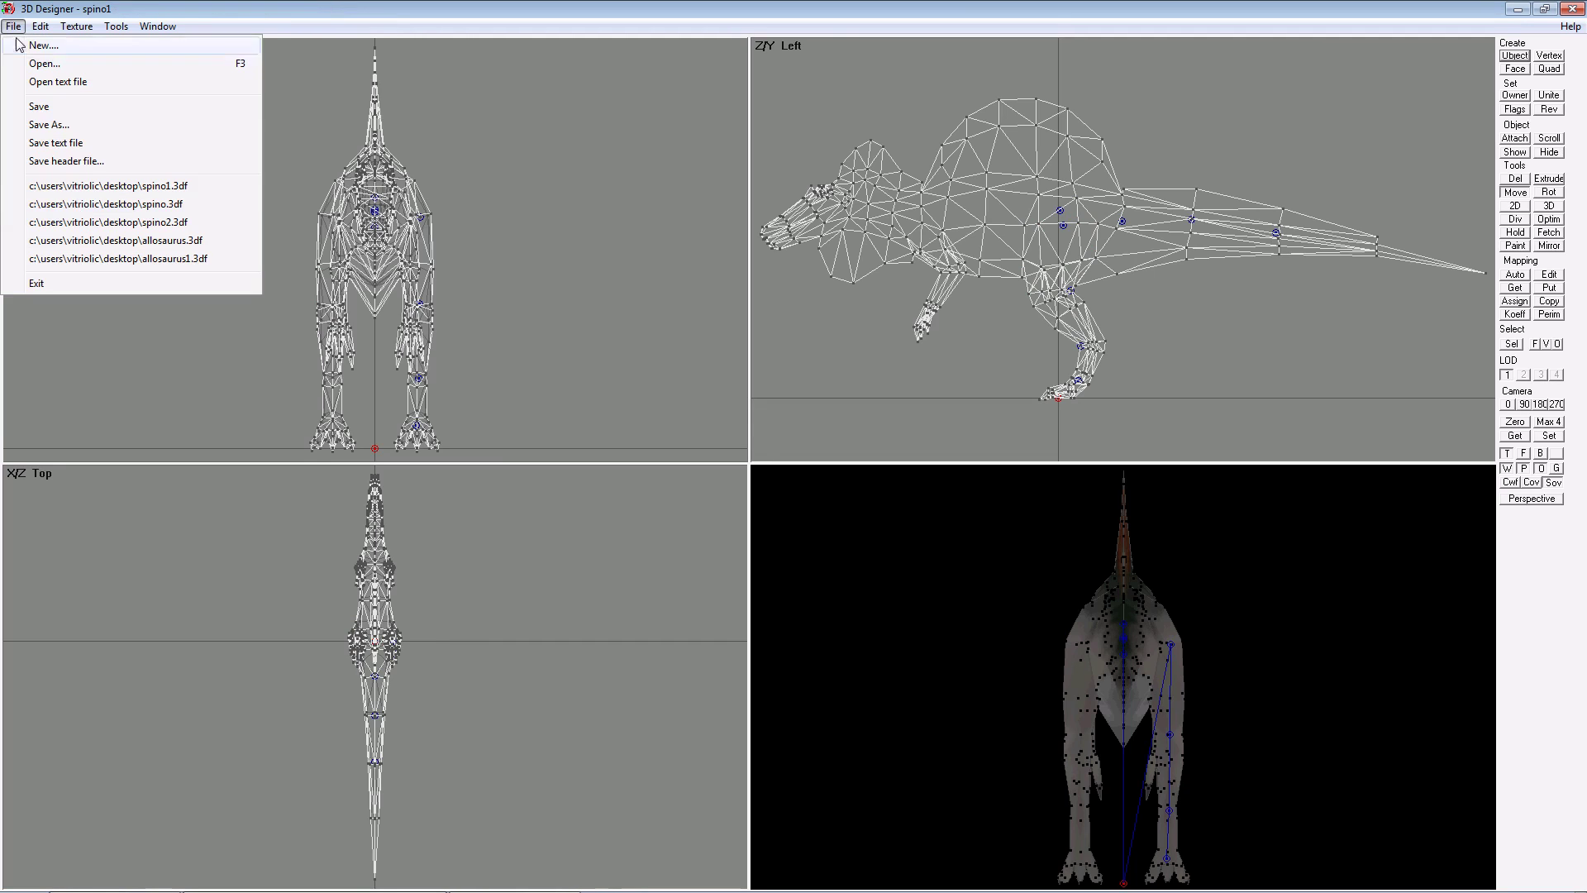
{"action": "left_click", "coordinate": [87, 125]}
{"action": "left_click", "coordinate": [865, 506]}
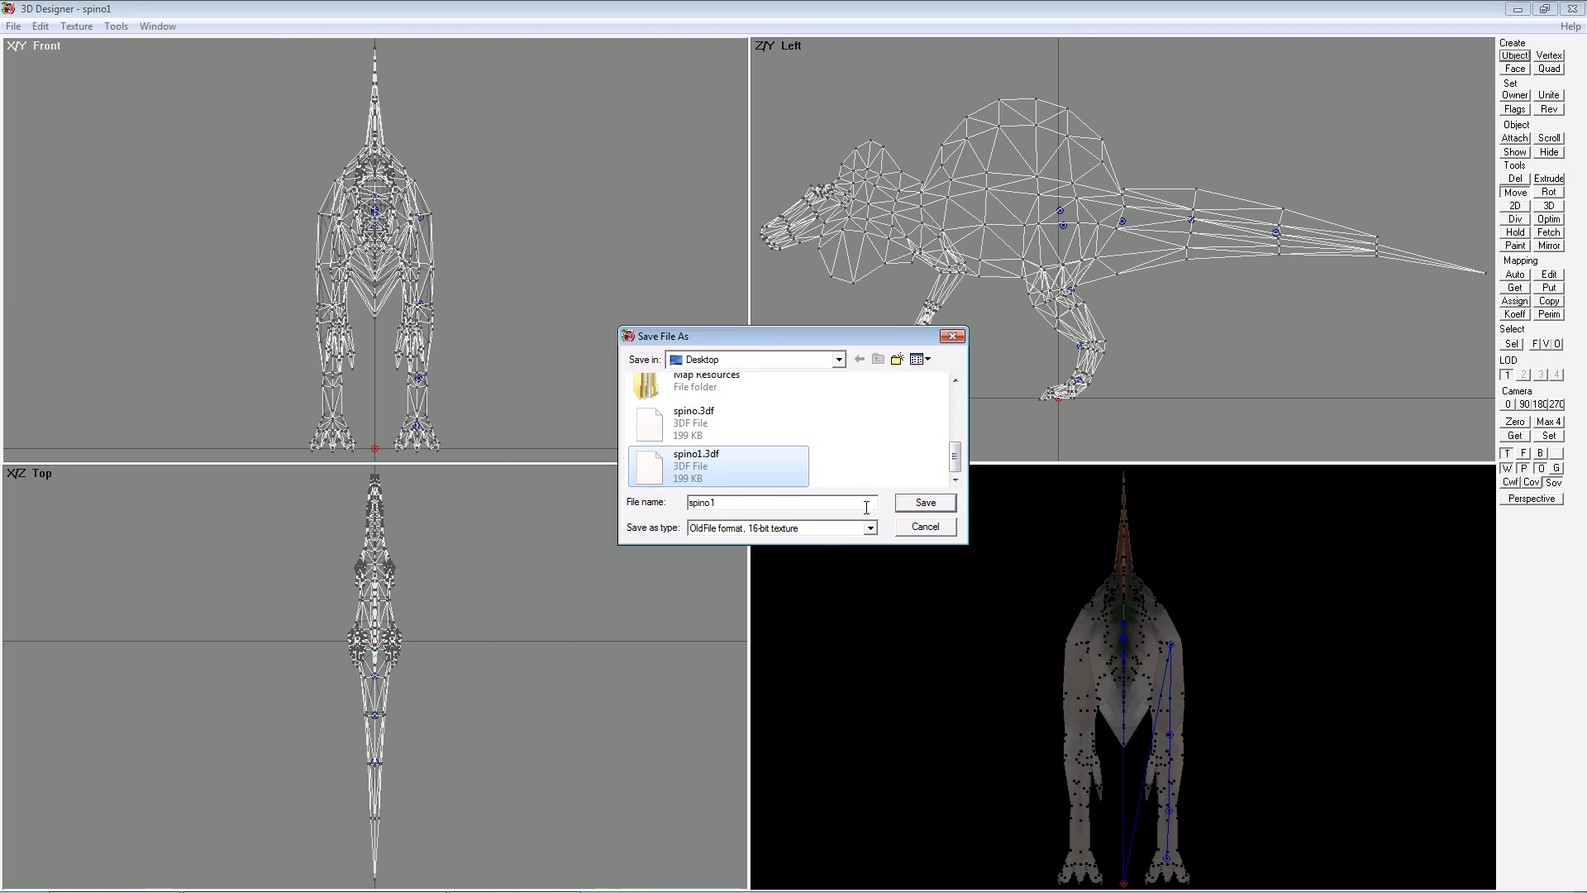
{"action": "left_click", "coordinate": [921, 510]}
{"action": "left_click", "coordinate": [840, 459]}
{"action": "left_click", "coordinate": [13, 26]}
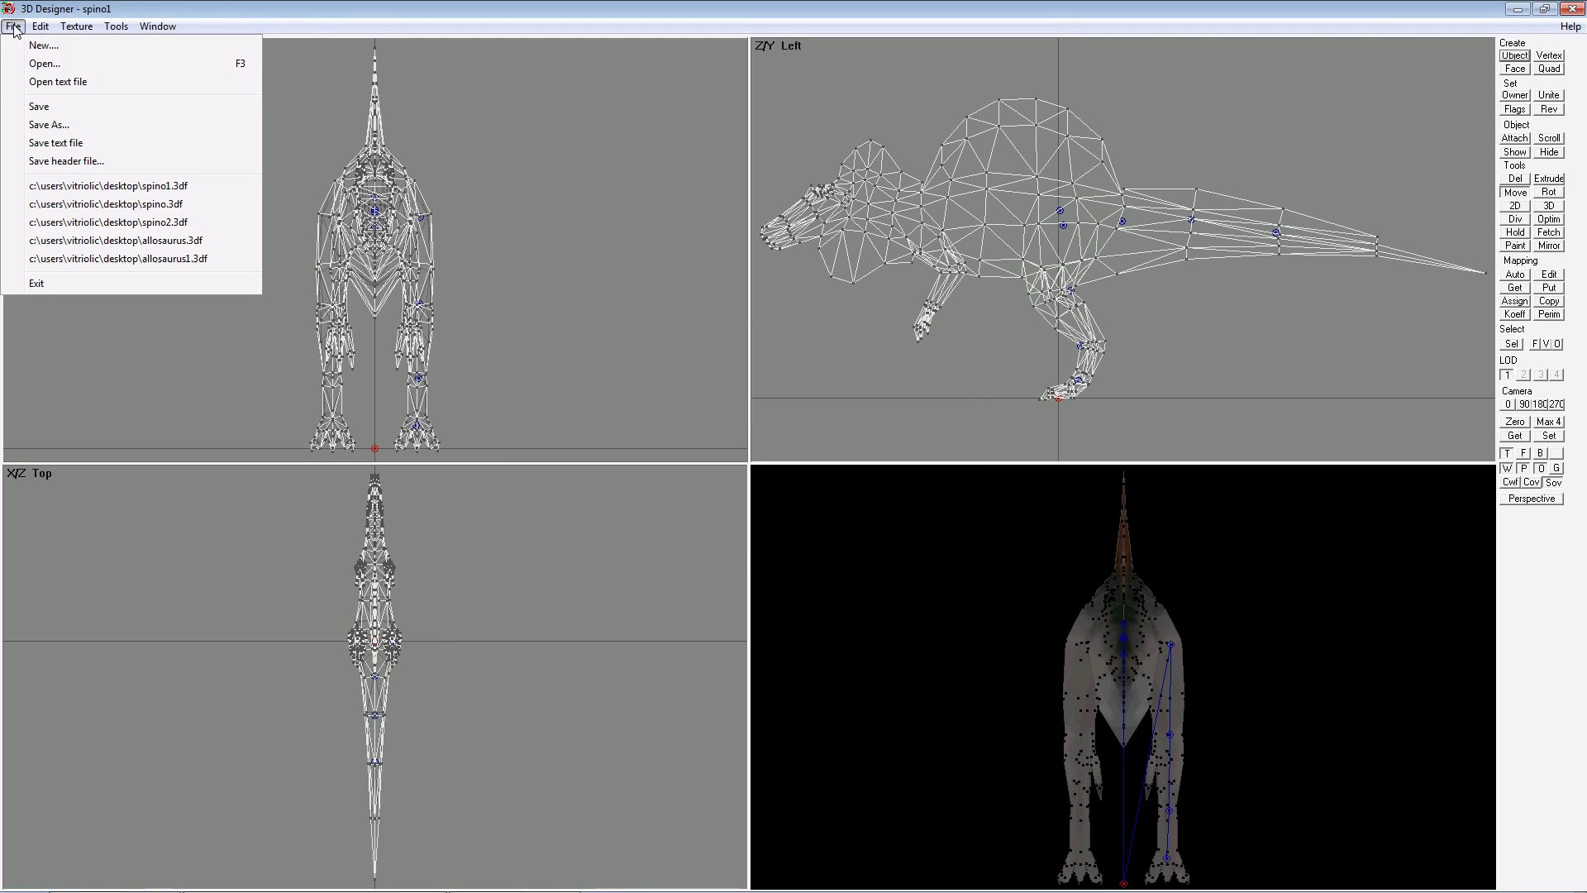
- Open spino1.3df from the desktop again and try moving RightLeg1 outward in the front view, undoing the move
{"action": "left_click", "coordinate": [35, 65]}
{"action": "scroll", "coordinate": [939, 429], "scroll_direction": "down", "scroll_amount": 3}
{"action": "left_click", "coordinate": [694, 464]}
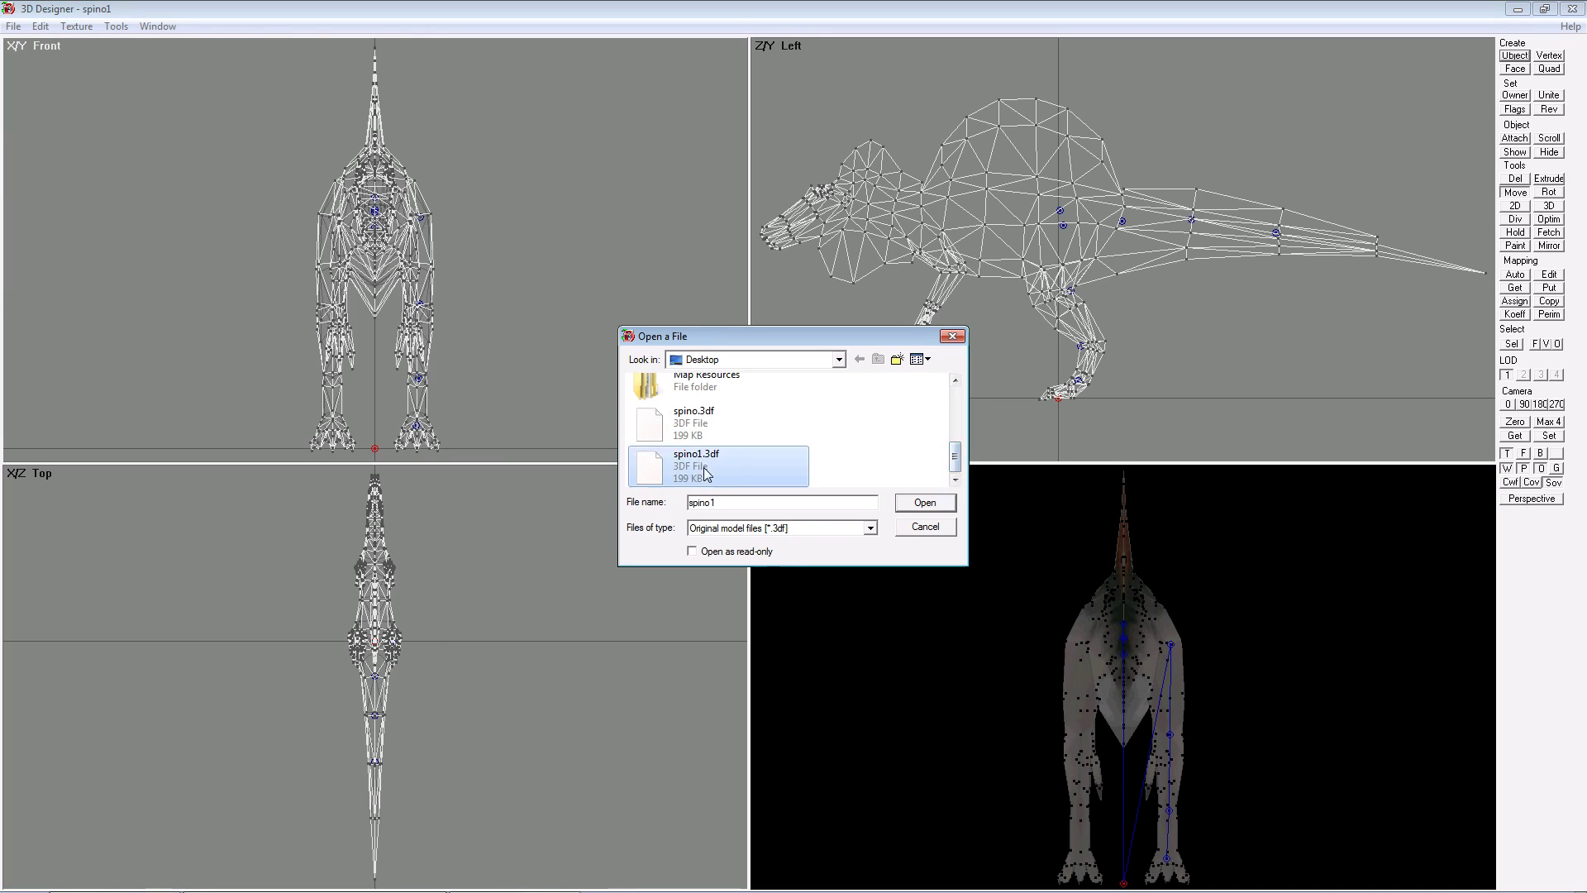
{"action": "left_click", "coordinate": [925, 502]}
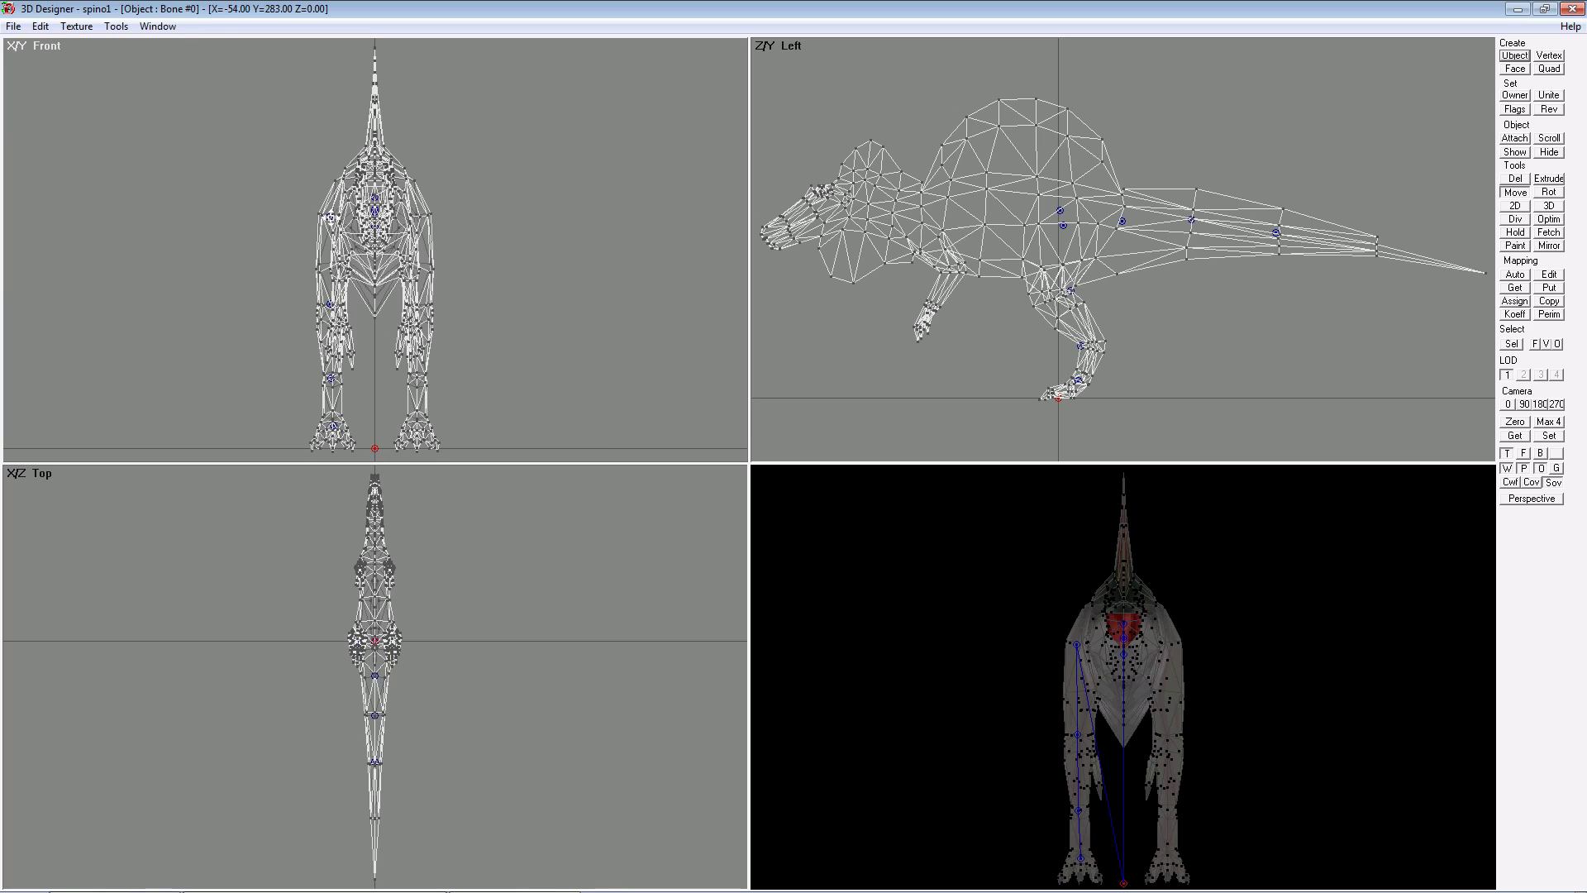
{"action": "left_click_drag", "start_coordinate": [330, 214], "coordinate": [262, 187]}
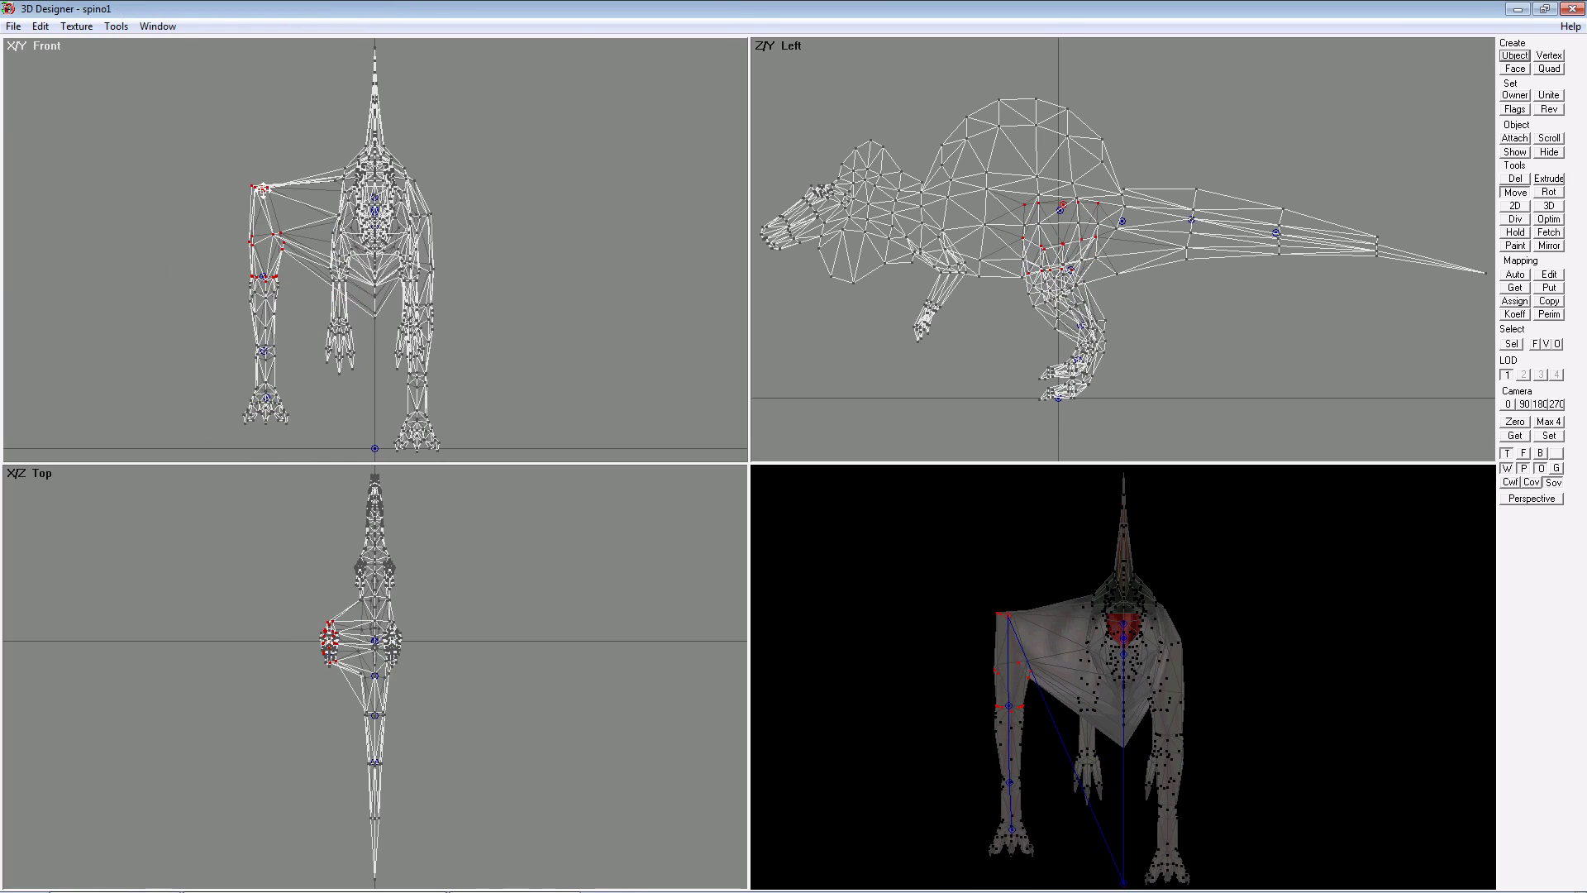
{"action": "key", "text": "ctrl+z"}
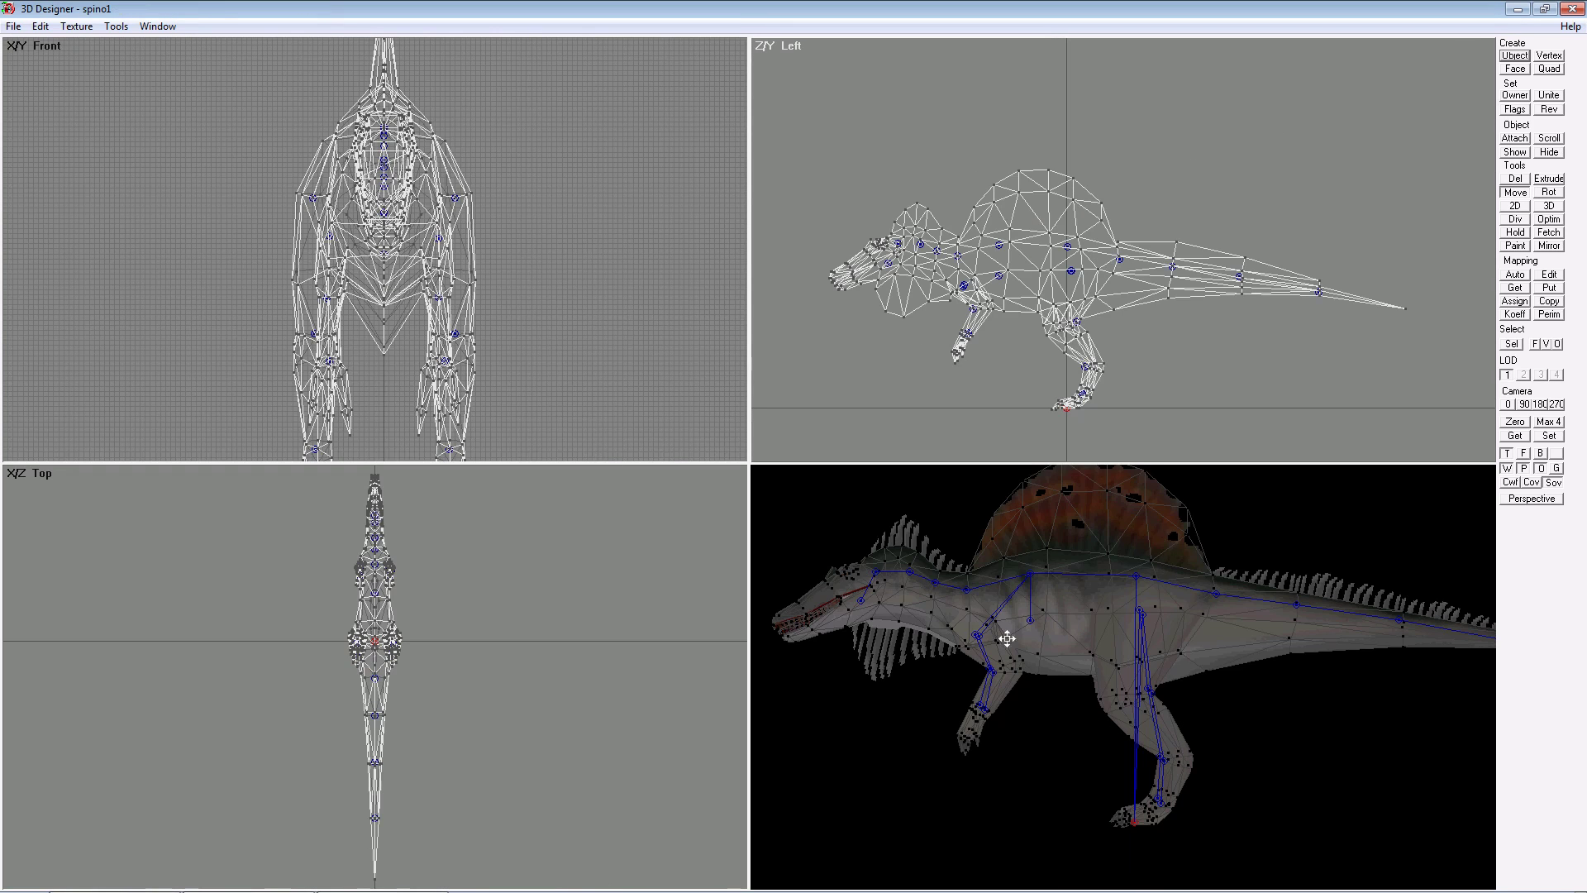
- Try rotating the RightLeg1 and LeftLeg1 bones in the left view, swinging one leg forward and the other backward
{"action": "left_click_drag", "start_coordinate": [1030, 560], "coordinate": [1273, 530], "text": "alt"}
{"action": "left_click_drag", "start_coordinate": [1239, 661], "coordinate": [967, 671]}
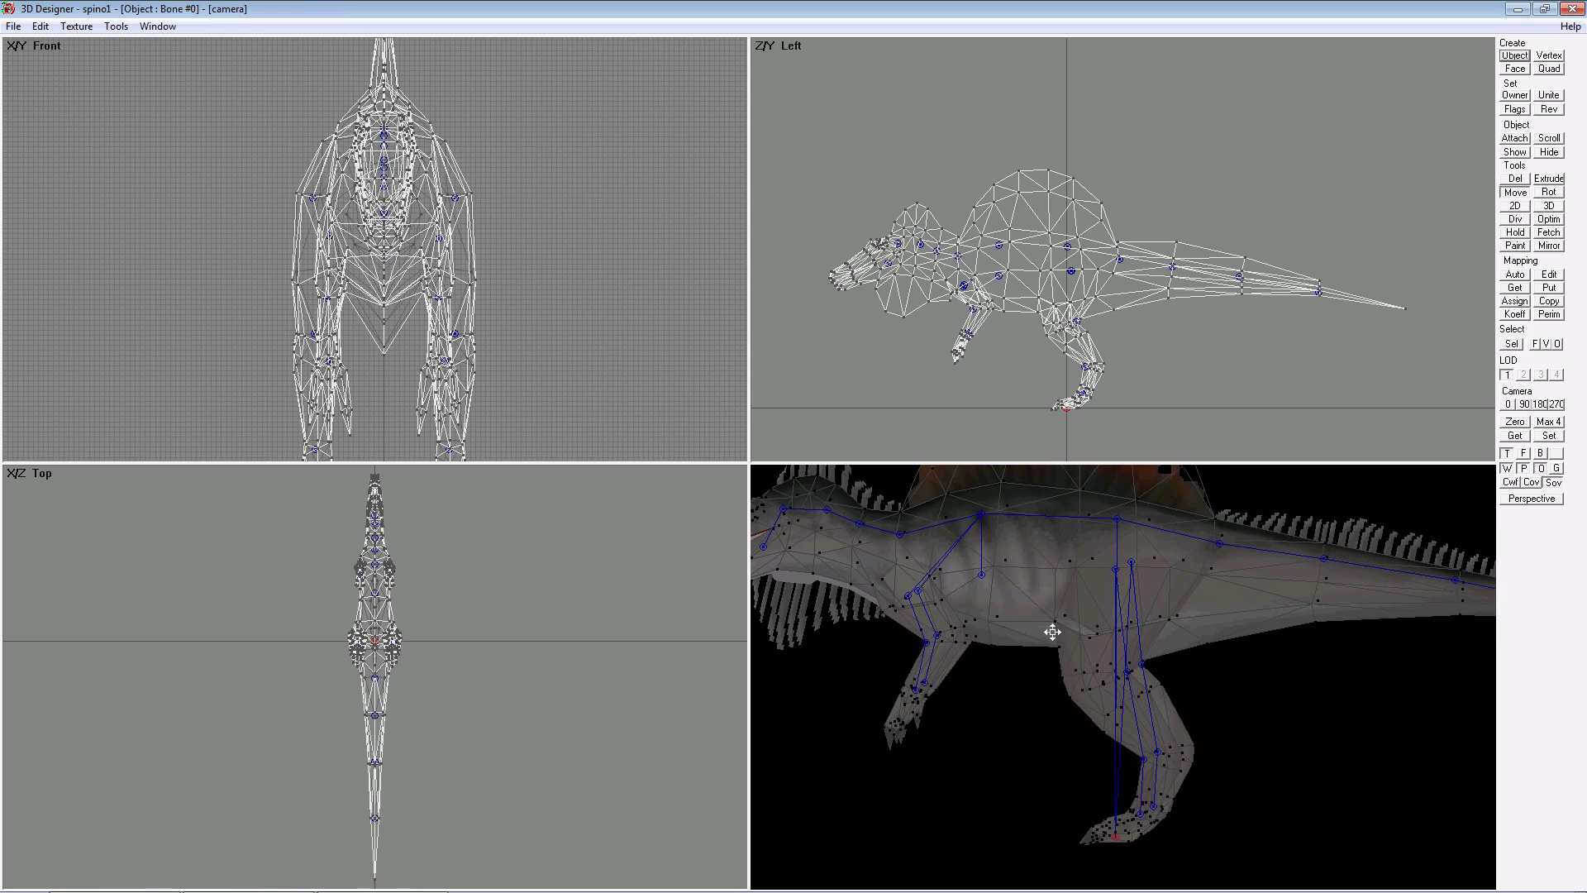
{"action": "scroll", "coordinate": [1028, 237], "scroll_direction": "up", "scroll_amount": 3}
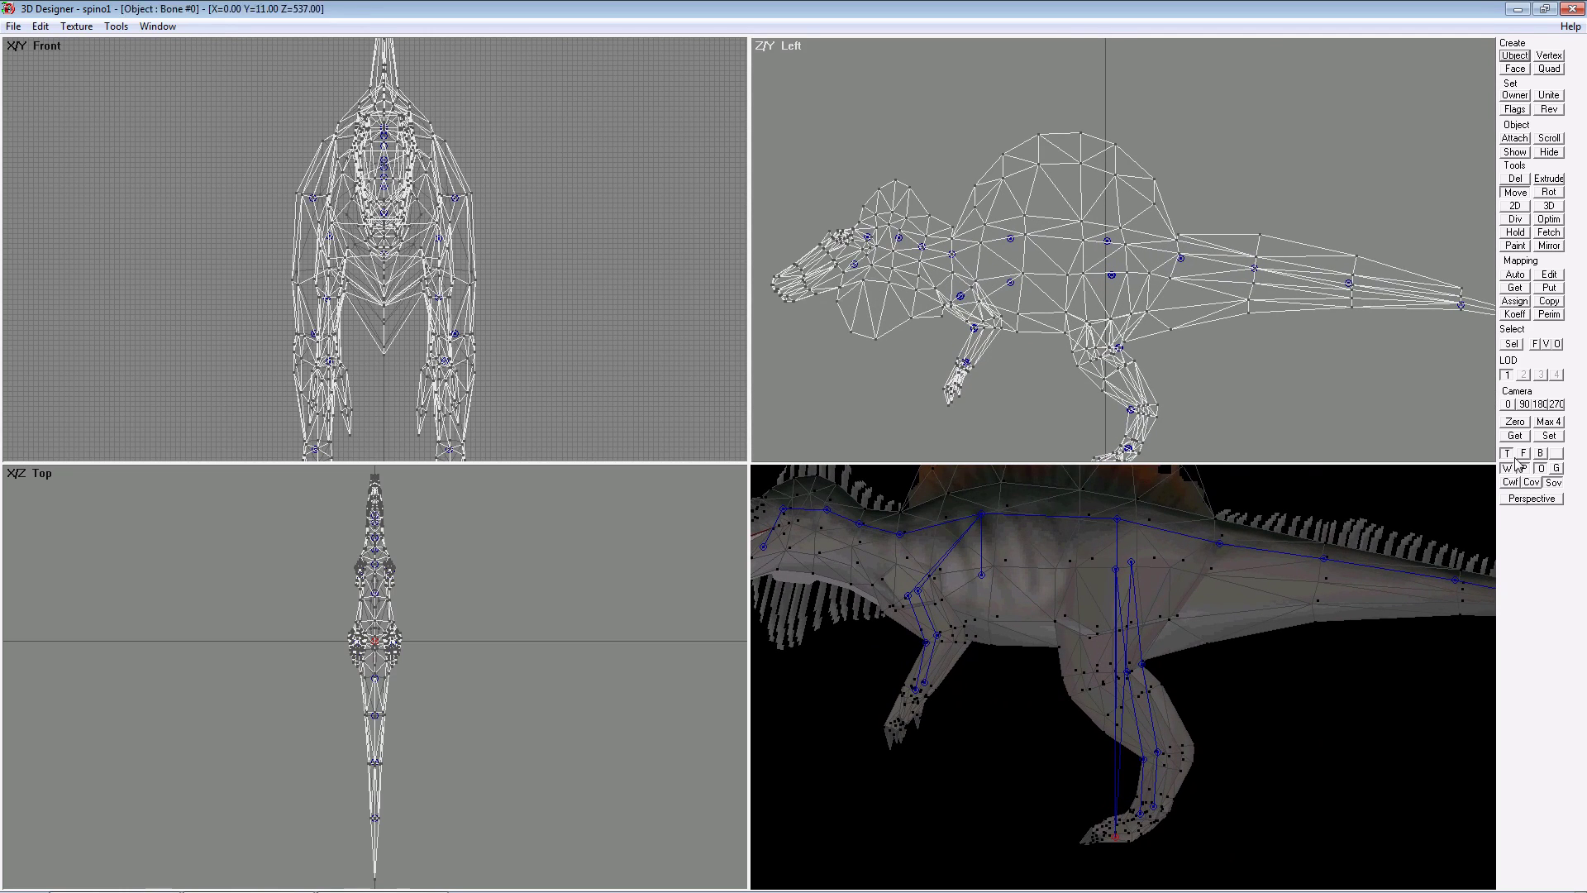
{"action": "left_click", "coordinate": [1548, 194]}
{"action": "left_click_drag", "start_coordinate": [1107, 241], "coordinate": [1272, 276]}
{"action": "key", "text": "ctrl+z"}
{"action": "left_click_drag", "start_coordinate": [1302, 380], "coordinate": [1249, 379]}
{"action": "key", "text": "ctrl+z"}
{"action": "key", "text": "ctrl+z"}
{"action": "left_click_drag", "start_coordinate": [1113, 274], "coordinate": [1115, 275]}
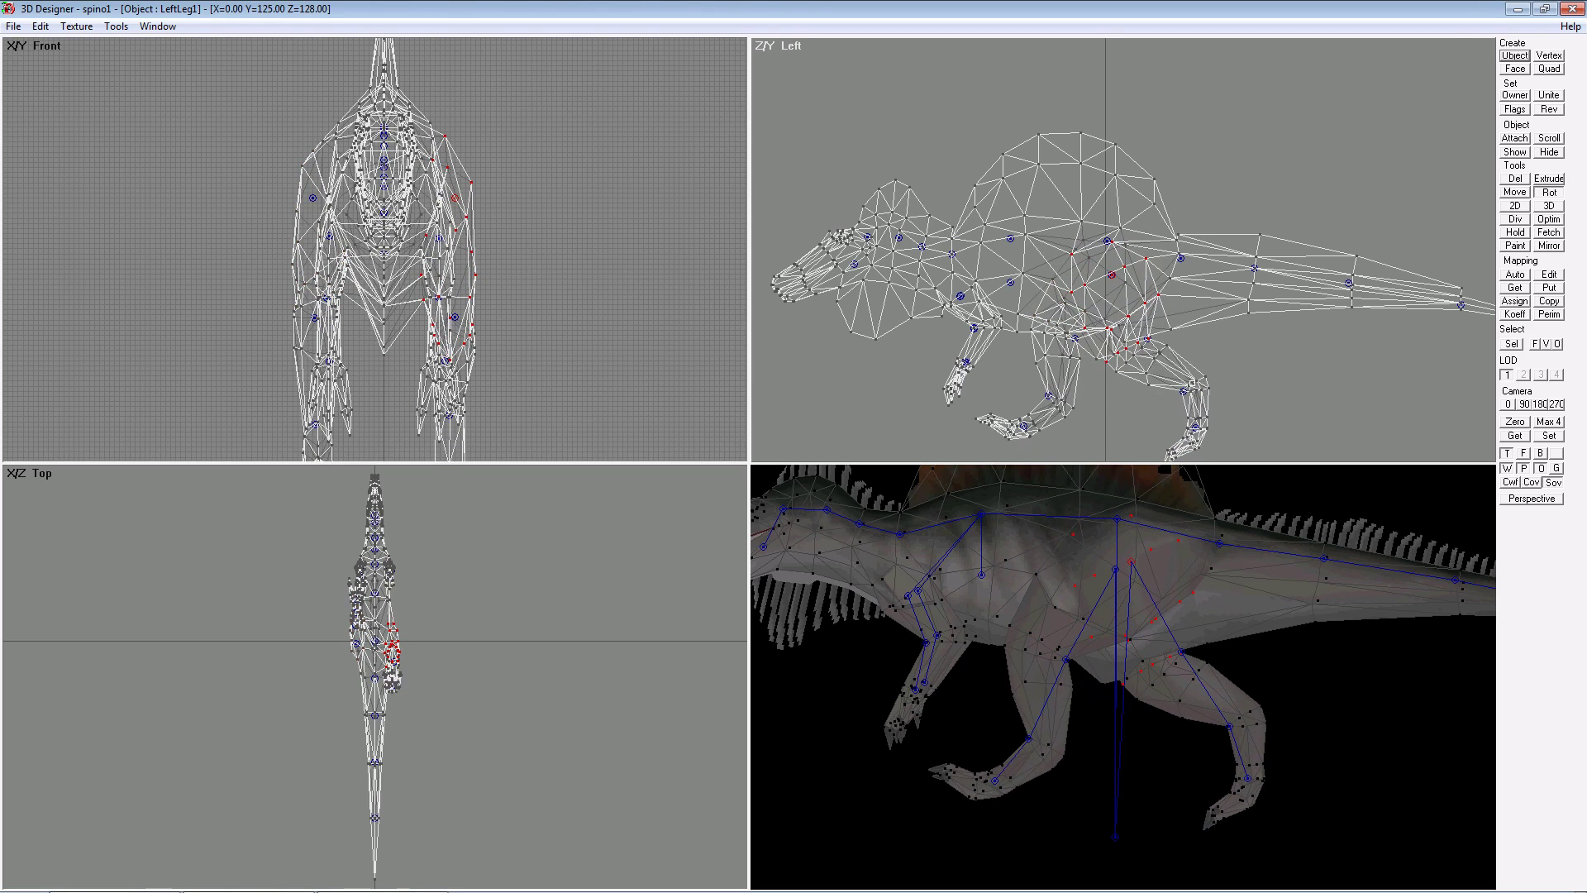
- Try rotating the lower left leg bone and the right arm bones in the left view
{"action": "left_click_drag", "start_coordinate": [1182, 391], "coordinate": [1125, 387]}
{"action": "left_click_drag", "start_coordinate": [960, 296], "coordinate": [925, 367]}
{"action": "key", "text": "ctrl+z"}
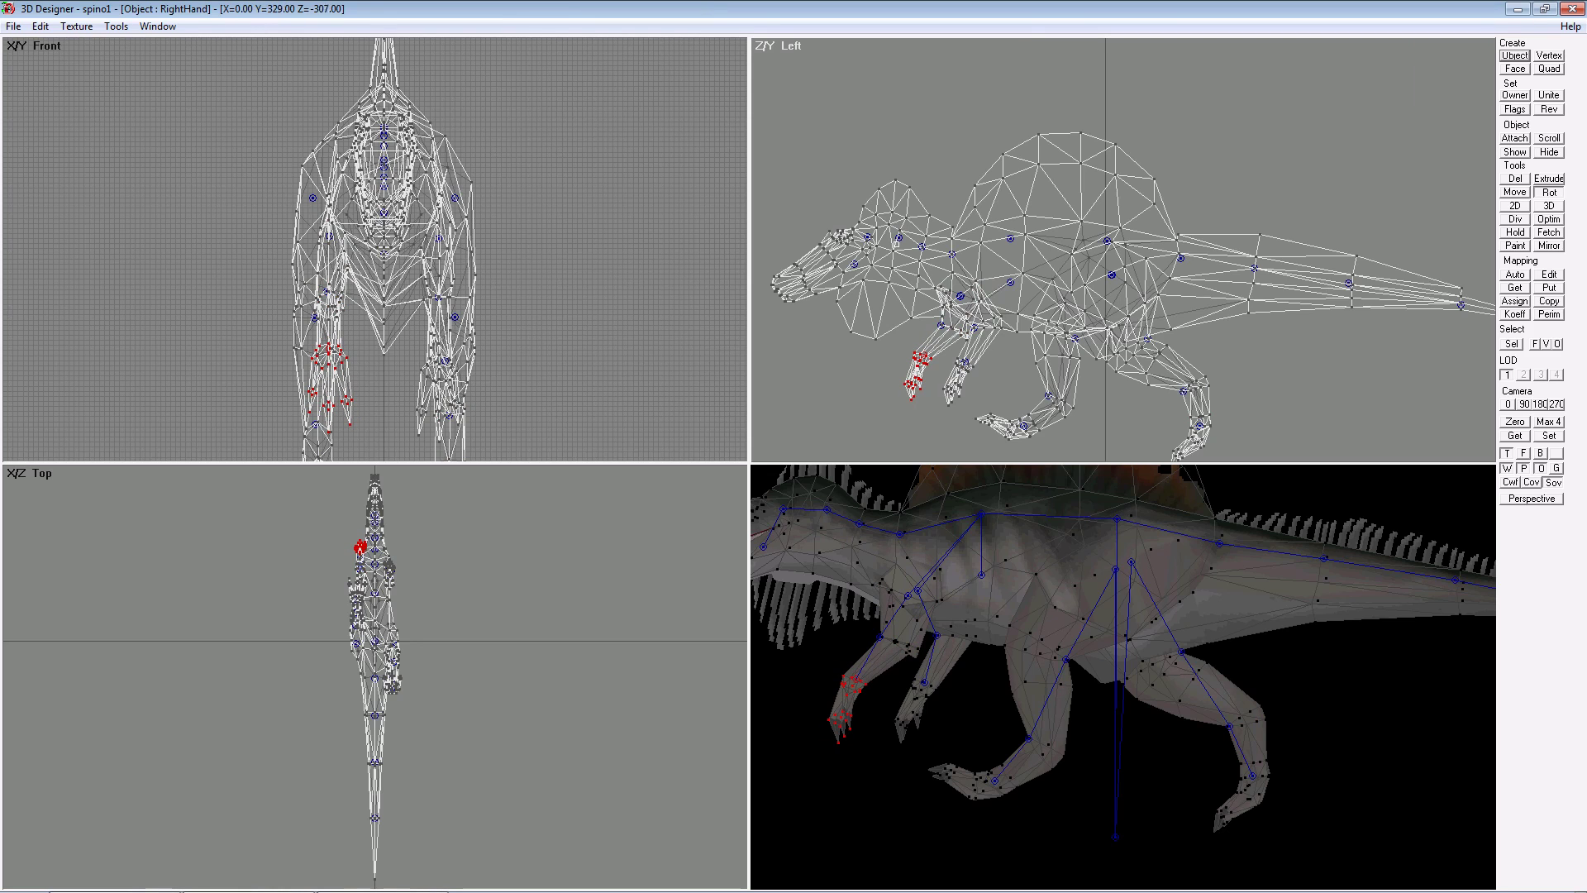
- Try bending the head and jaw downward and rotating the chest area in the left view
{"action": "left_click", "coordinate": [898, 241]}
{"action": "left_click_drag", "start_coordinate": [899, 242], "coordinate": [867, 298]}
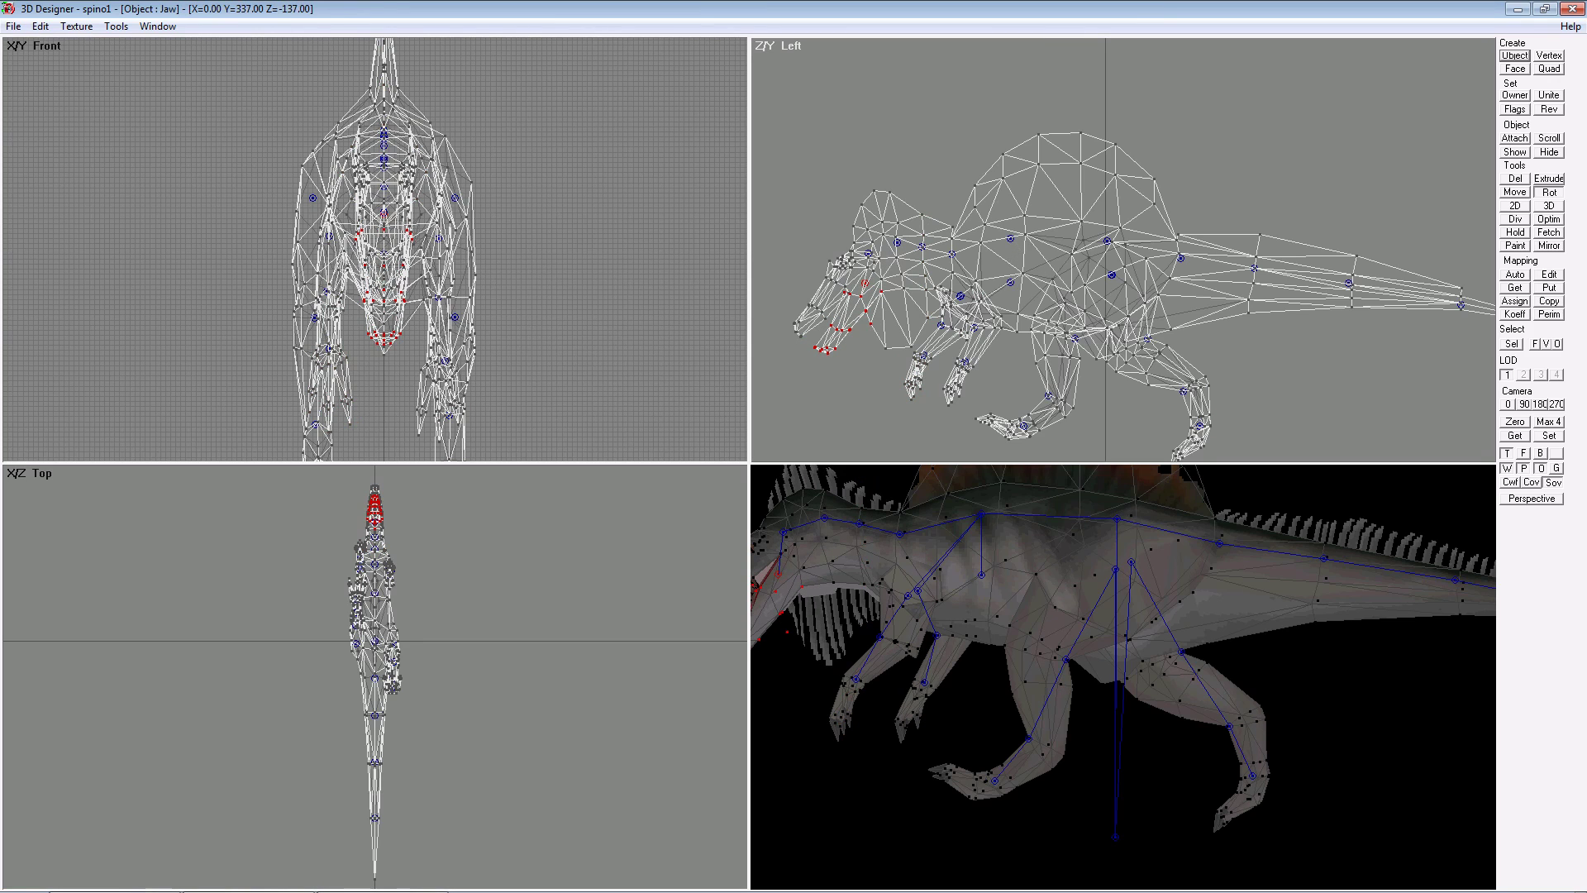
{"action": "left_click_drag", "start_coordinate": [1010, 238], "coordinate": [1011, 282]}
- Examine the bone hierarchy under Bone #0 in the Object commander, collapsing and expanding the Body, RightLeg1 and LeftLeg1 branches
{"action": "left_click", "coordinate": [1549, 208]}
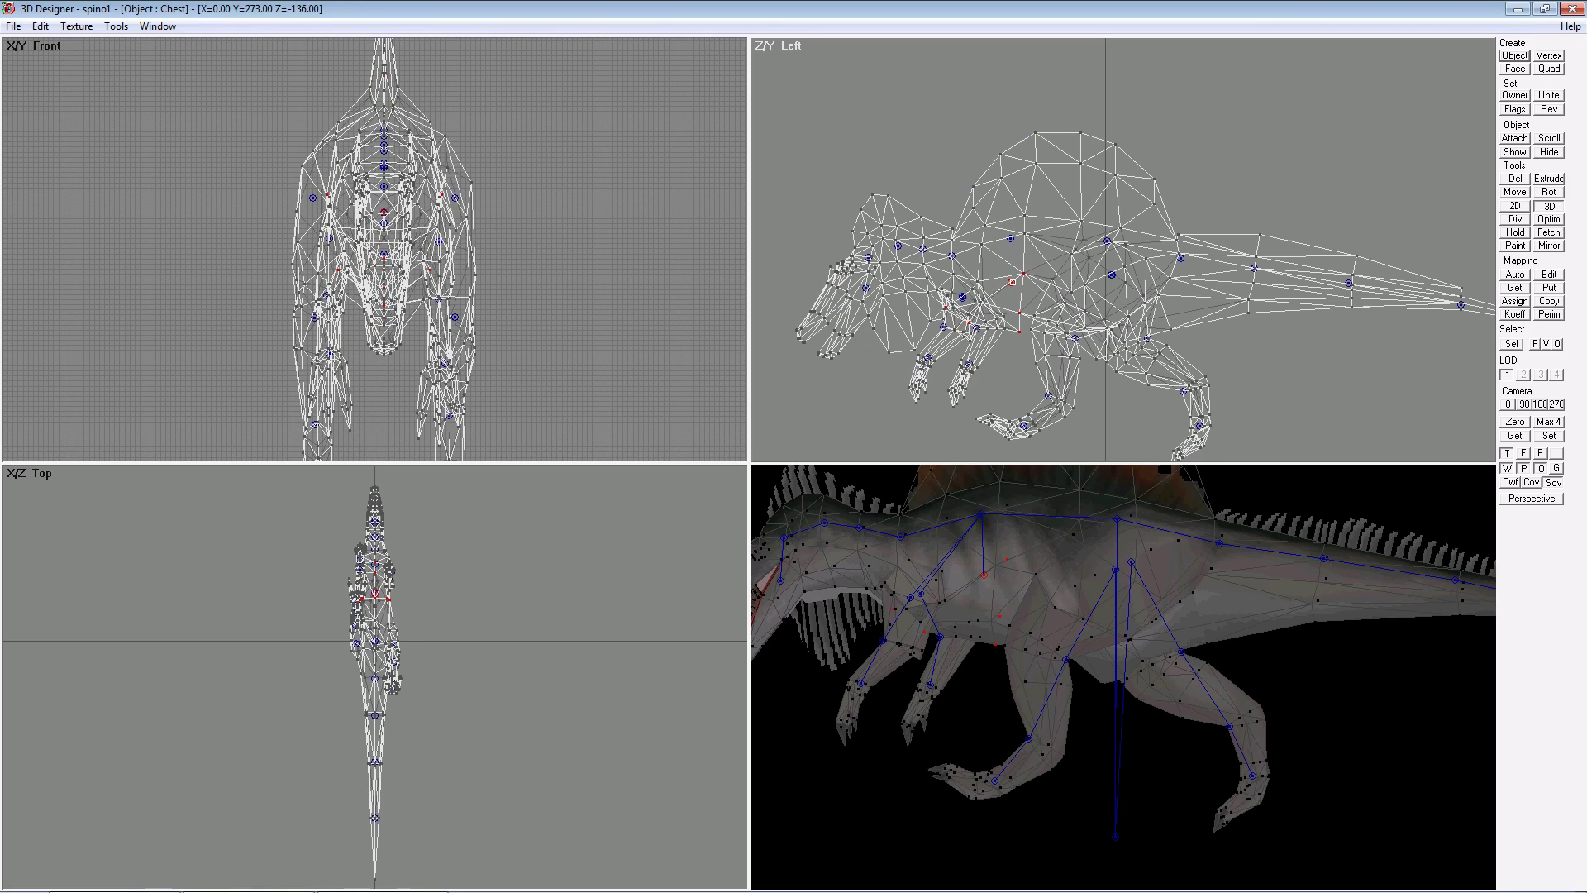
{"action": "left_click", "coordinate": [116, 25]}
{"action": "left_click", "coordinate": [142, 75]}
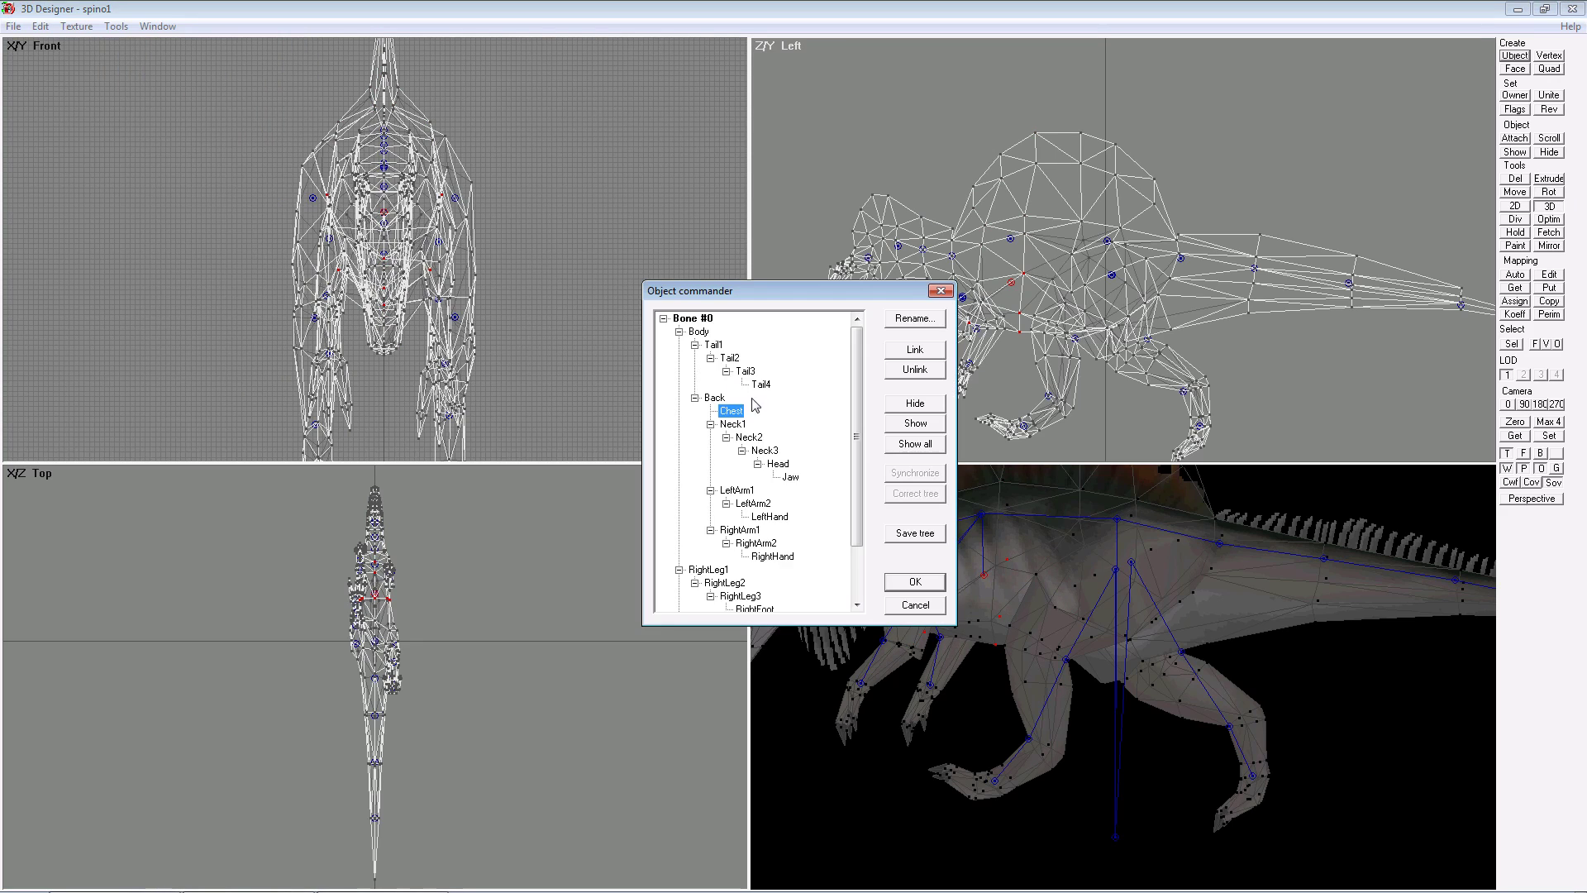
{"action": "left_click", "coordinate": [679, 332]}
{"action": "left_click", "coordinate": [678, 345]}
{"action": "left_click", "coordinate": [678, 358]}
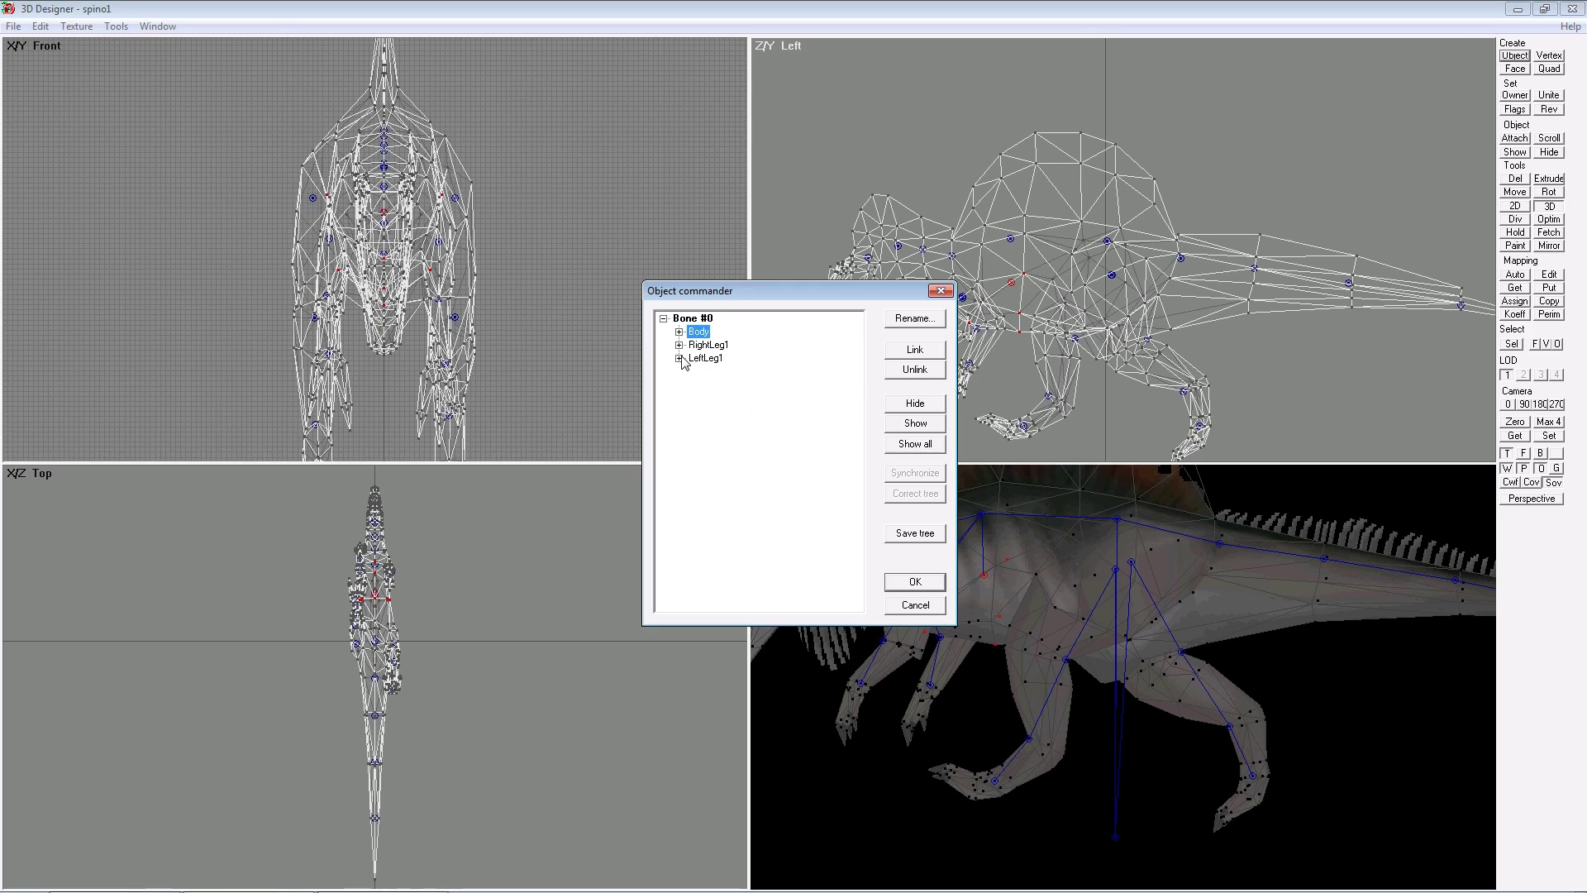
{"action": "left_click", "coordinate": [679, 358]}
{"action": "left_click", "coordinate": [679, 344]}
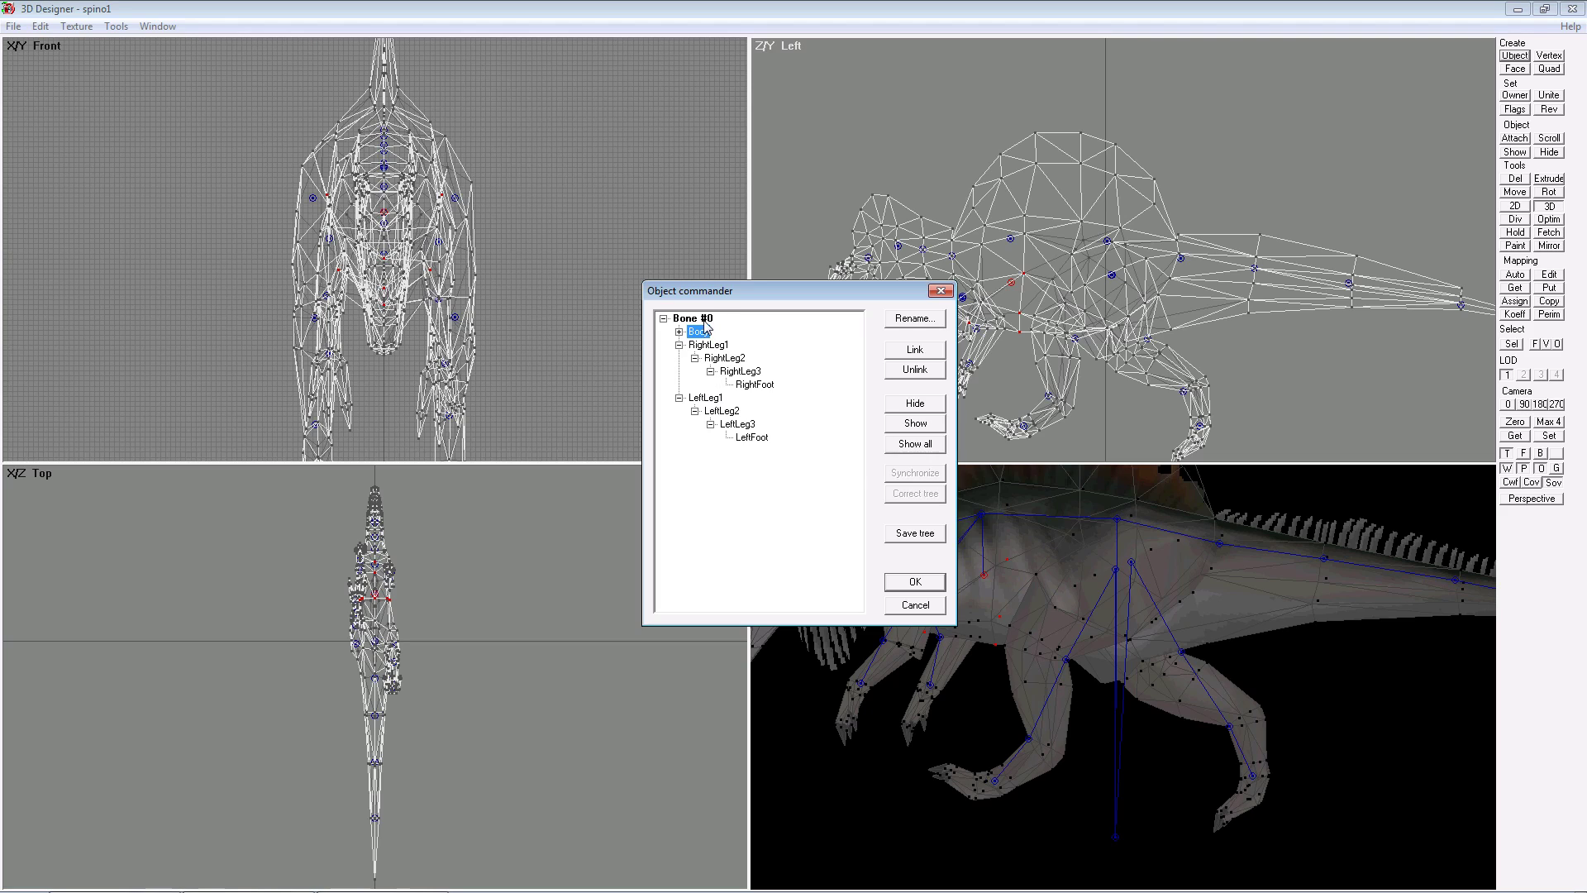
{"action": "left_click", "coordinate": [678, 331]}
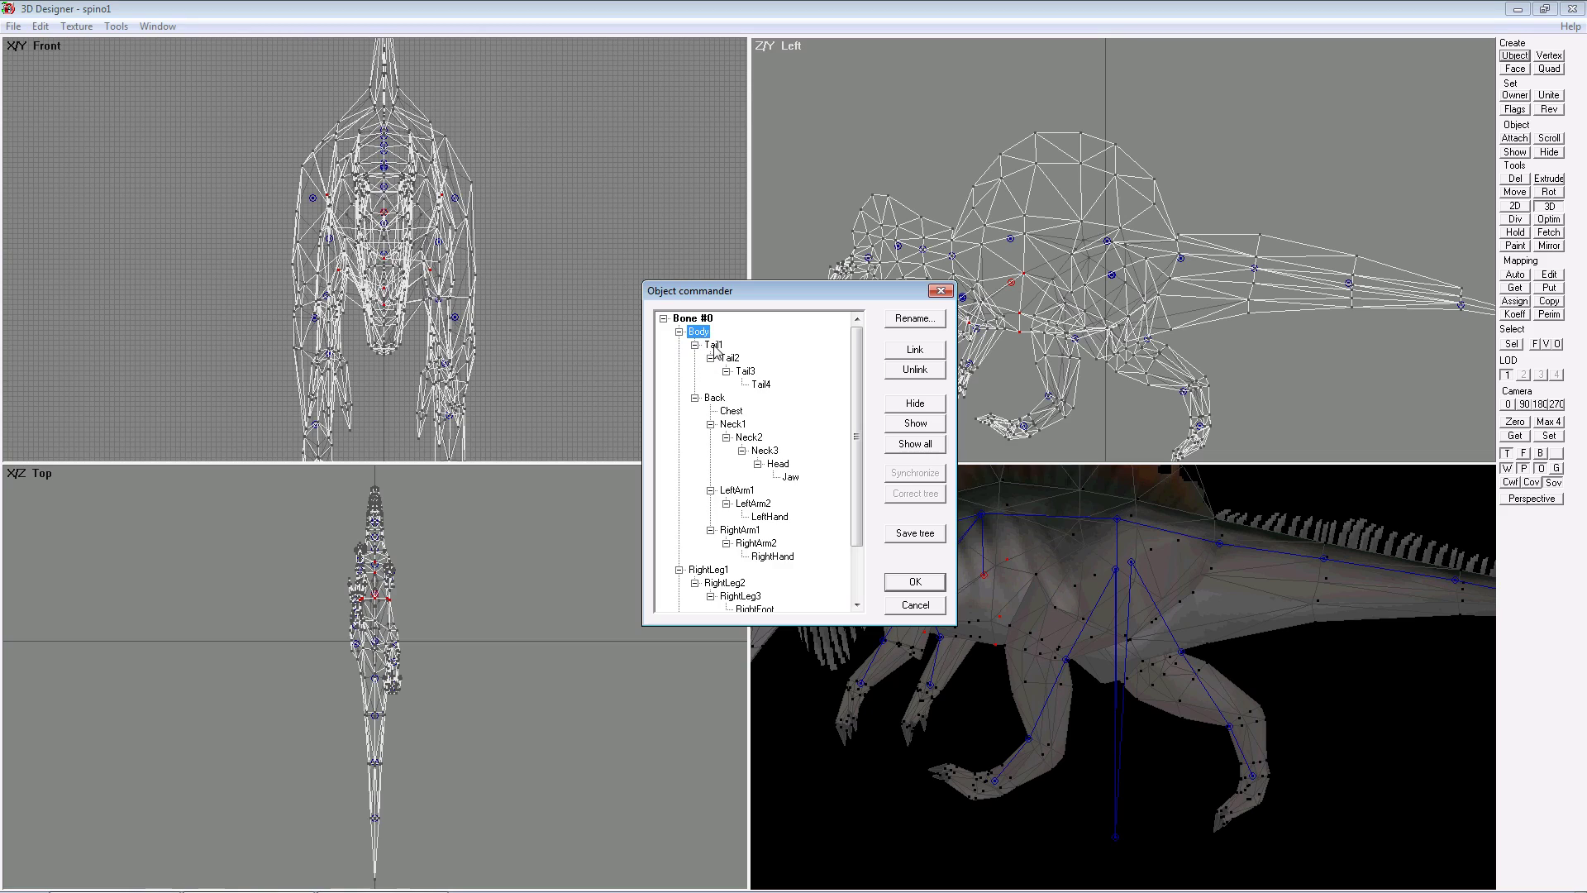
- Select Back in the object tree and try rotating the Back and Chest bones in the left view
{"action": "left_click", "coordinate": [711, 398]}
{"action": "left_click_drag", "start_coordinate": [820, 301], "coordinate": [570, 261]}
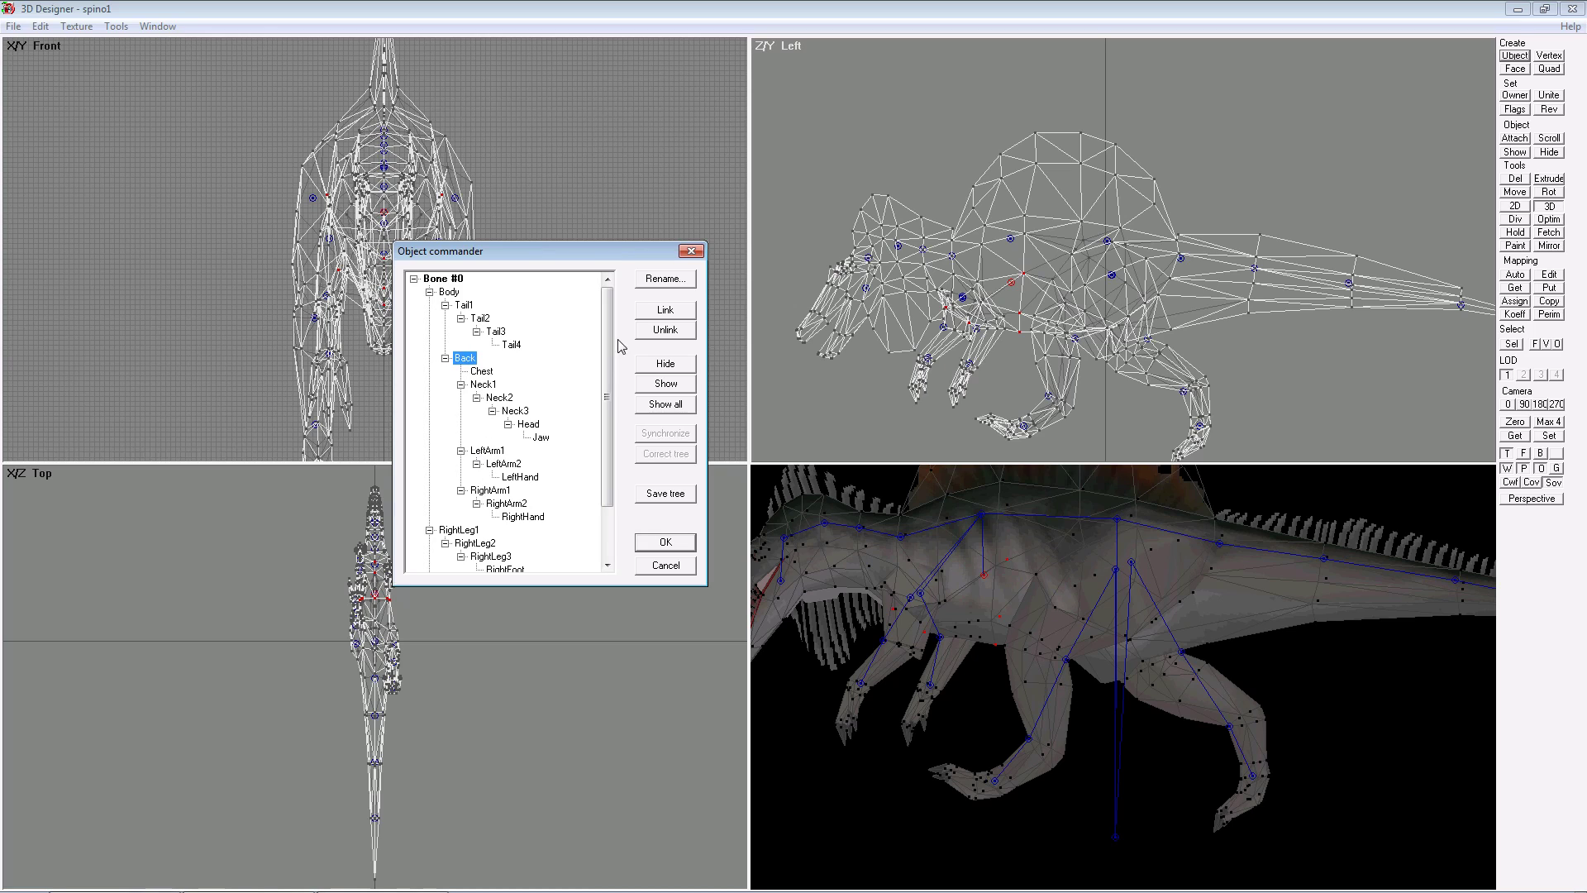
{"action": "scroll", "coordinate": [608, 372], "scroll_direction": "down", "scroll_amount": 1}
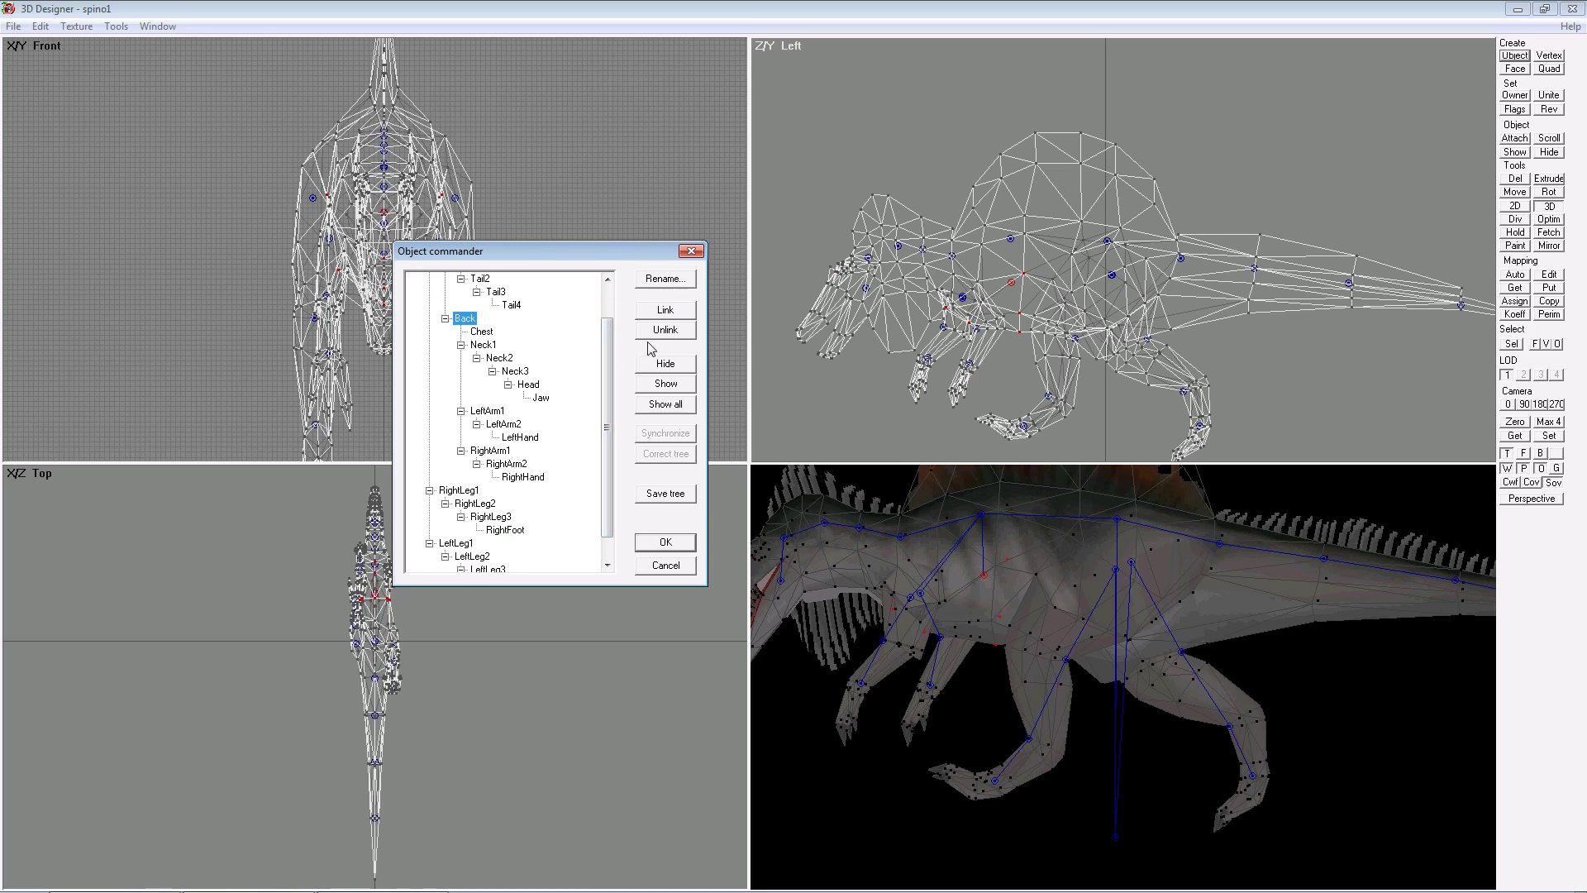
{"action": "left_click", "coordinate": [643, 545]}
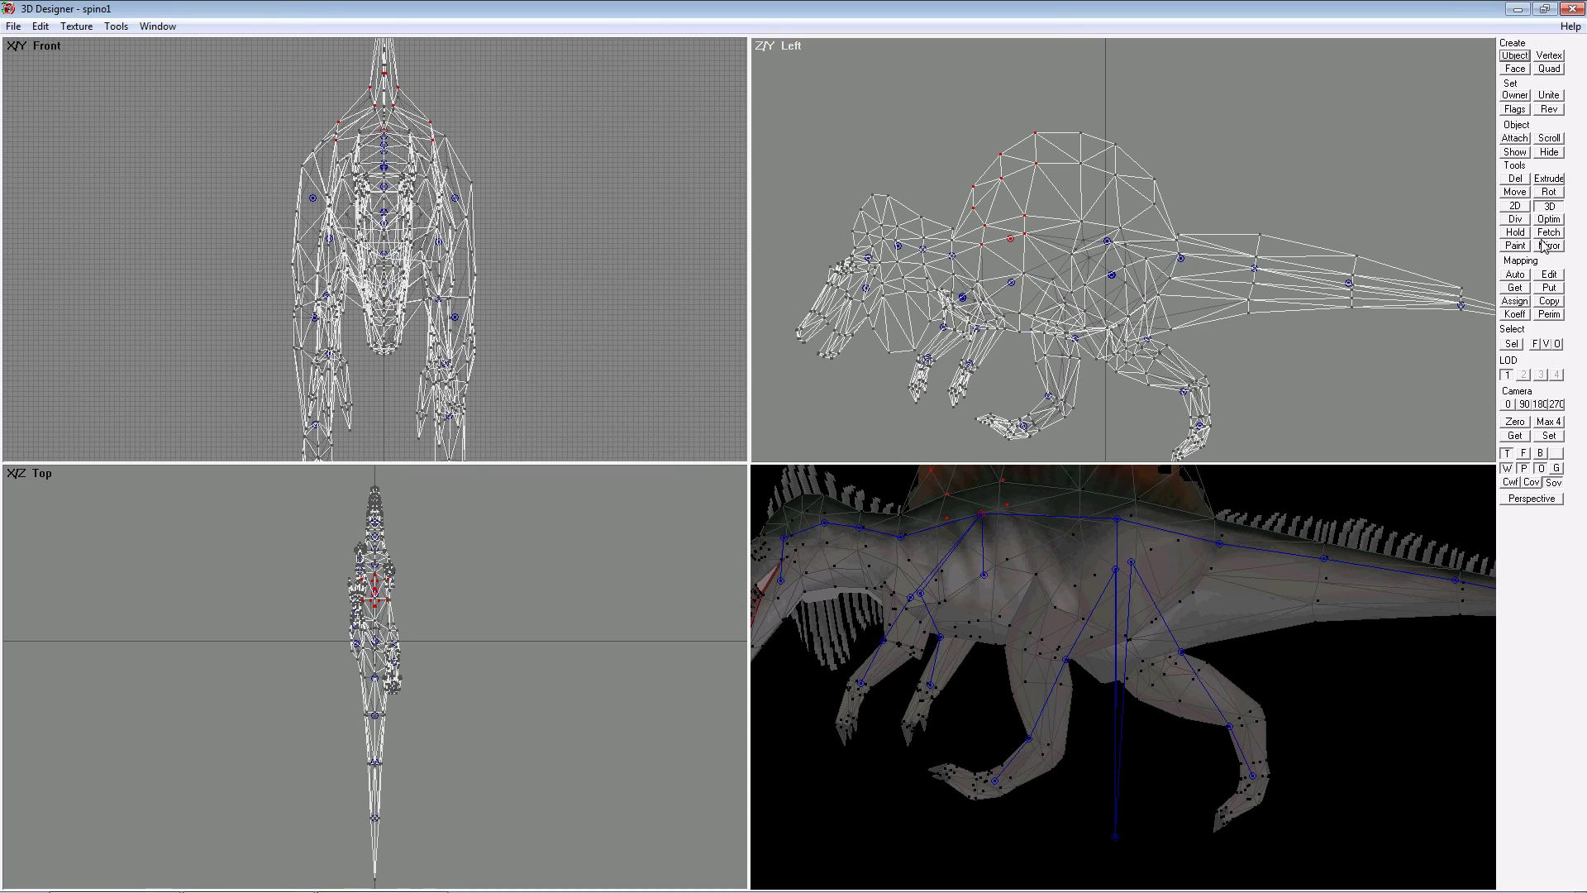
{"action": "left_click", "coordinate": [1542, 207]}
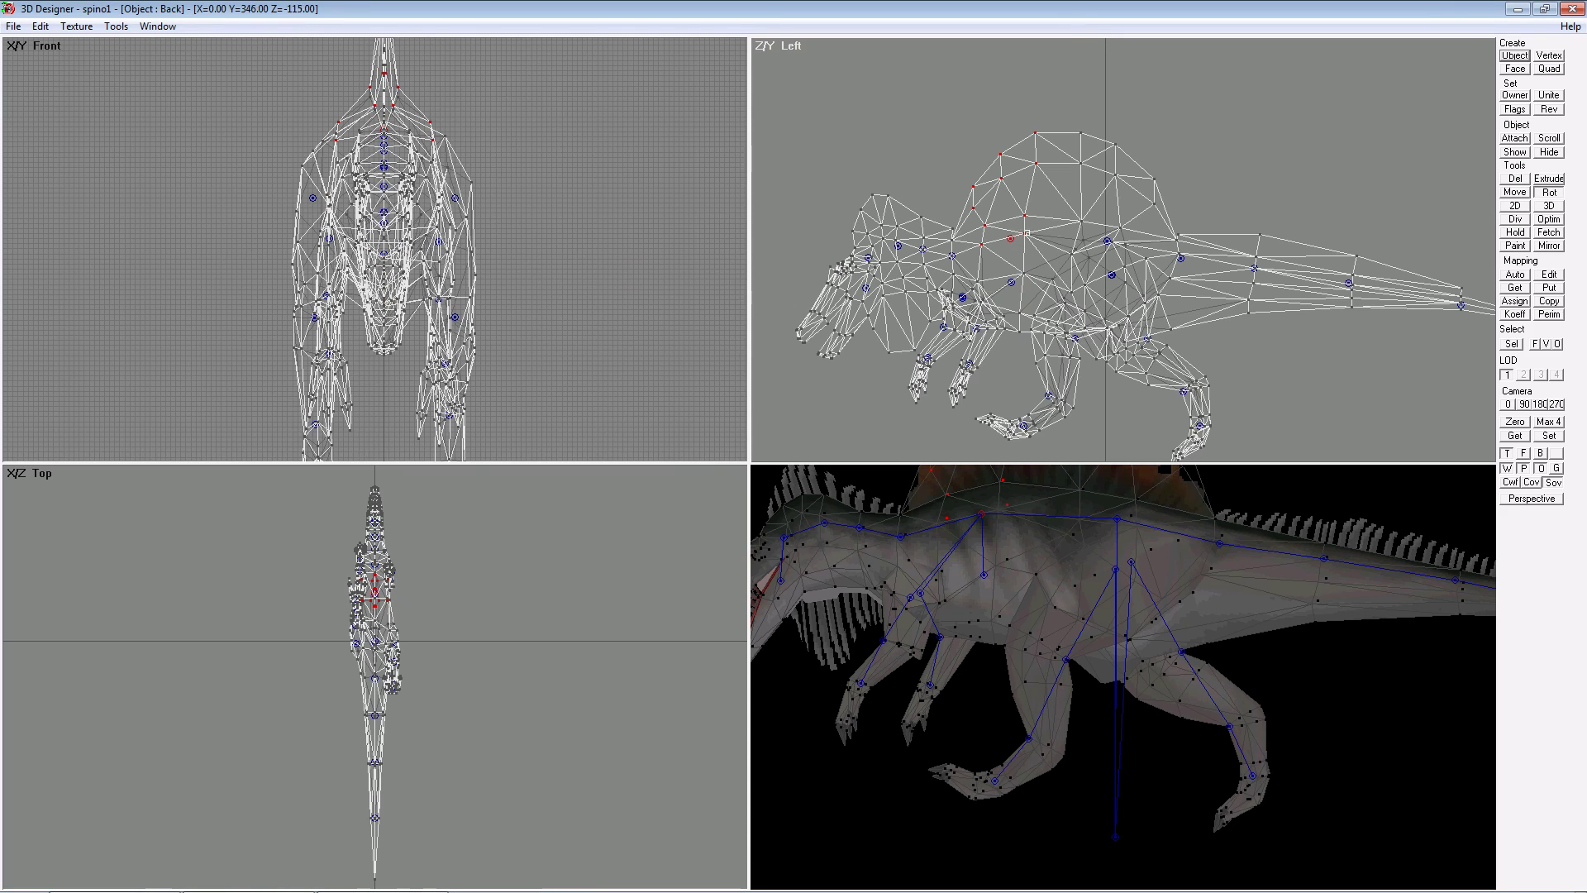
{"action": "left_click_drag", "start_coordinate": [1012, 239], "coordinate": [1017, 292]}
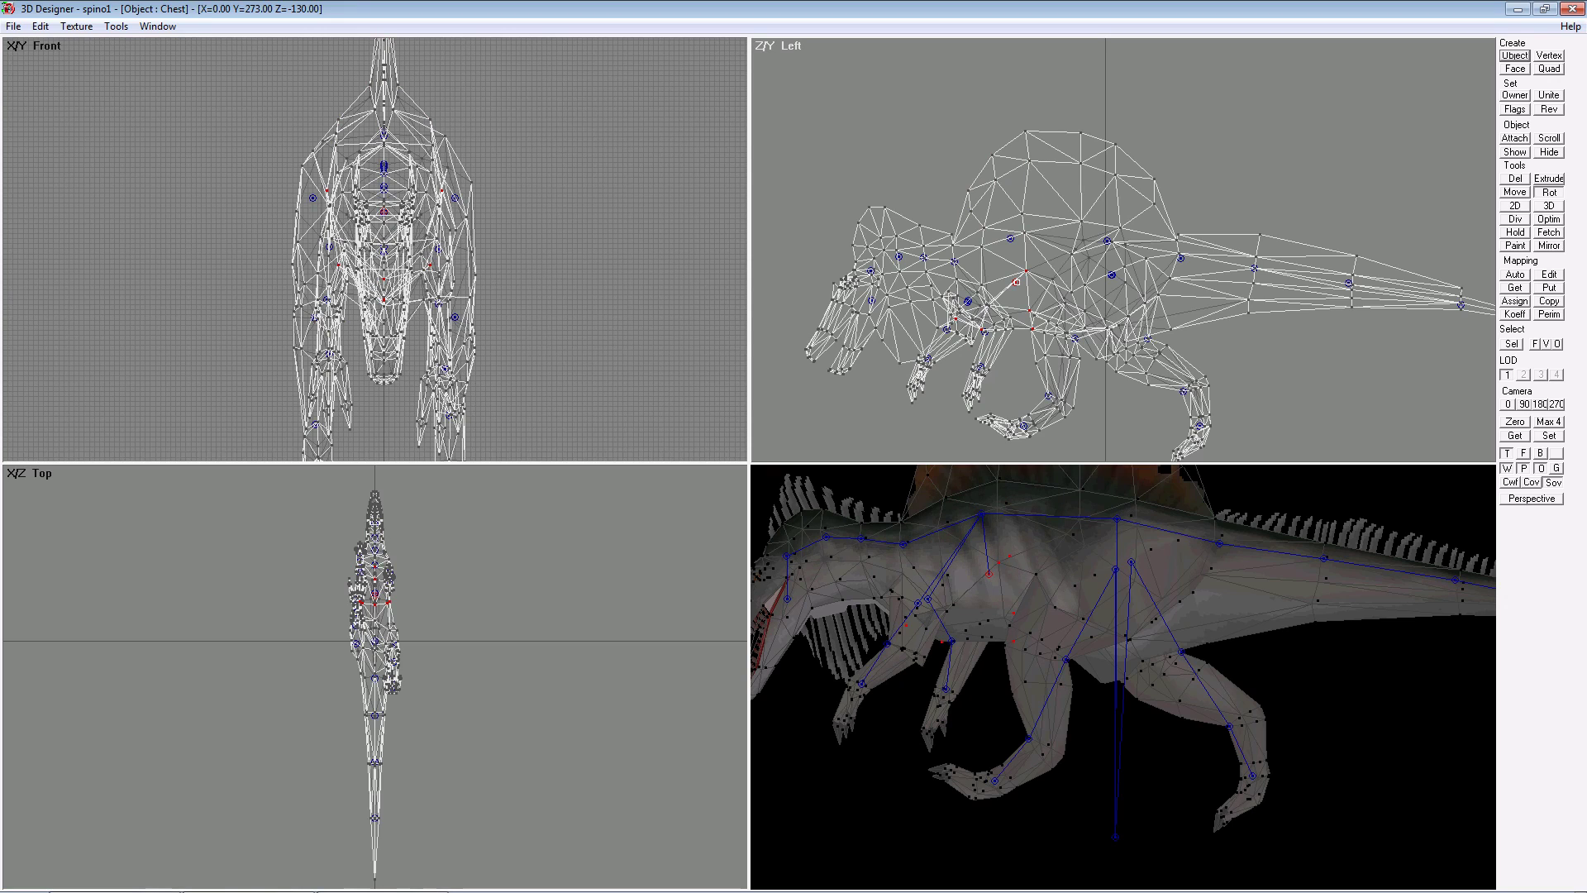
{"action": "left_click", "coordinate": [968, 302]}
- Undo all the test rotations of the back, chest, head, arms and legs
{"action": "key", "text": "ctrl+z"}
{"action": "key", "text": "ctrl+z"}
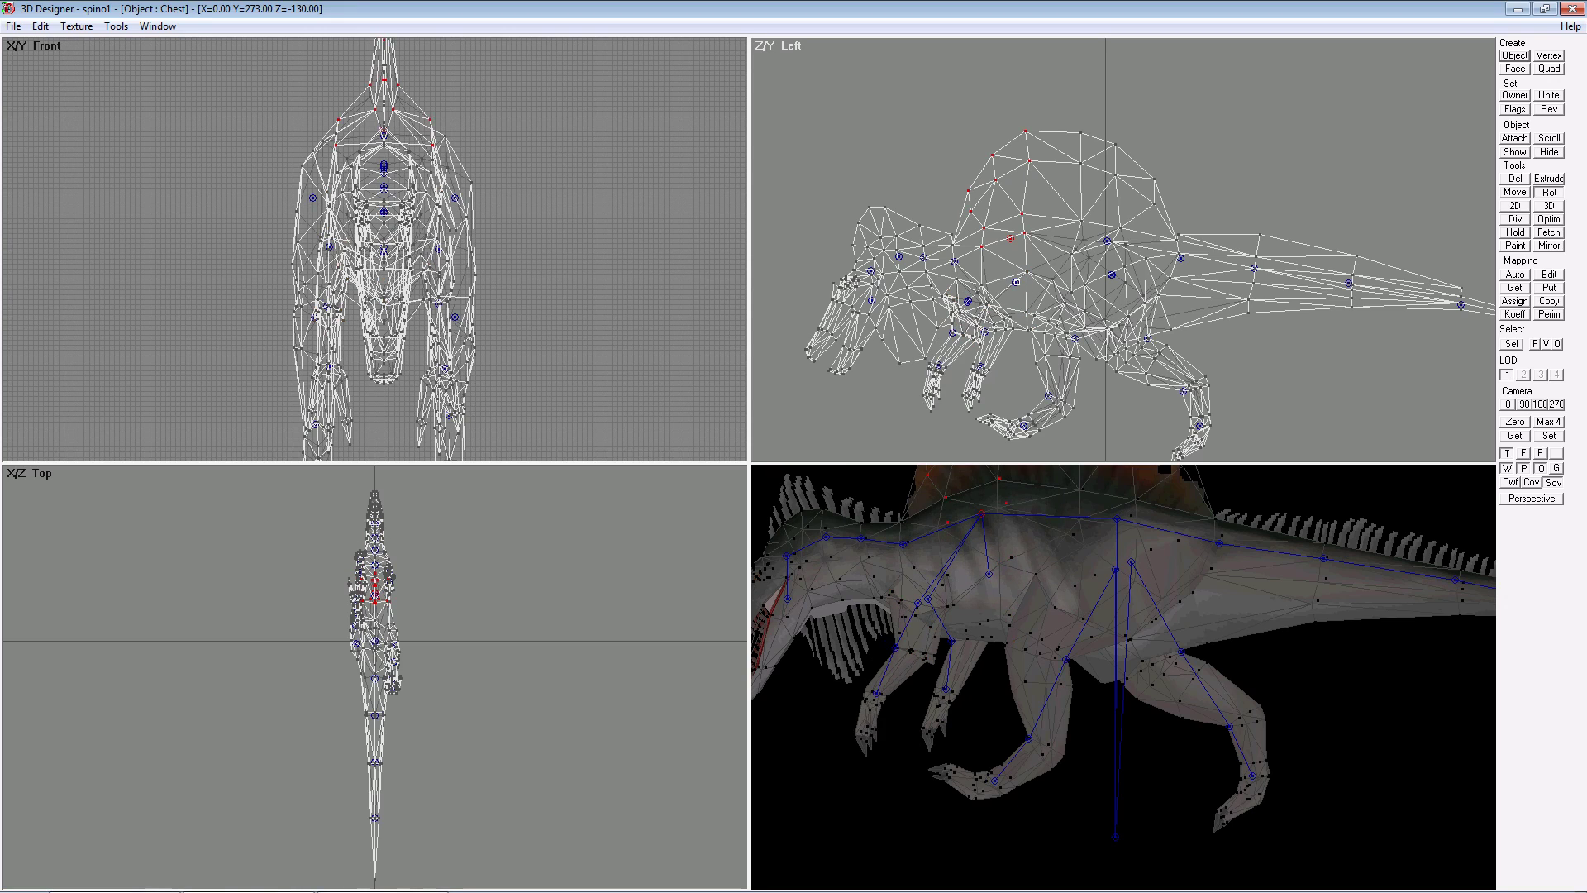
{"action": "key", "text": "ctrl+z"}
{"action": "key", "text": "ctrl+z"}
{"action": "key", "text": "ctrl+z"}
{"action": "key", "text": "ctrl+z"}
{"action": "key", "text": "ctrl+z"}
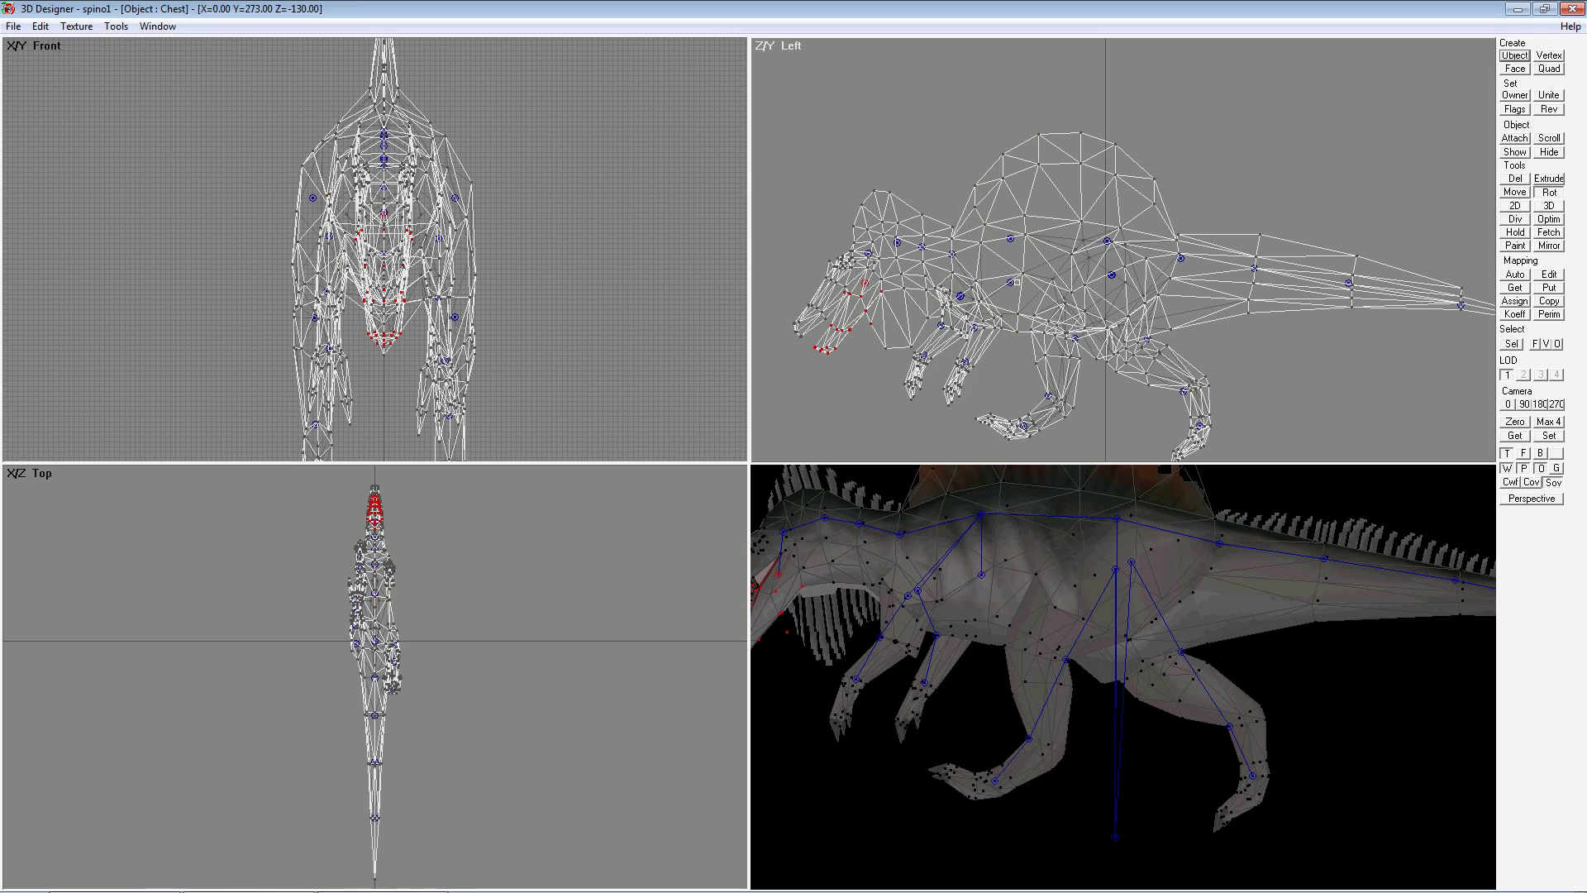
{"action": "key", "text": "ctrl+z"}
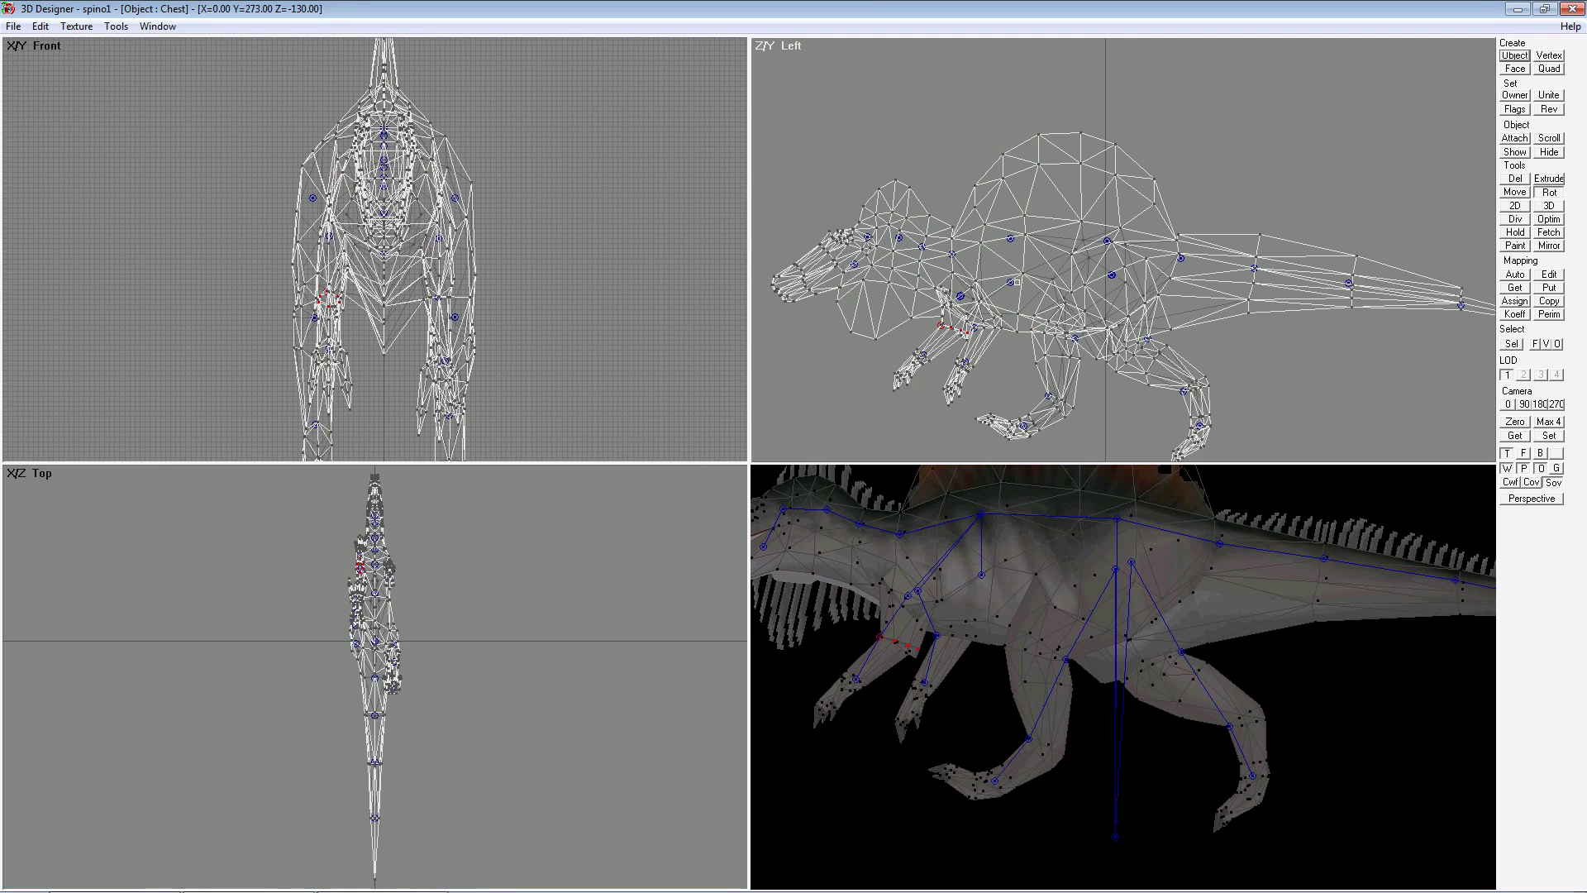
{"action": "key", "text": "ctrl+z"}
{"action": "key", "text": "ctrl+z"}
{"action": "key", "text": "ctrl+z"}
{"action": "key", "text": "ctrl+z"}
{"action": "key", "text": "ctrl+z"}
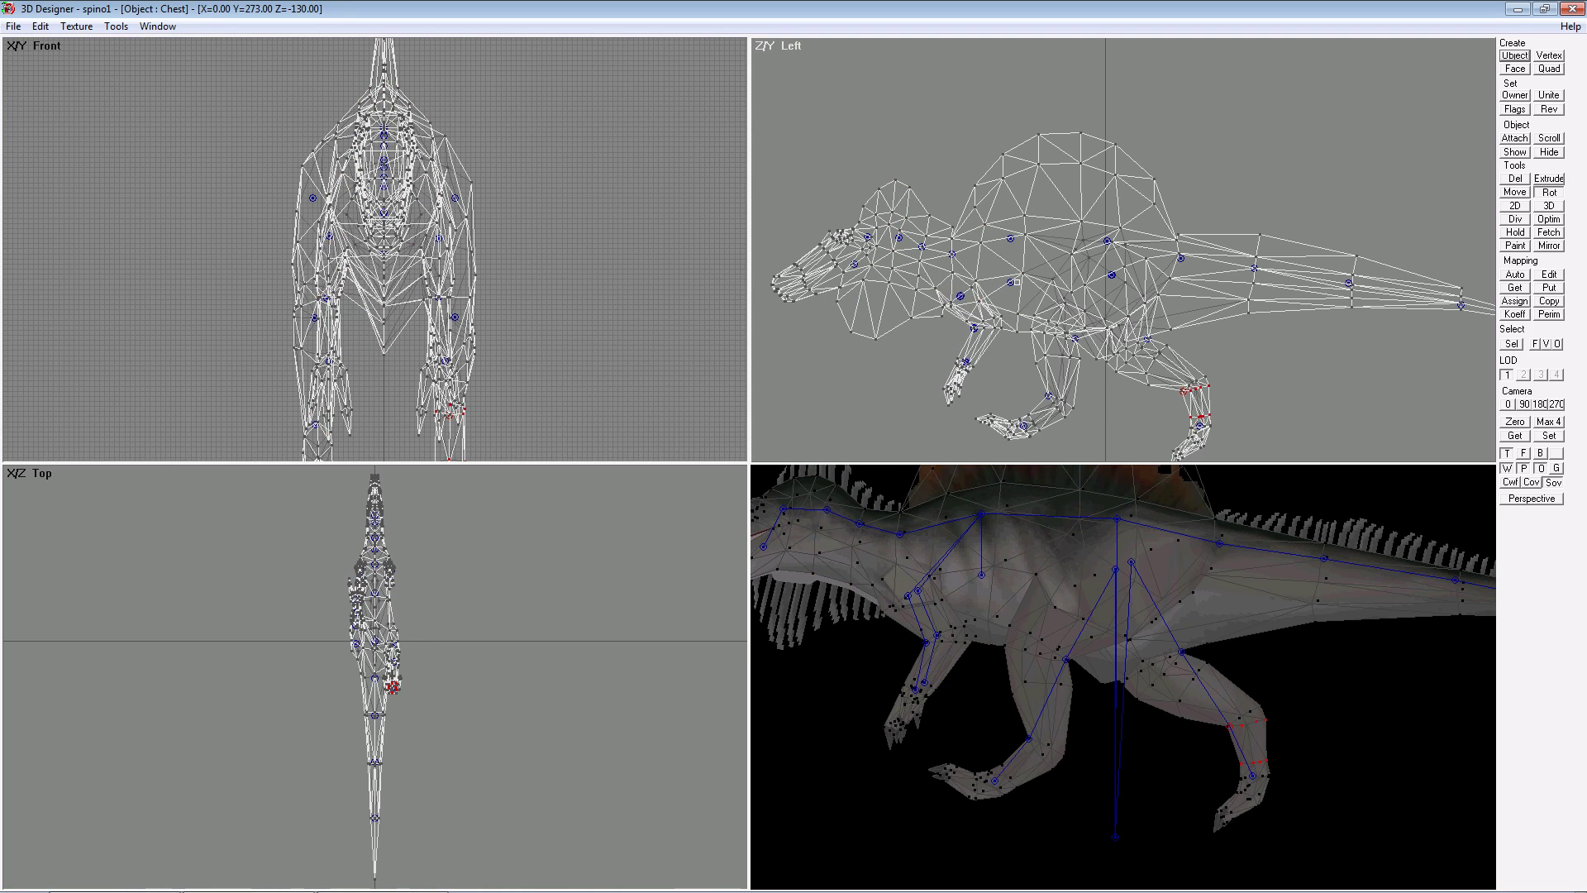
{"action": "key", "text": "ctrl+z"}
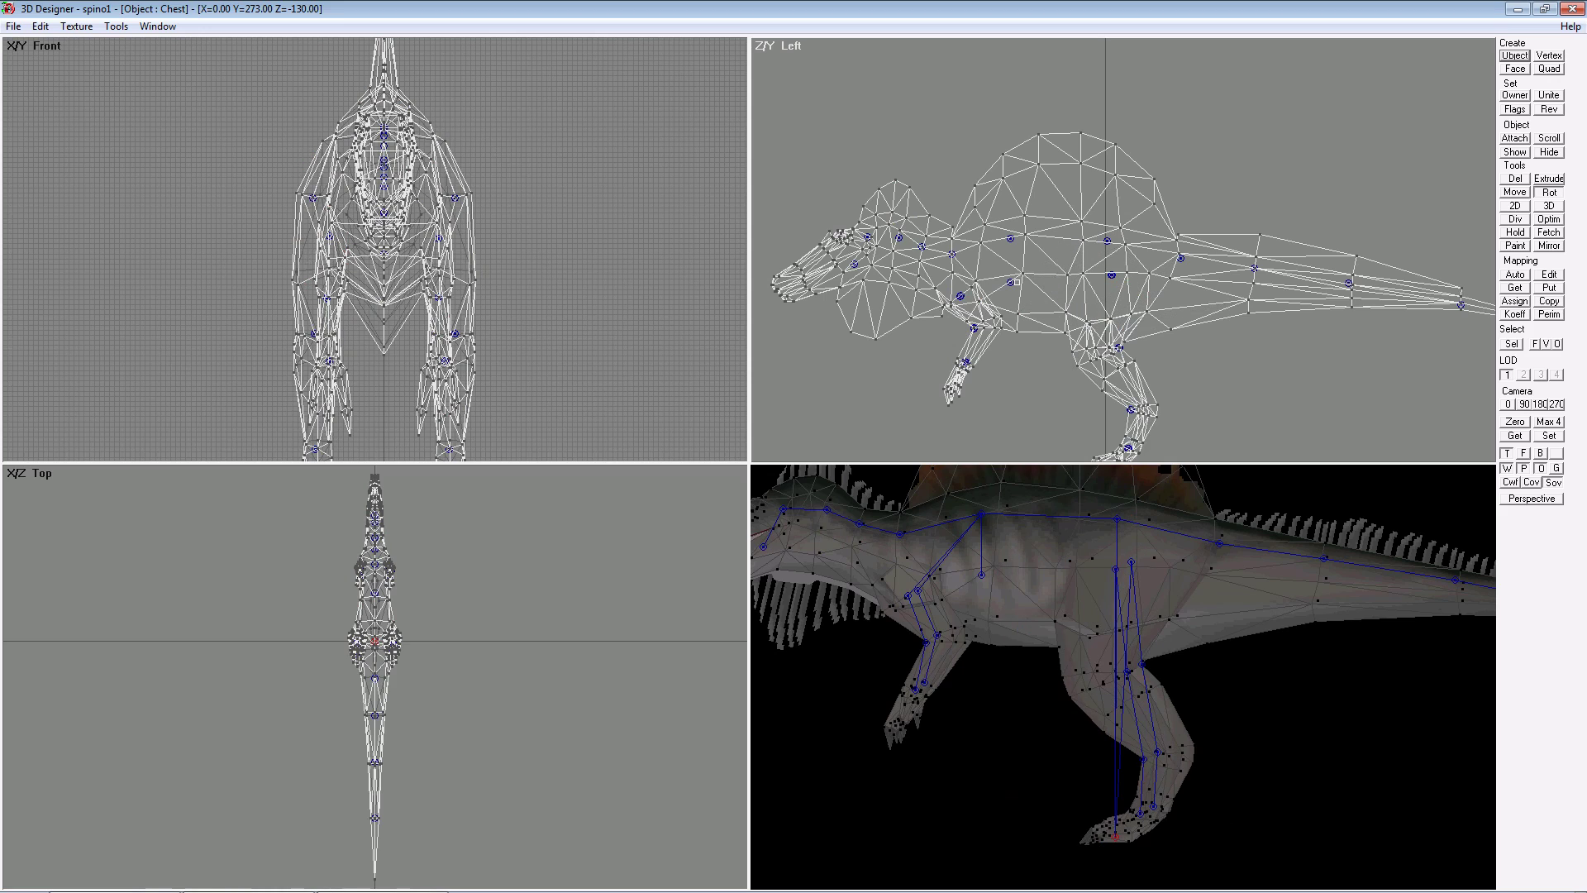
{"action": "right_click_drag", "start_coordinate": [1017, 310], "coordinate": [942, 364]}
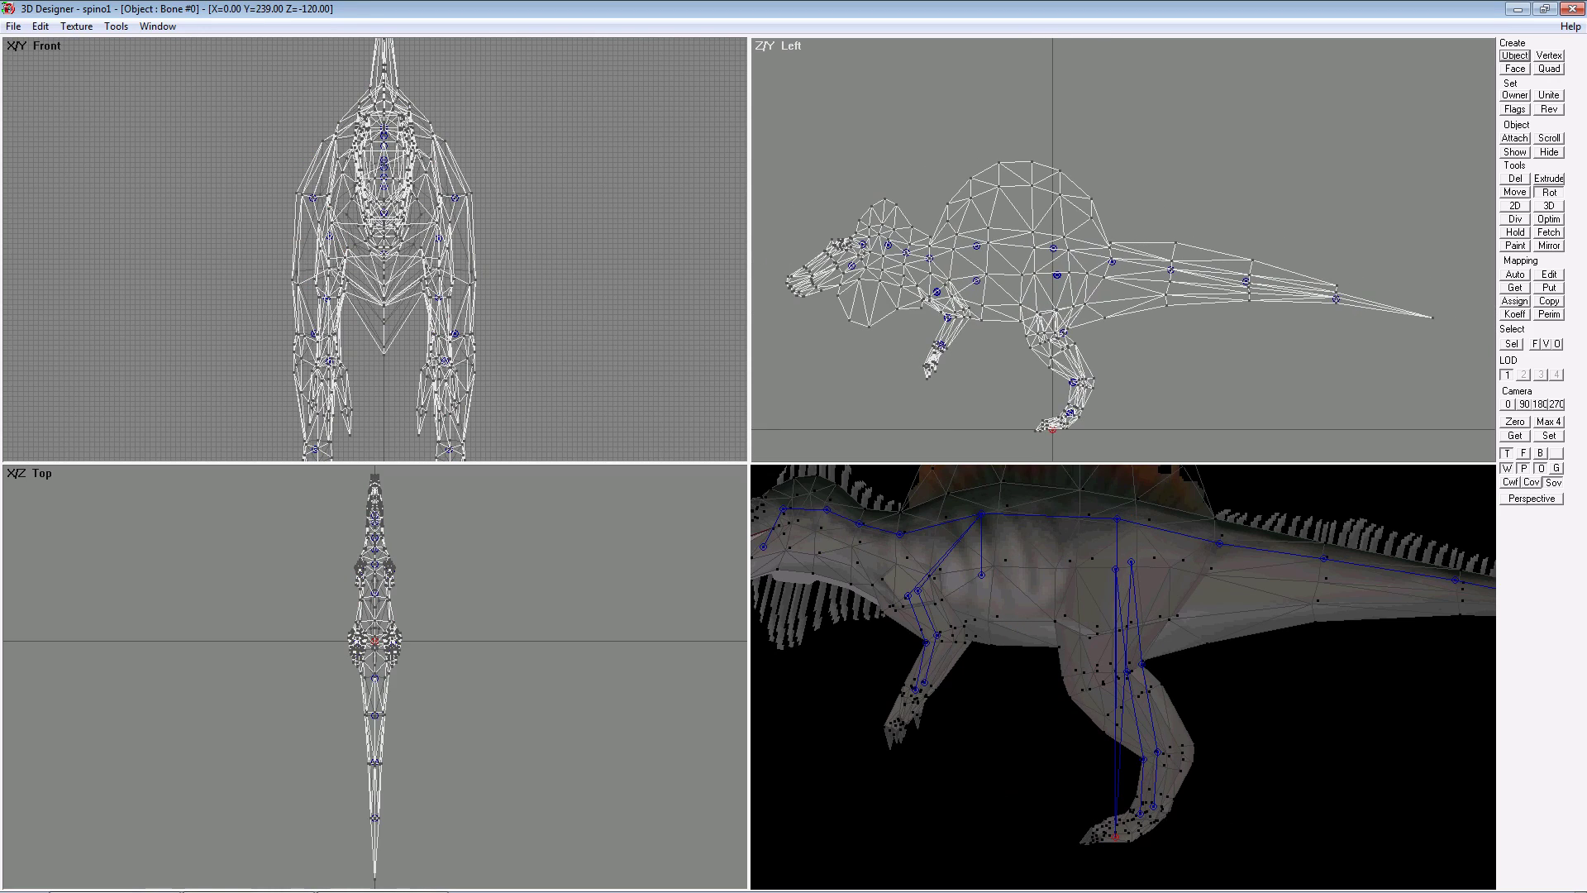